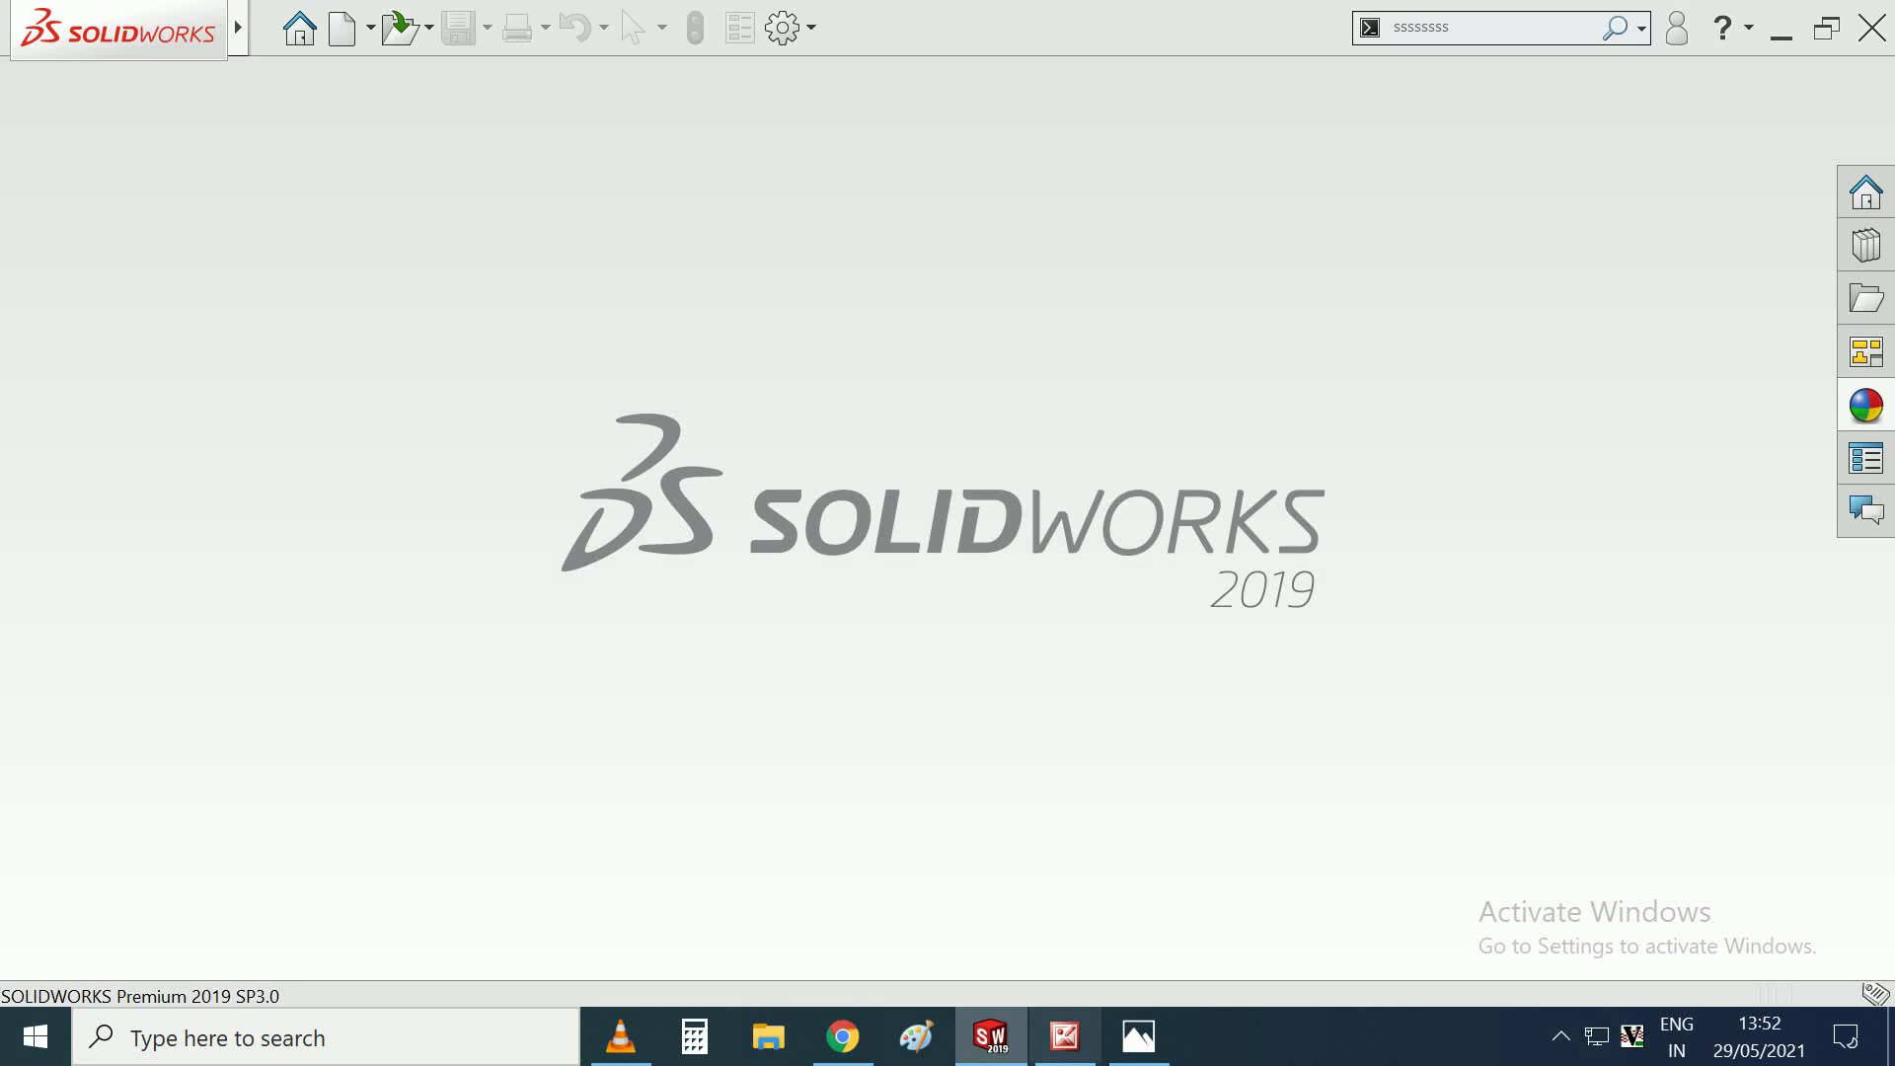
Create a new blank part document, Part16, with the Features tools showing.
left_click(343, 27)
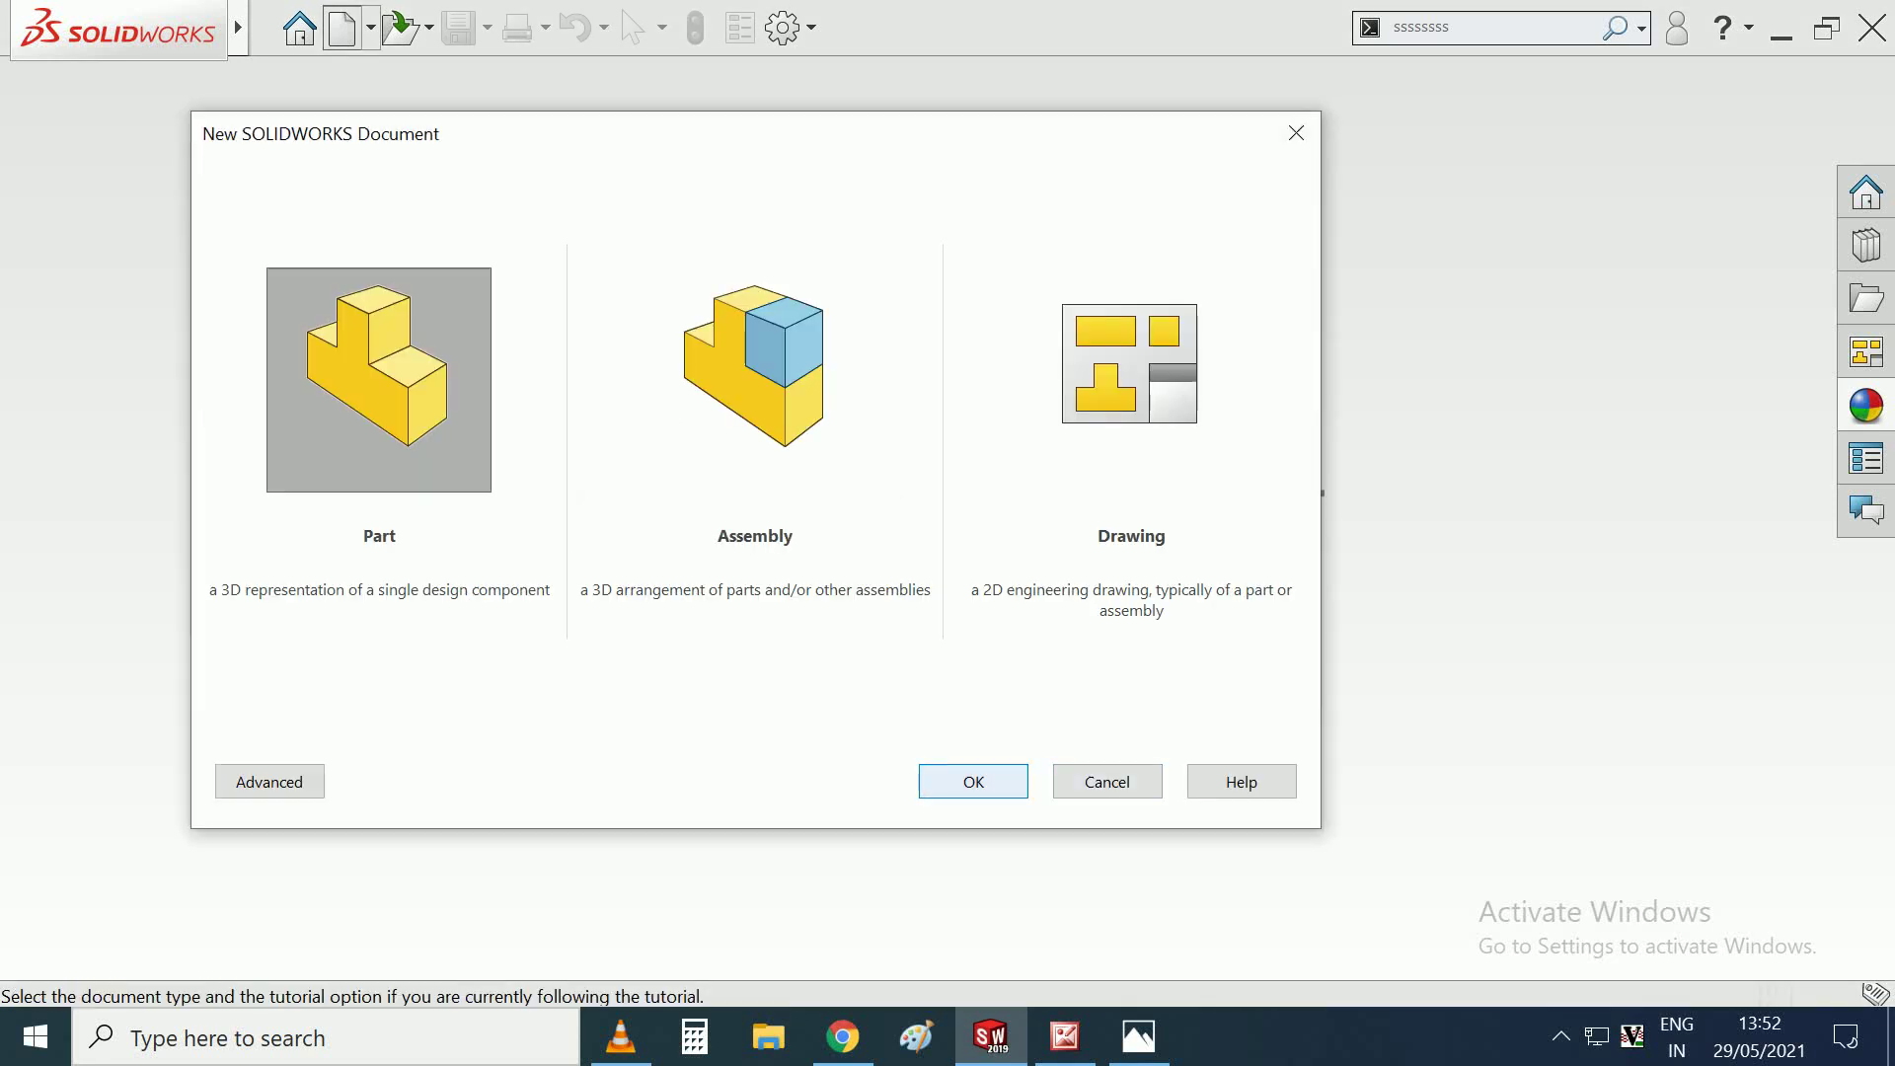
key("Return")
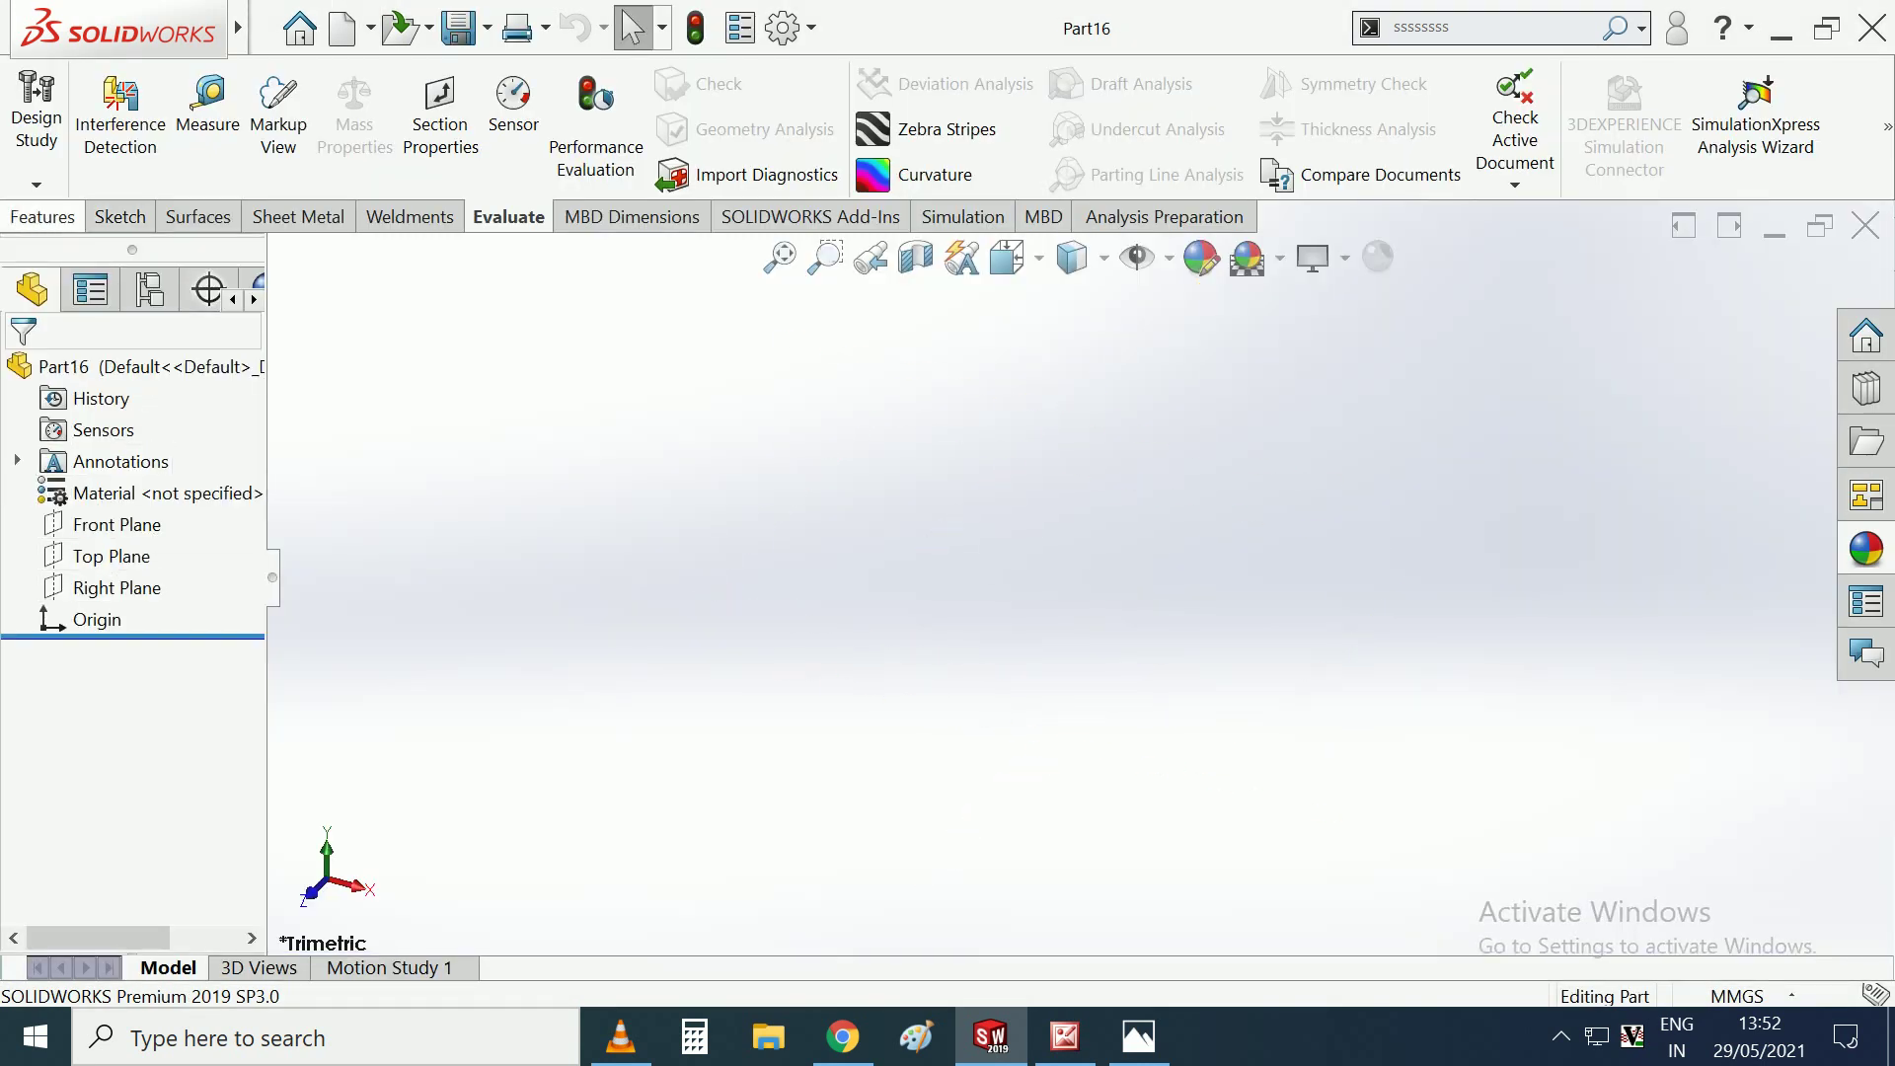
left_click(43, 216)
Start a sketch on the Top Plane and draw a center rectangle from the origin.
left_click(112, 556)
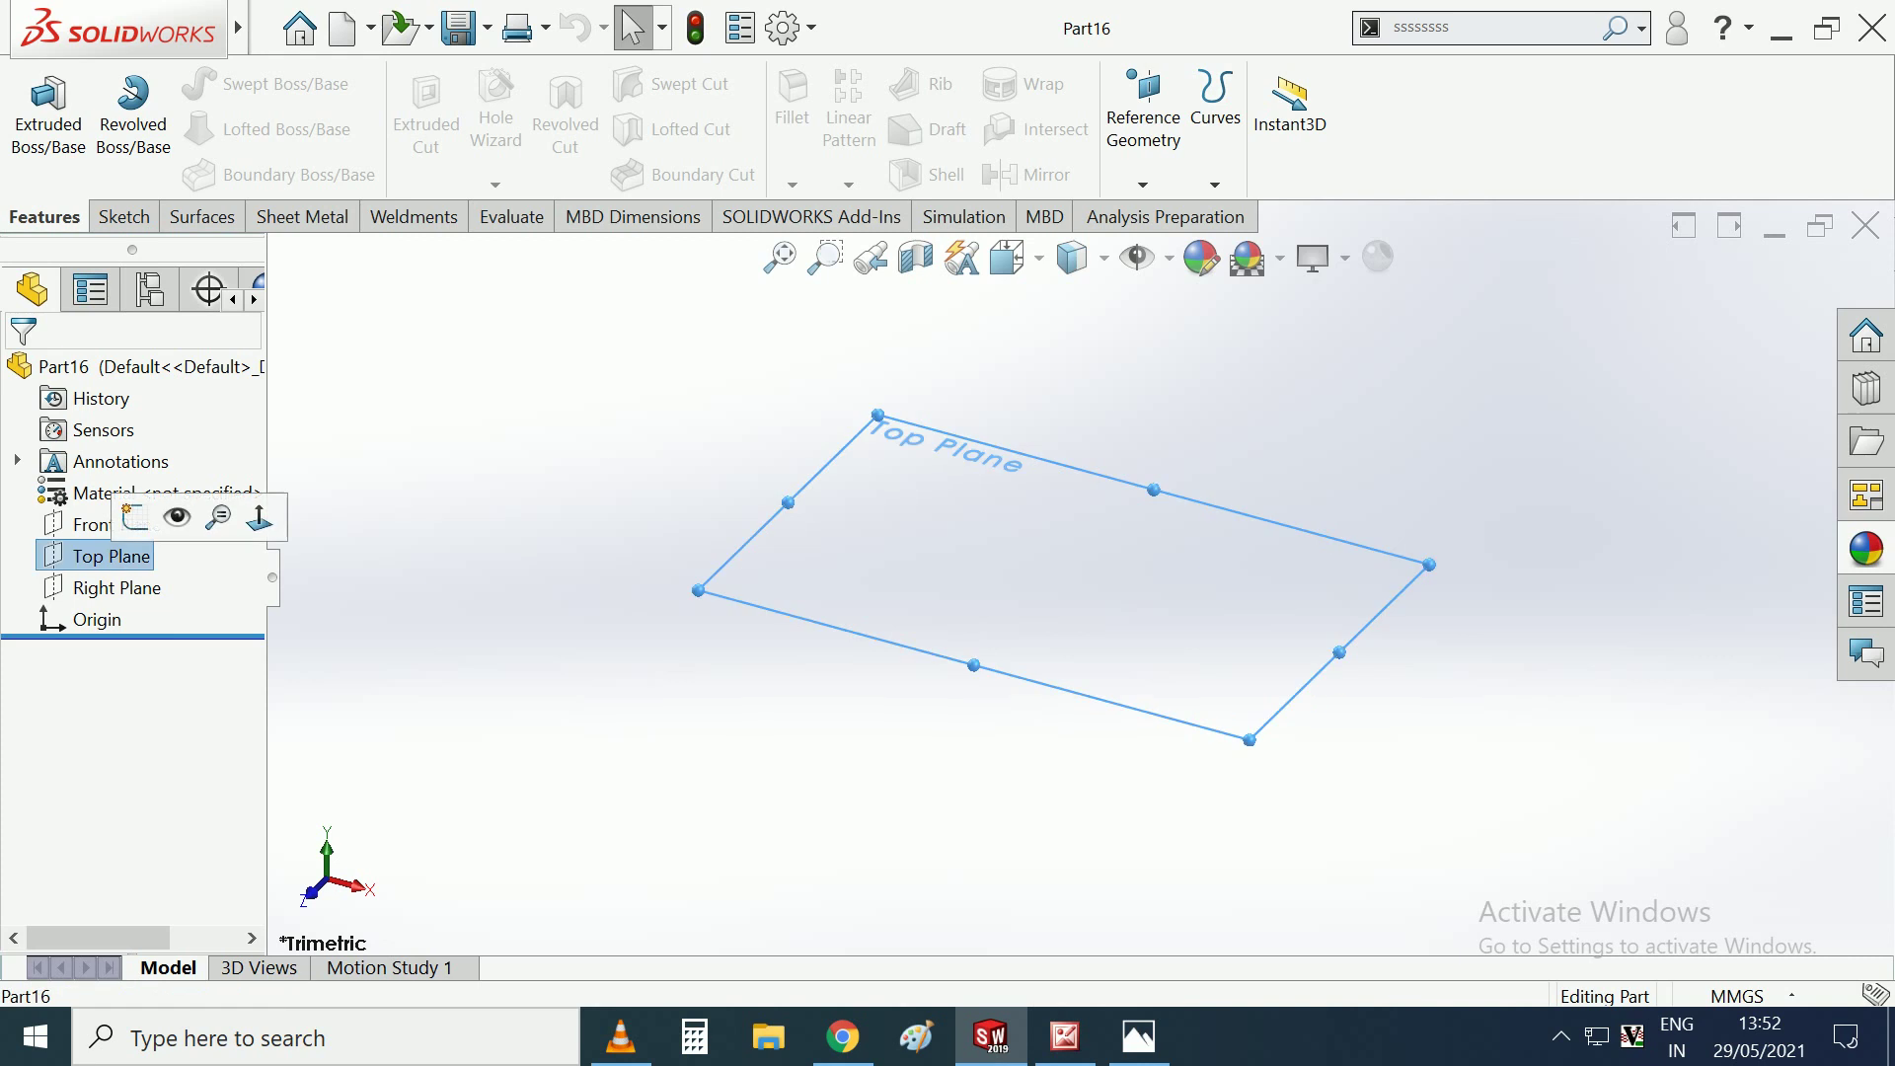
left_click(197, 516)
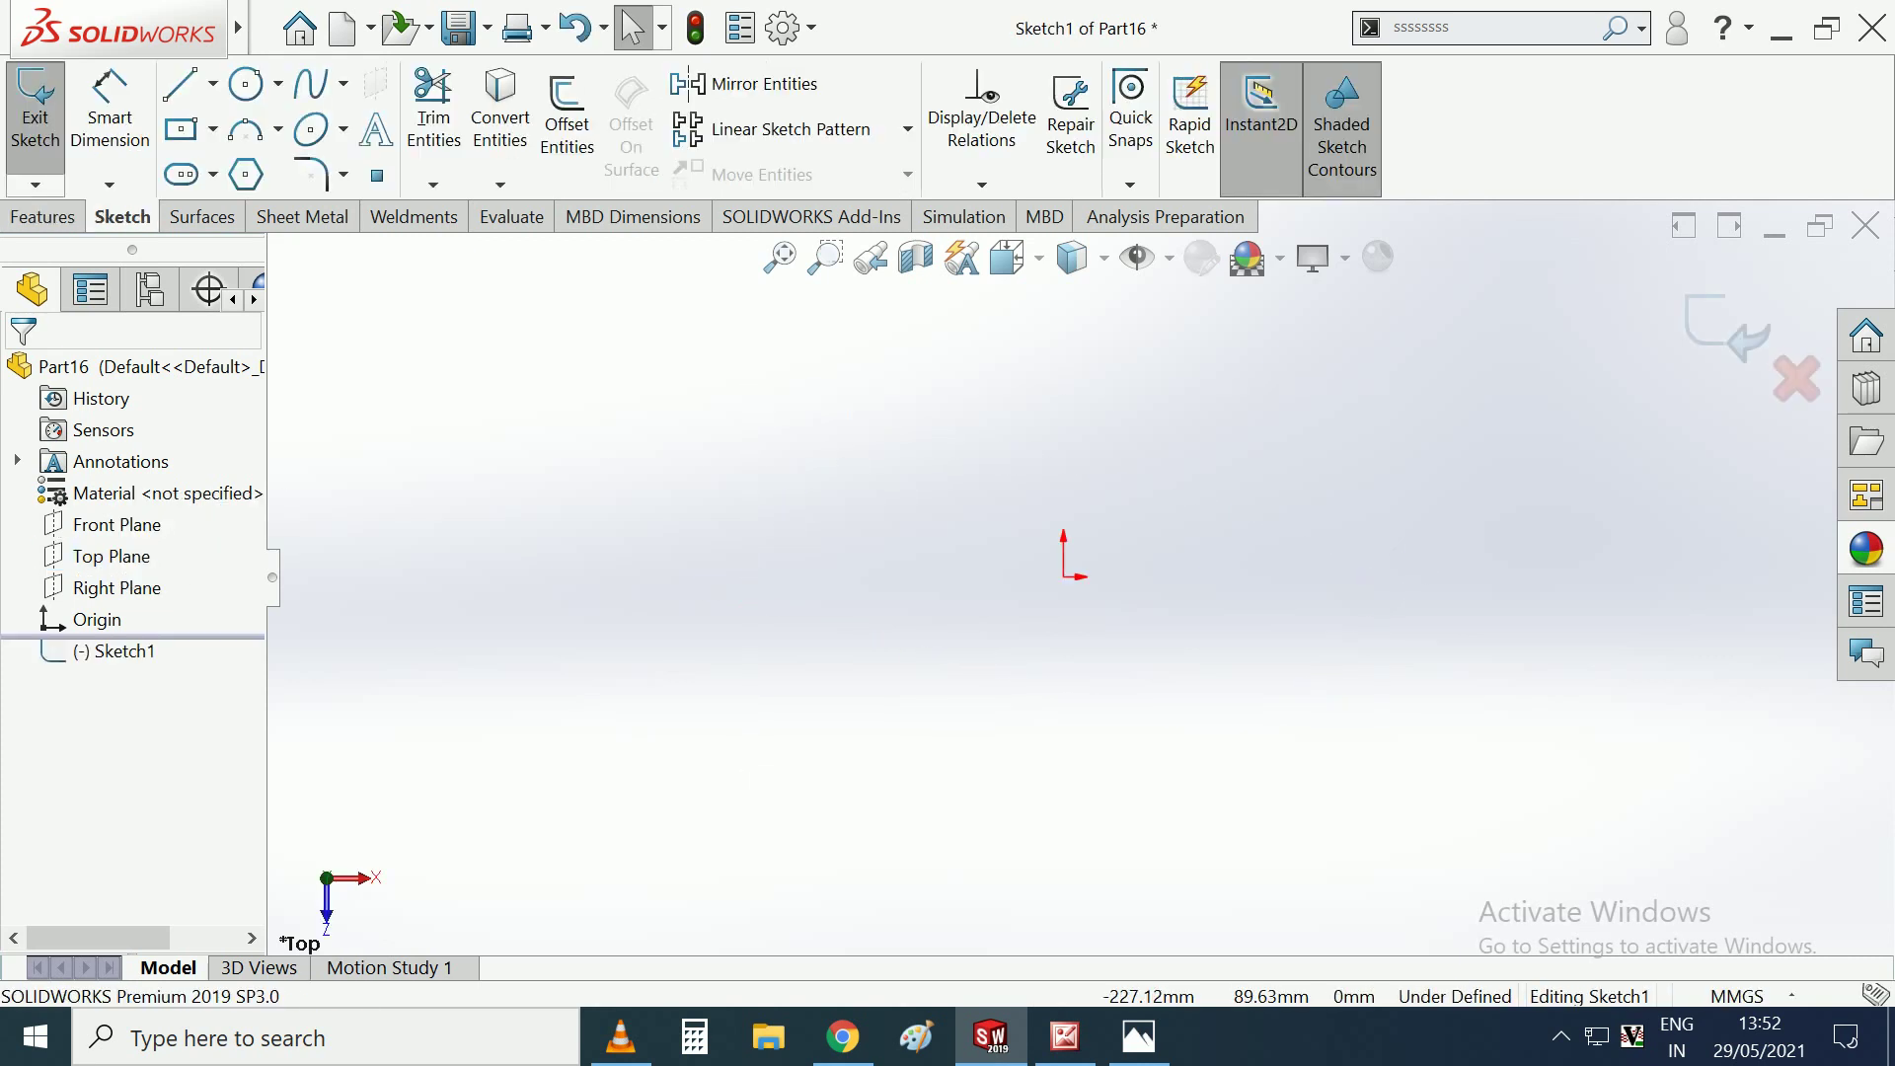
left_click(180, 130)
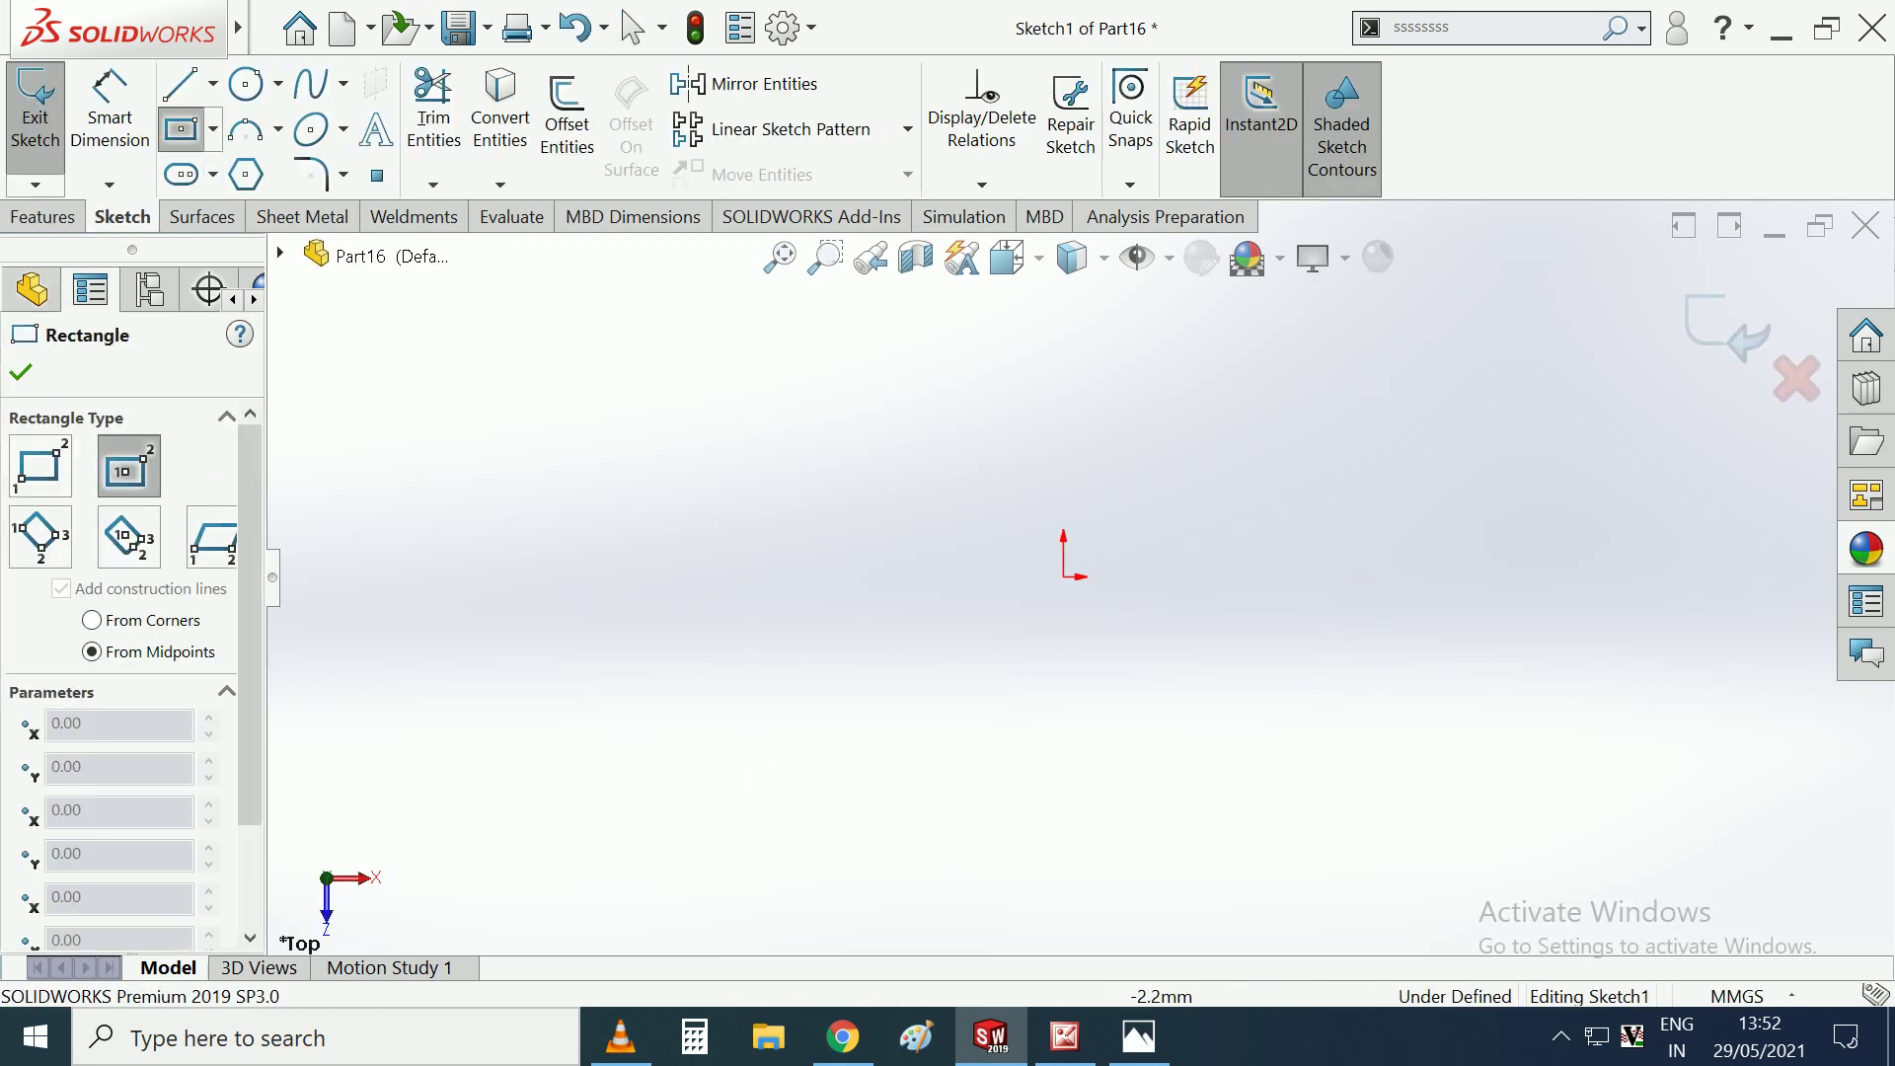
left_click(1063, 577)
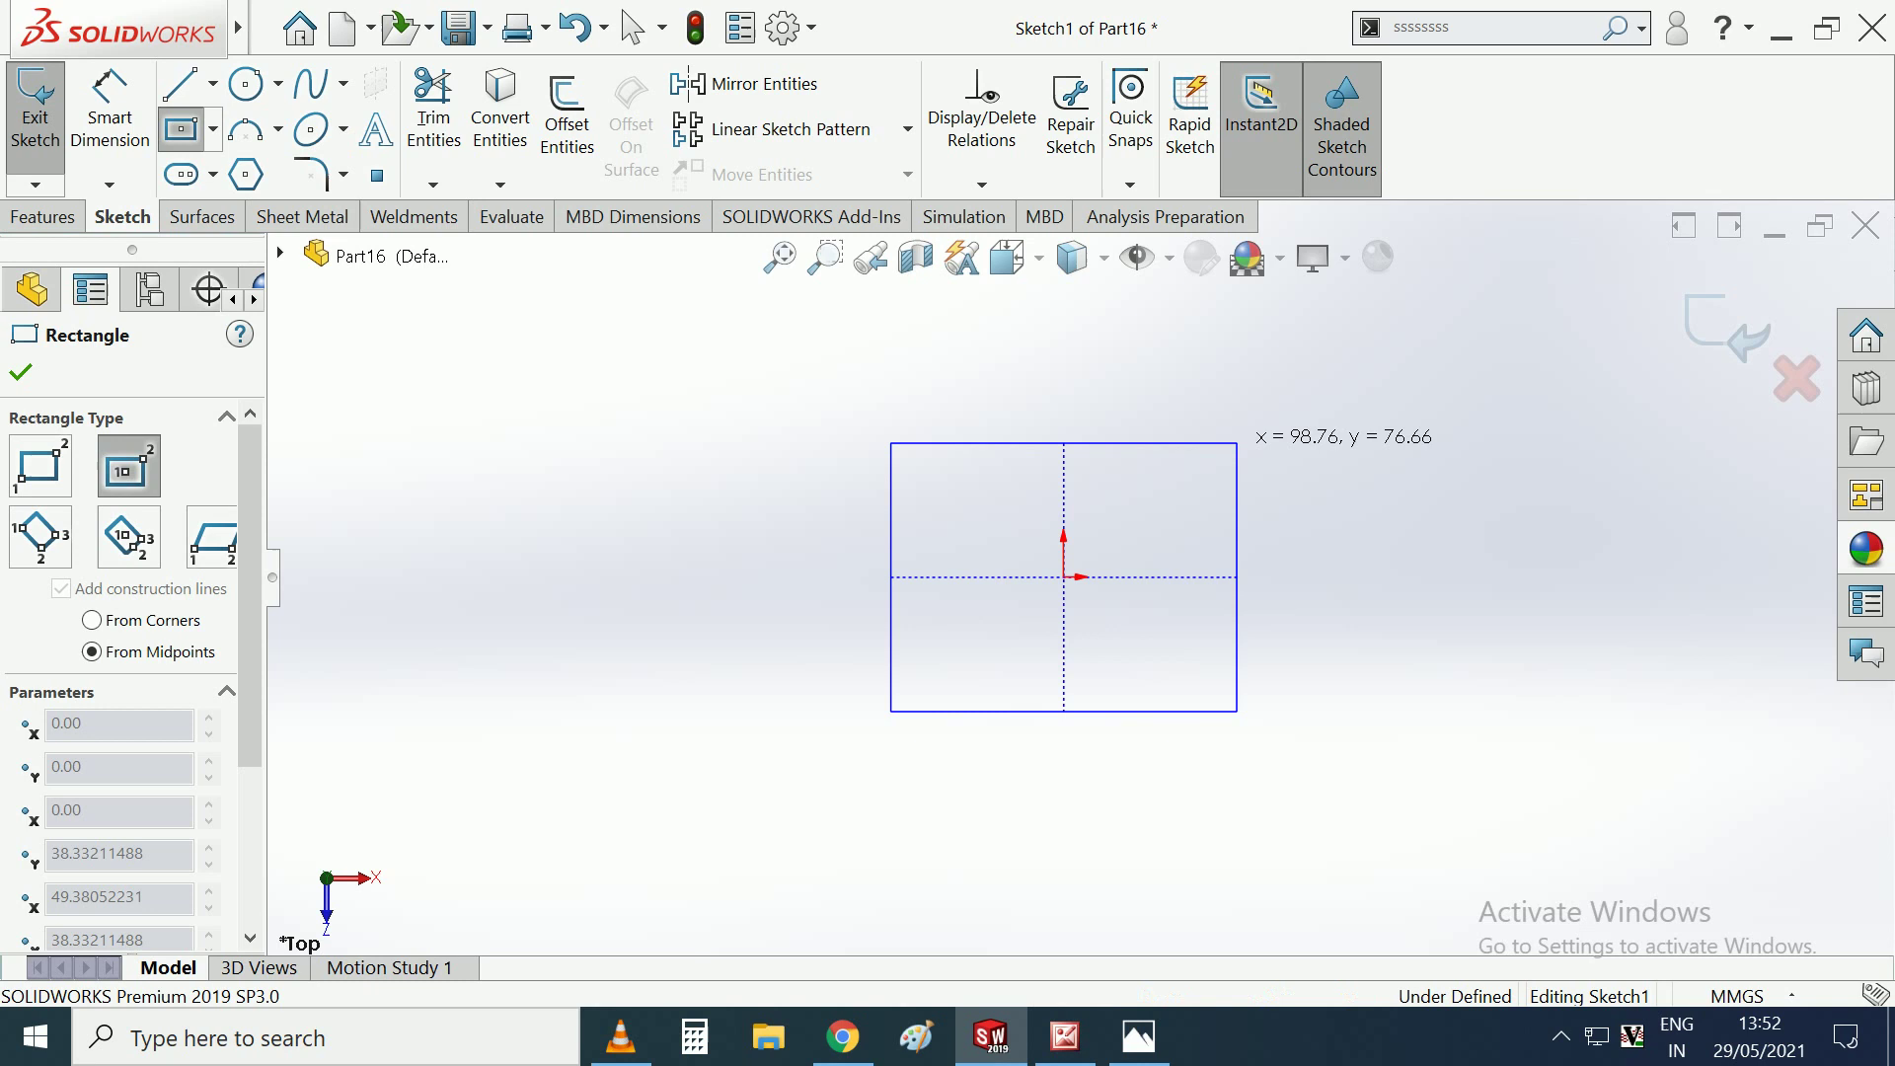
left_click(1237, 442)
key("Escape")
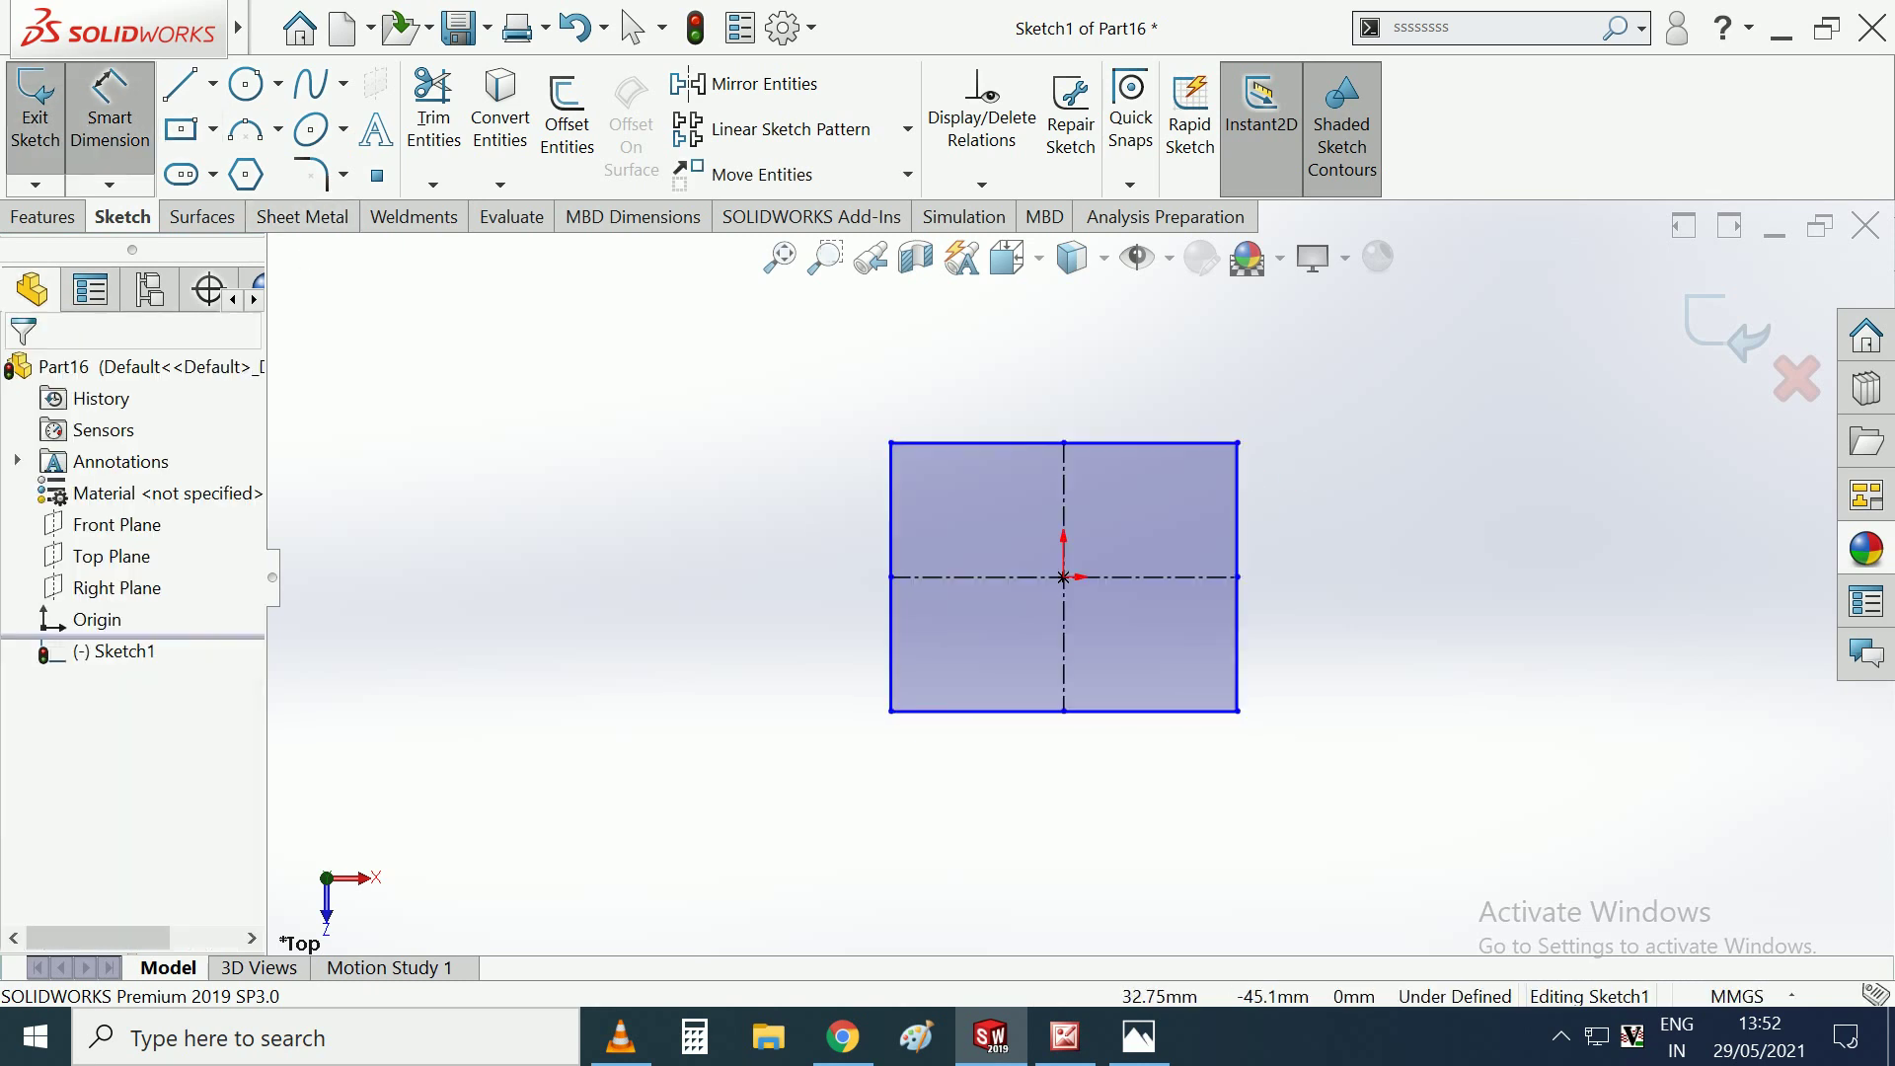
Dimension the rectangle to 100 mm wide and 80 mm tall.
left_click(1165, 711)
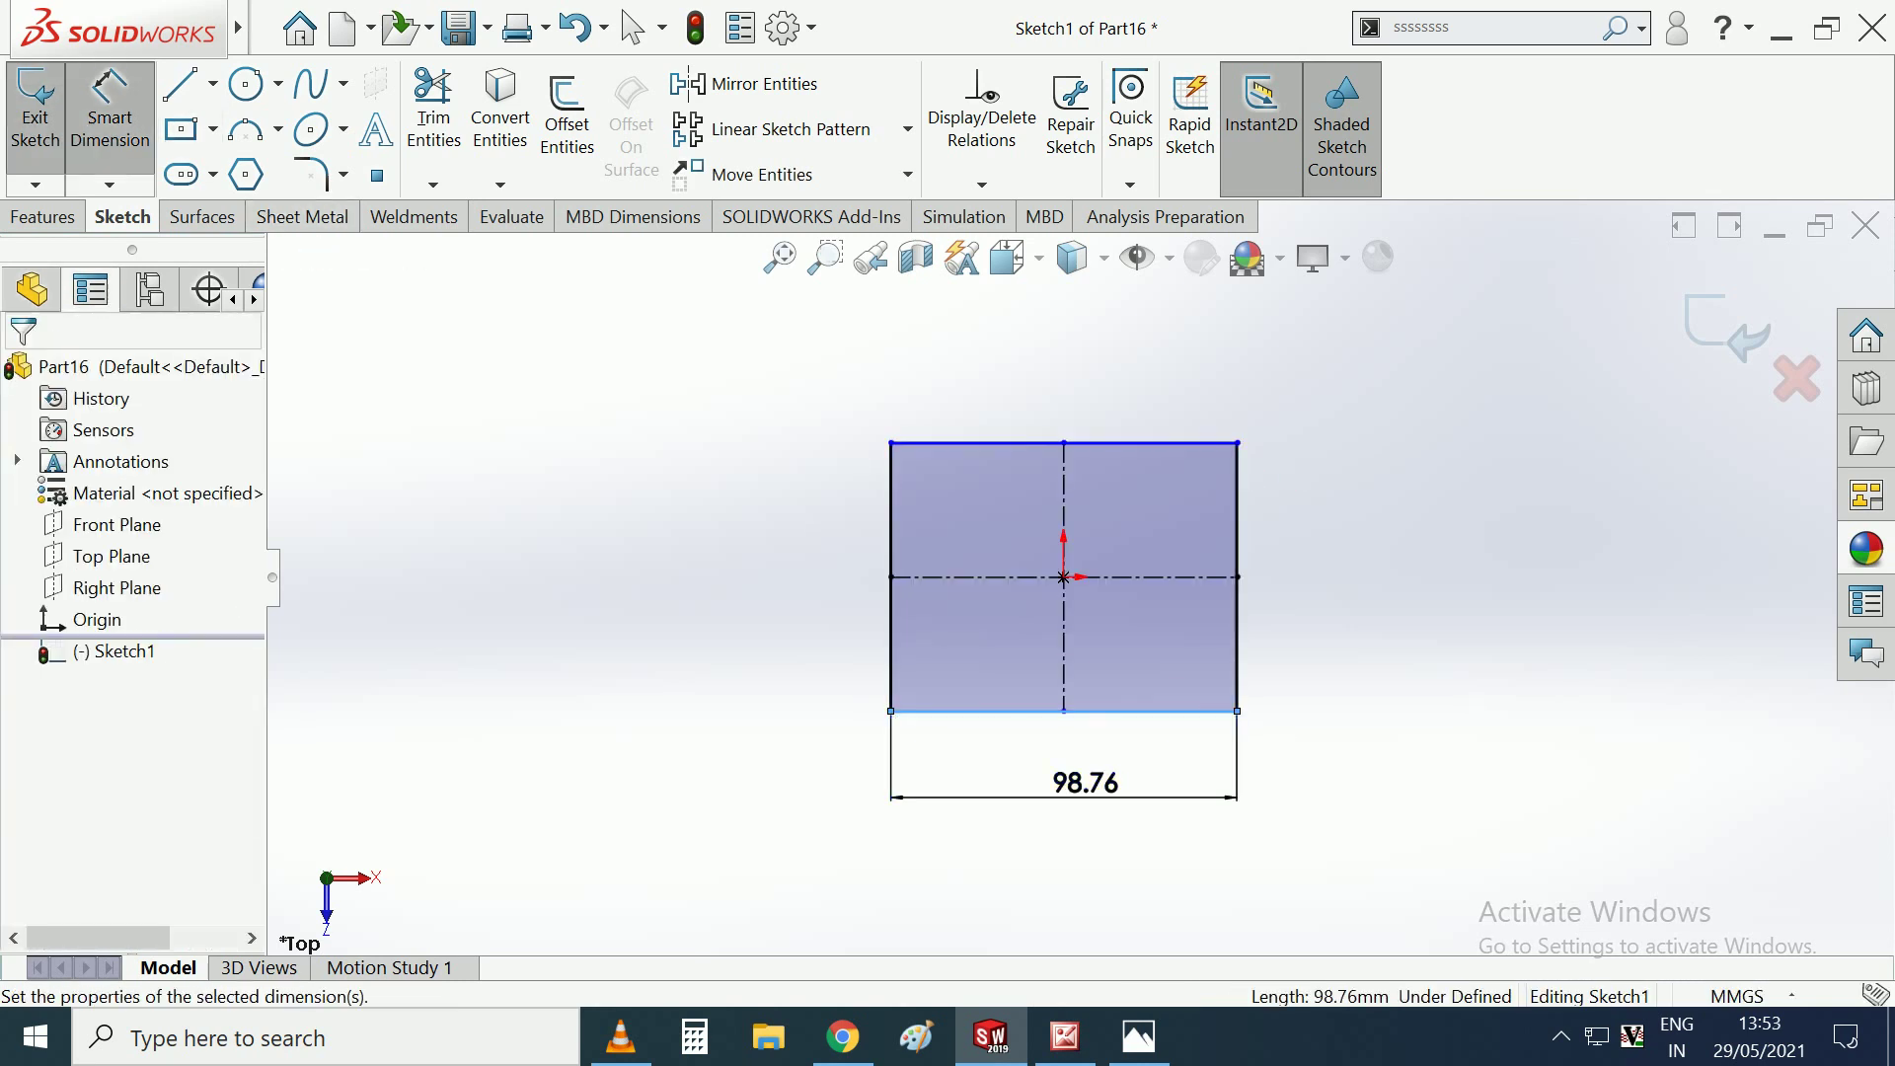
left_click(1064, 797)
type("100")
key("Return")
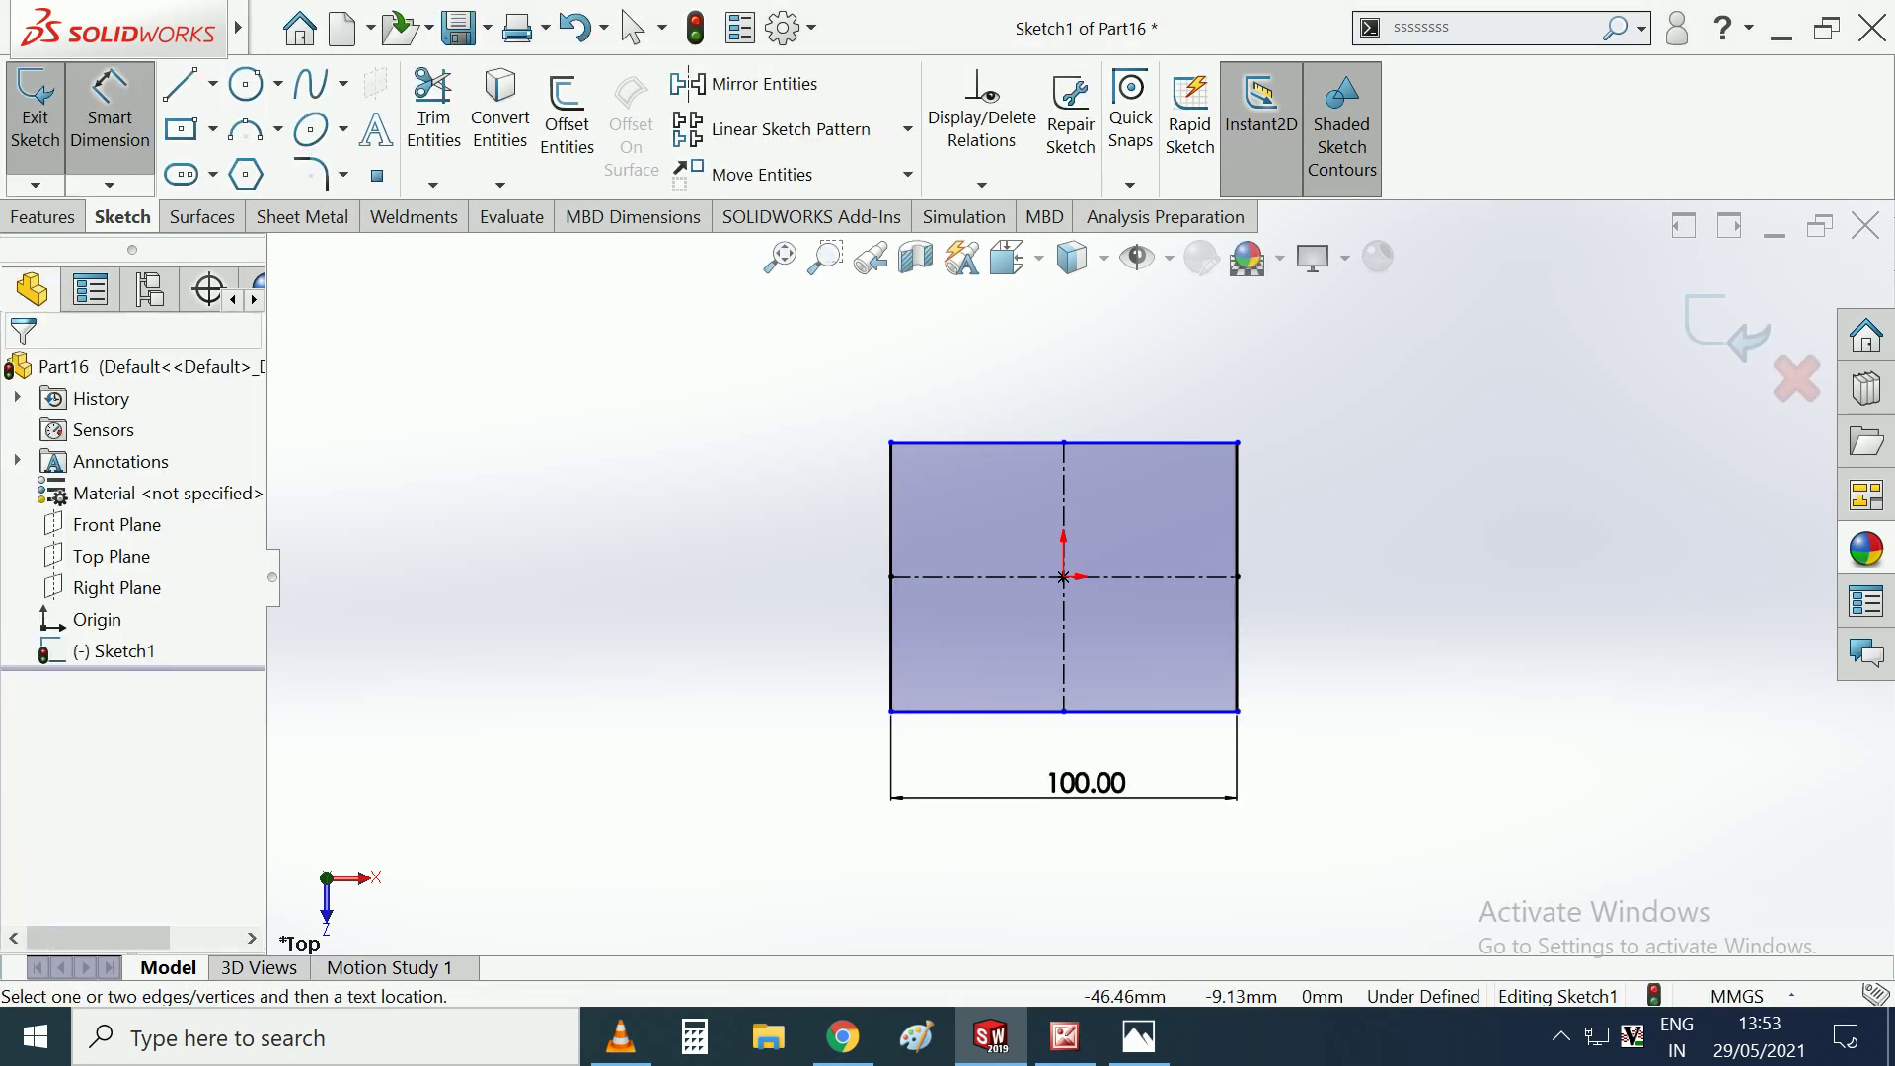
left_click(892, 602)
left_click(788, 577)
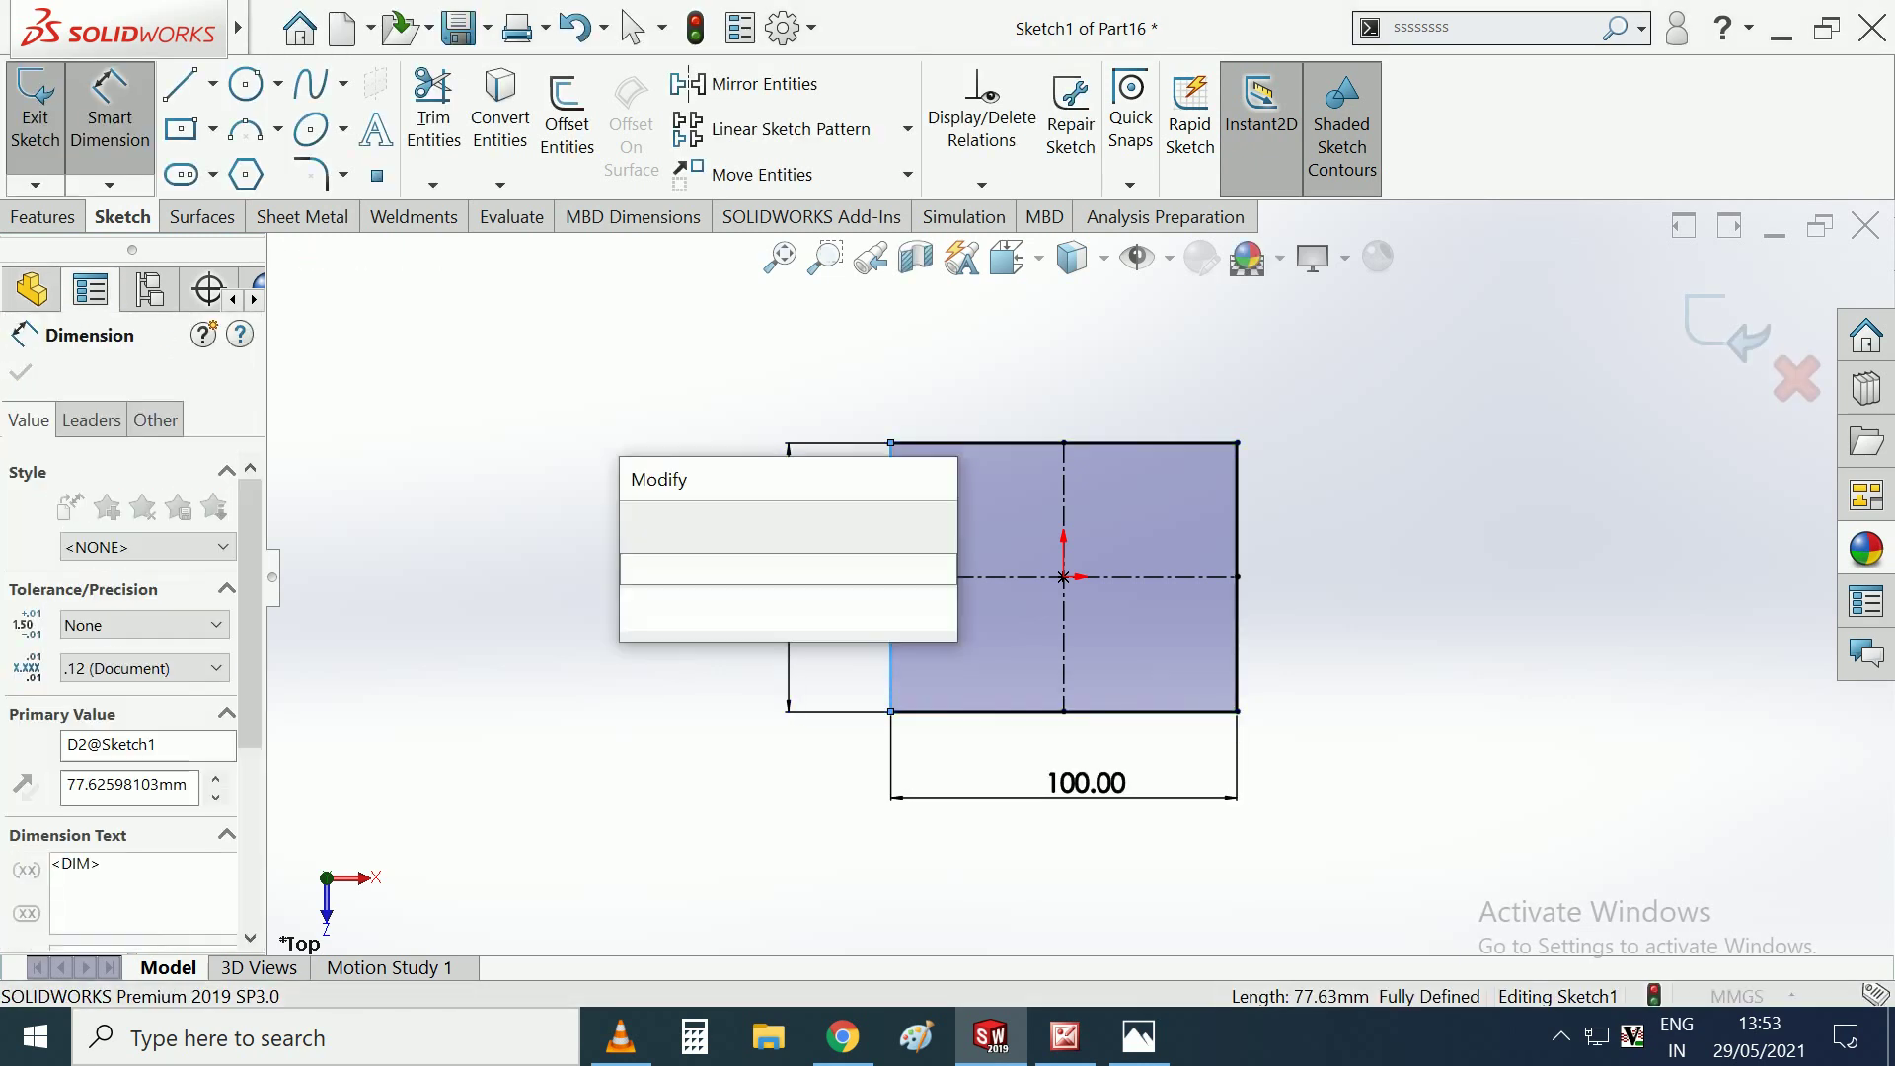
type("80")
key("Return")
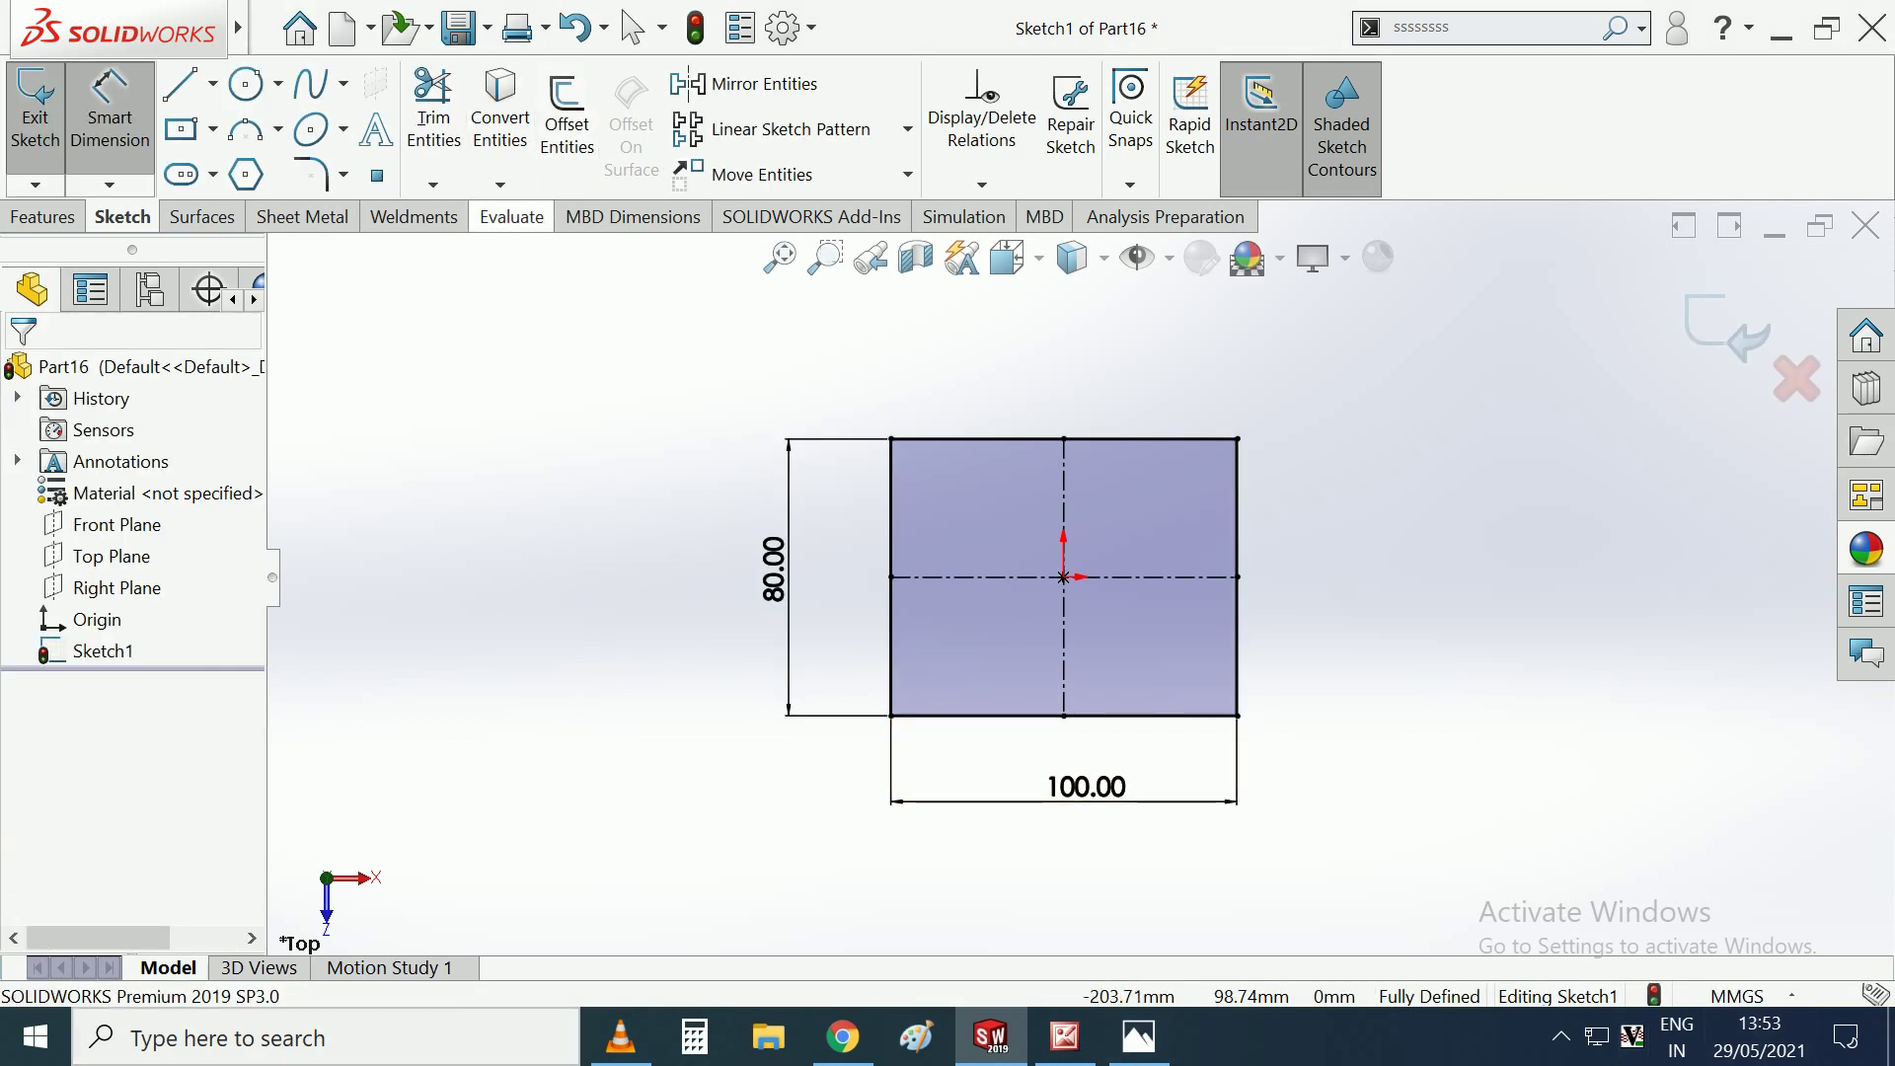
left_click(312, 175)
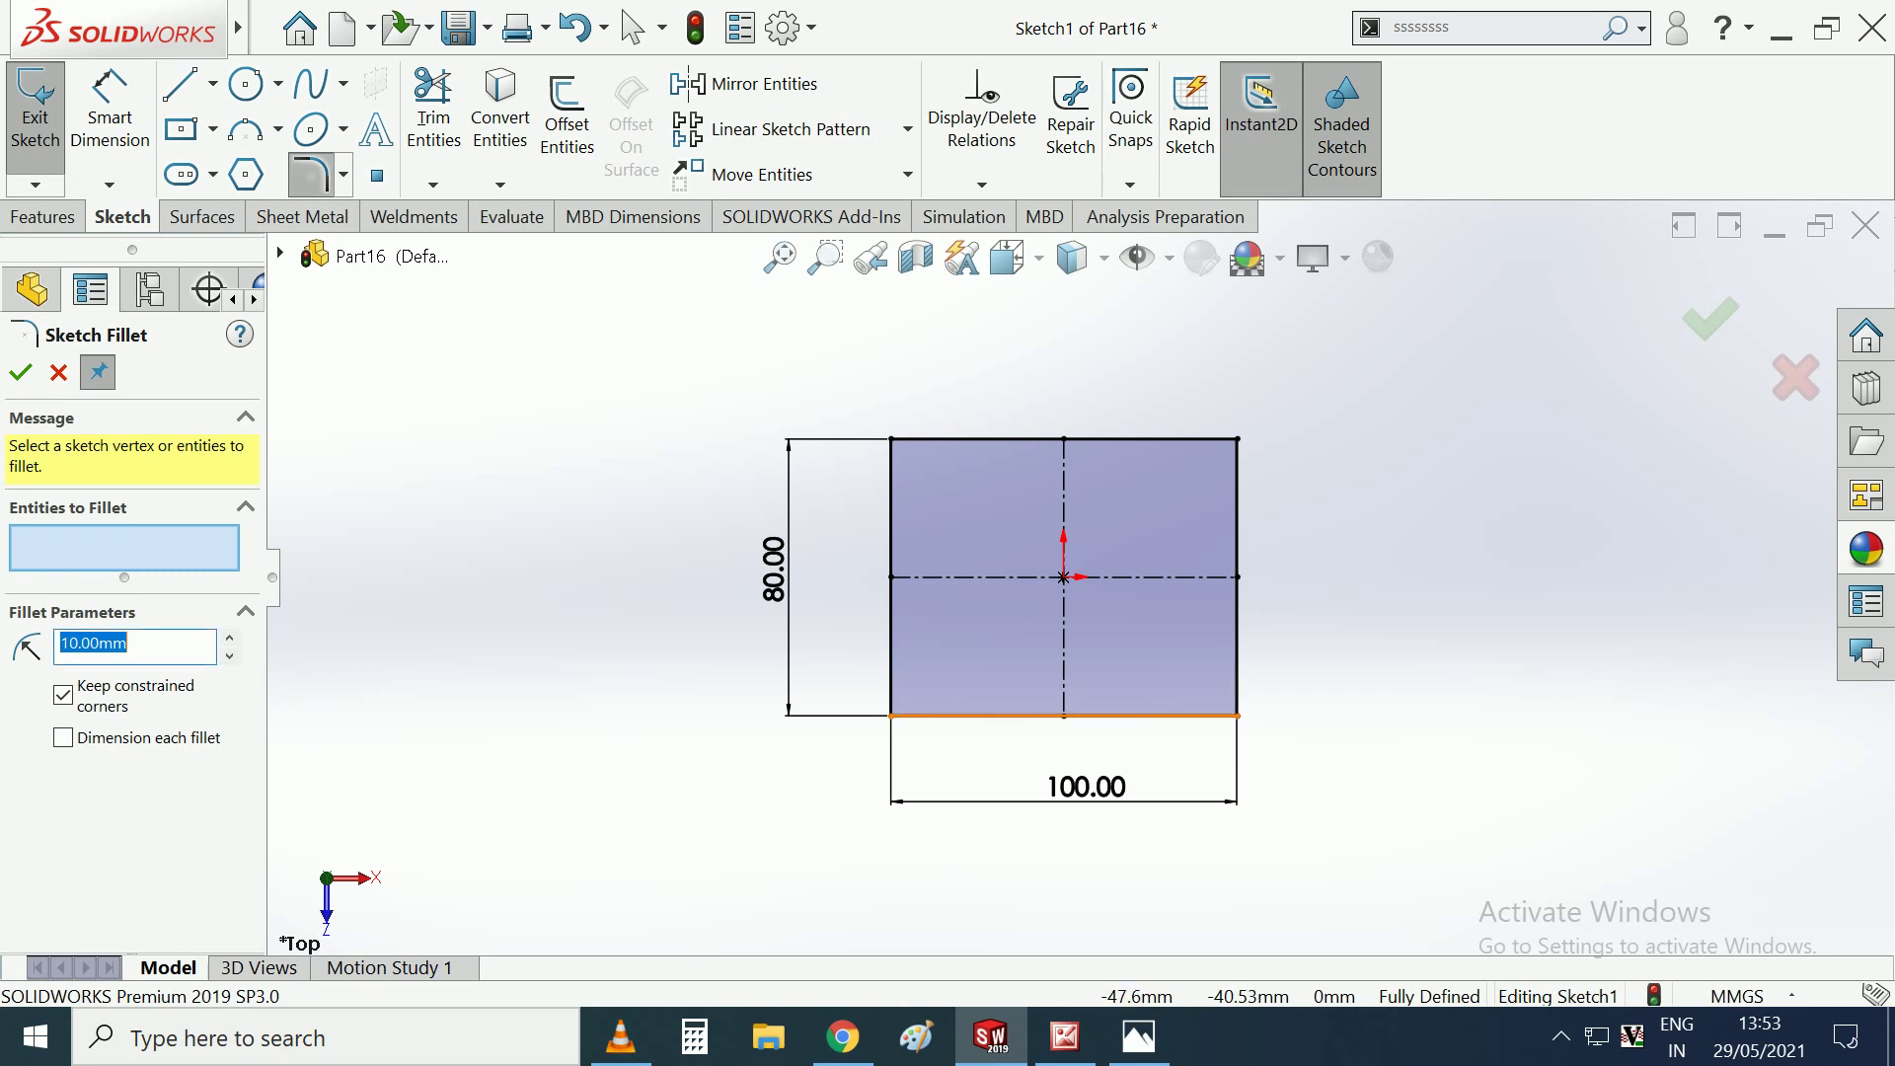
Round the rectangle's bottom-left and top-left corners with R15 sketch fillets.
left_click(891, 715)
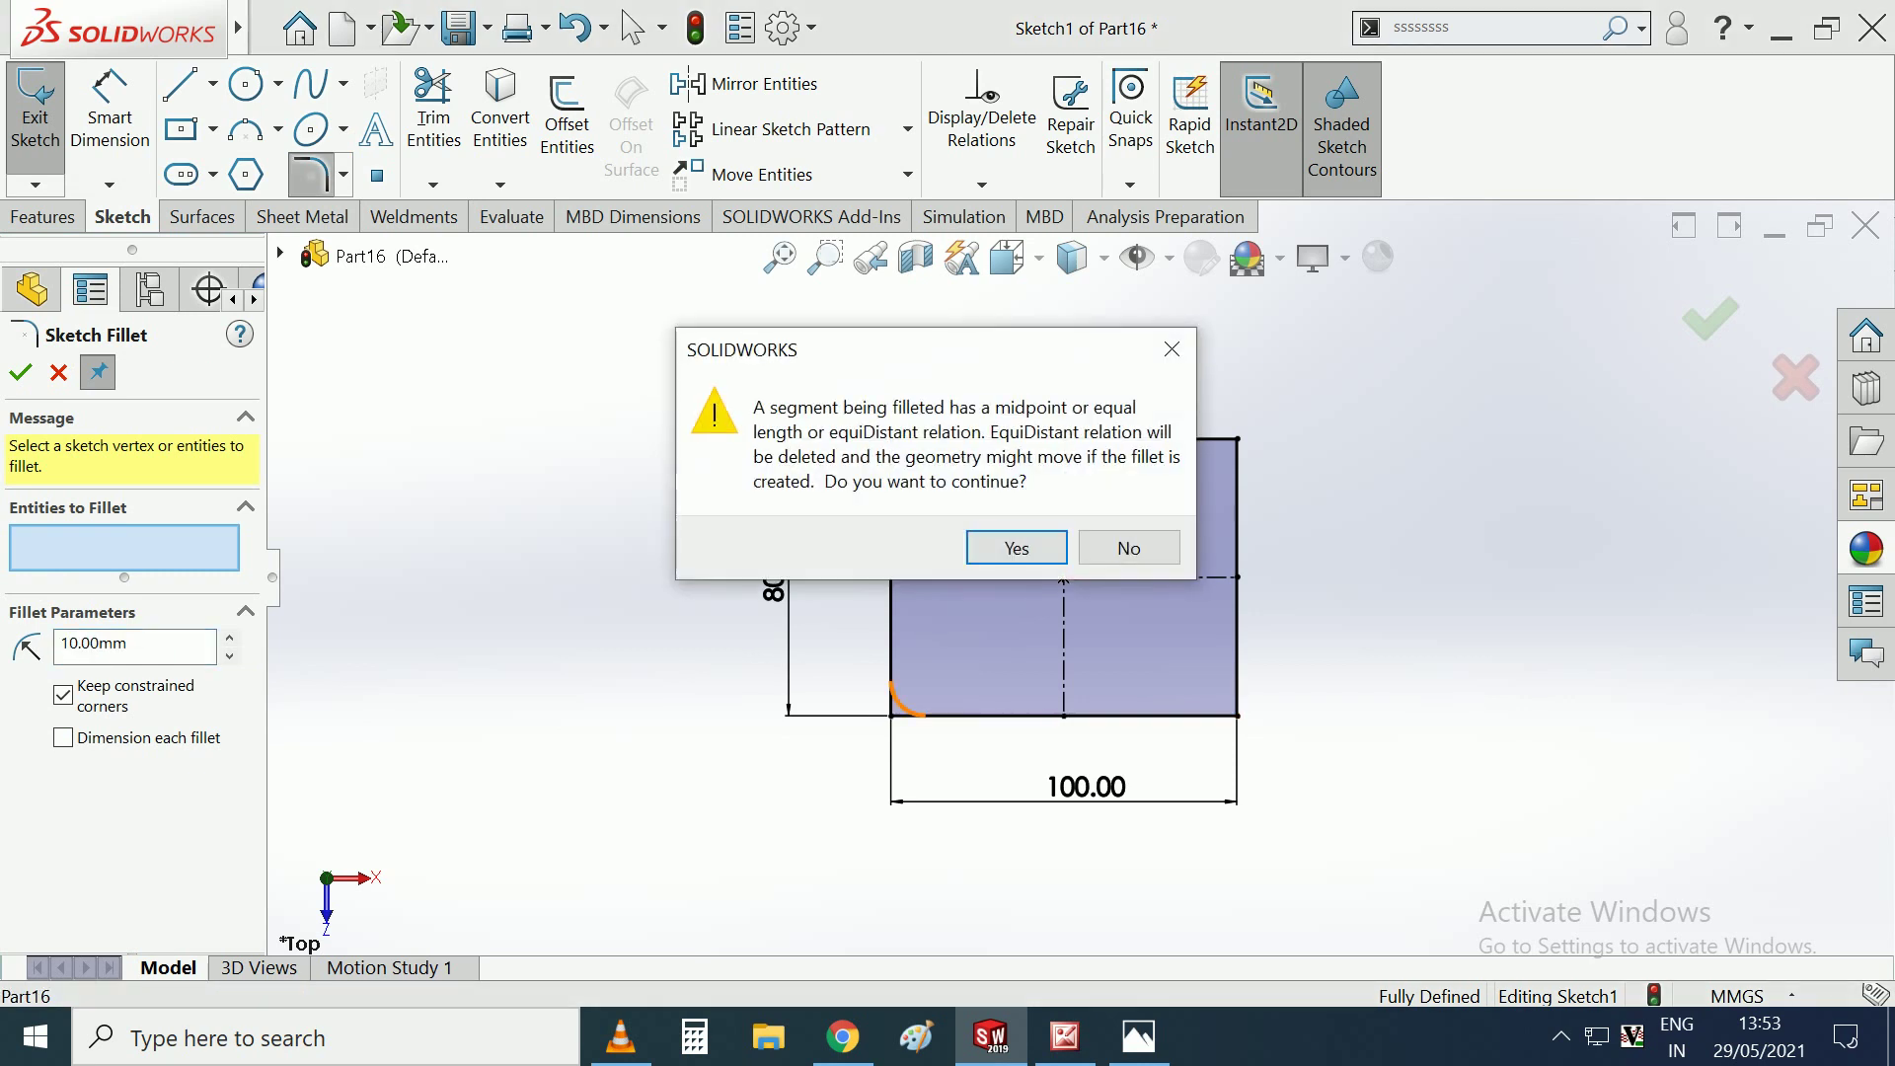
left_click(1015, 546)
left_click(891, 438)
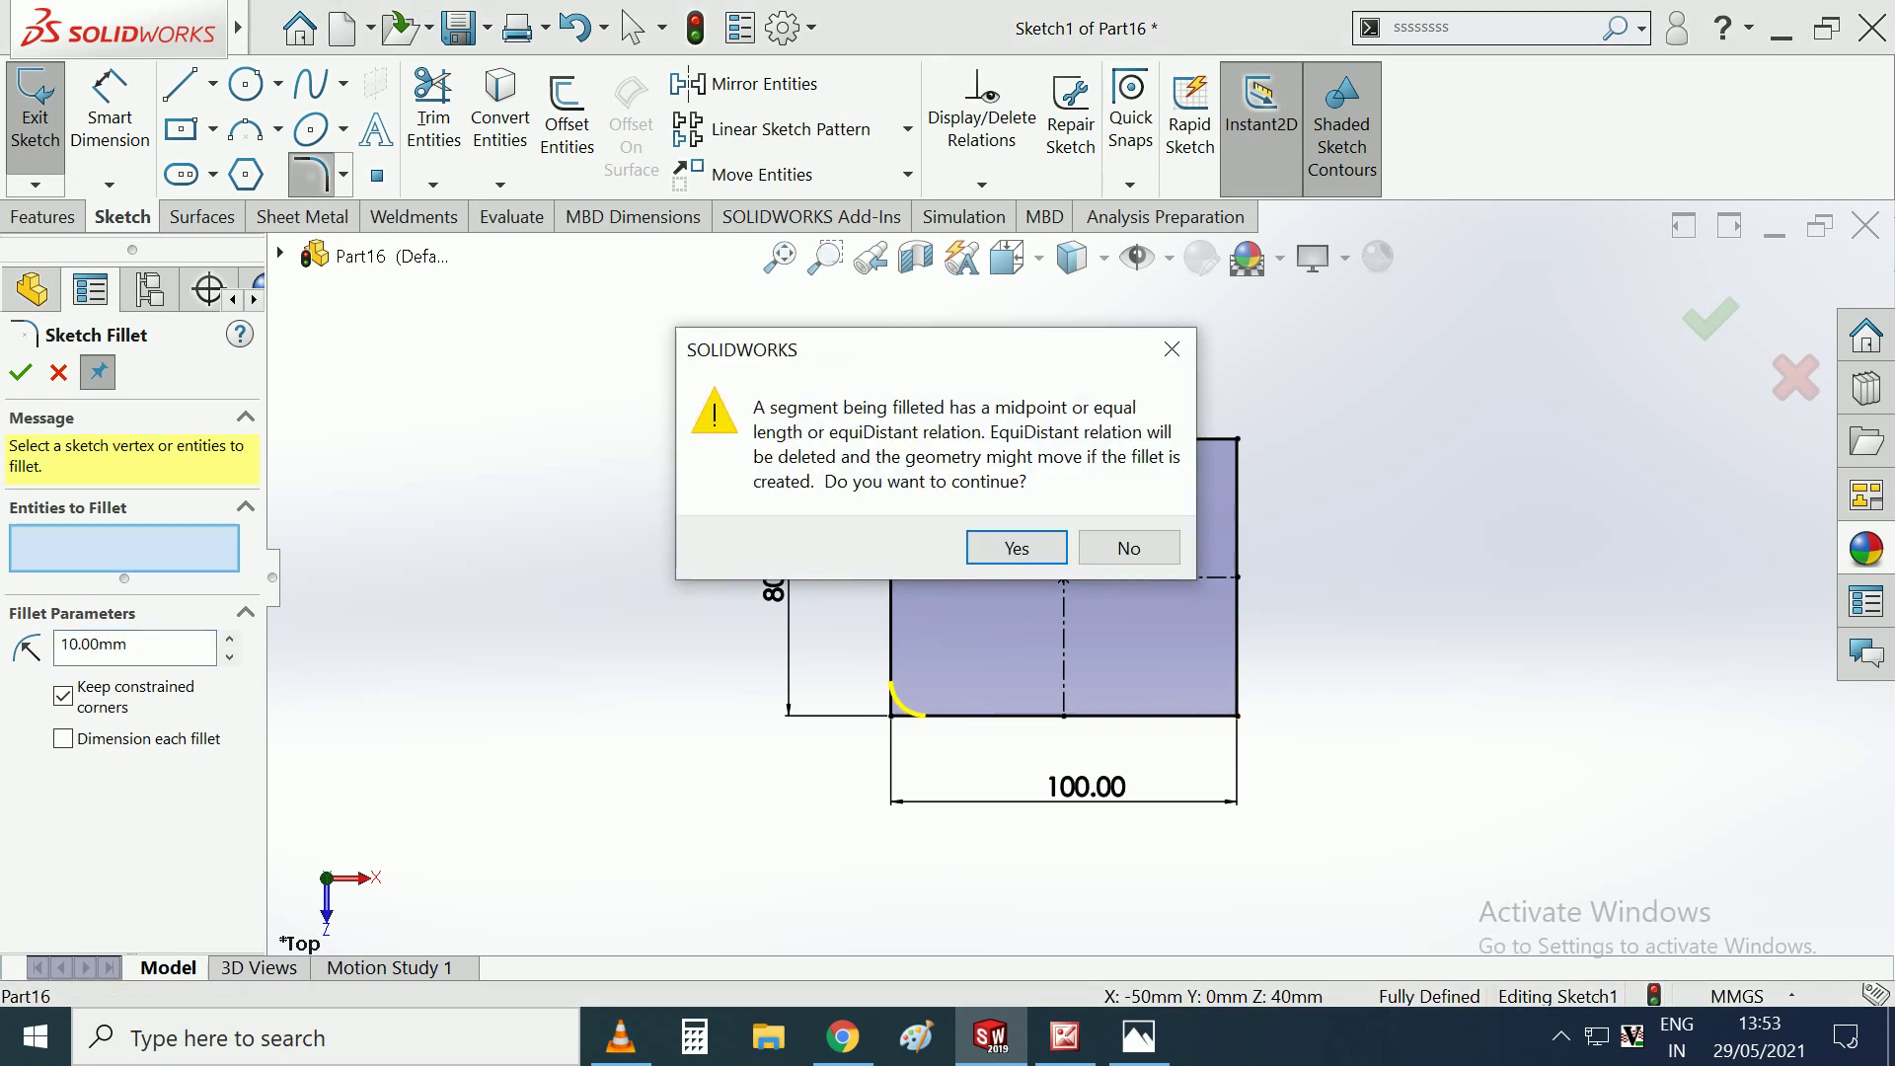
left_click(1019, 546)
type("15")
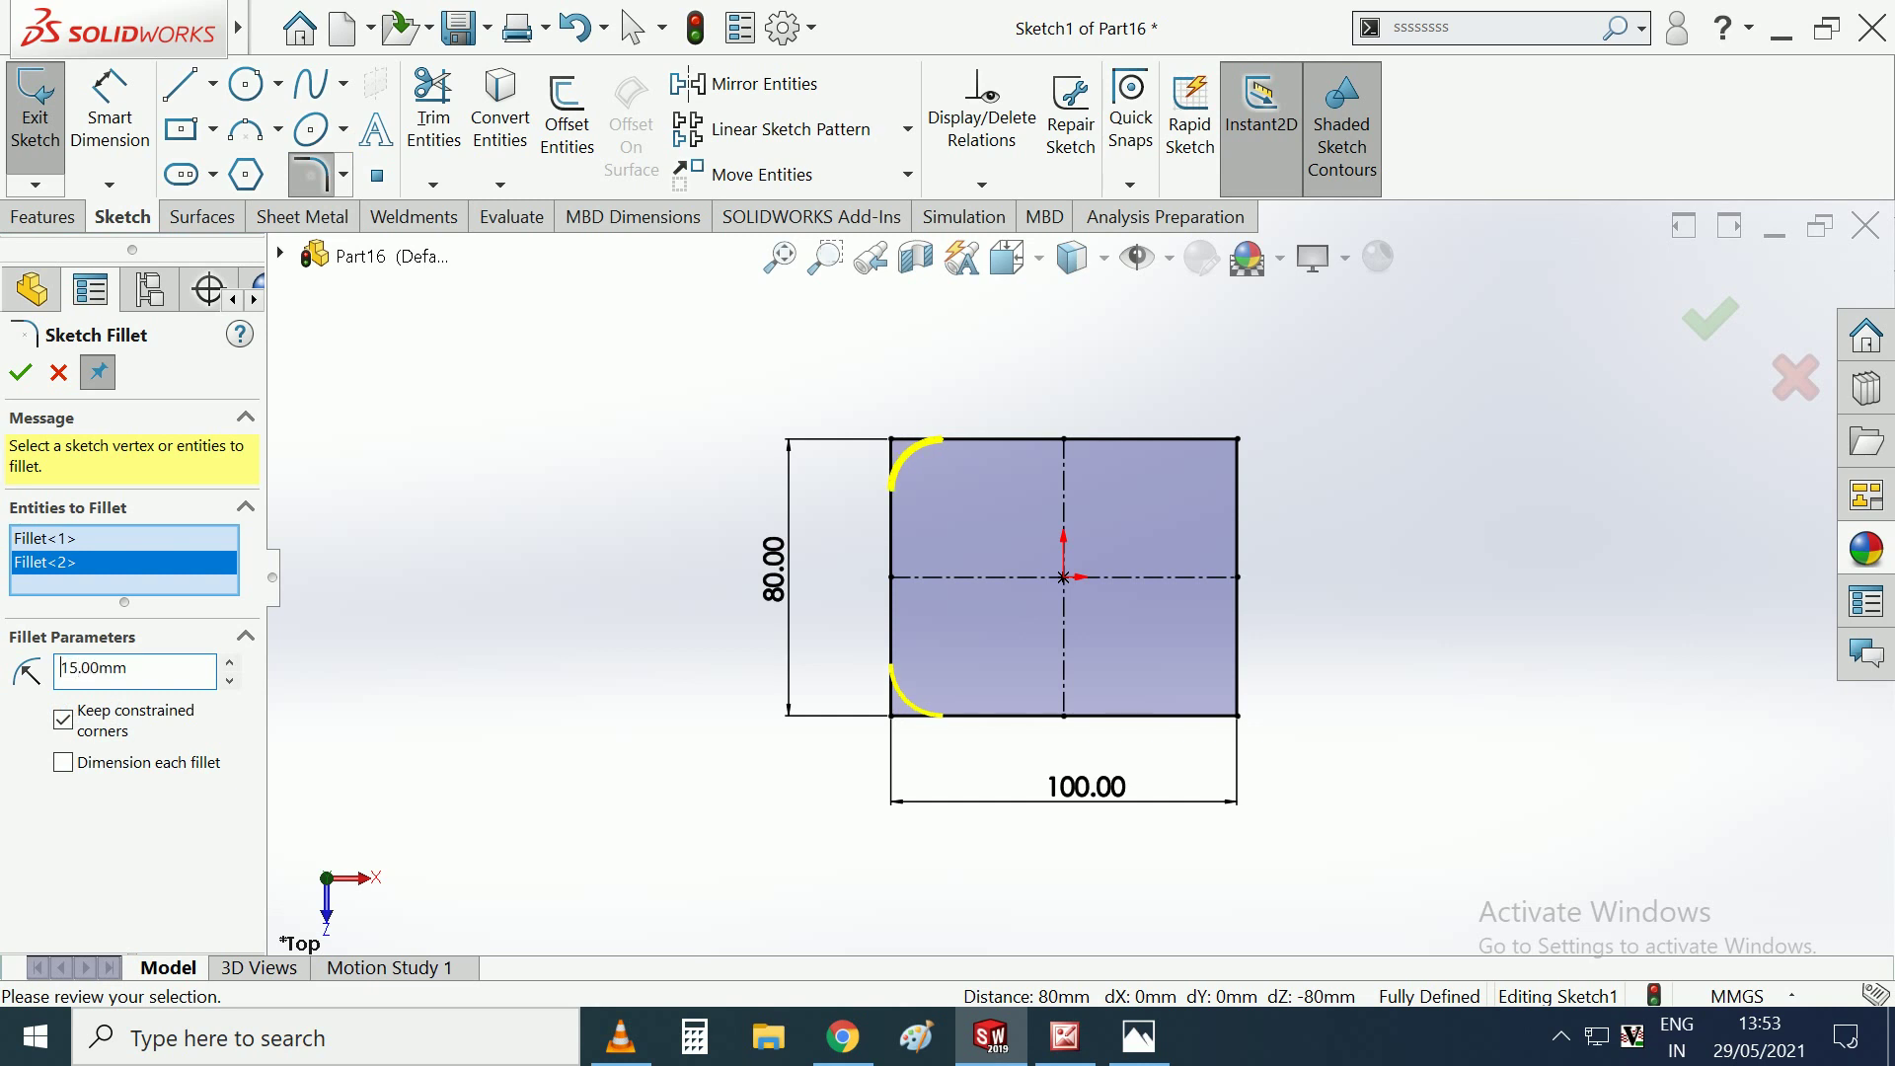
key("Return")
key("Escape")
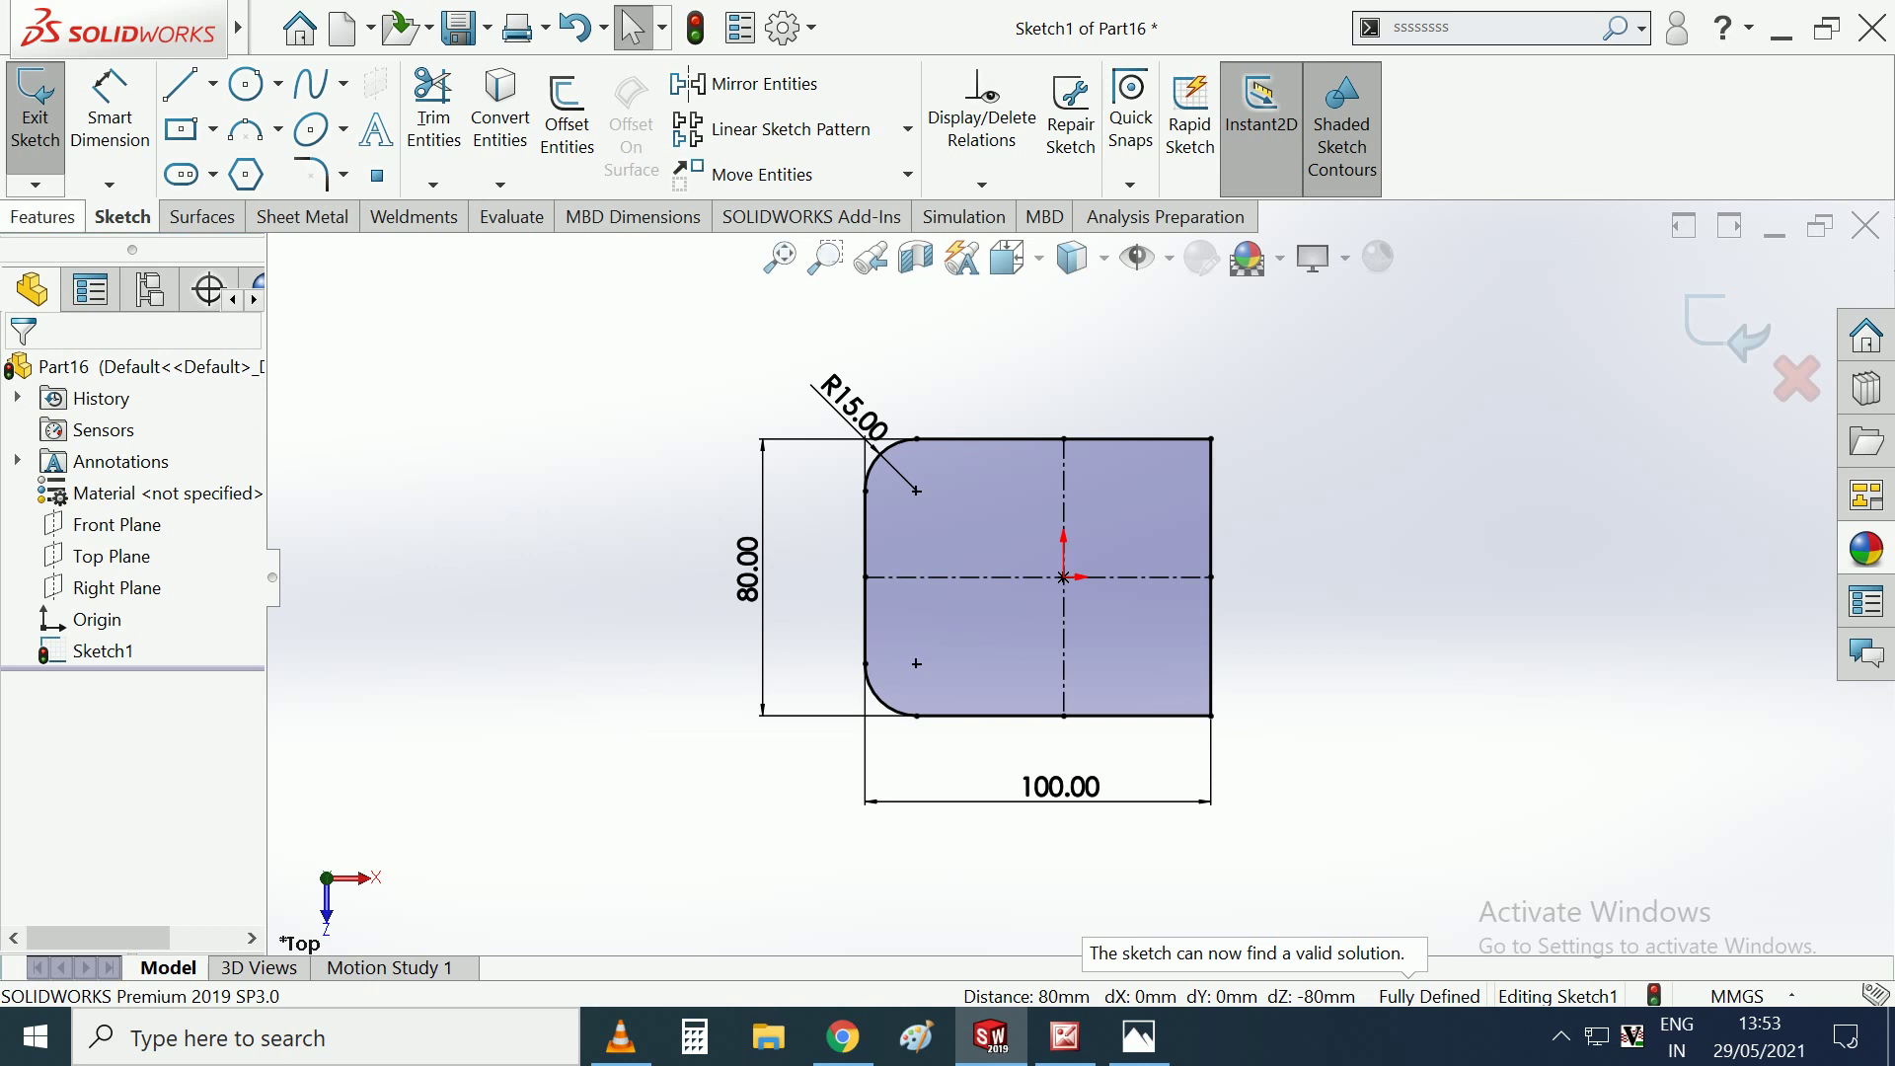
left_click(42, 216)
Extrude the rounded rectangle 10 mm blind into a solid base plate.
left_click(48, 109)
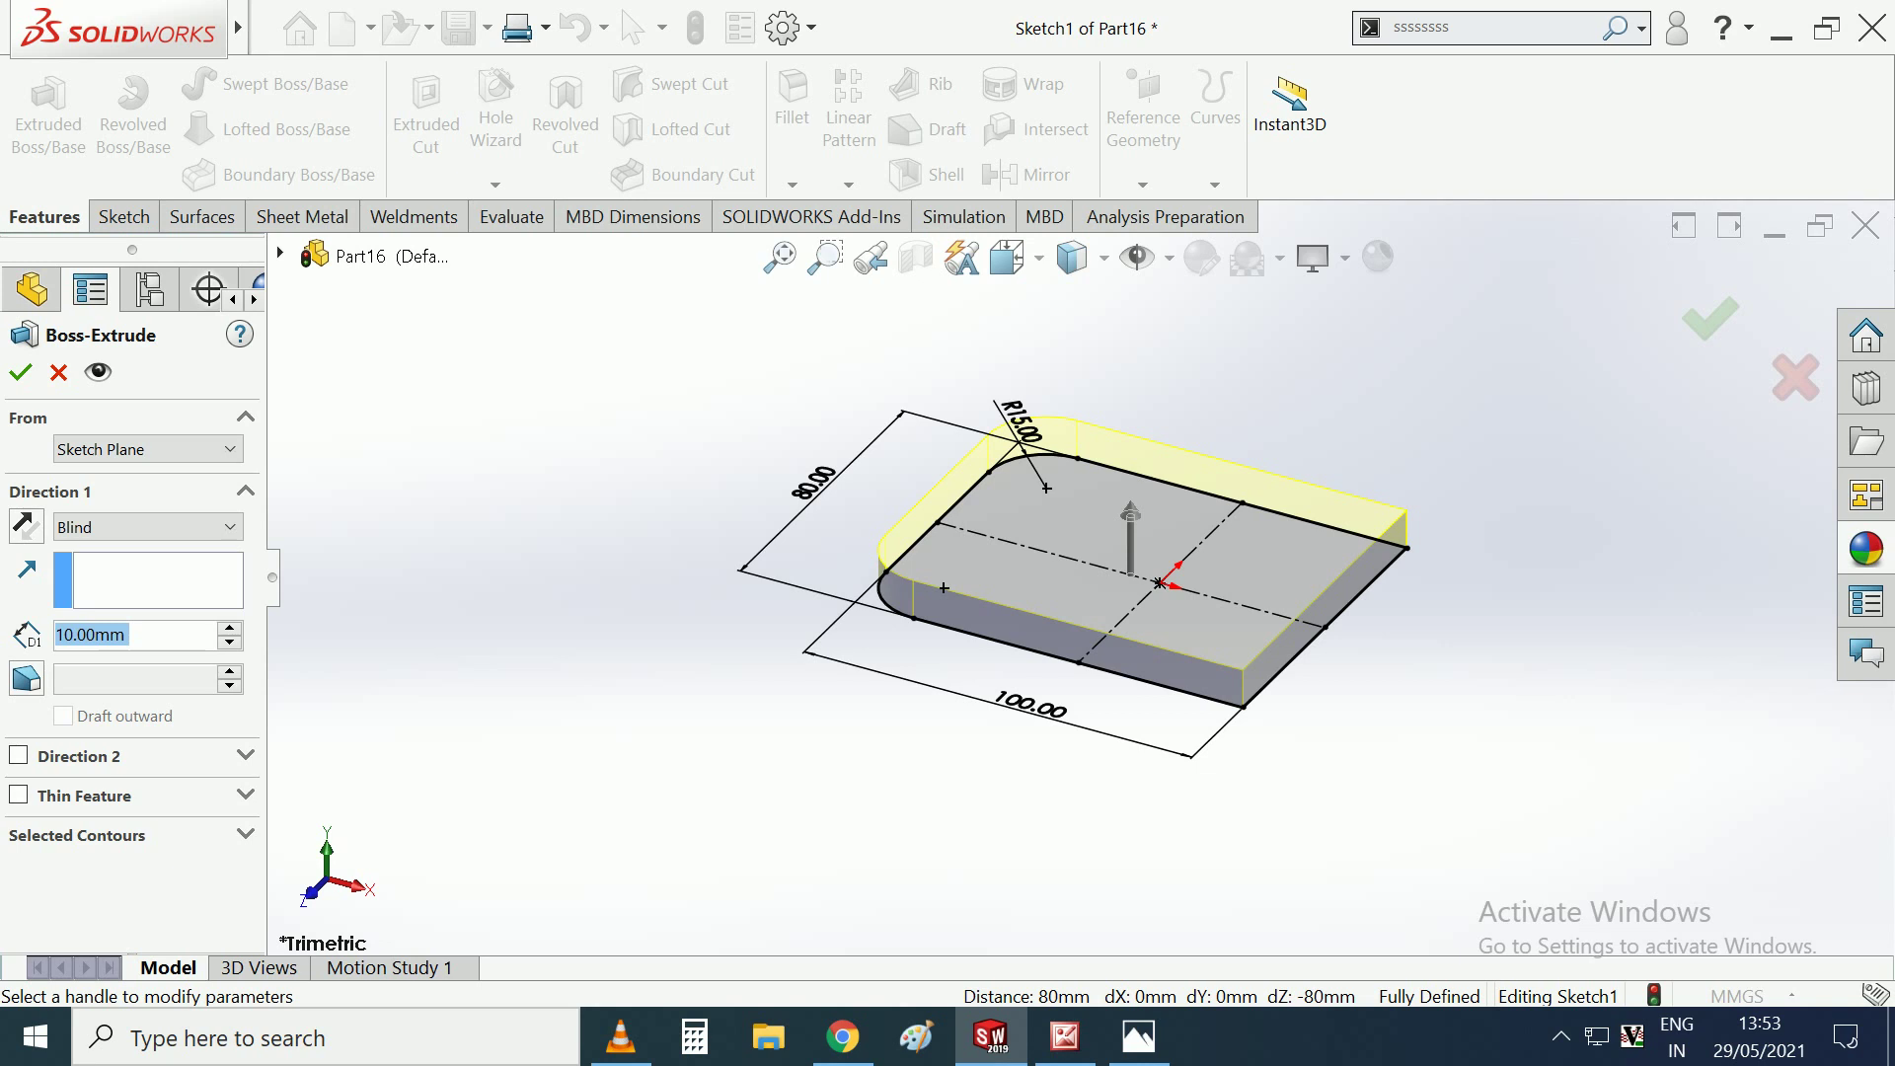
key("Return")
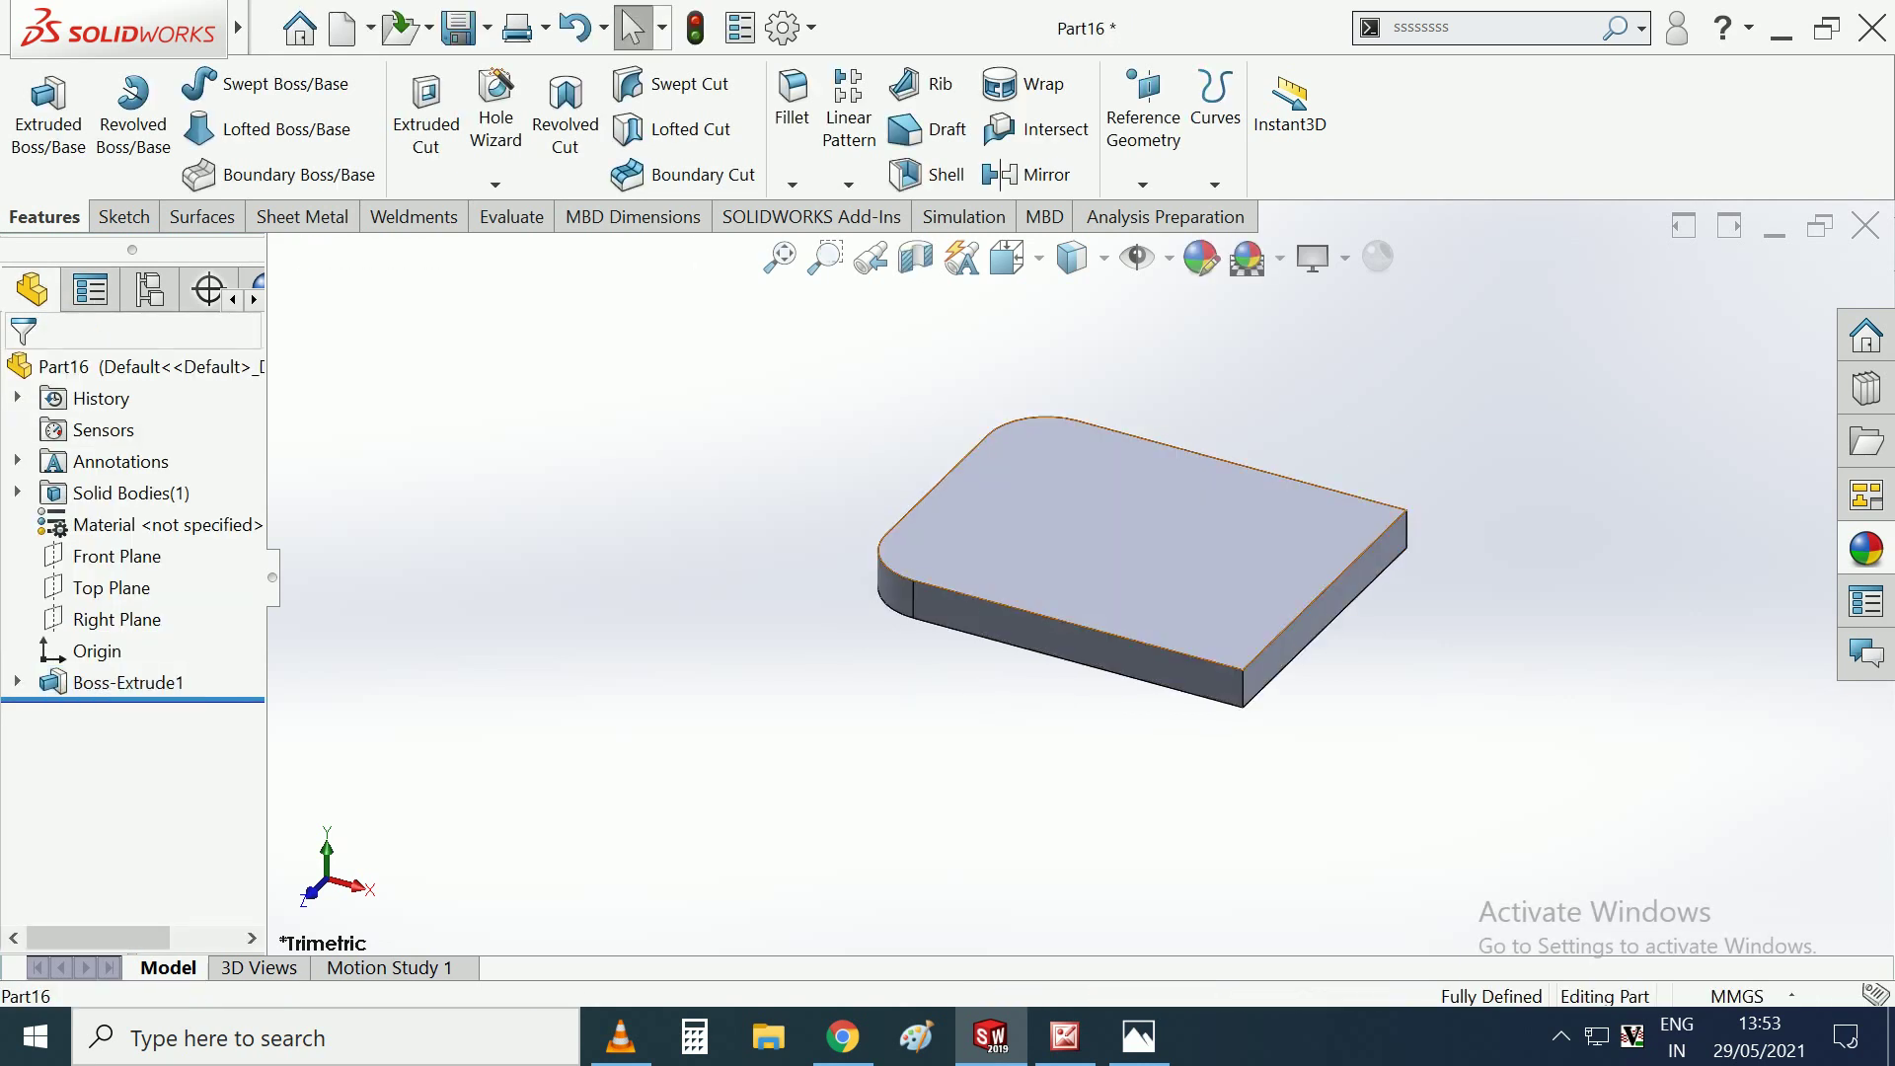
left_click(1310, 556)
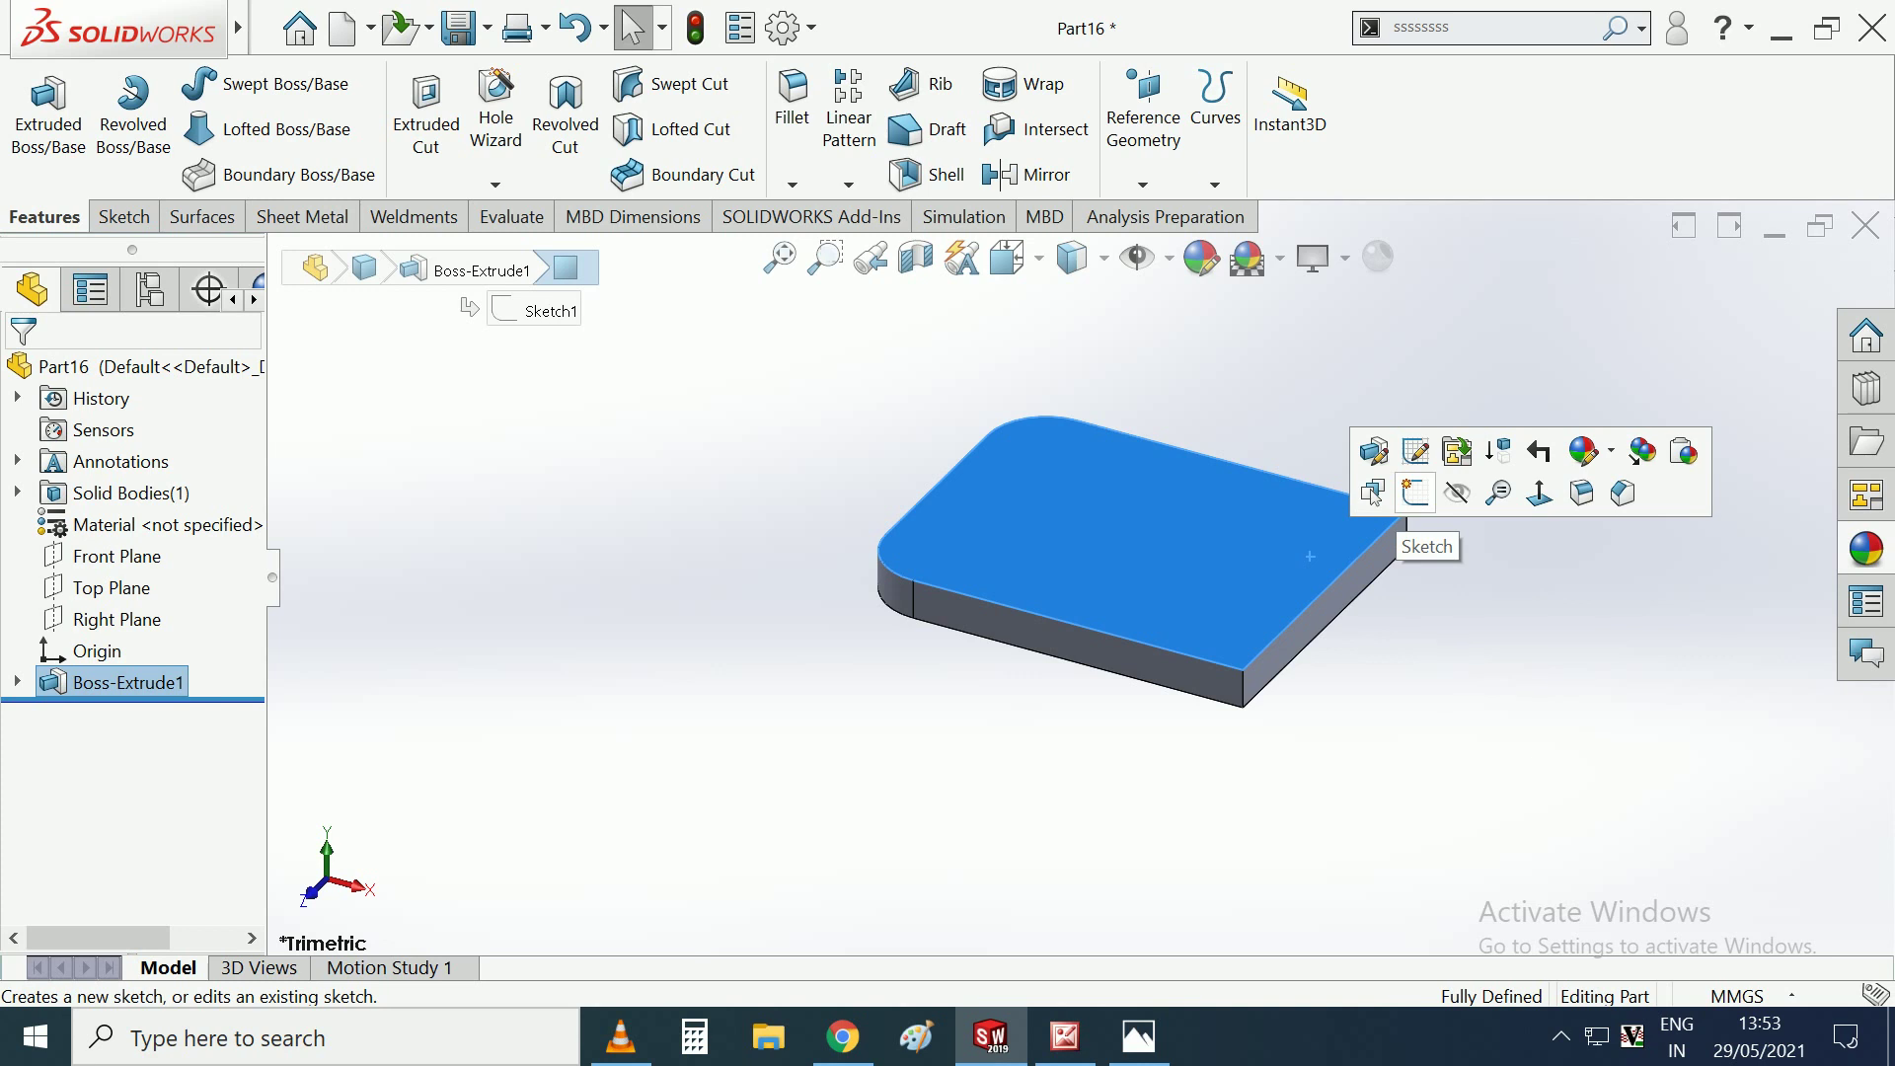
left_click(1414, 490)
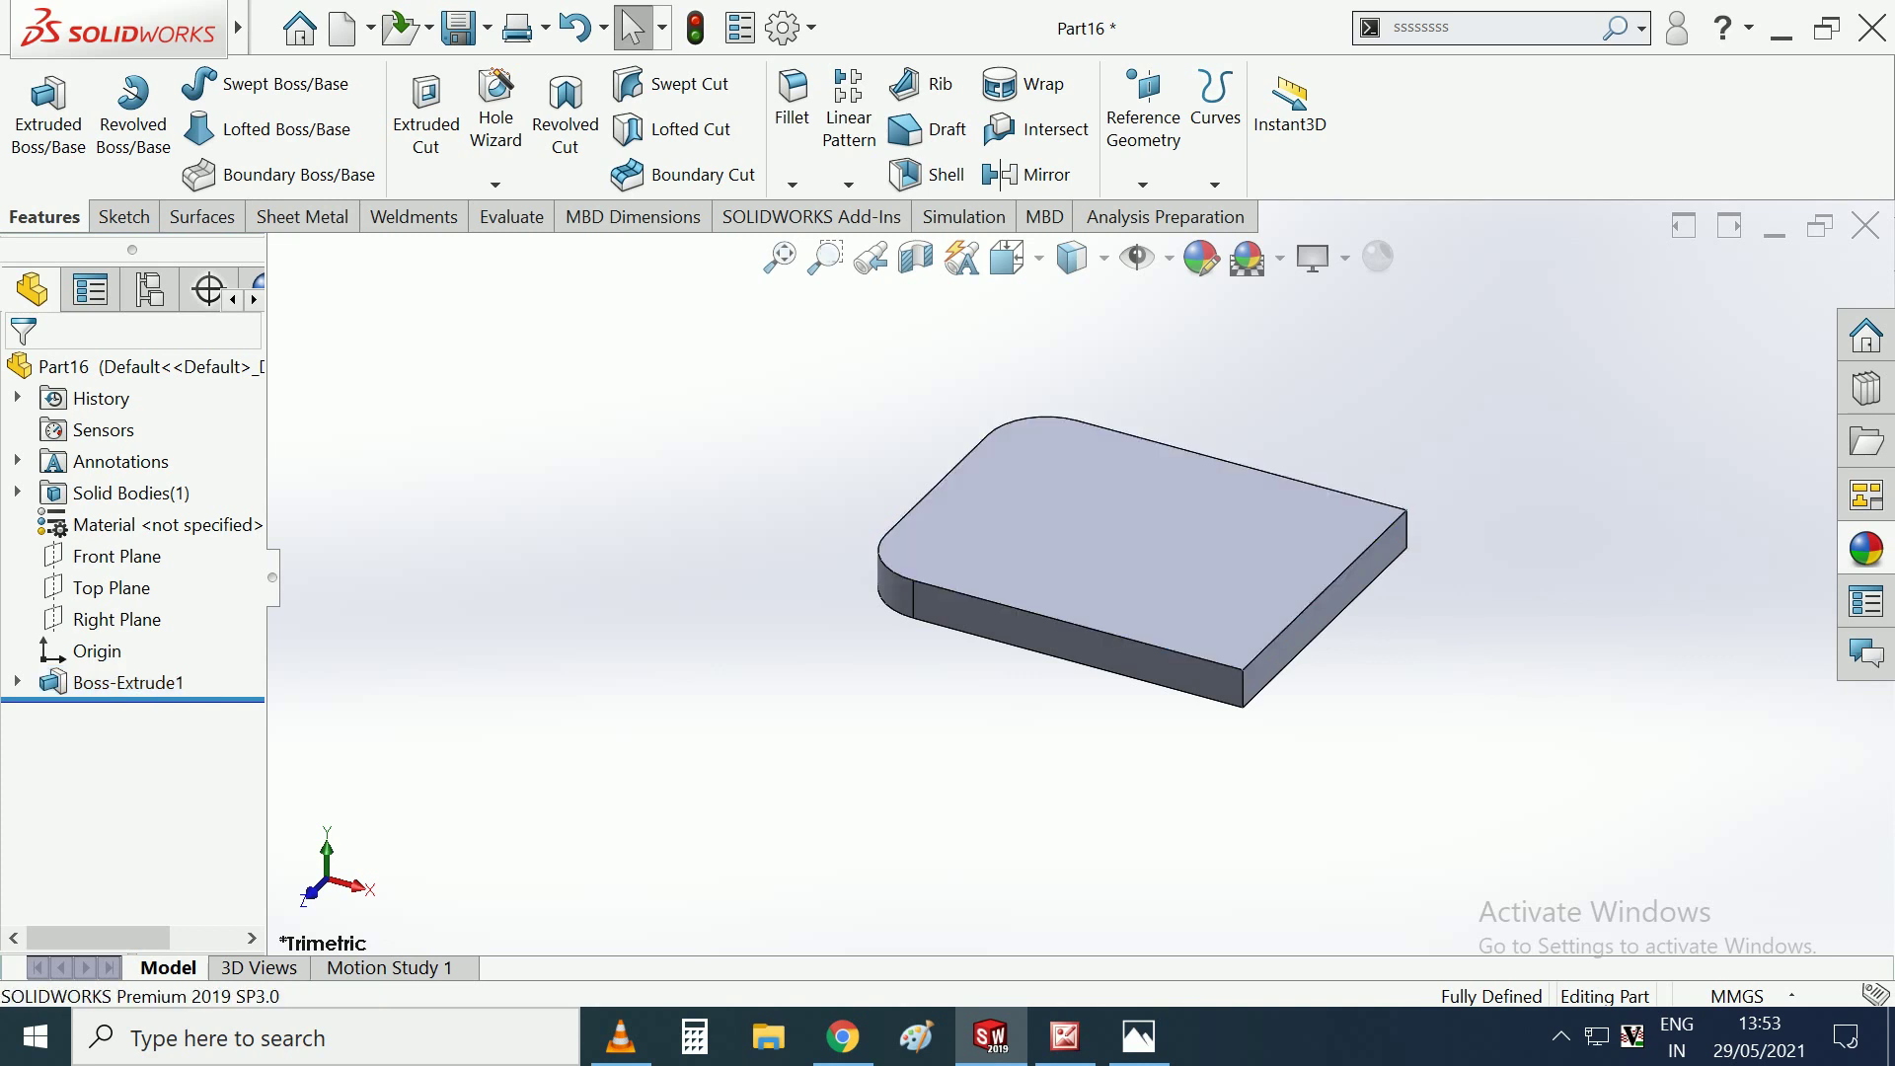
Start a sketch on the plate's straight end face and view it Normal To.
left_click(1323, 605)
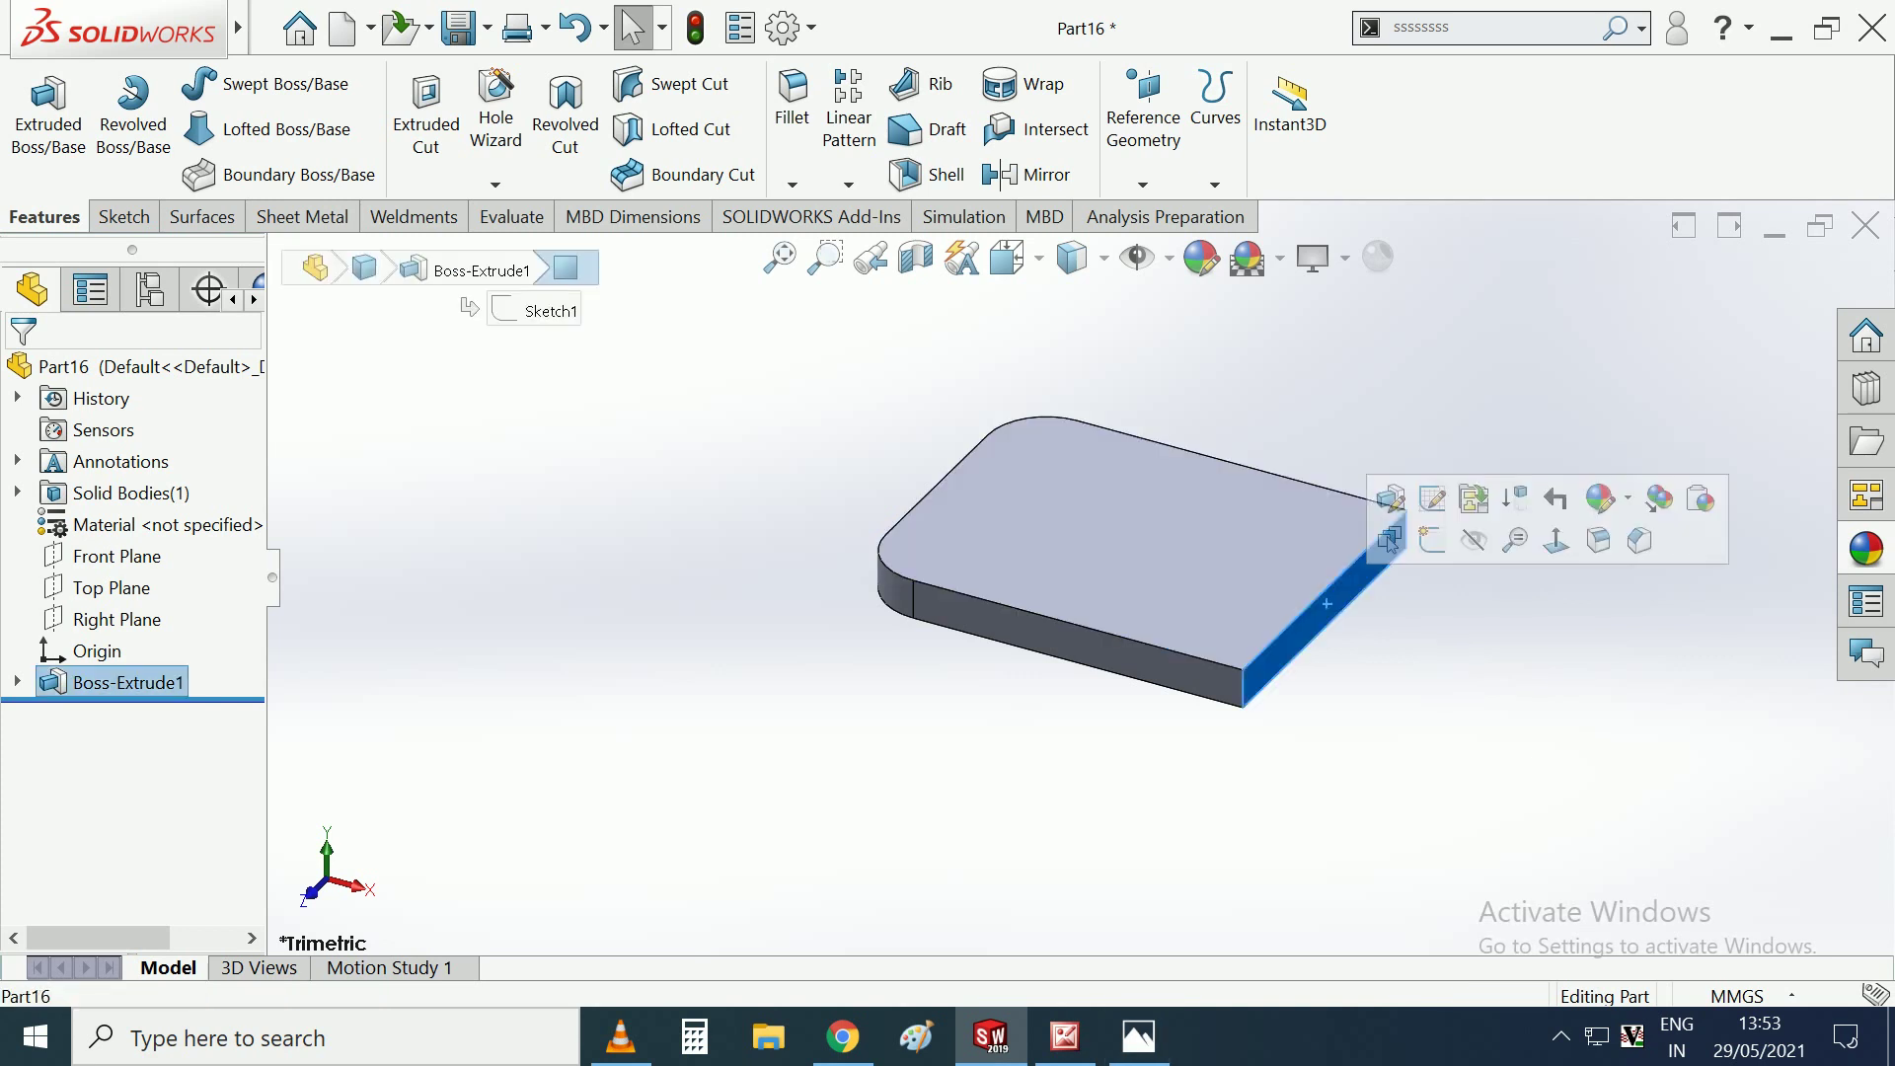
left_click(1387, 543)
left_click(1007, 258)
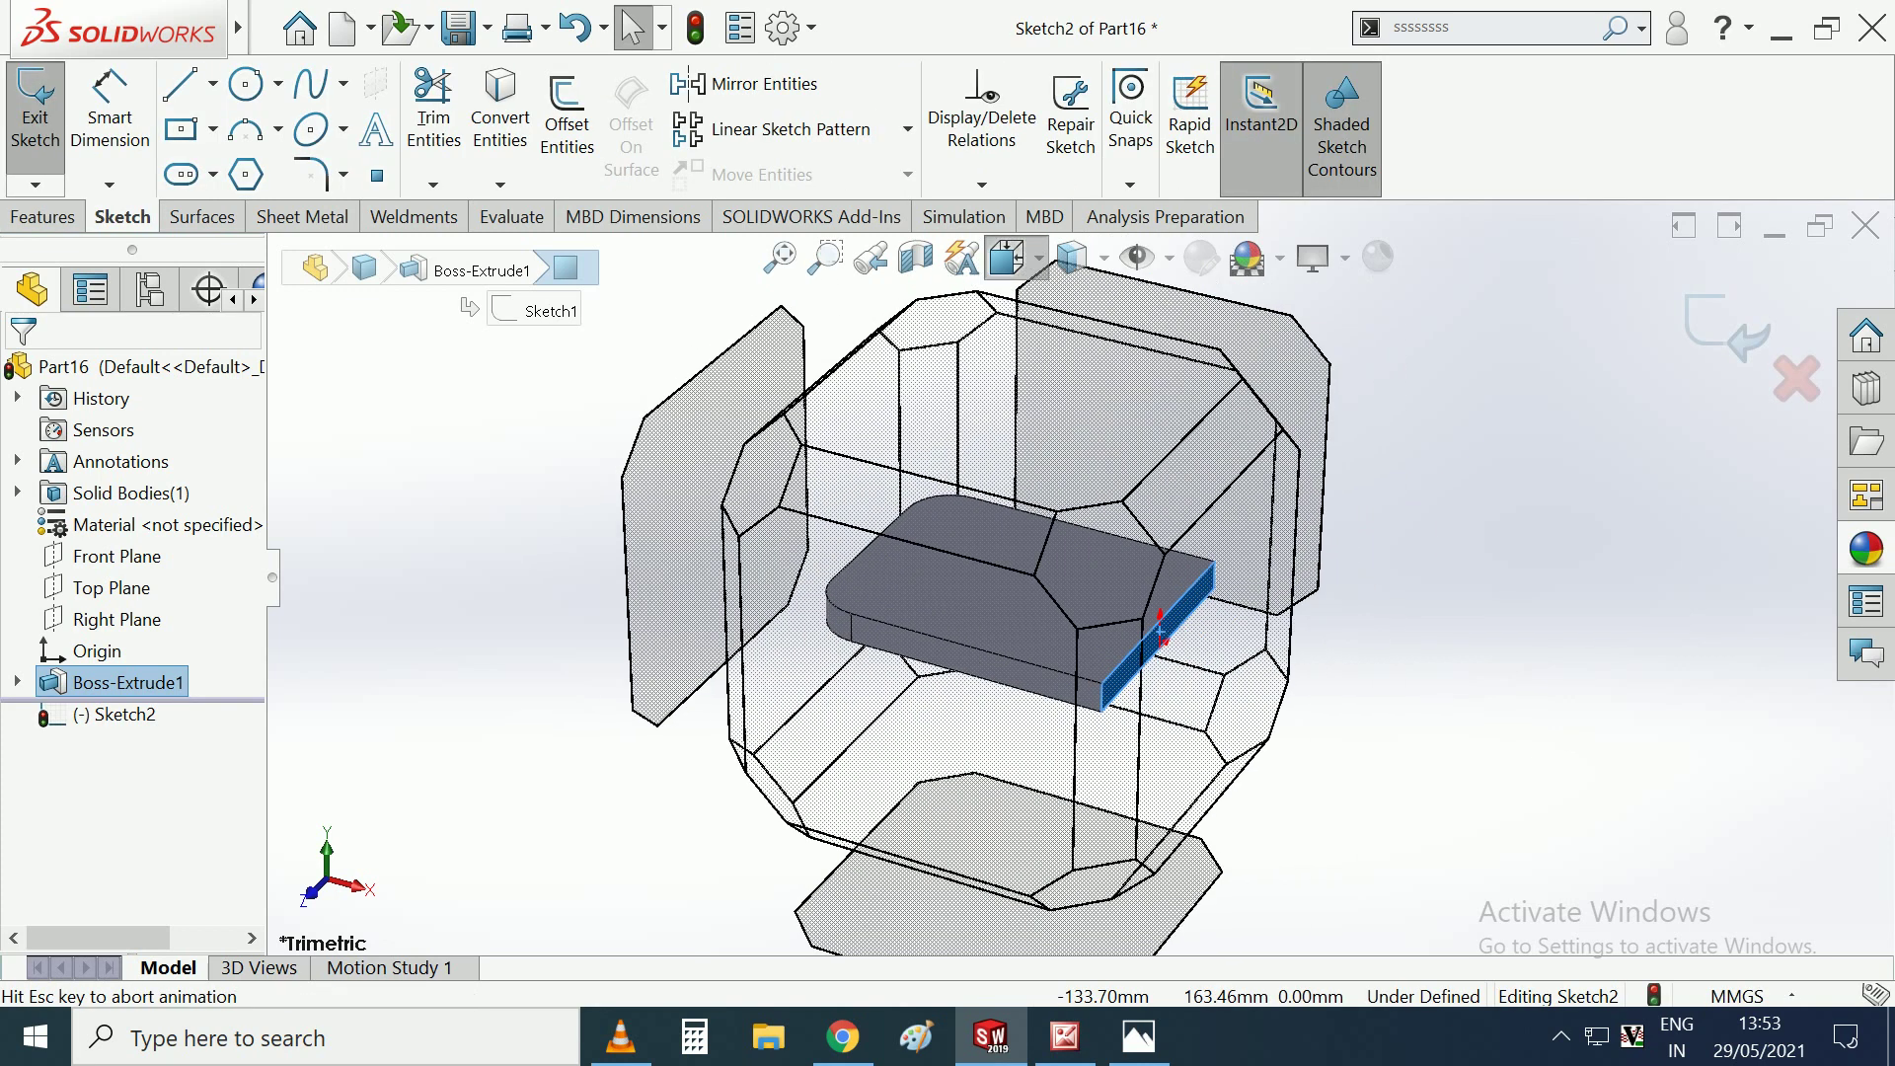
left_click(1197, 446)
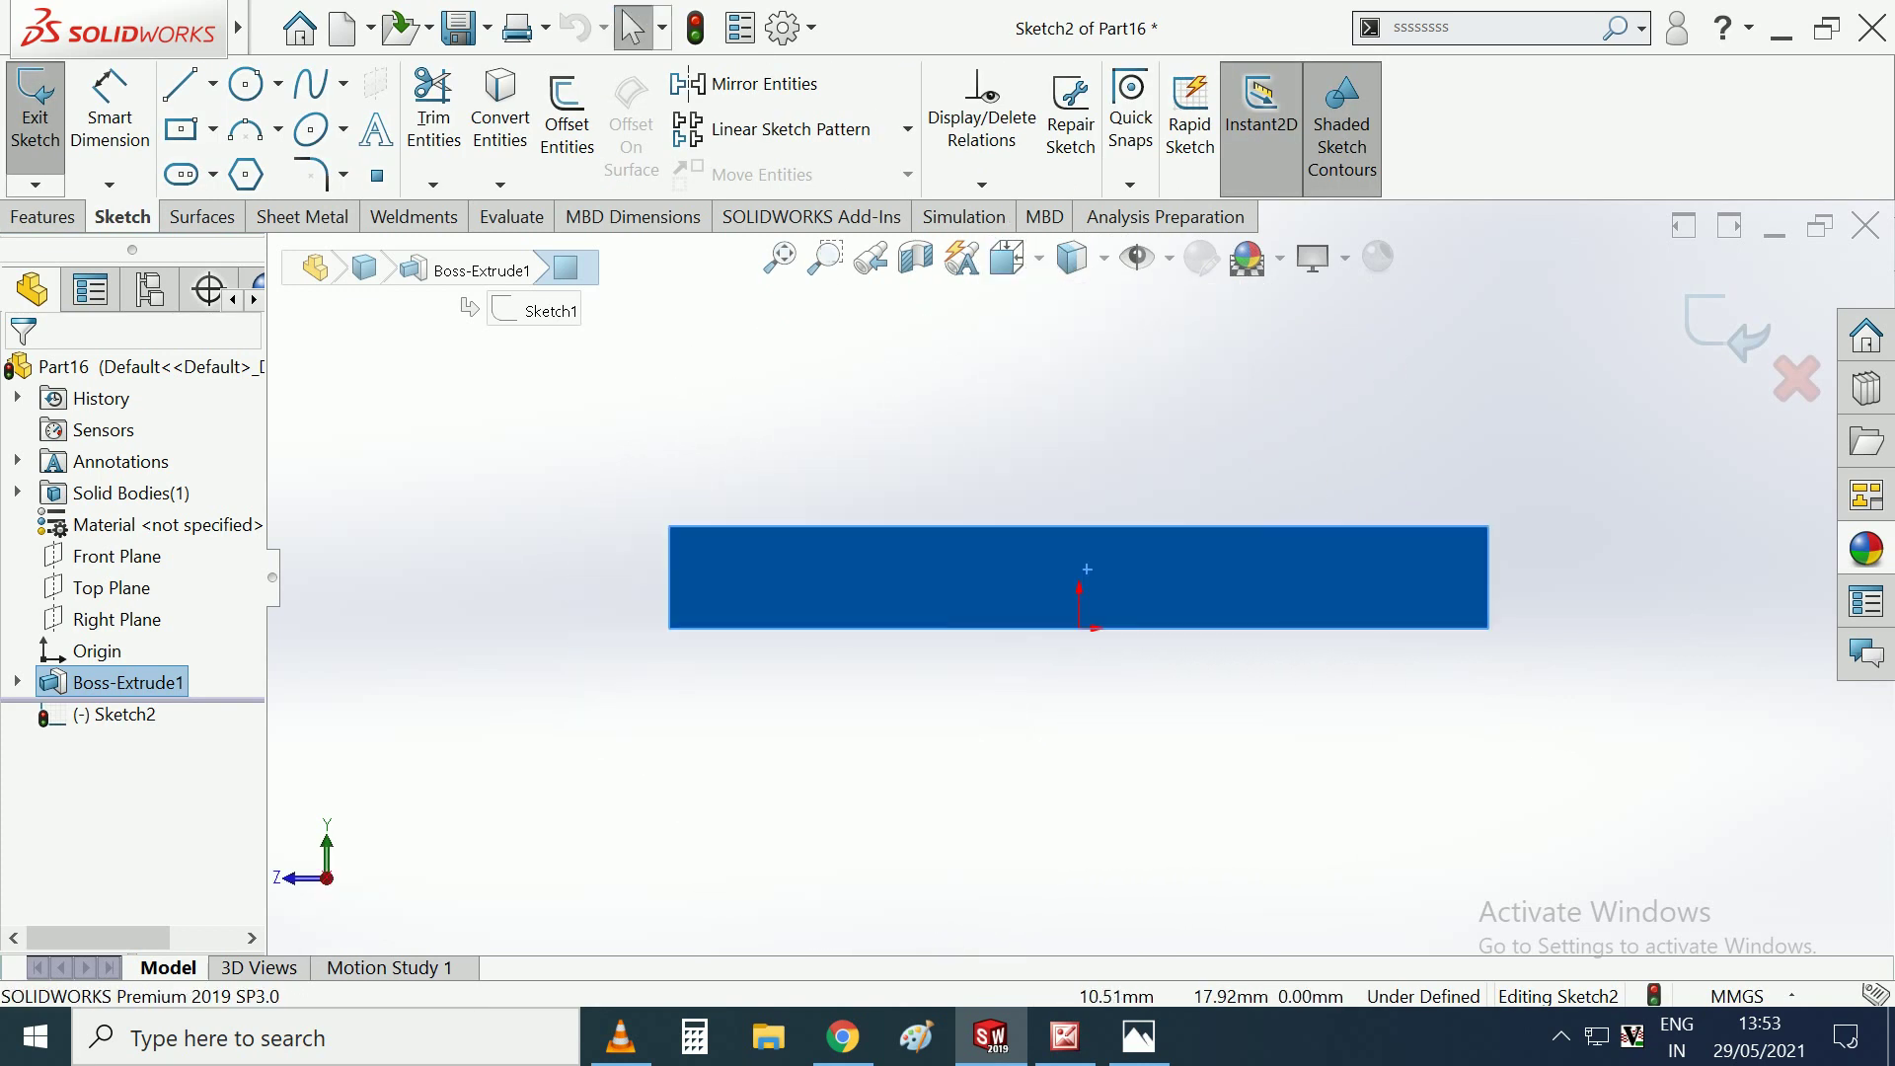
key("Escape")
scroll(1041, 661, "up", 2)
scroll(1041, 661, "up", 2)
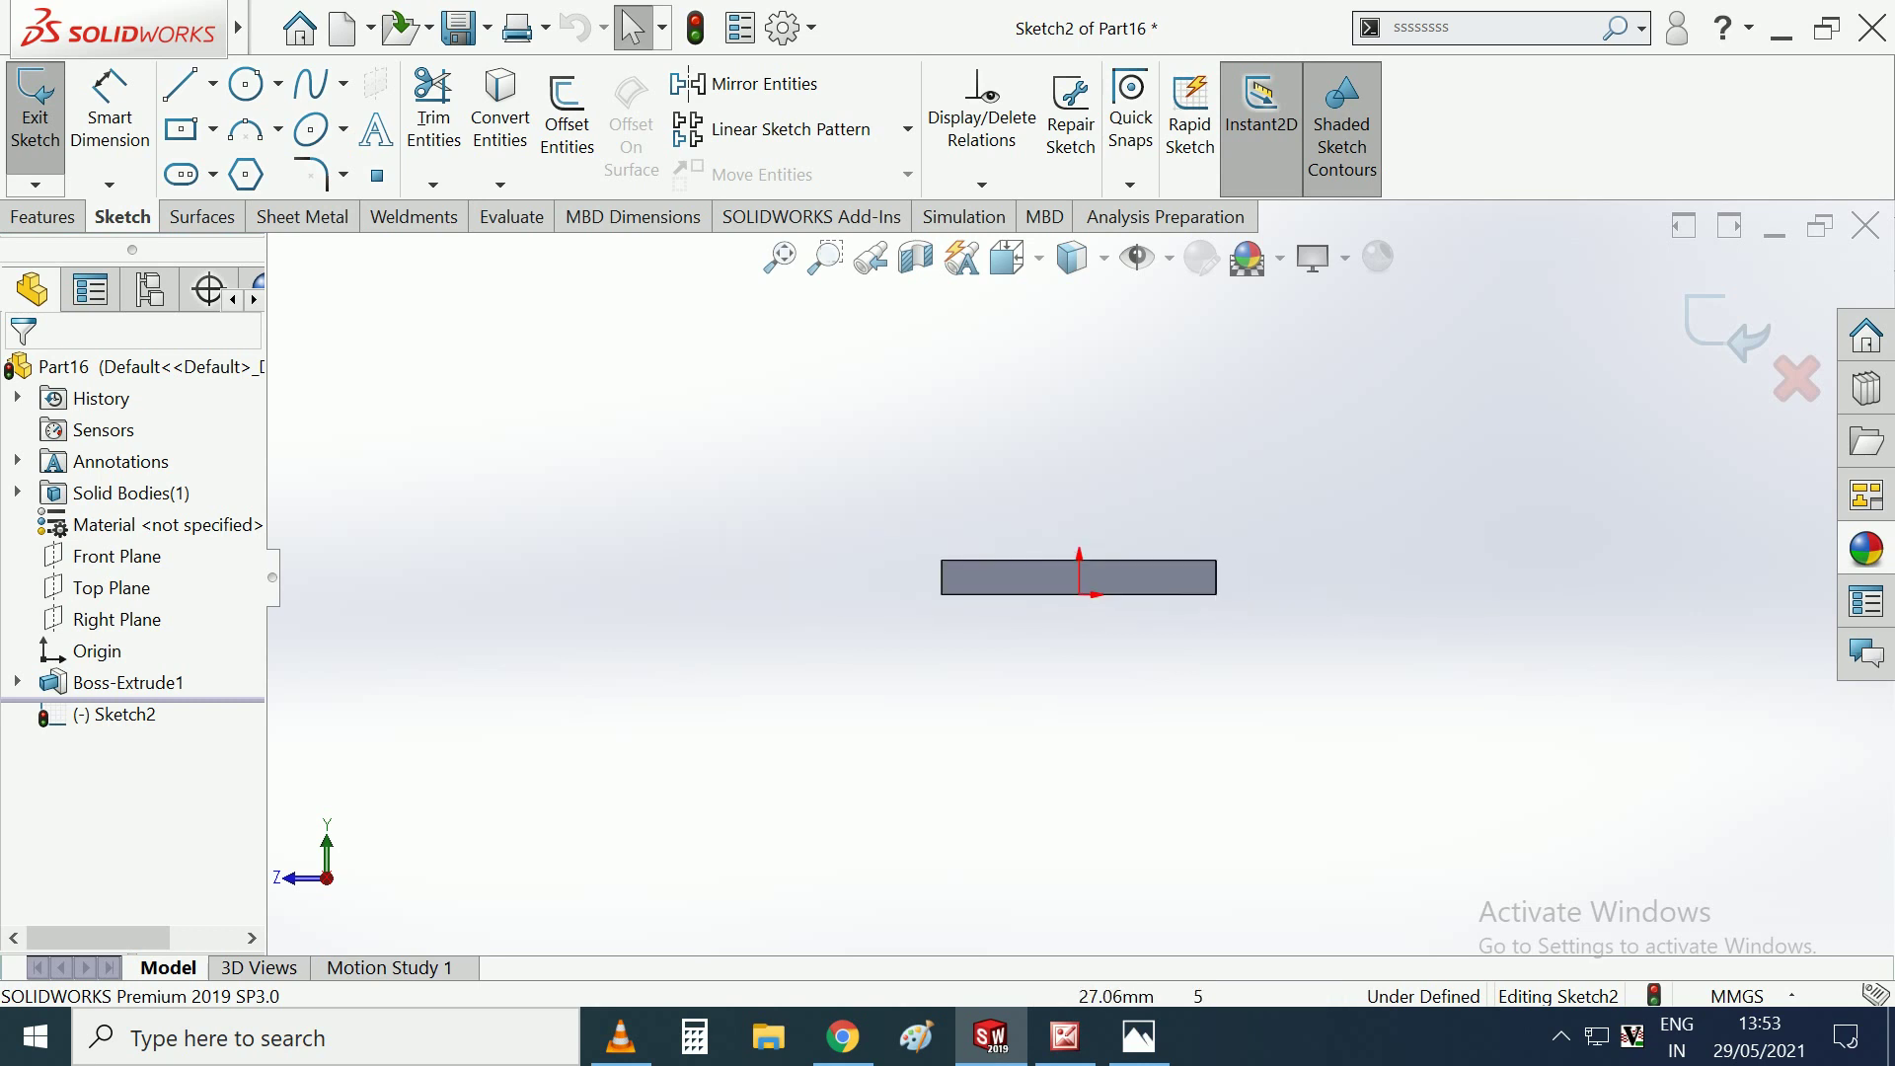
scroll(1056, 627, "up", 2)
scroll(1061, 612, "down", 1)
Draw a vertical centerline up from the top-edge midpoint, dimensioned to 60 mm.
left_click(212, 83)
left_click(246, 157)
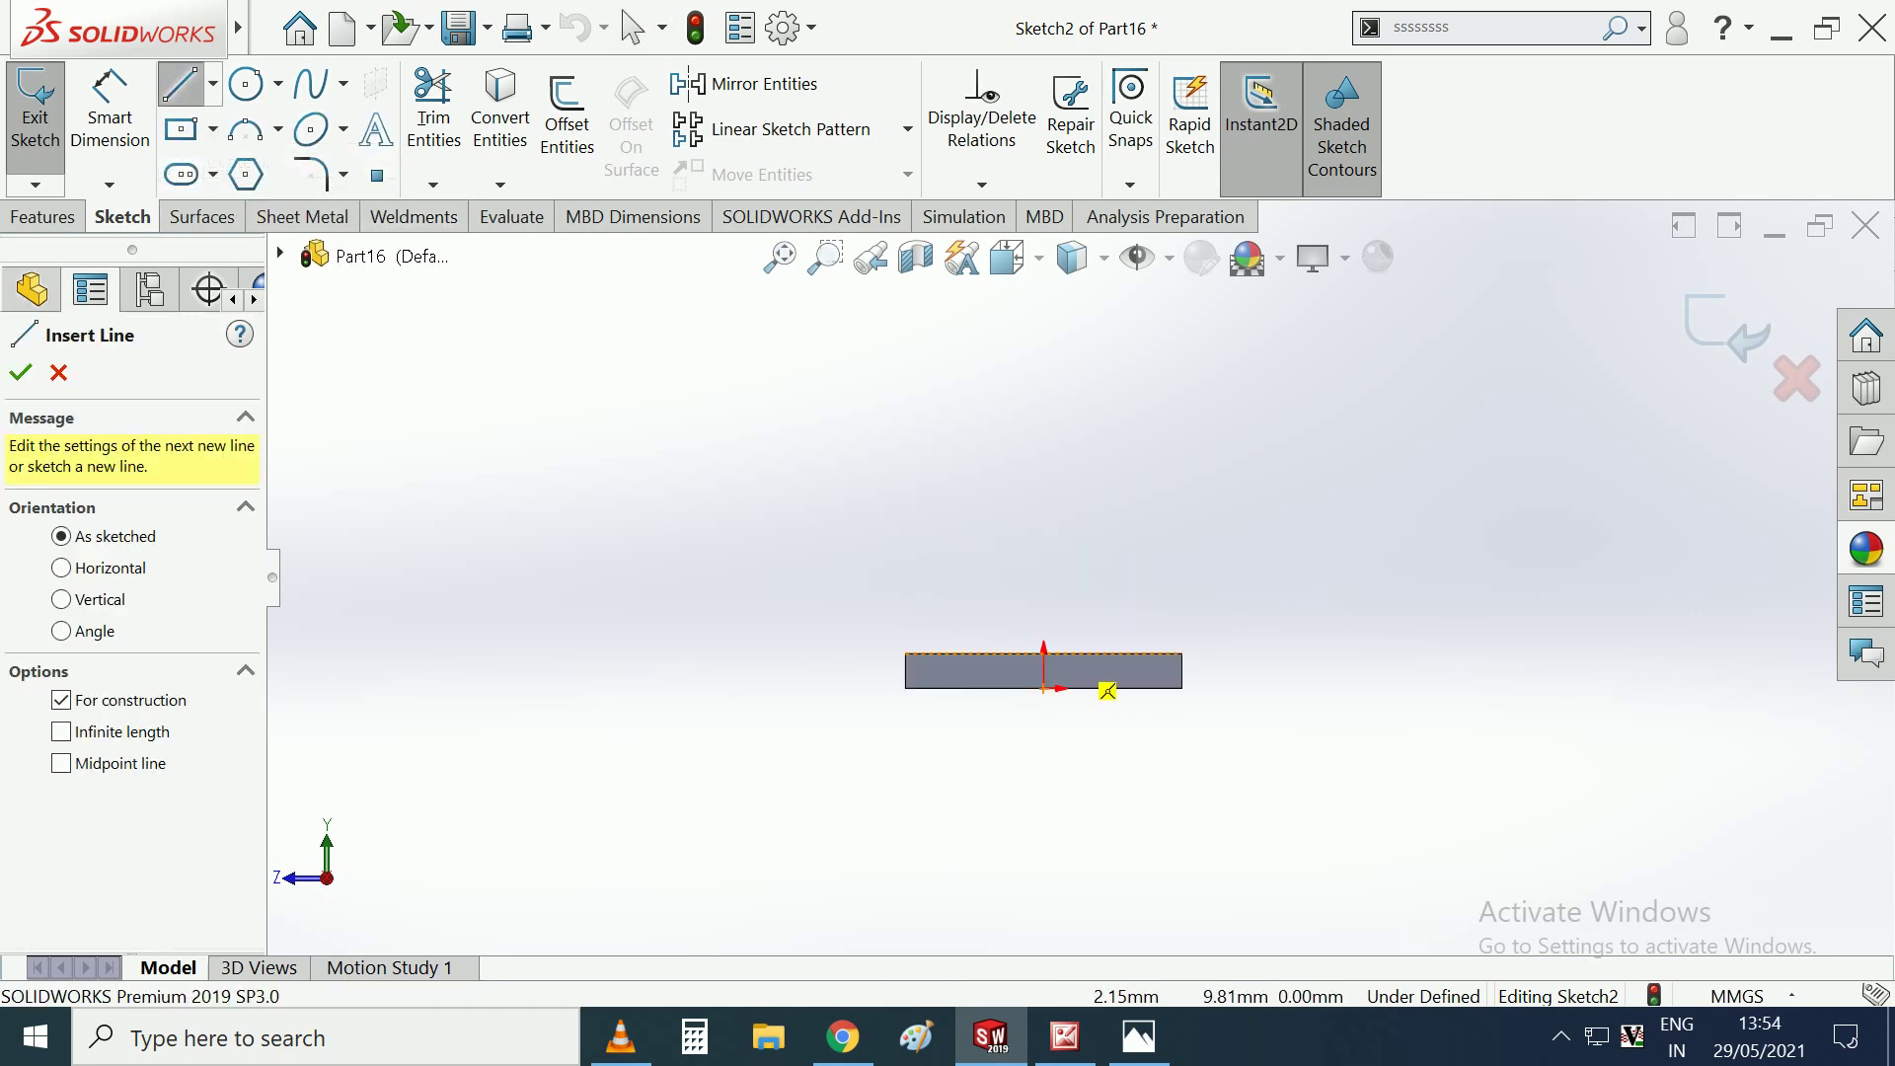
left_click(1044, 651)
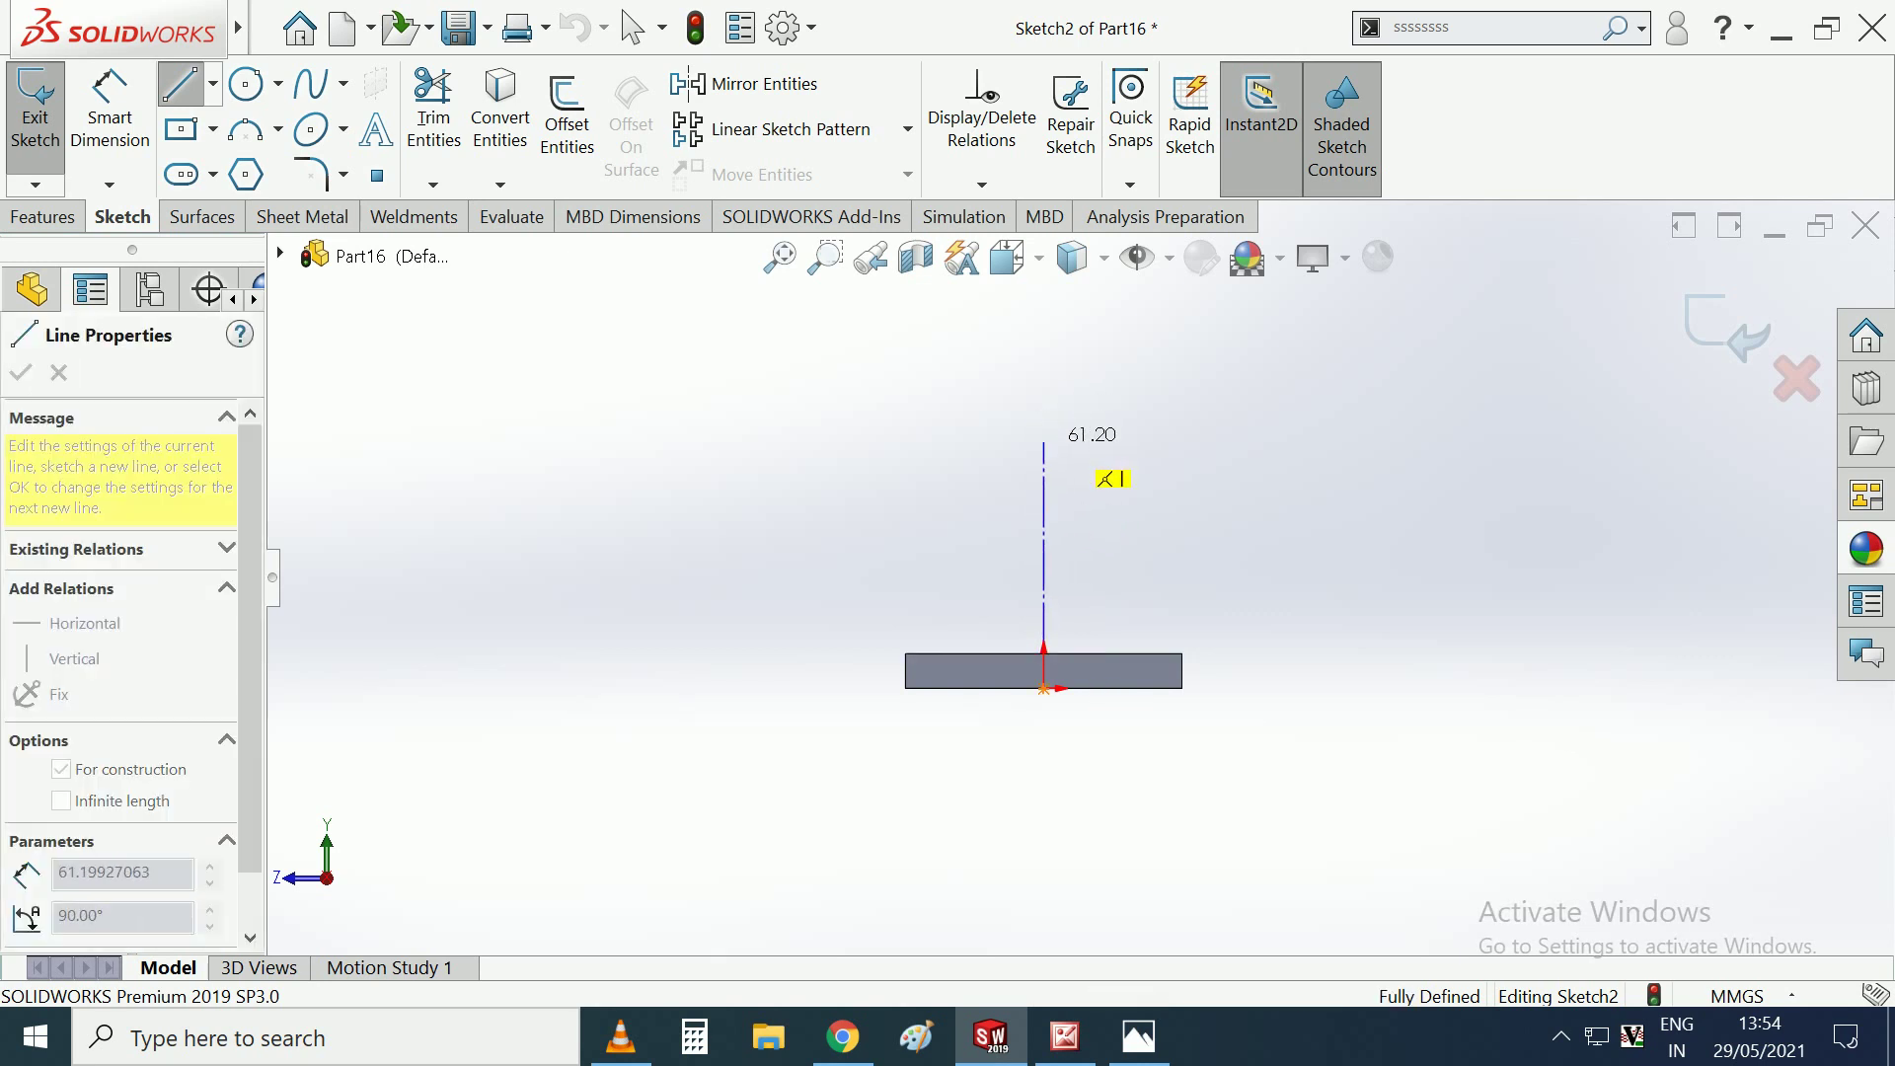
left_click(1043, 443)
left_click(108, 108)
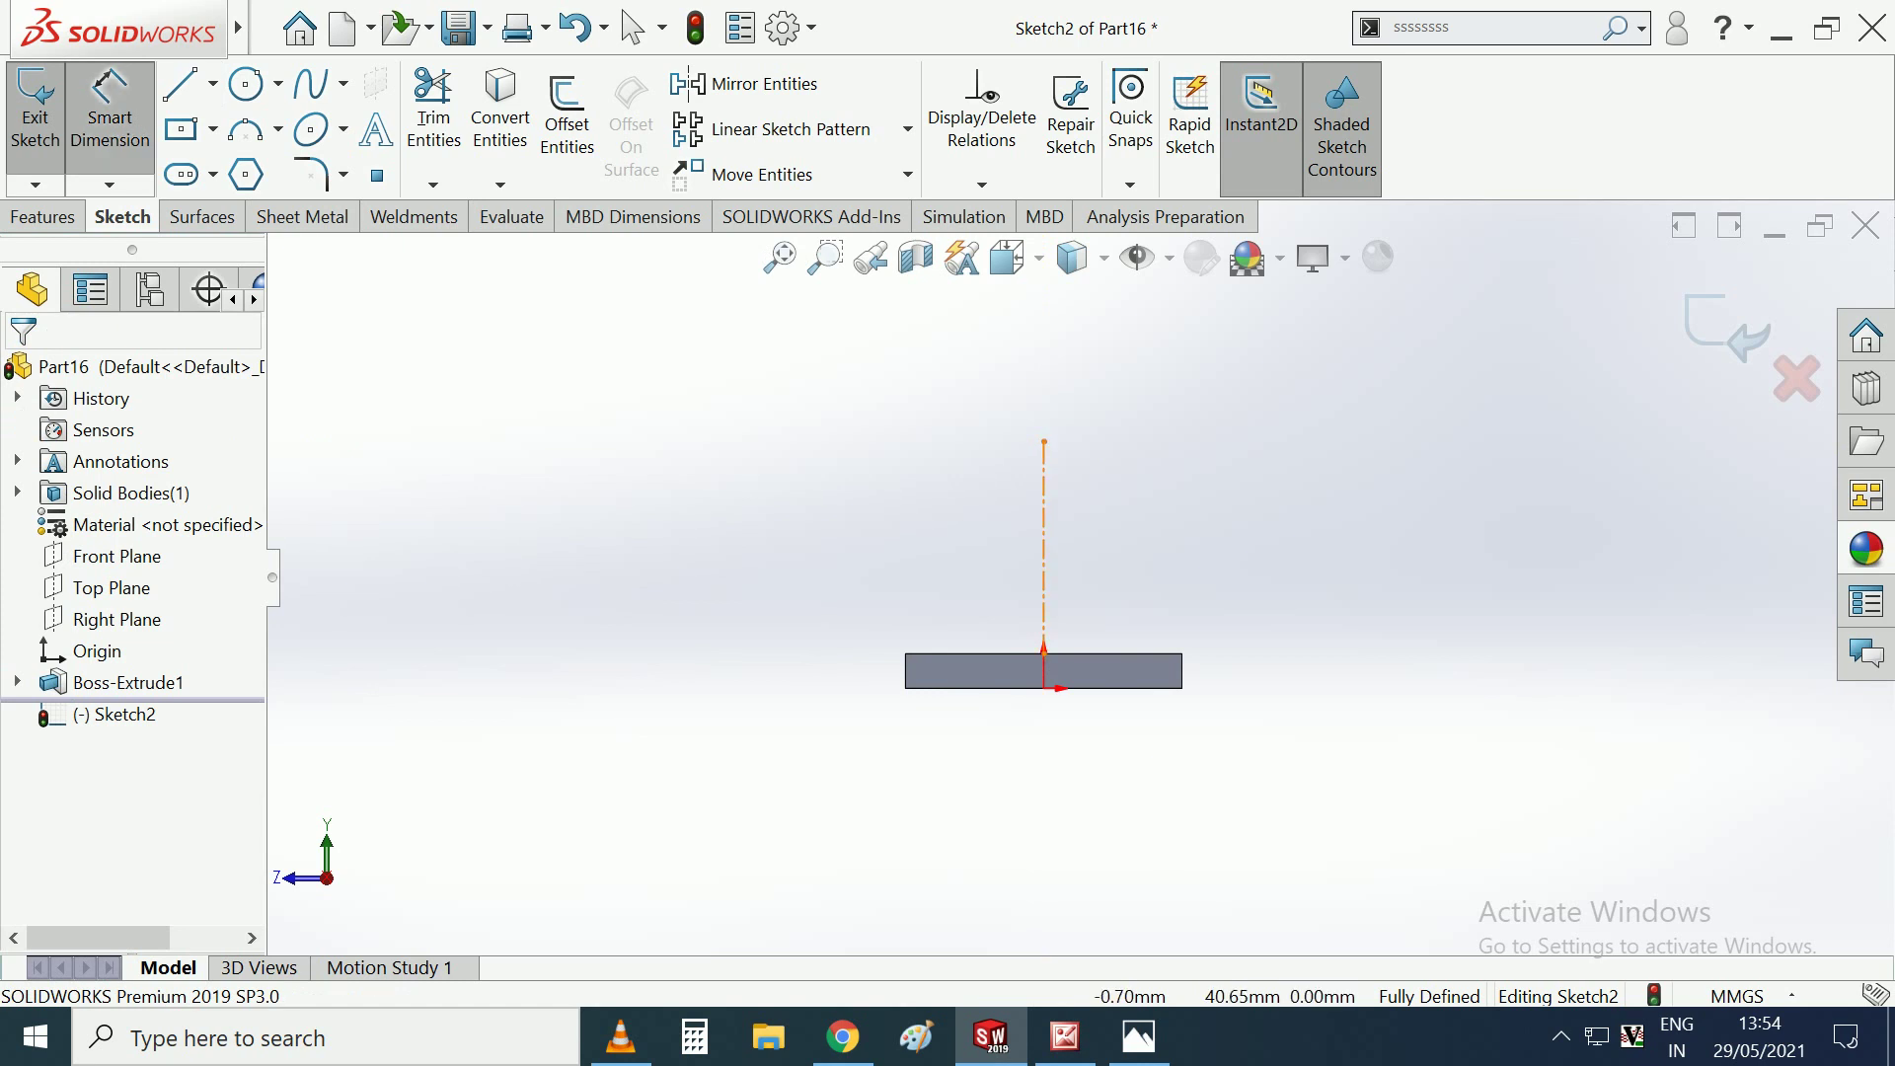
left_click(1044, 543)
left_click(717, 543)
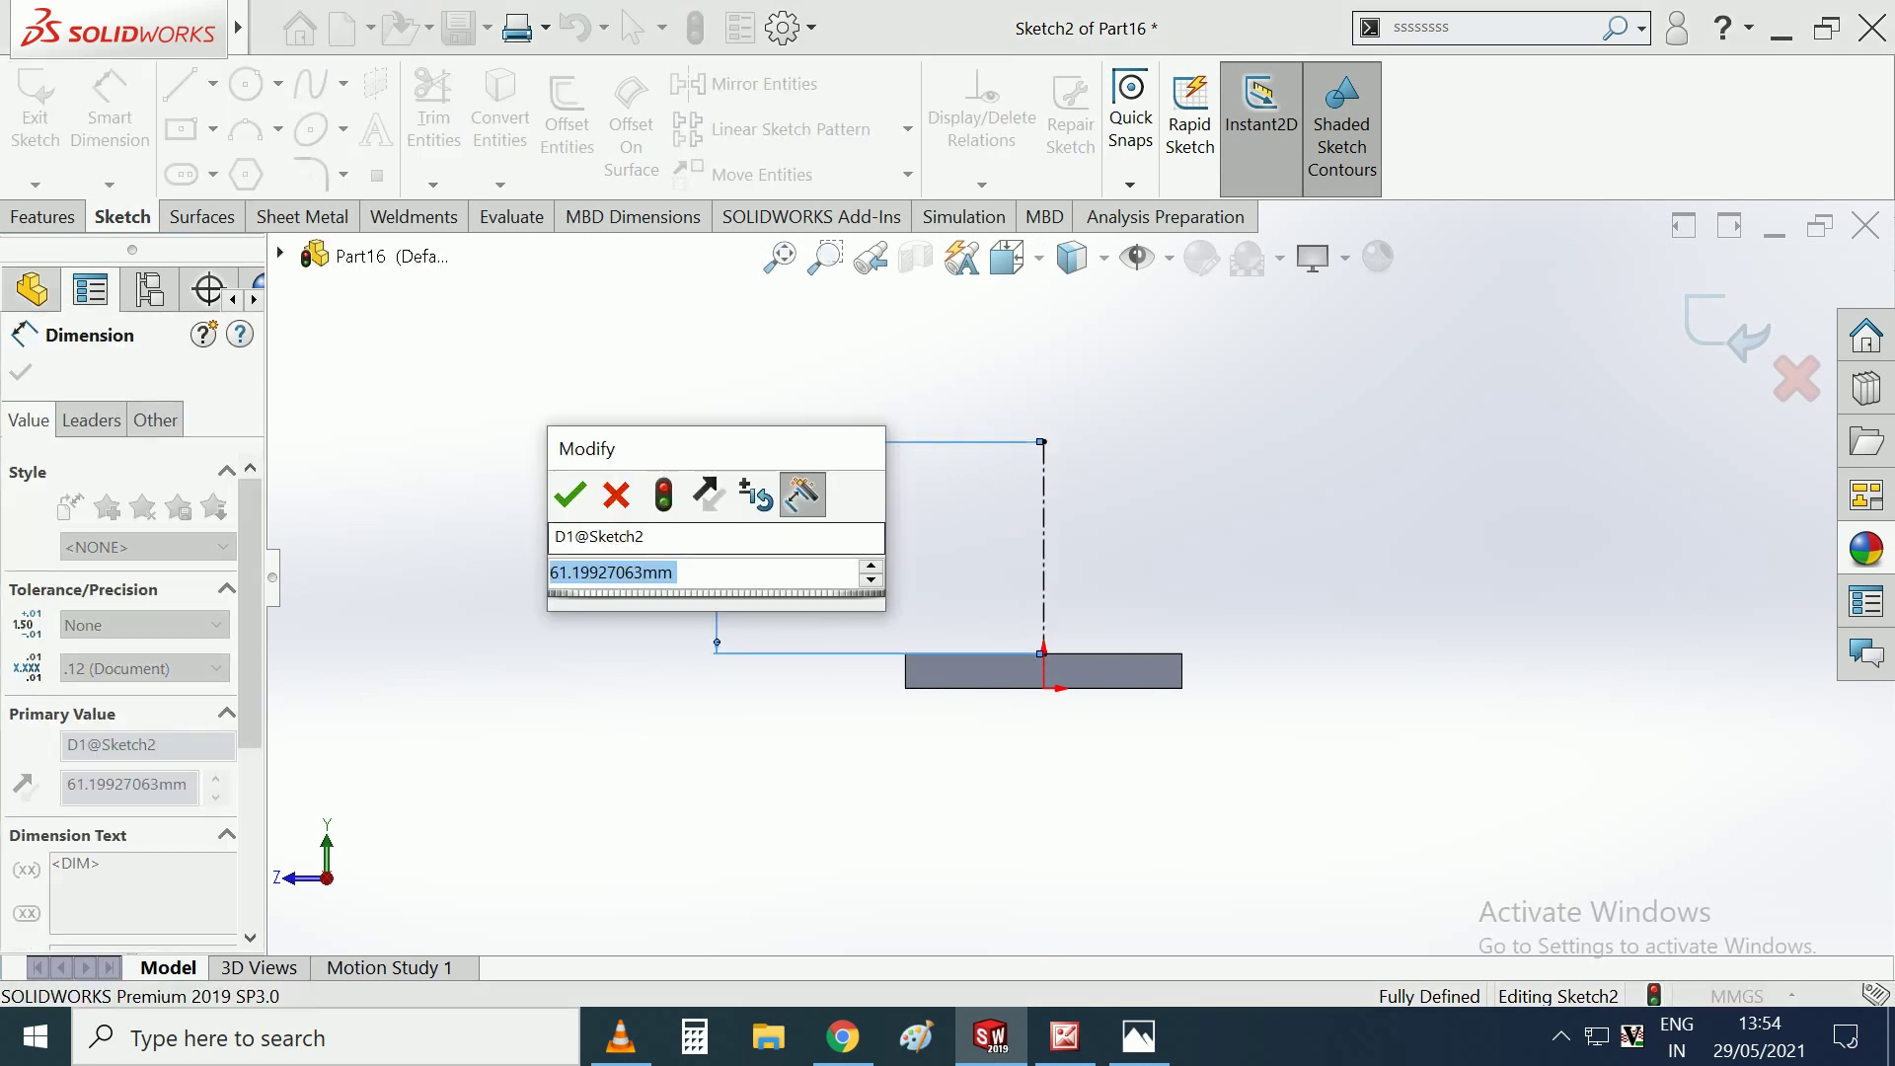
type("60")
key("Return")
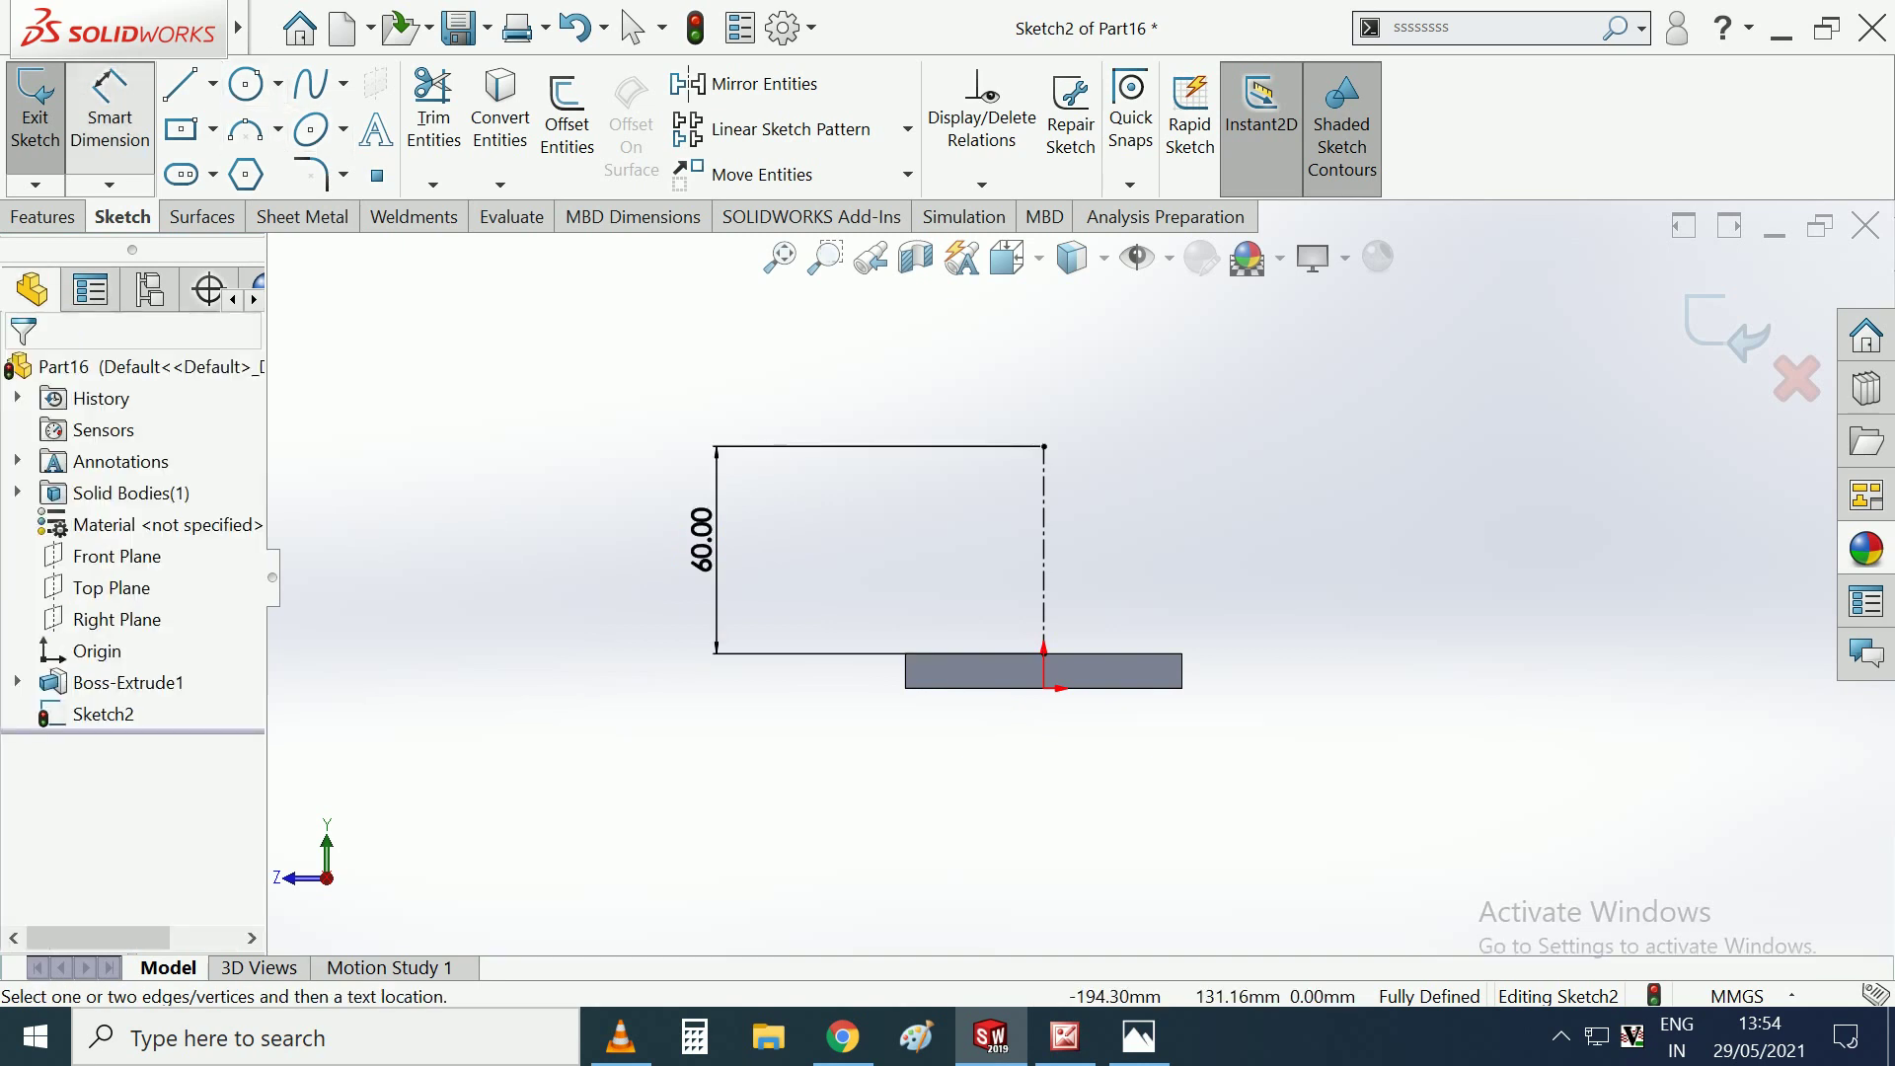
left_click(632, 28)
Draw two concentric circles centred on the centerline's top end.
left_click(246, 84)
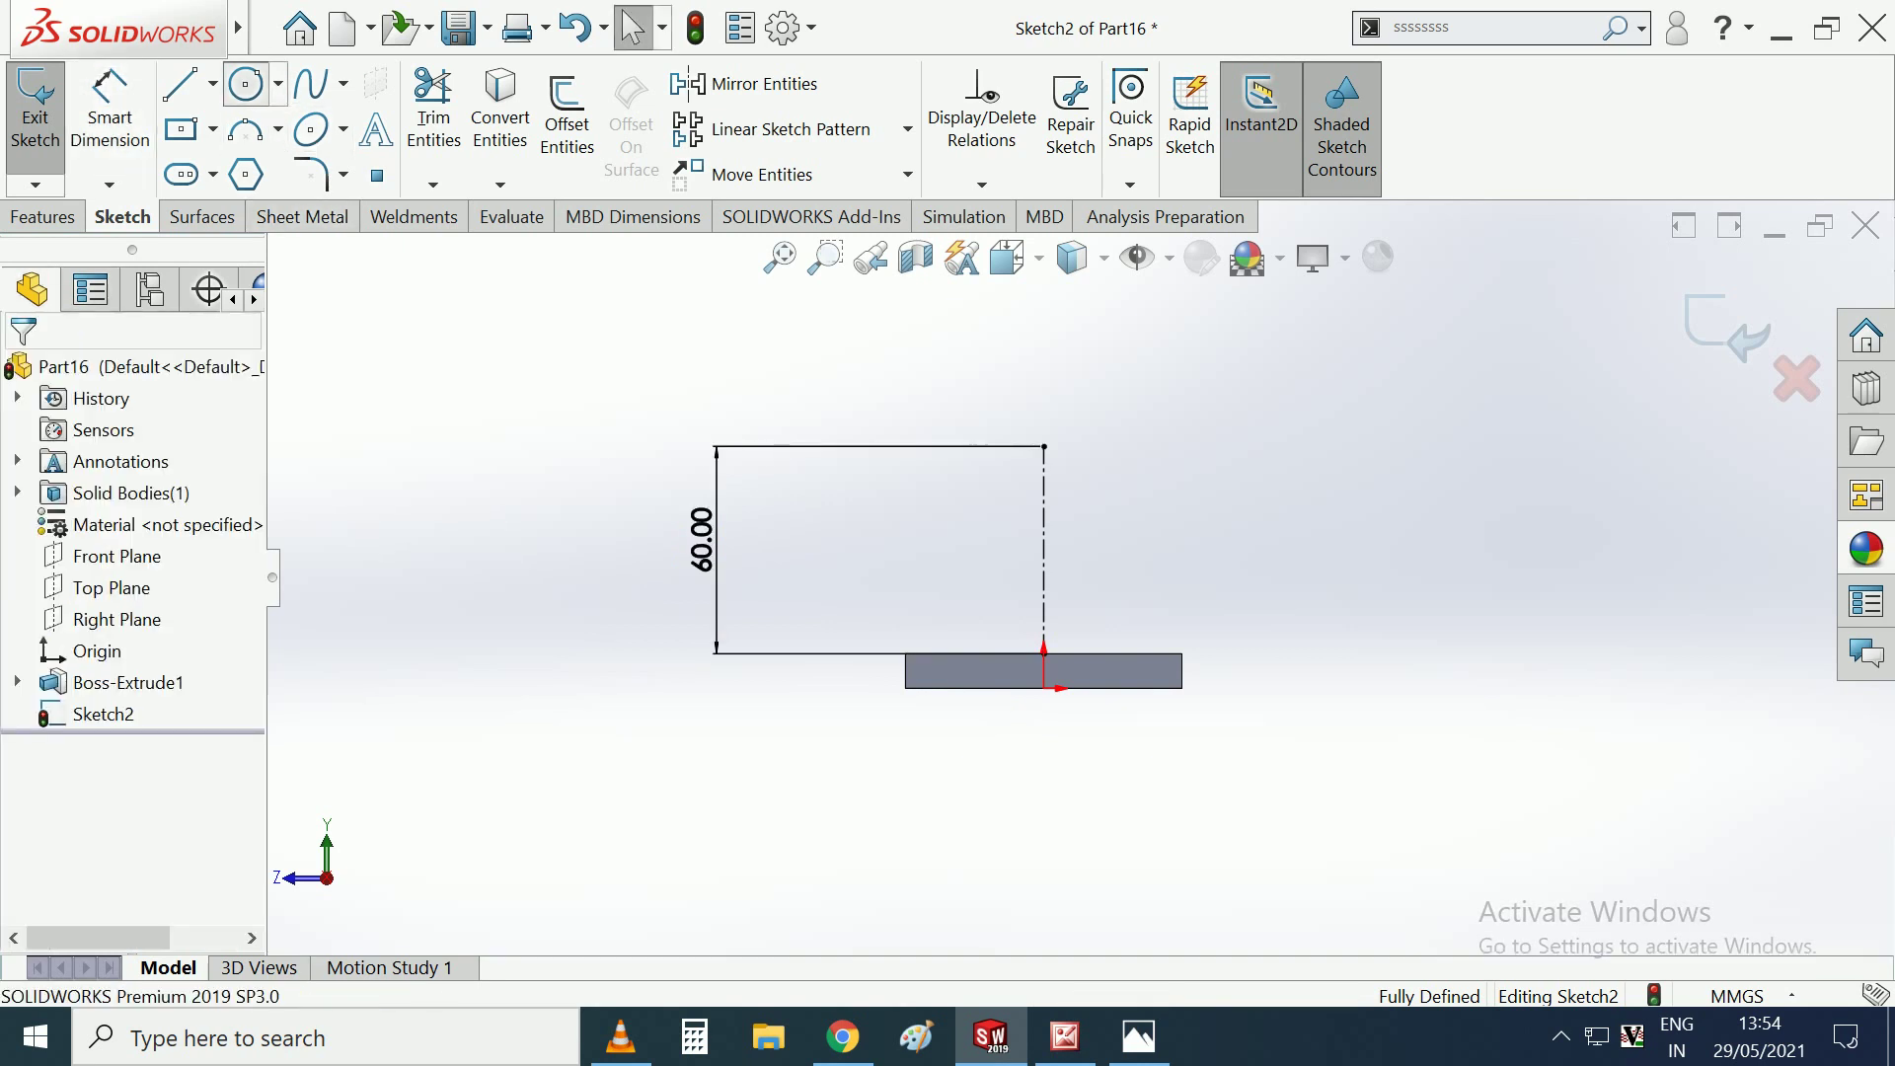
left_click(1044, 447)
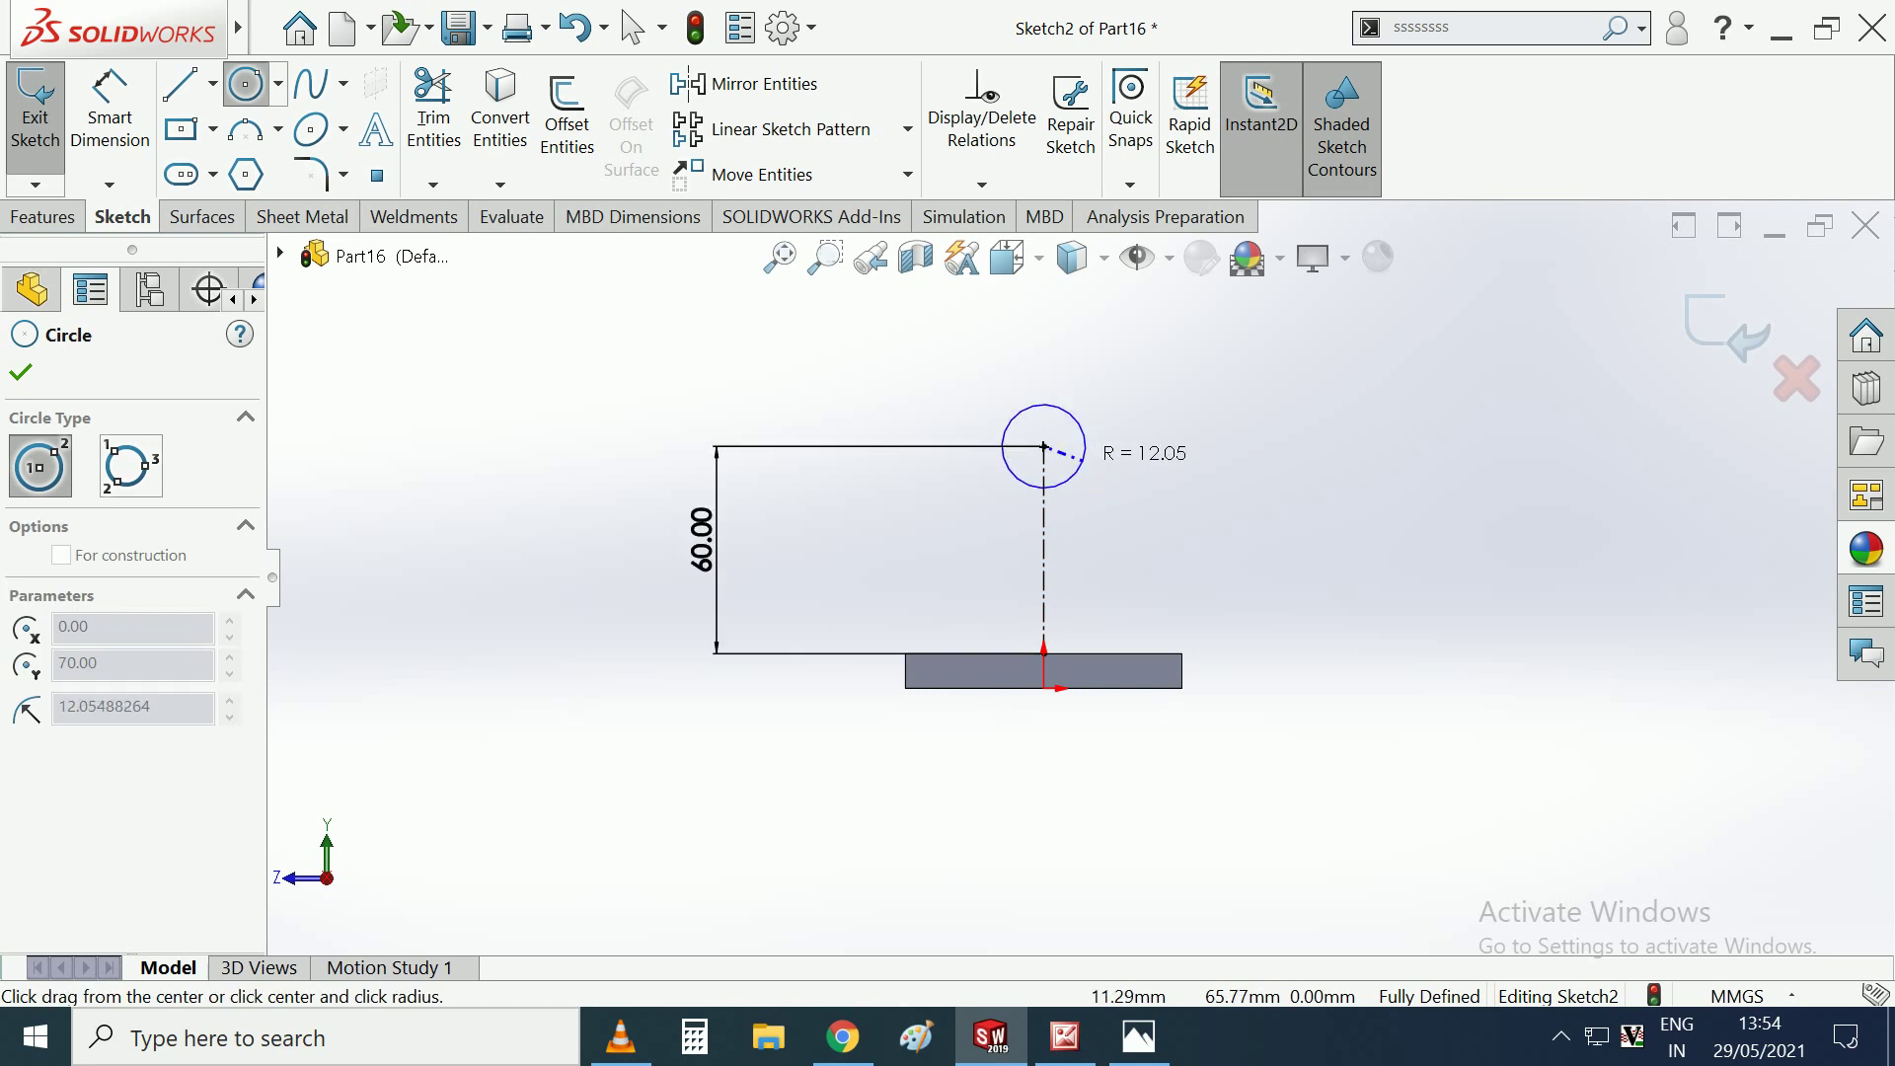
left_click(1076, 467)
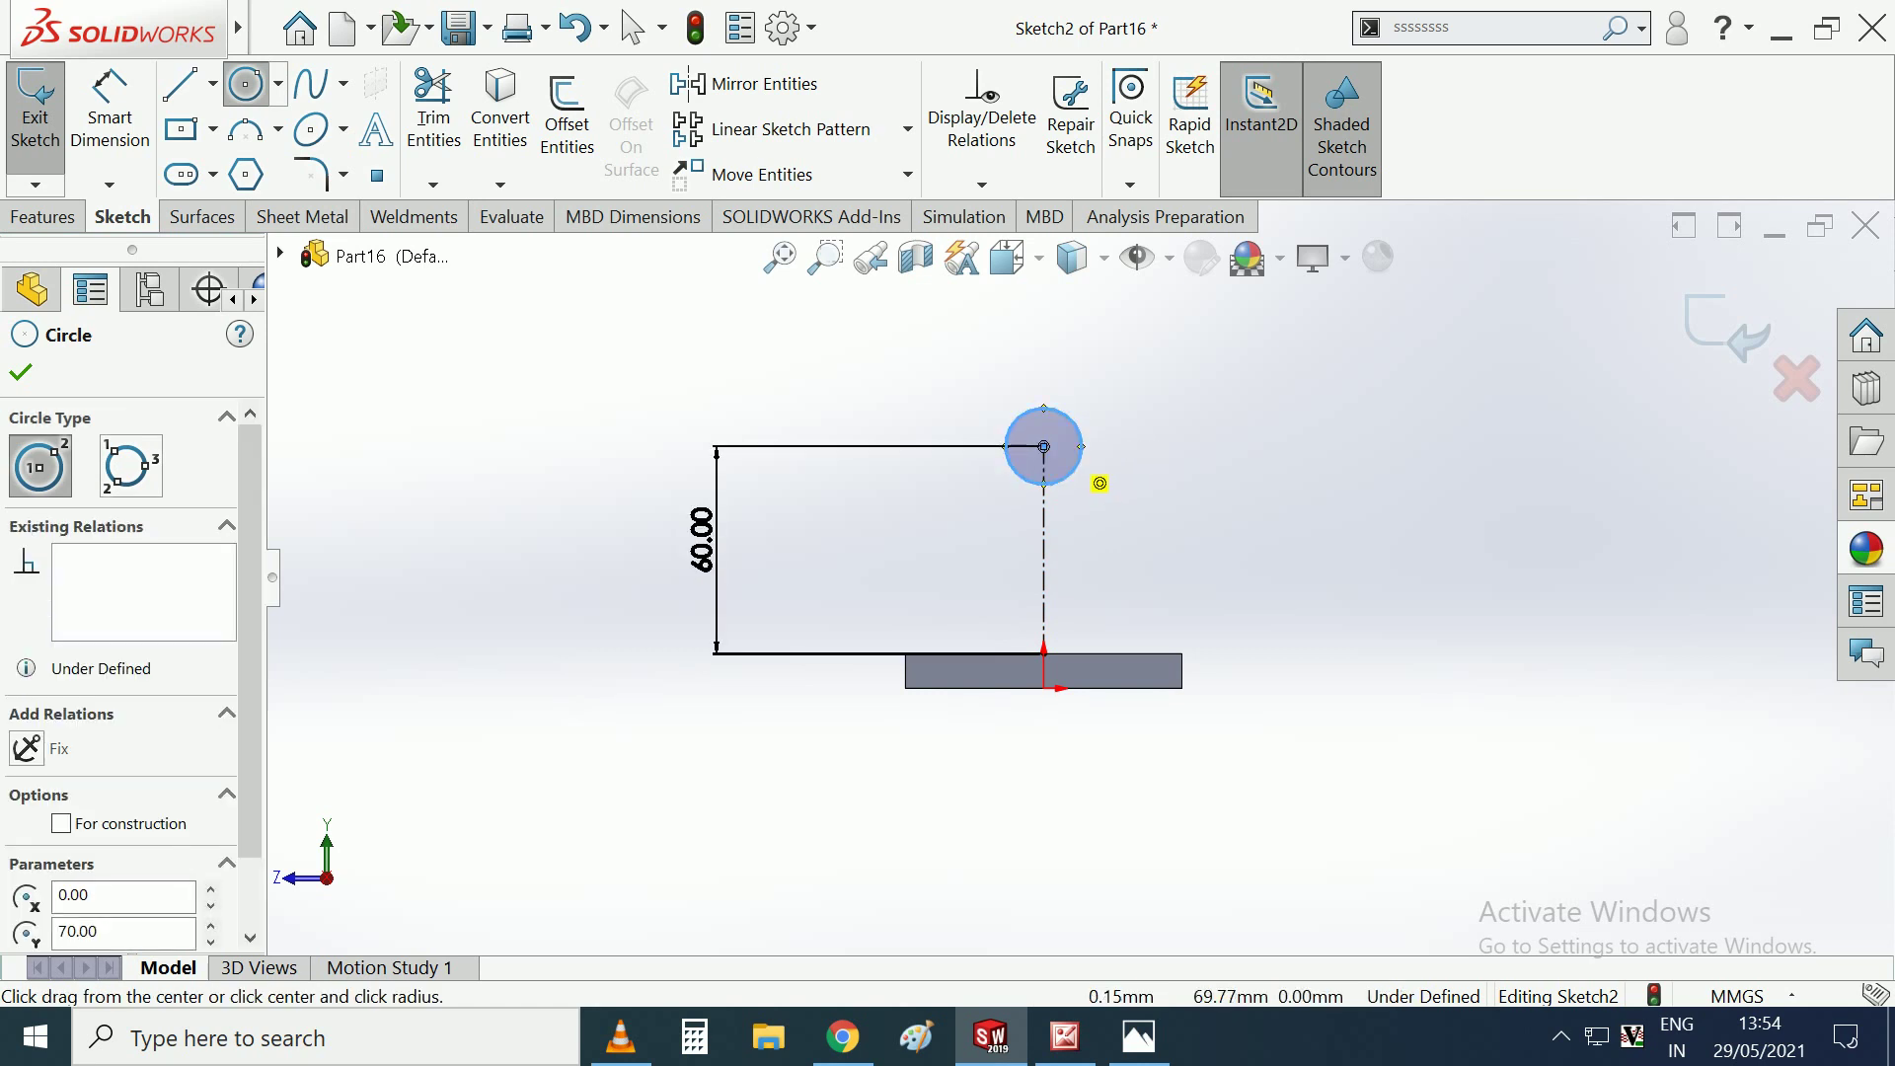
left_click(1043, 446)
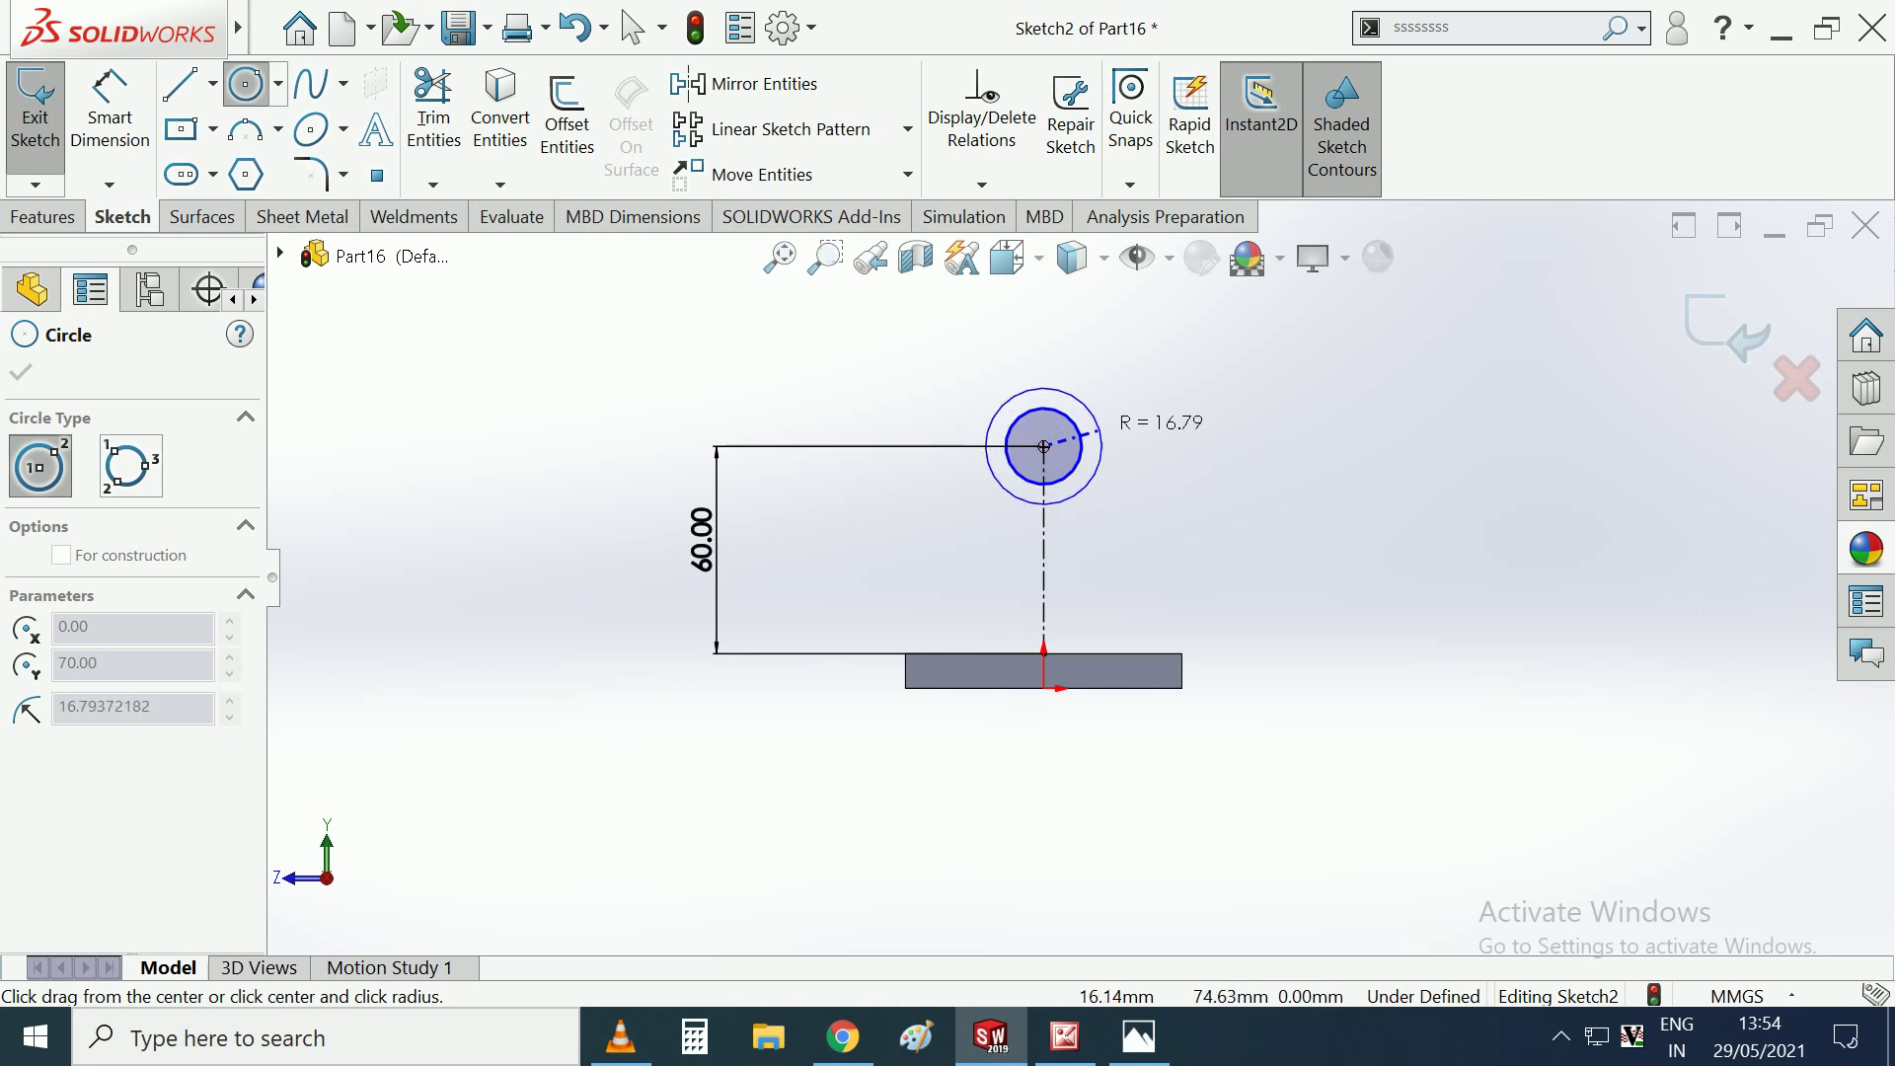
left_click(1105, 454)
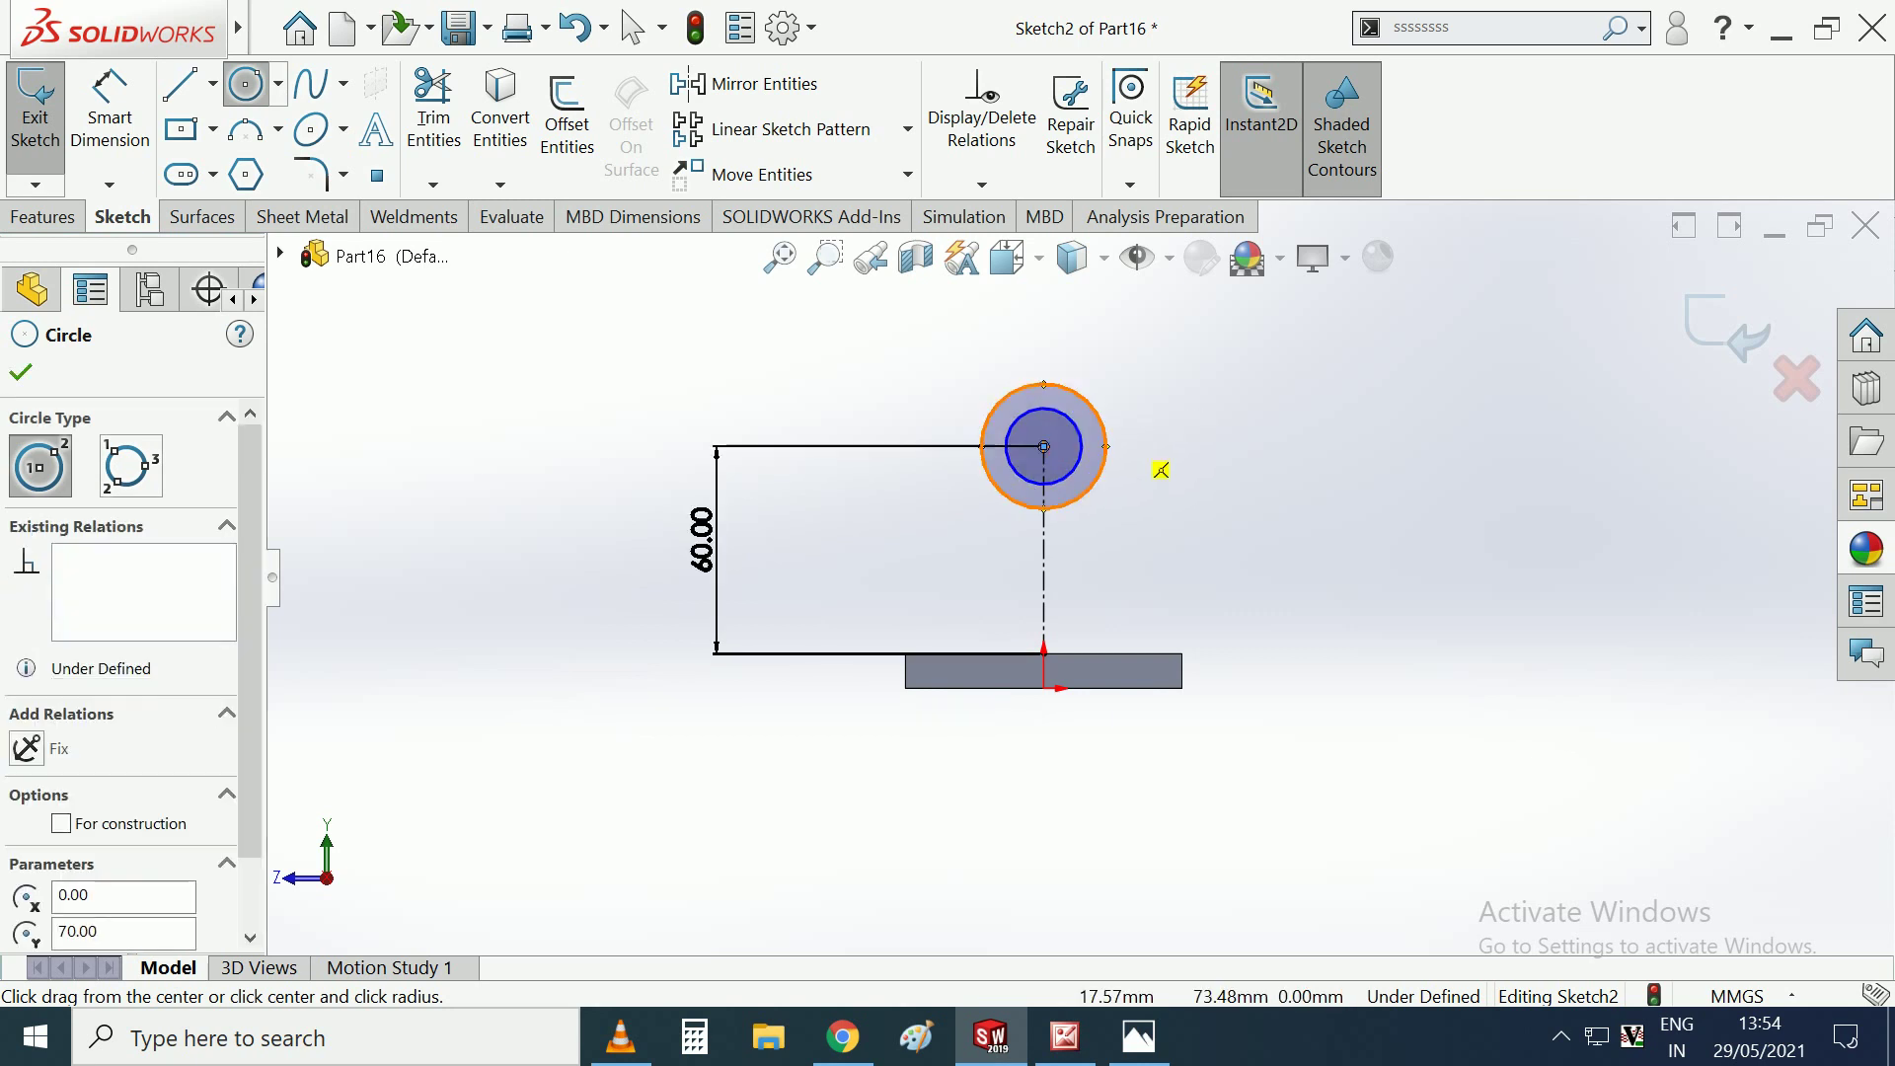
key("Escape")
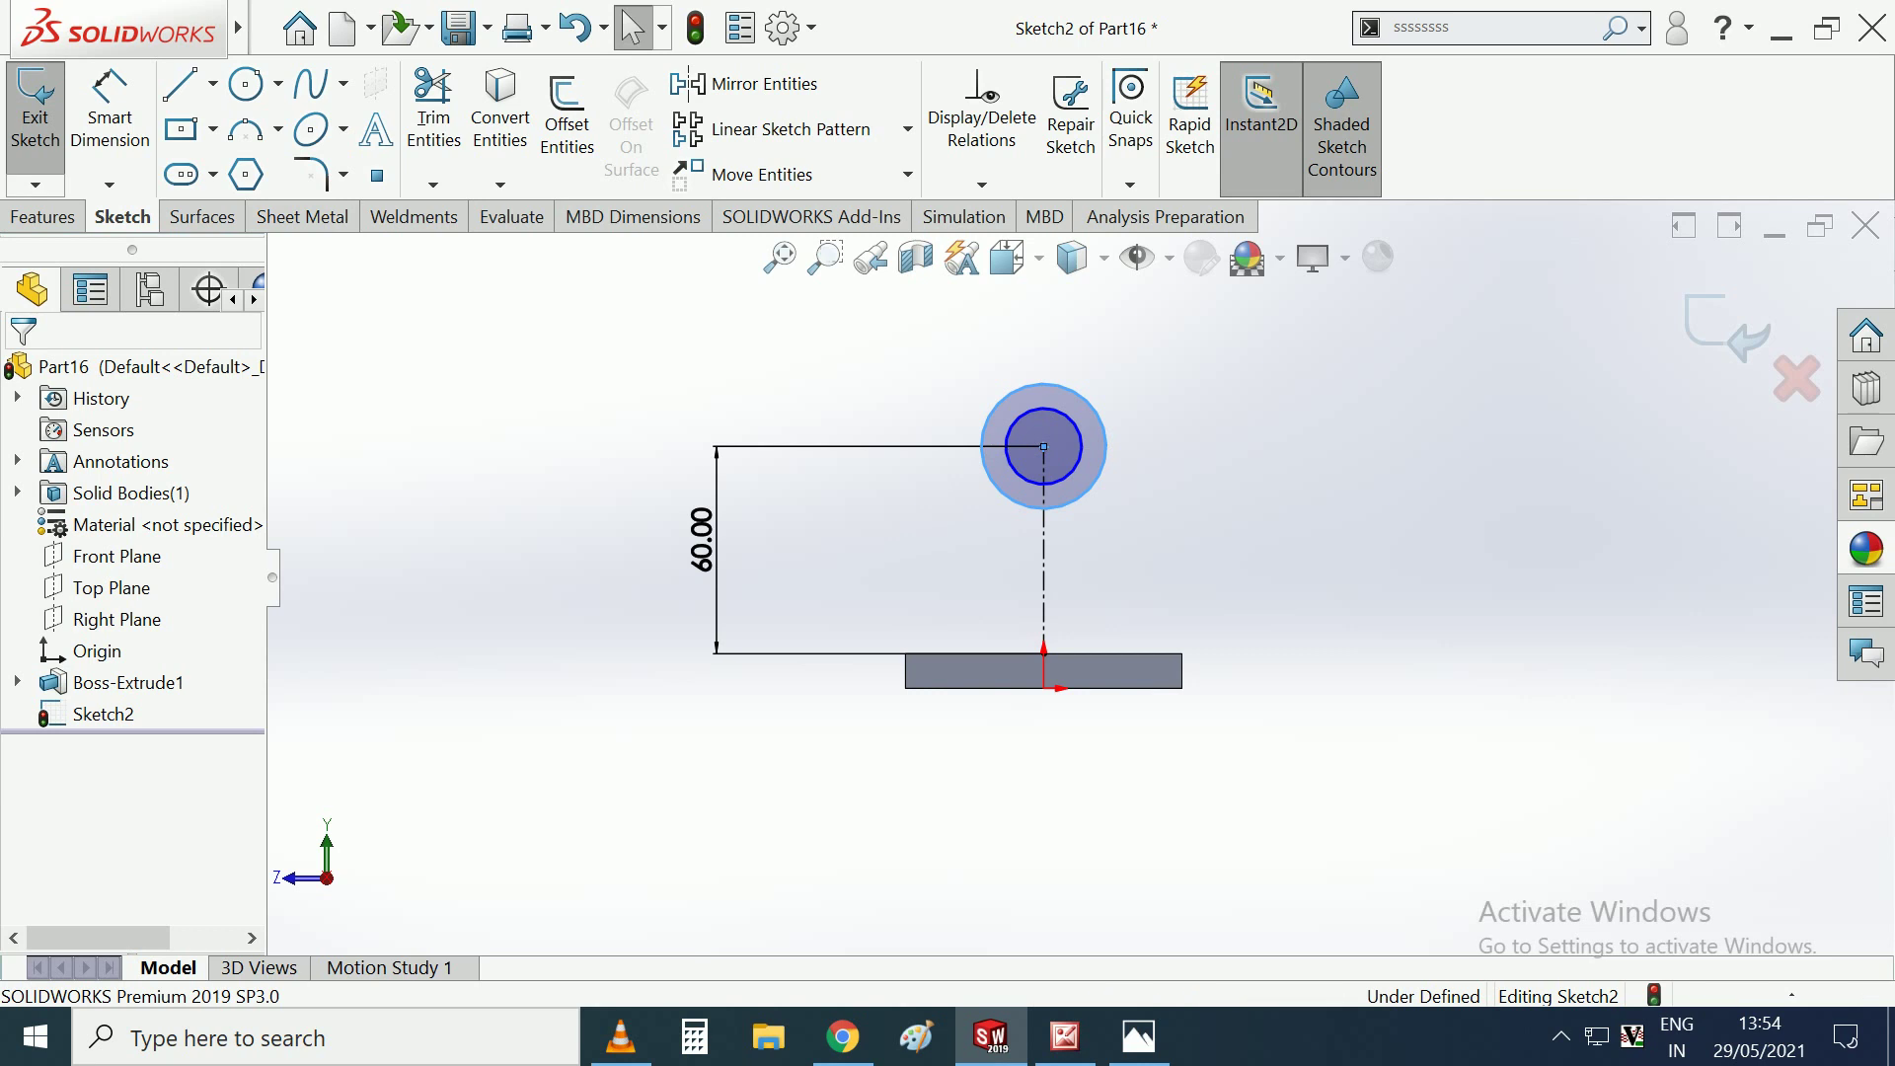
scroll(945, 513, "down", 2)
scroll(946, 513, "down", 2)
left_click_drag(1169, 351, 1160, 374)
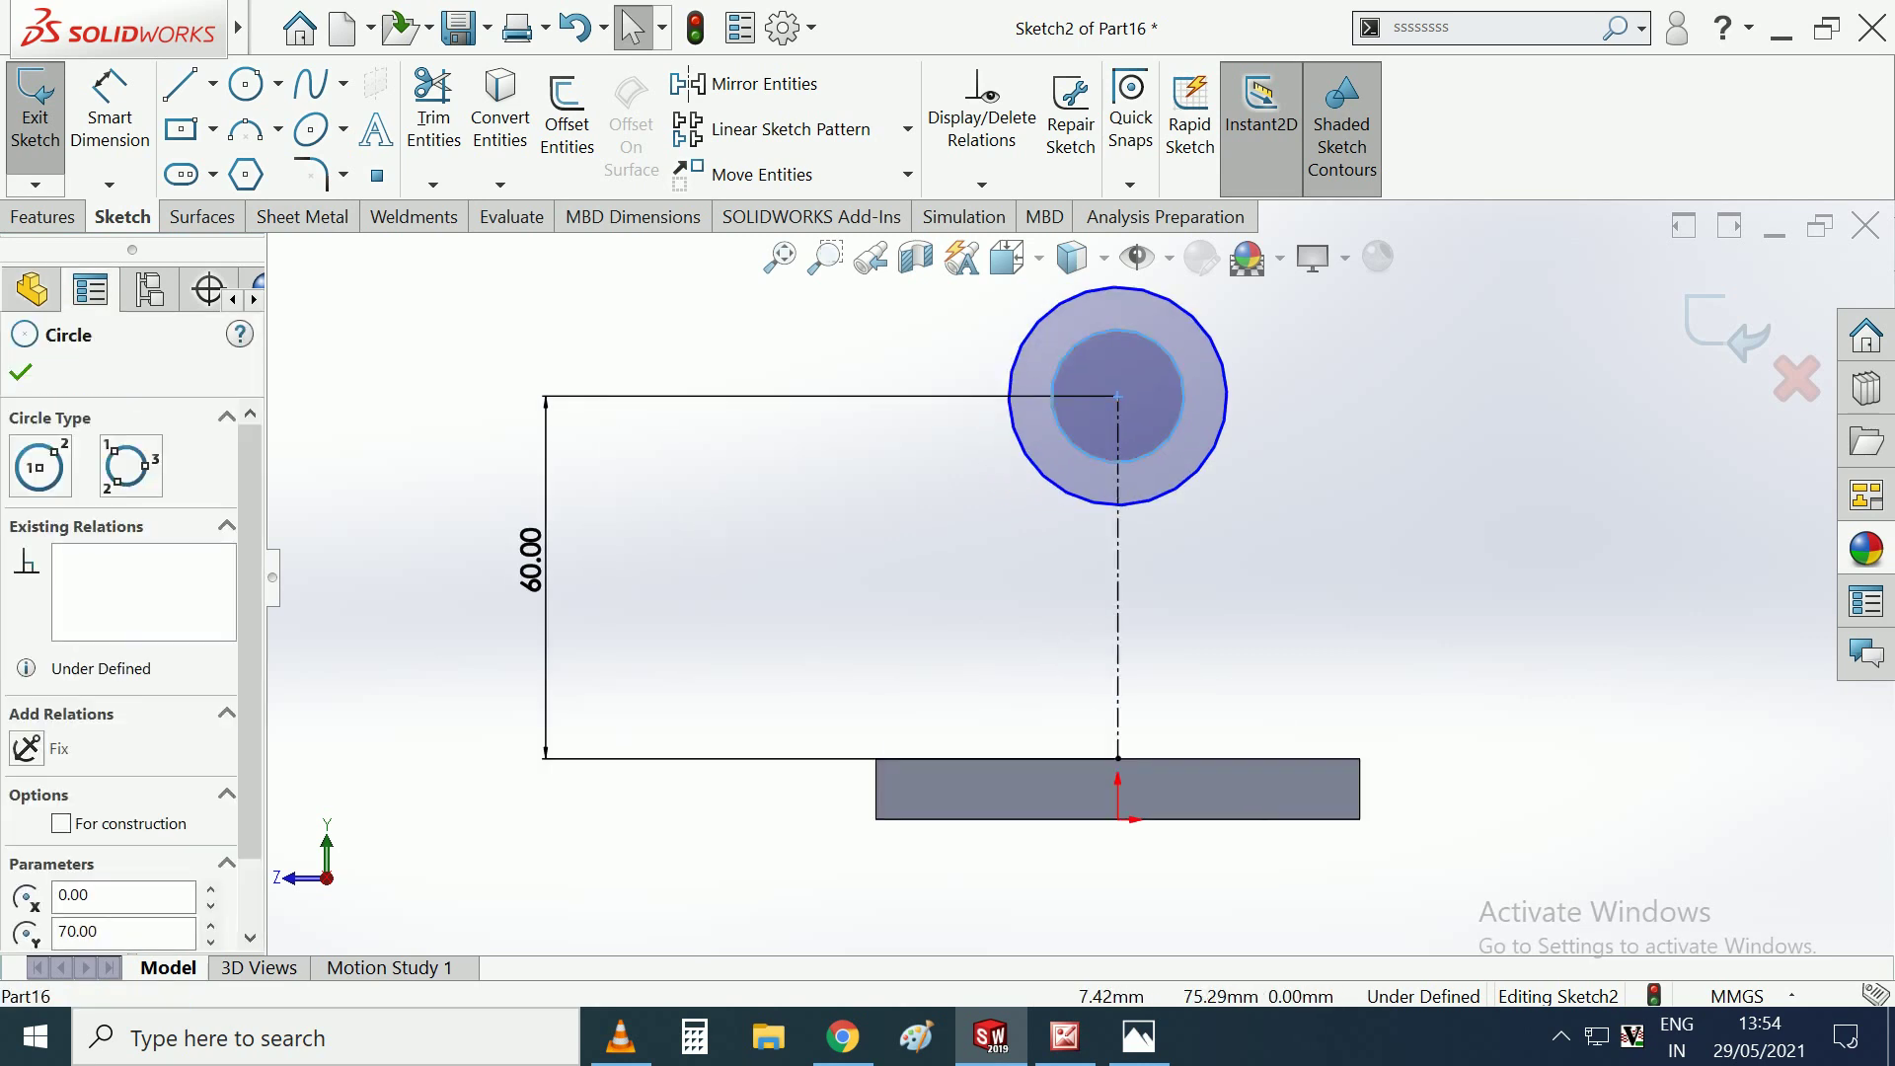
key("Escape")
scroll(1085, 561, "up", 3)
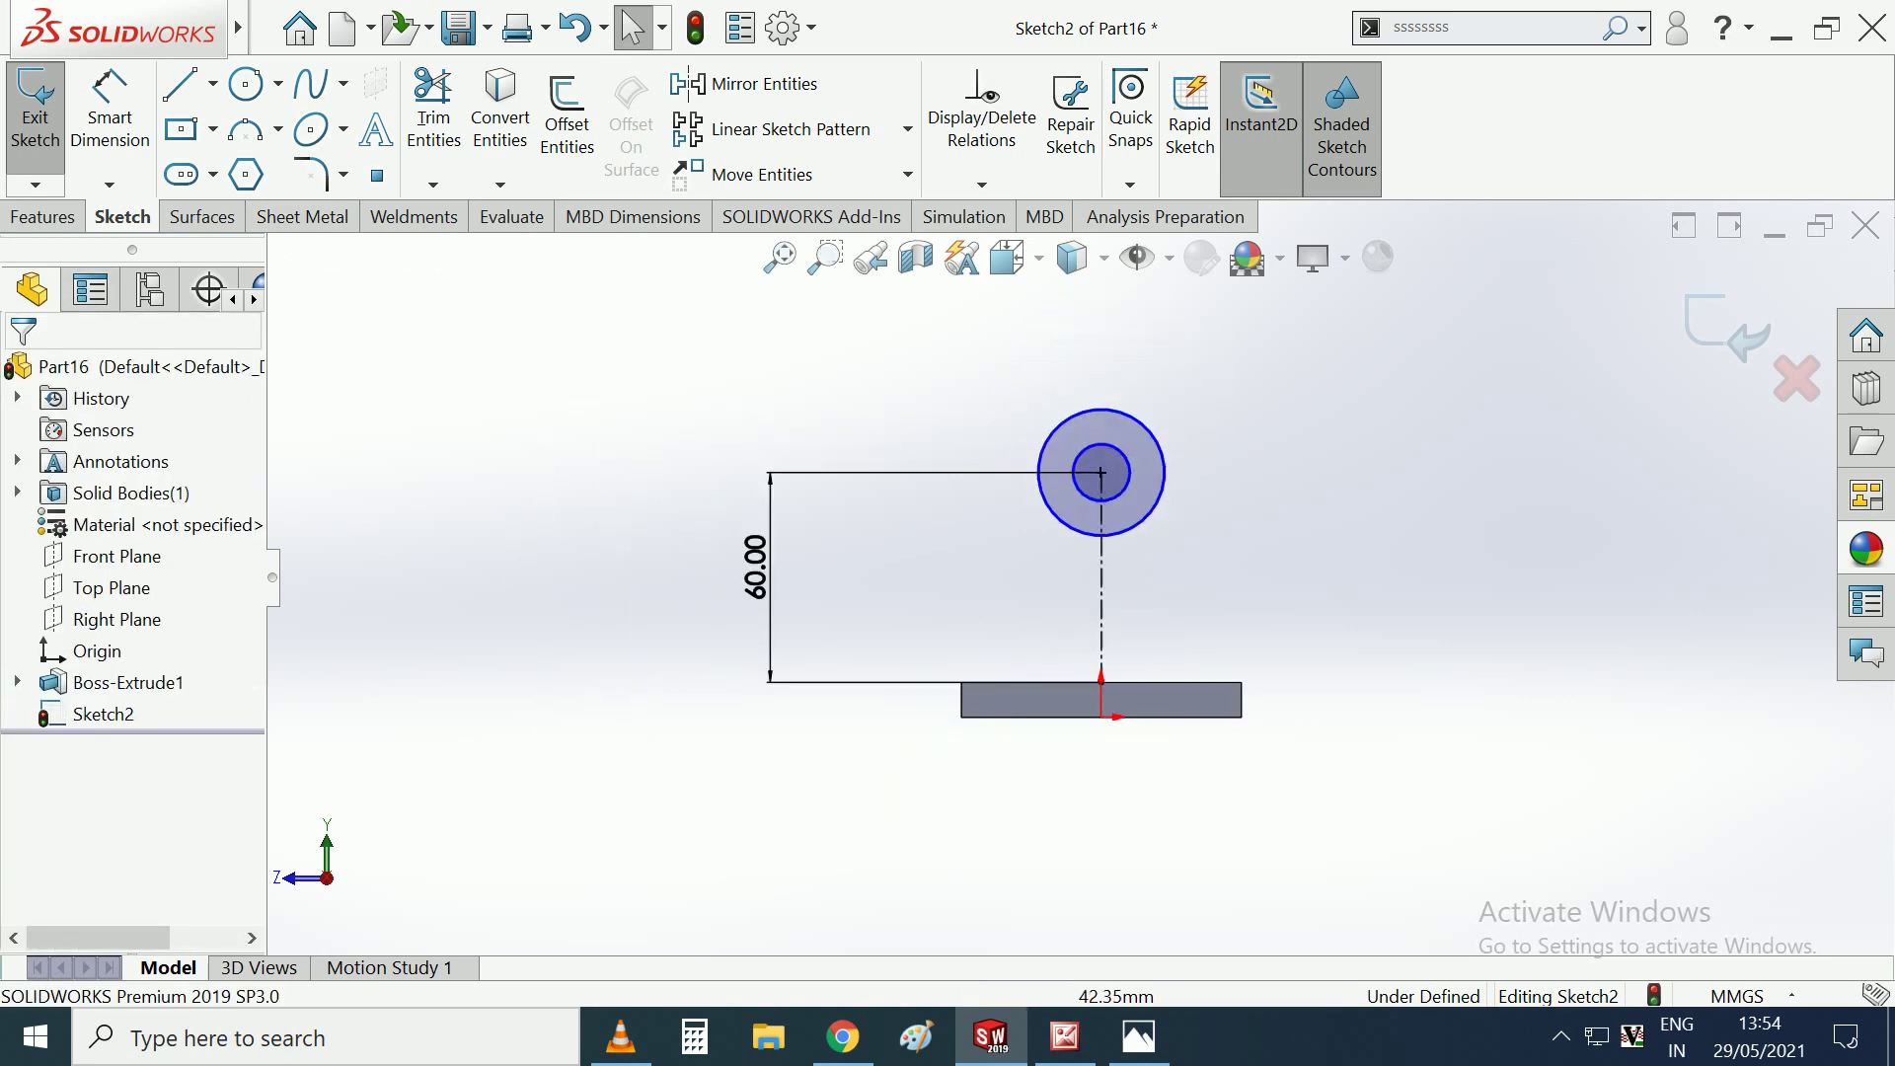
scroll(1185, 395, "down", 2)
left_click_drag(1152, 521, 1135, 521)
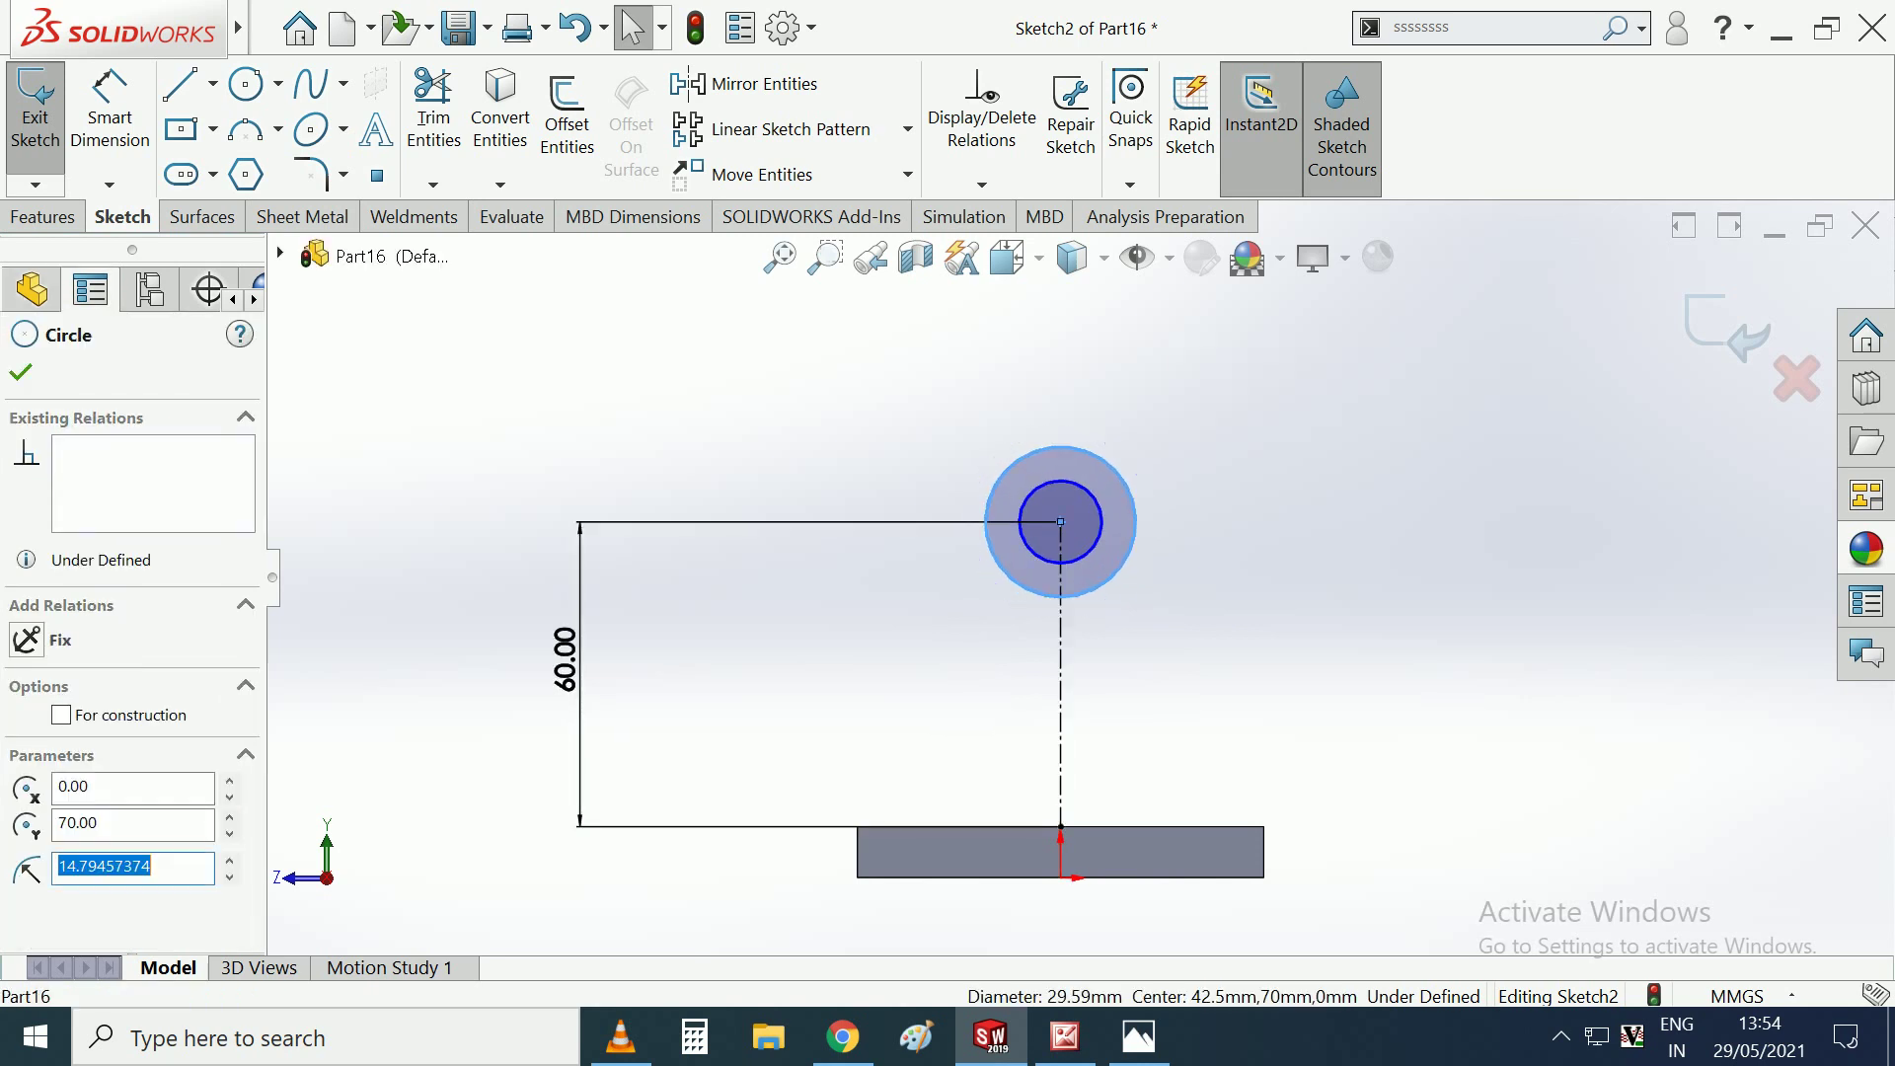
key("Escape")
scroll(1063, 531, "up", 1)
Dimension the inner circle to Ø16 mm and the outer circle to Ø30 mm.
key("d")
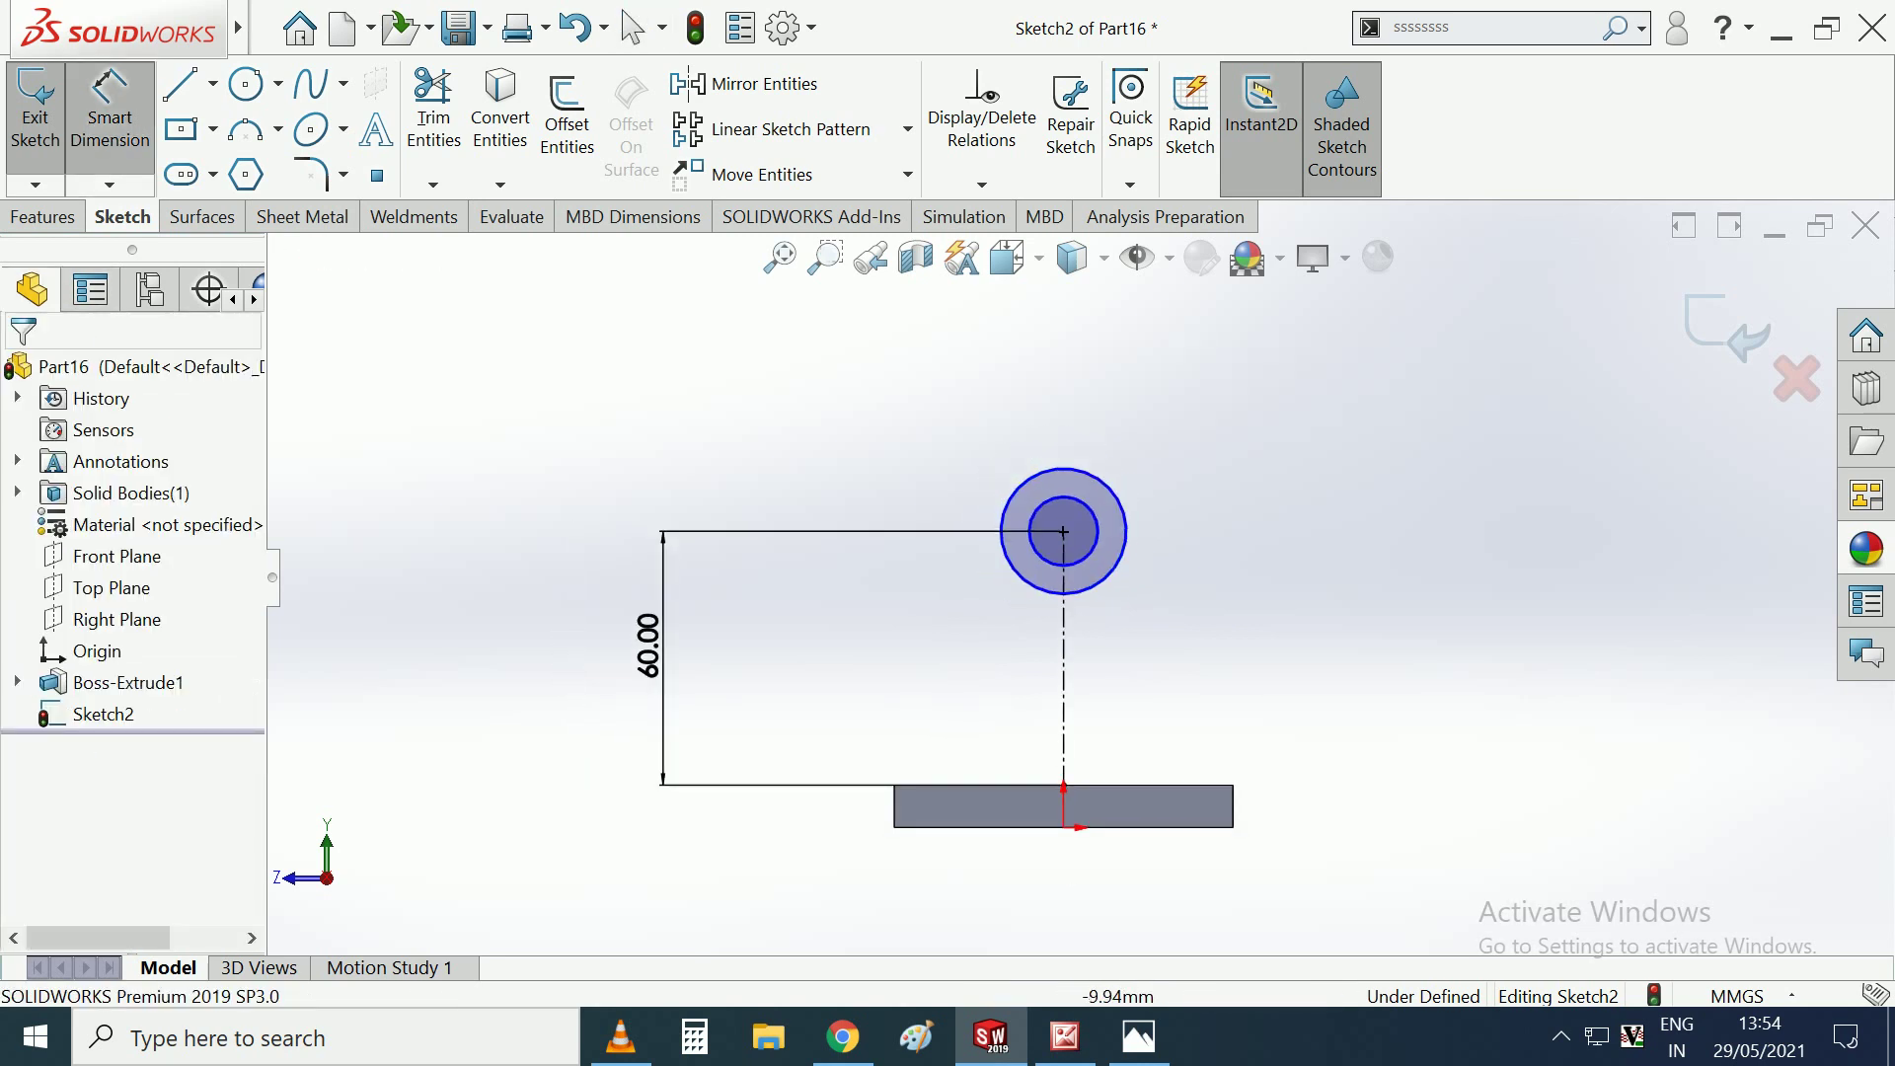
left_click(1096, 531)
left_click(909, 456)
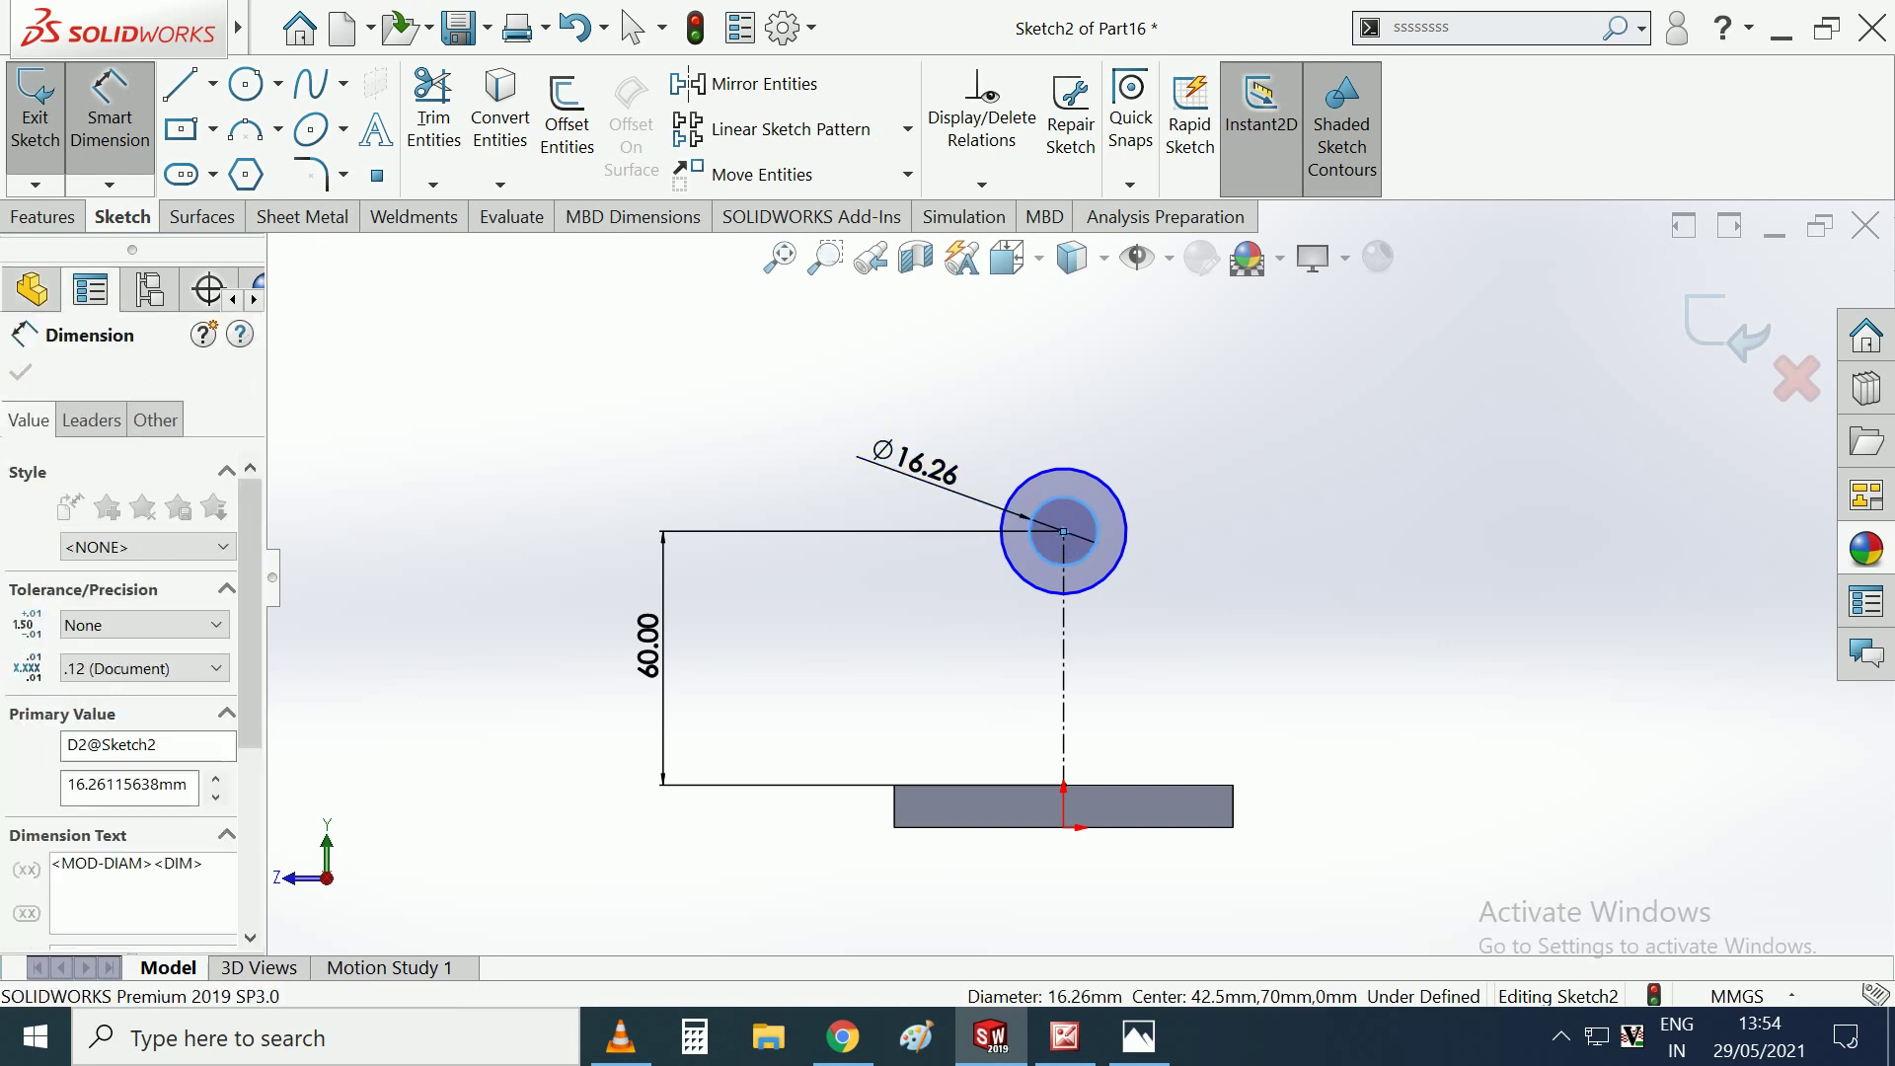
type("16")
key("Return")
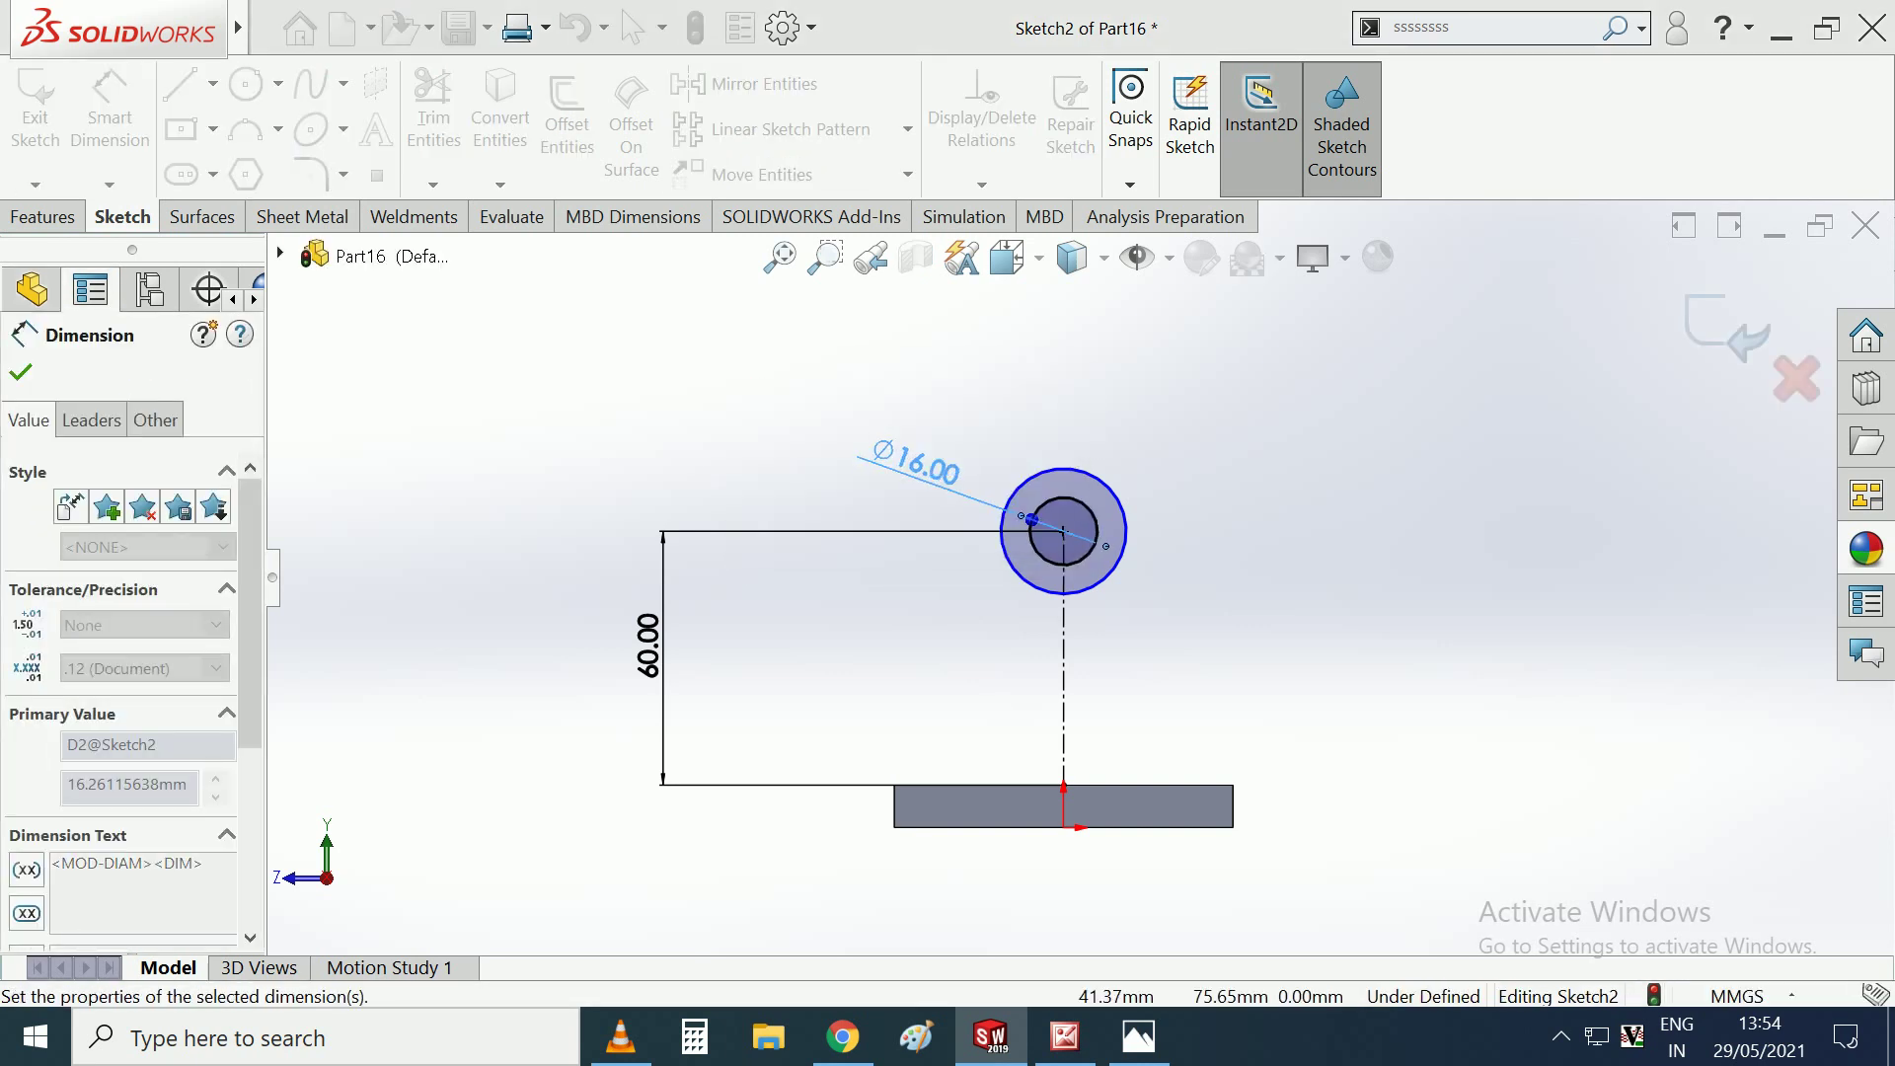
left_click(1019, 488)
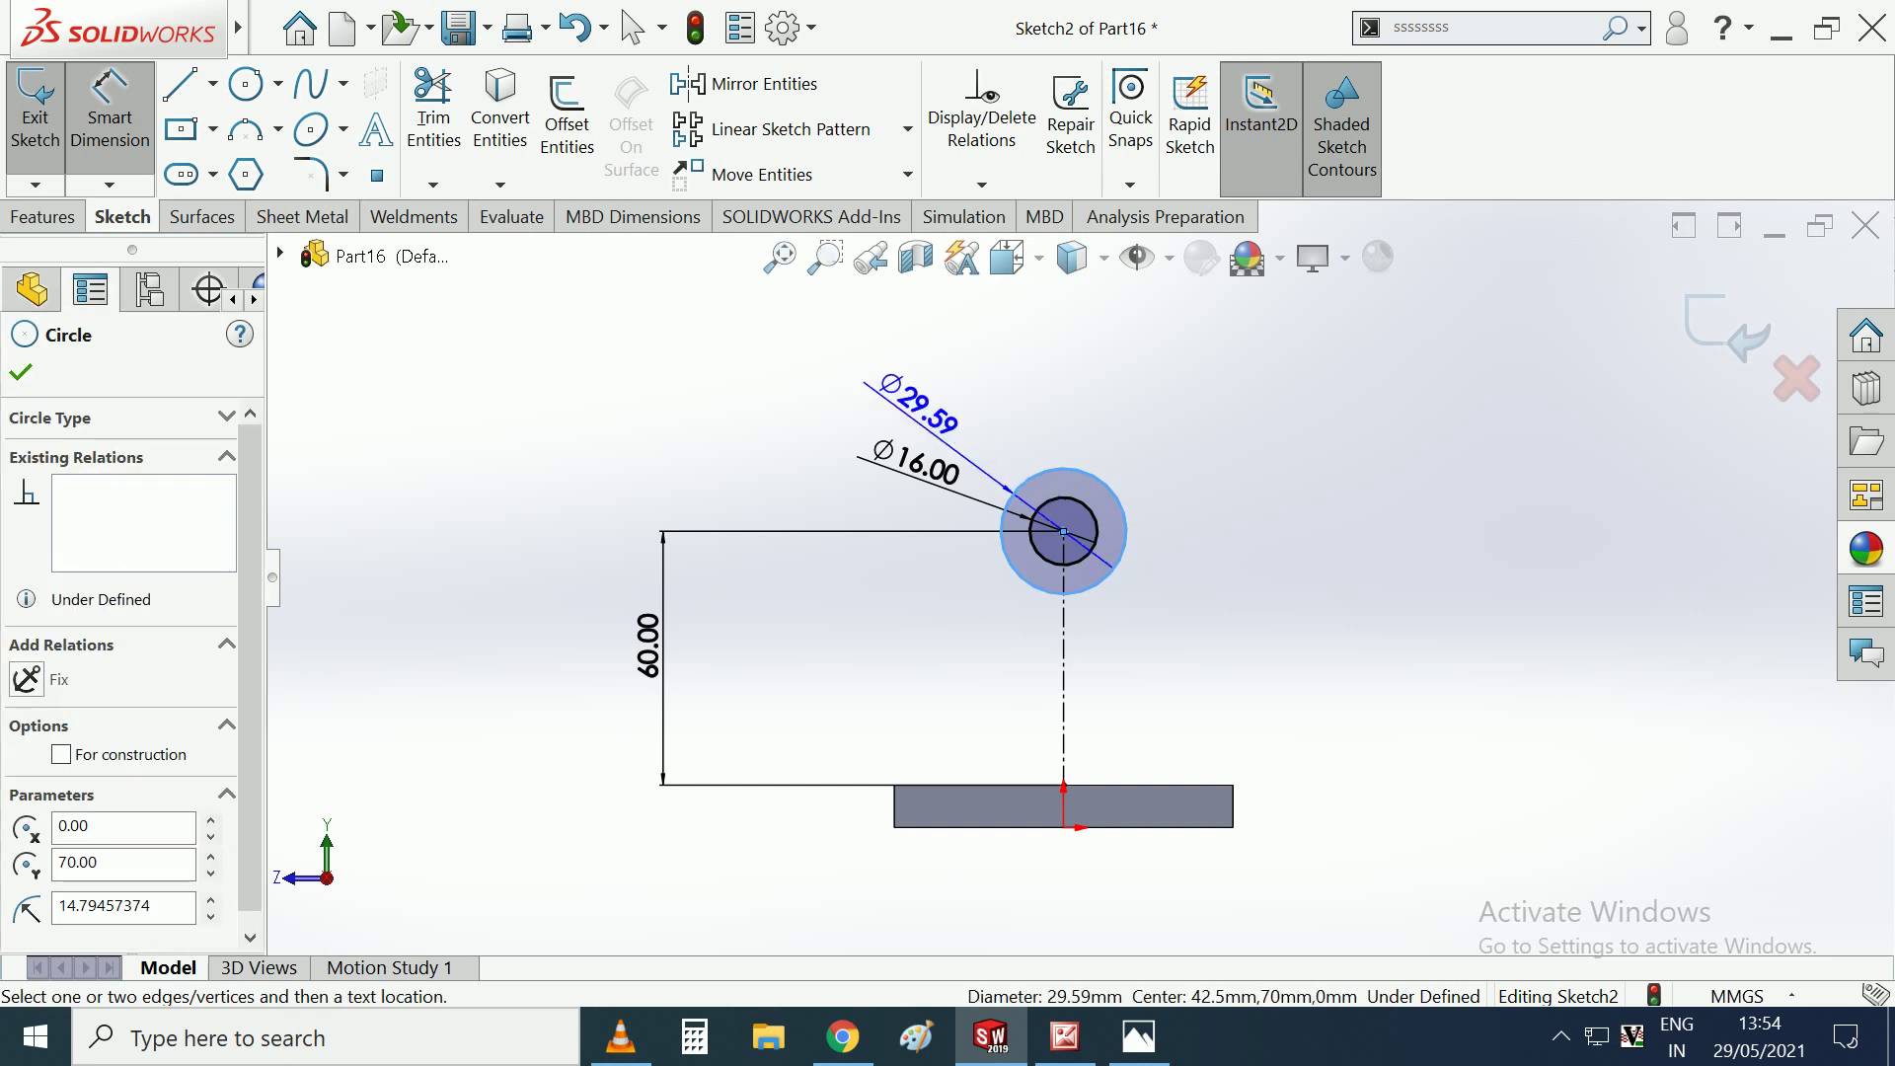
left_click(943, 395)
type("30")
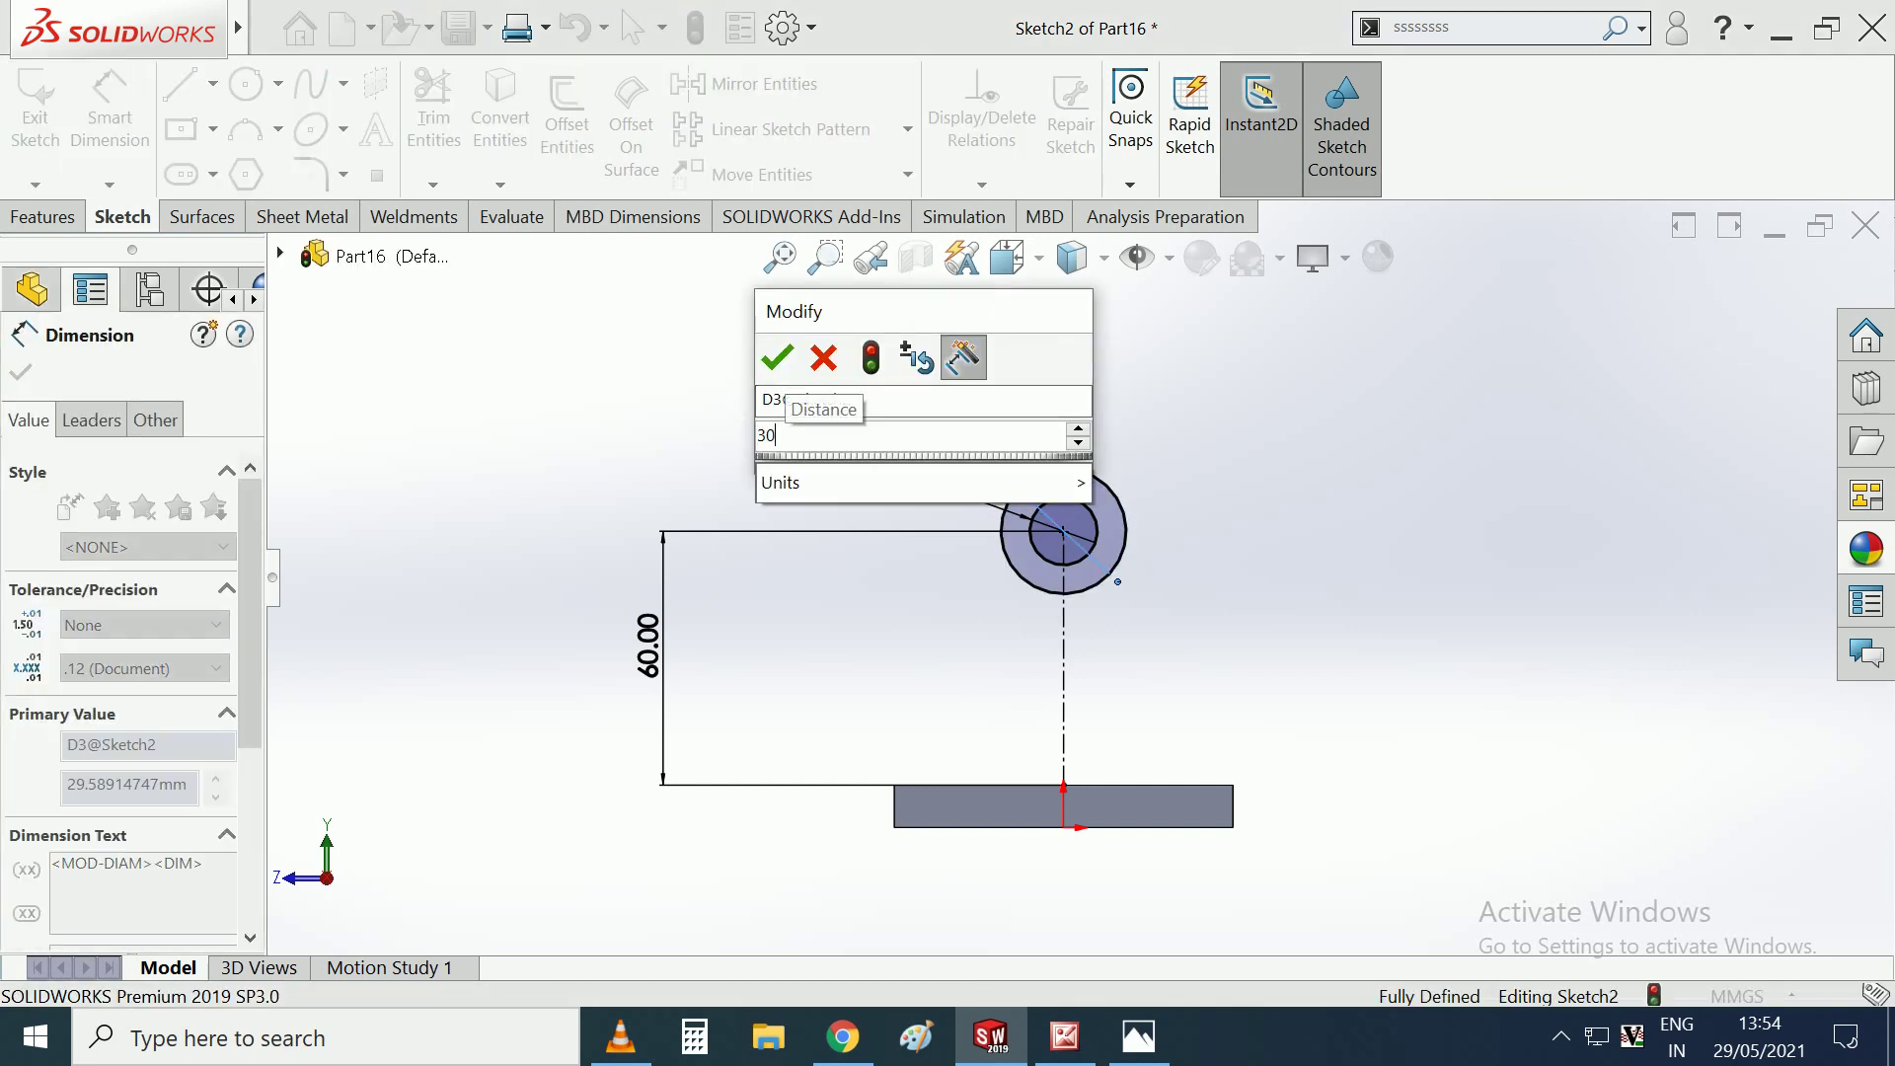
key("Return")
key("Escape")
Draw two slanted lines from the base's left and right corners up to the outer circle.
left_click(181, 83)
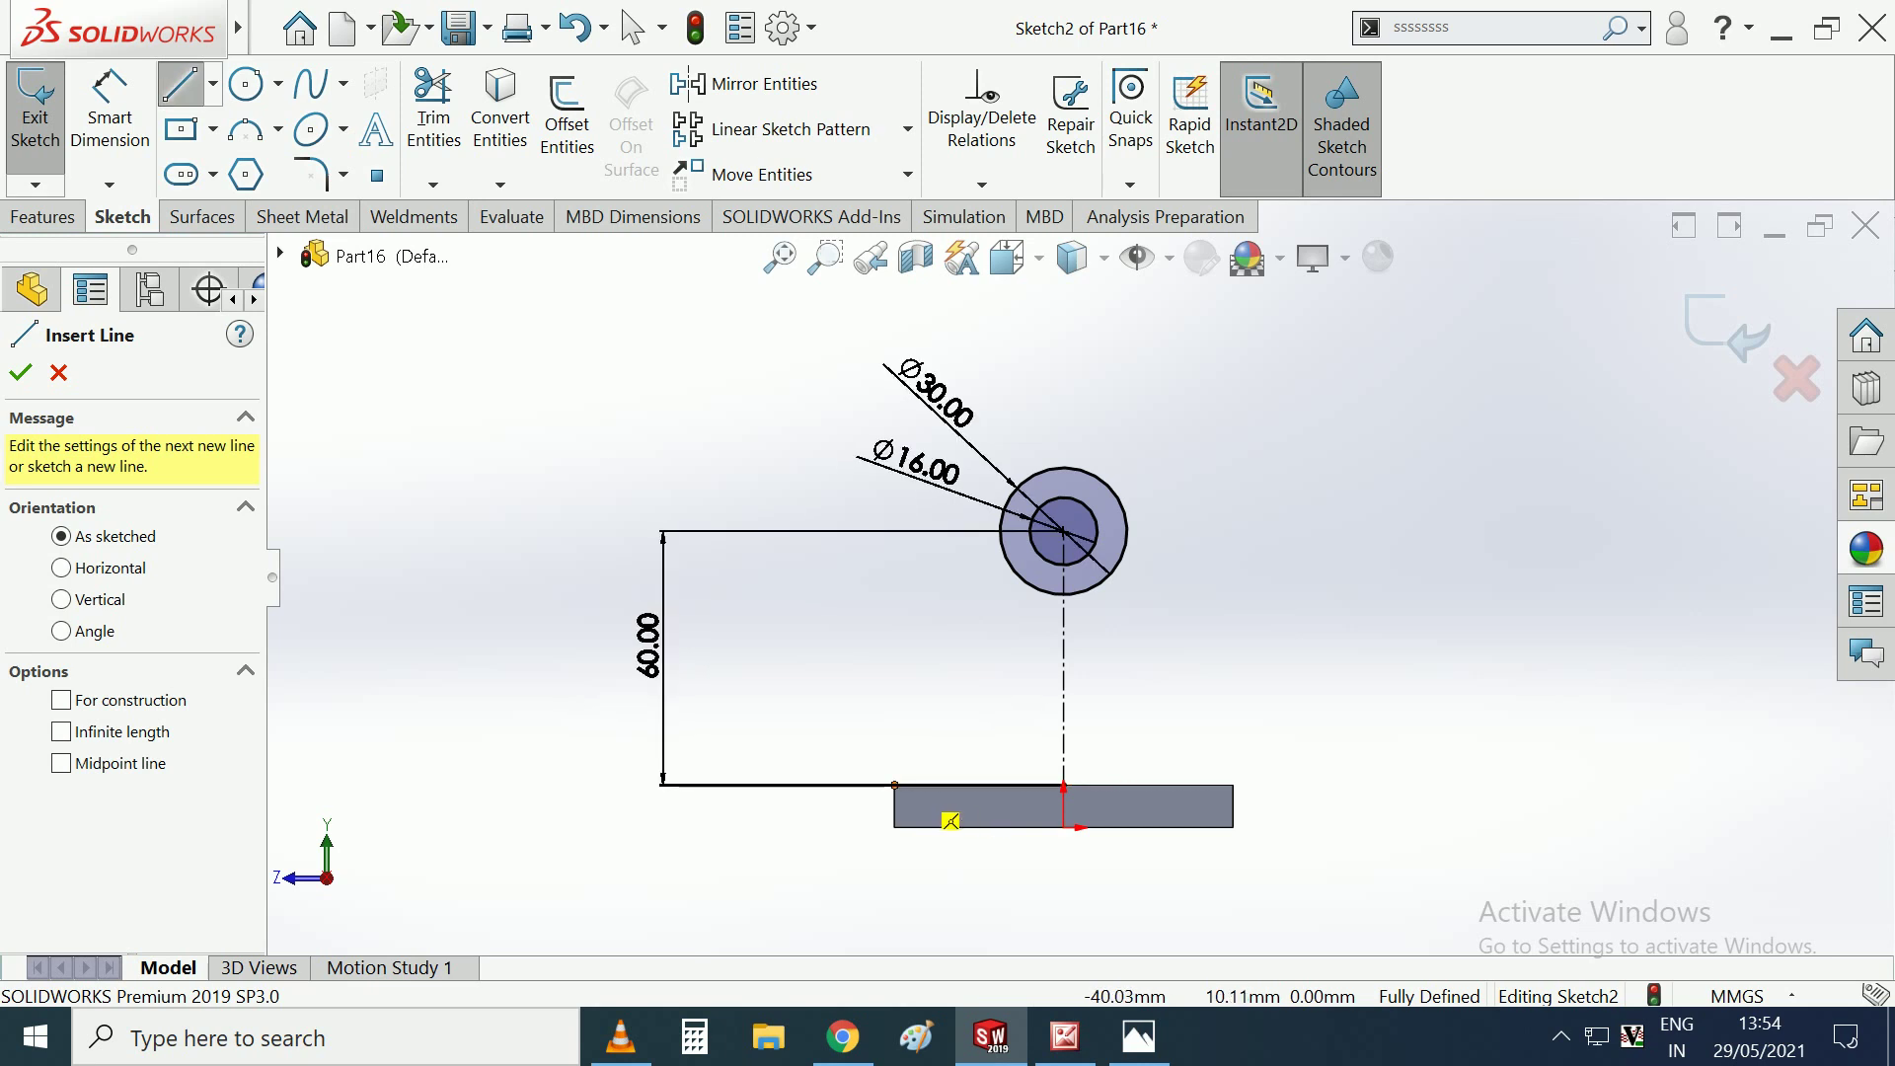
left_click(894, 785)
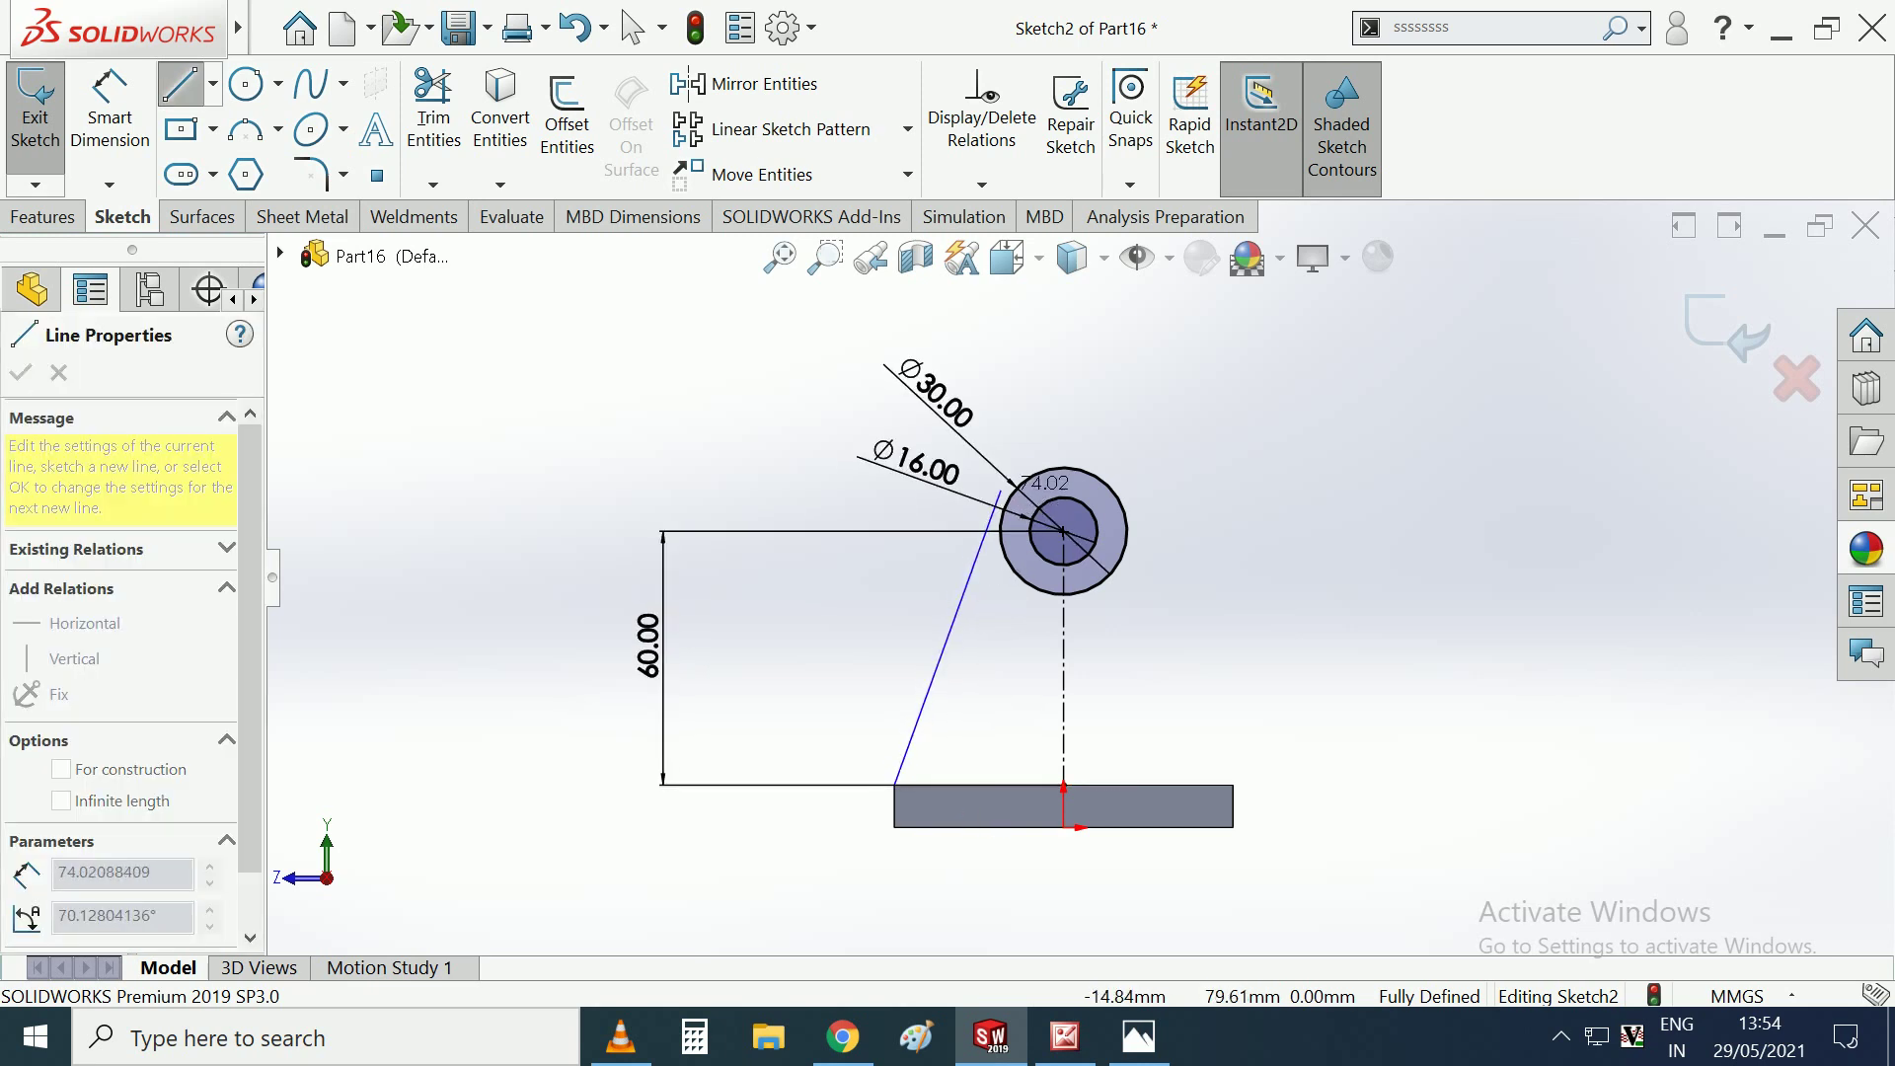
left_click(1002, 490)
key("Escape")
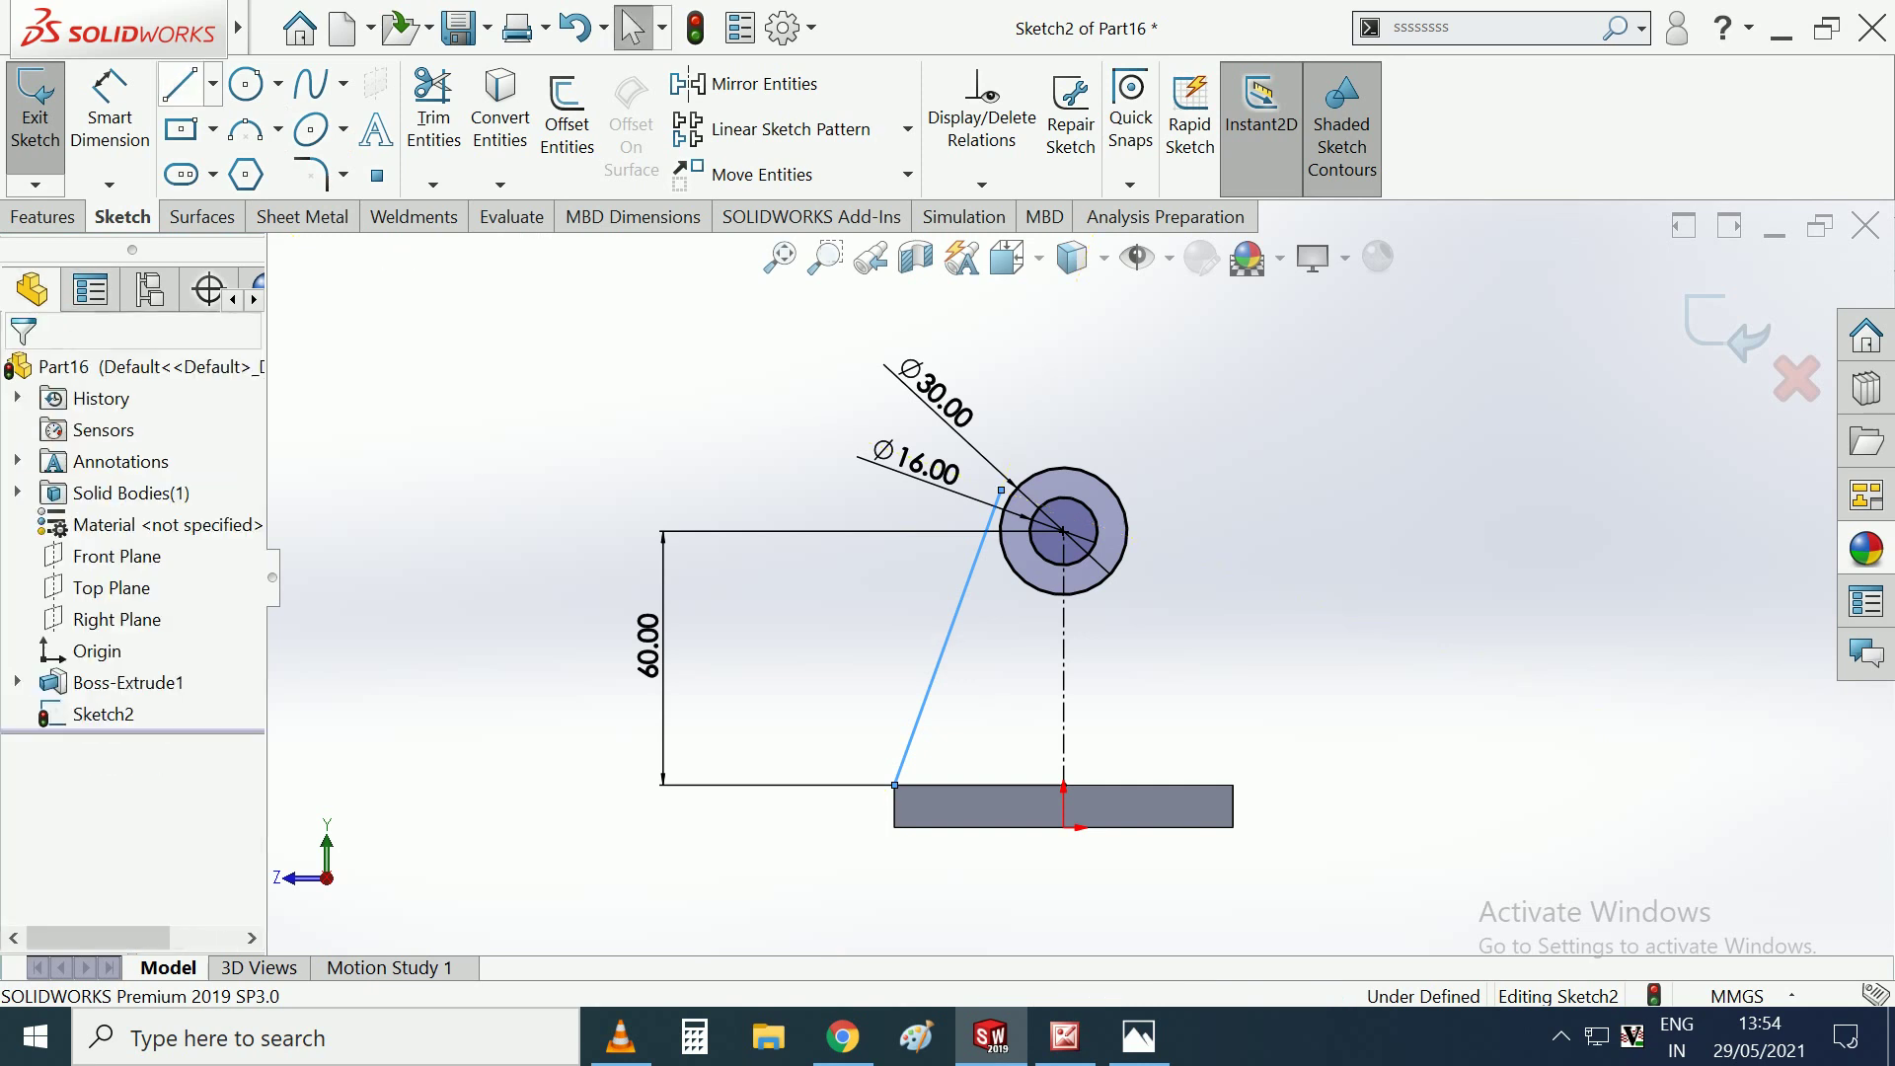
key("l")
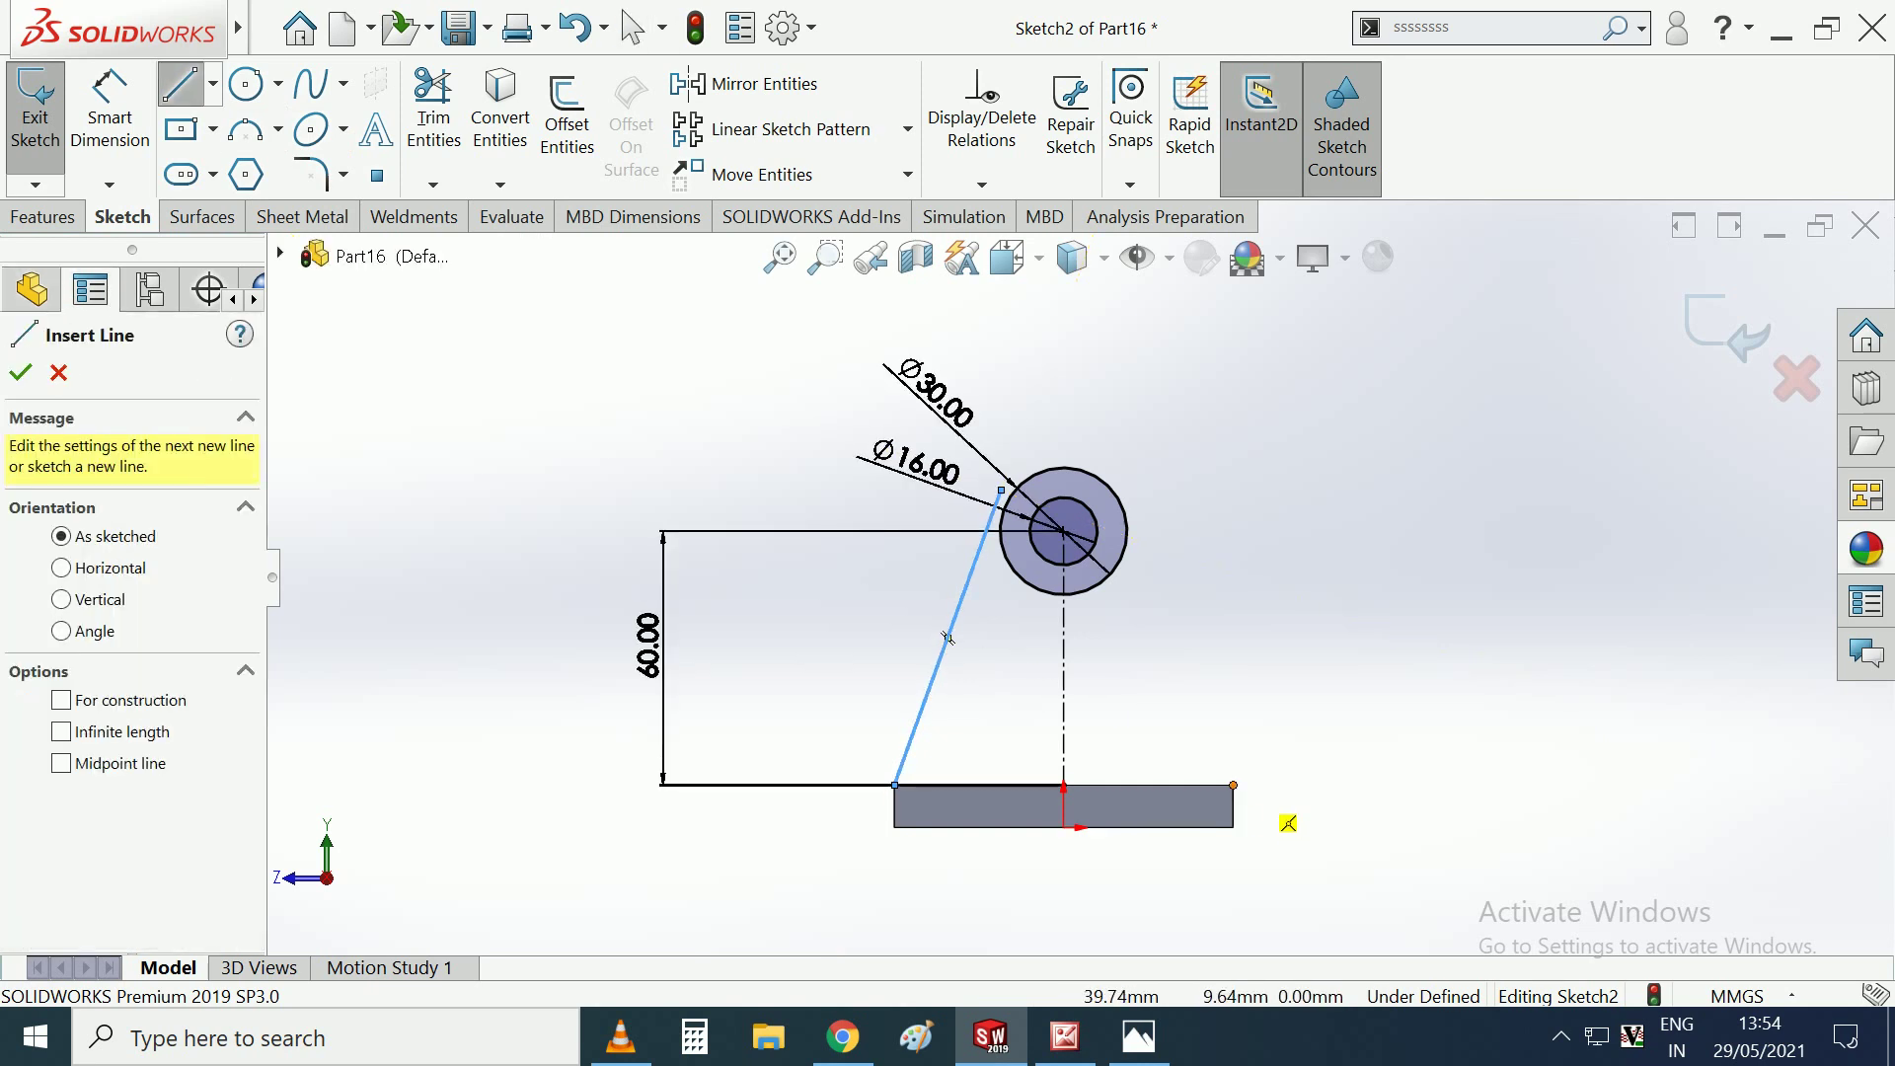
left_click_drag(1233, 785, 1134, 489)
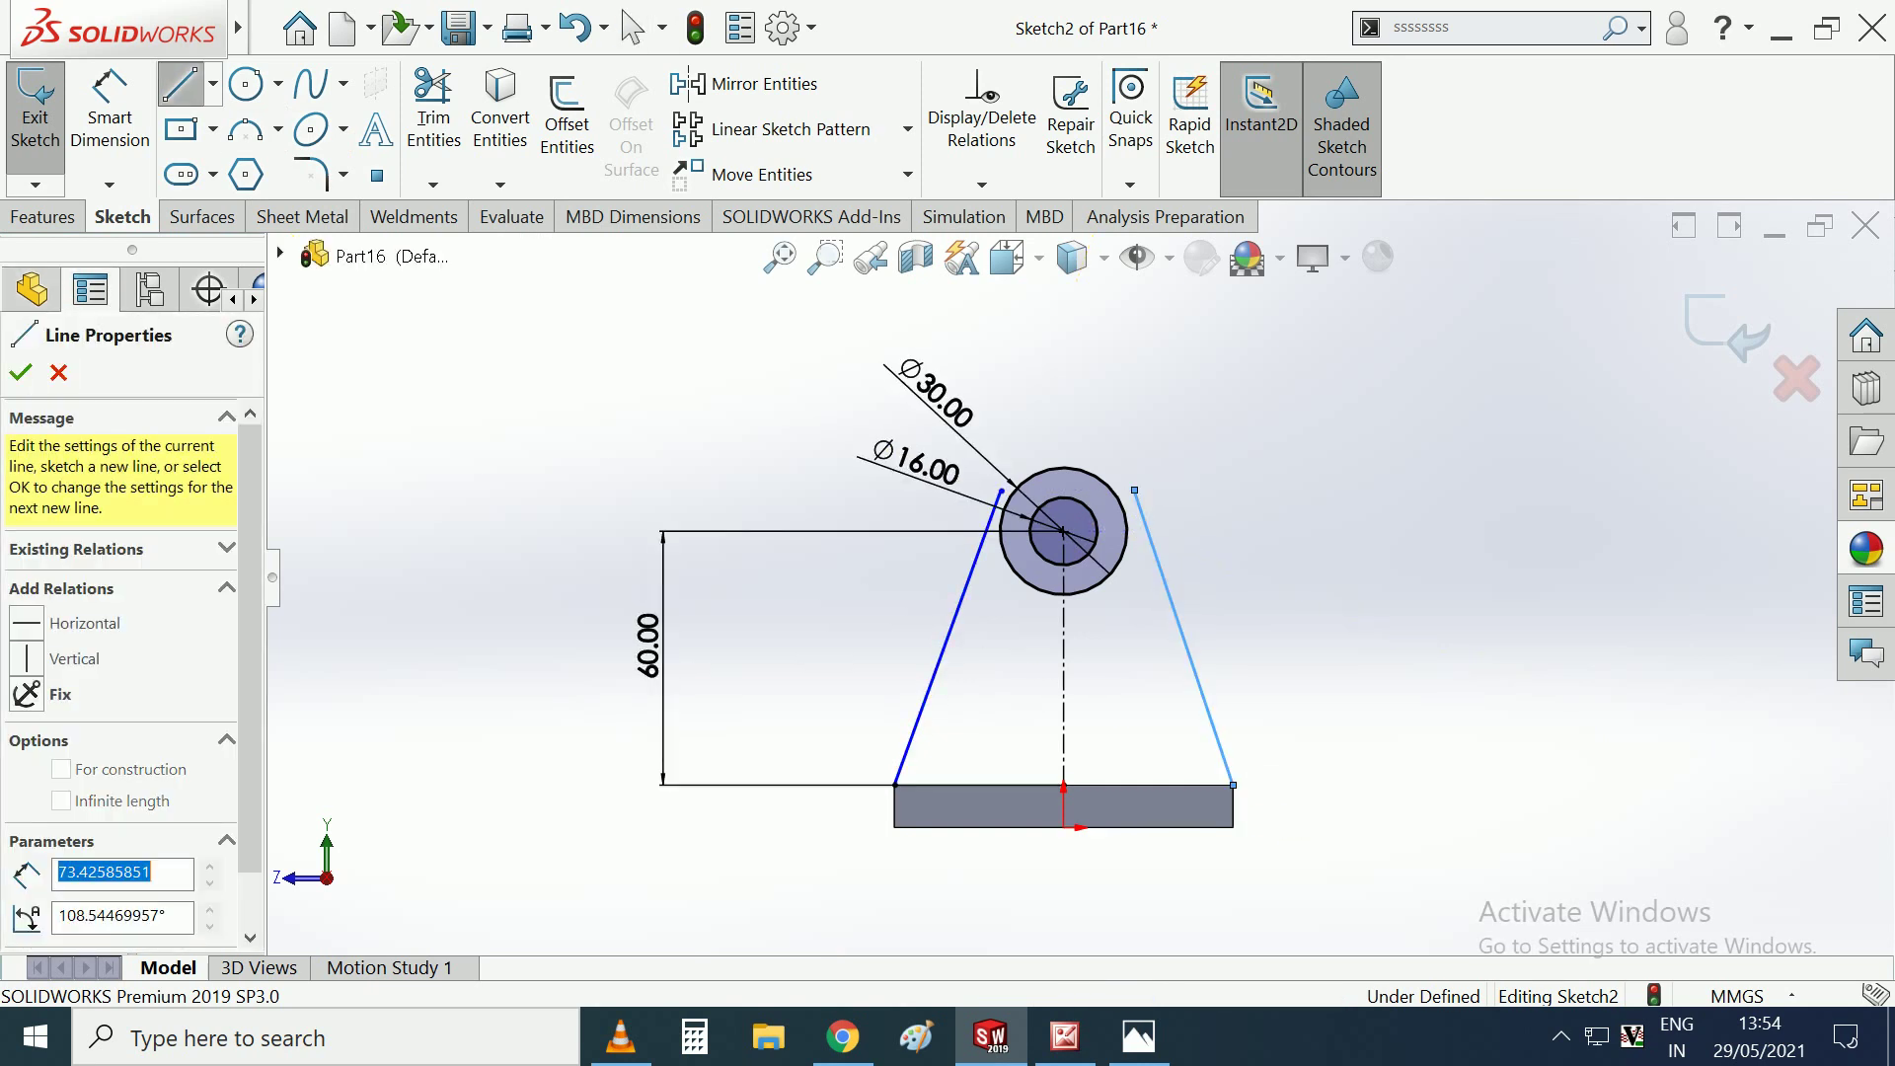
key("Escape")
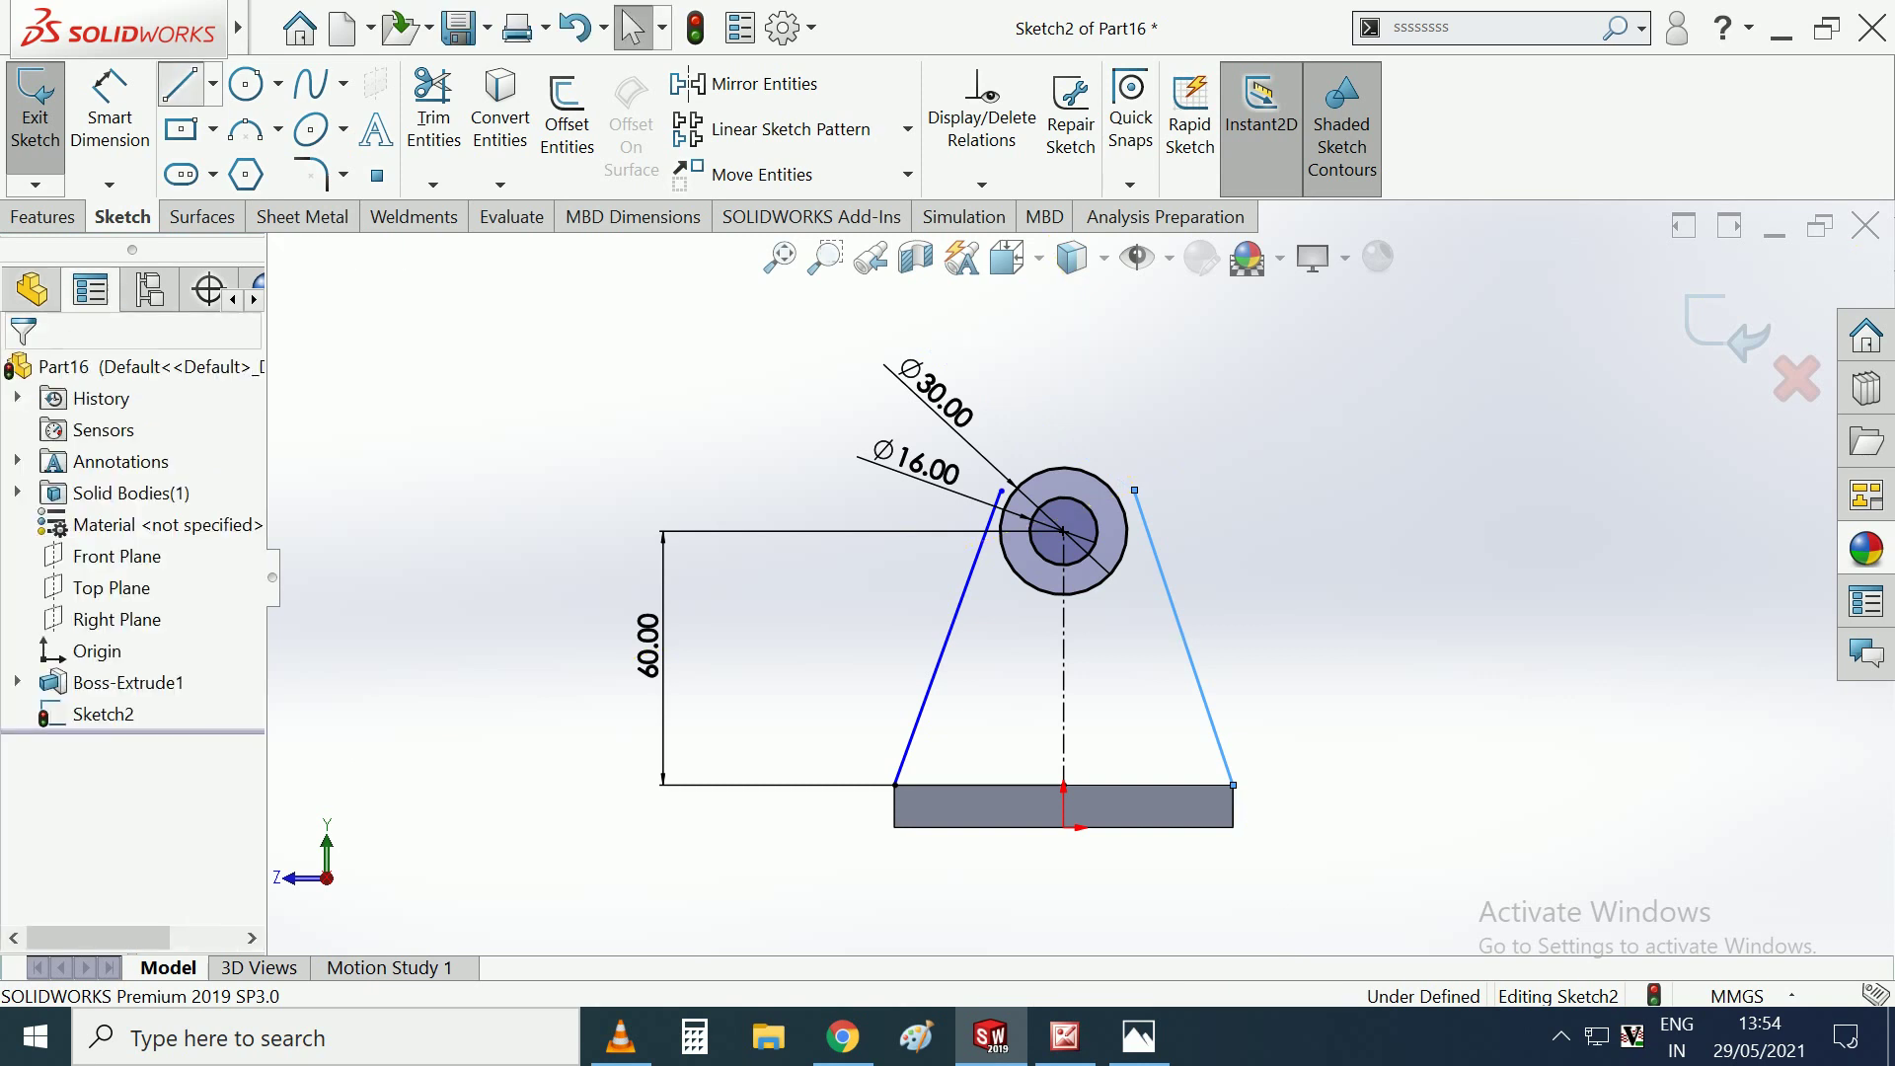
Draw an 80 mm horizontal line along the base between the two corners.
key("l")
left_click(895, 785)
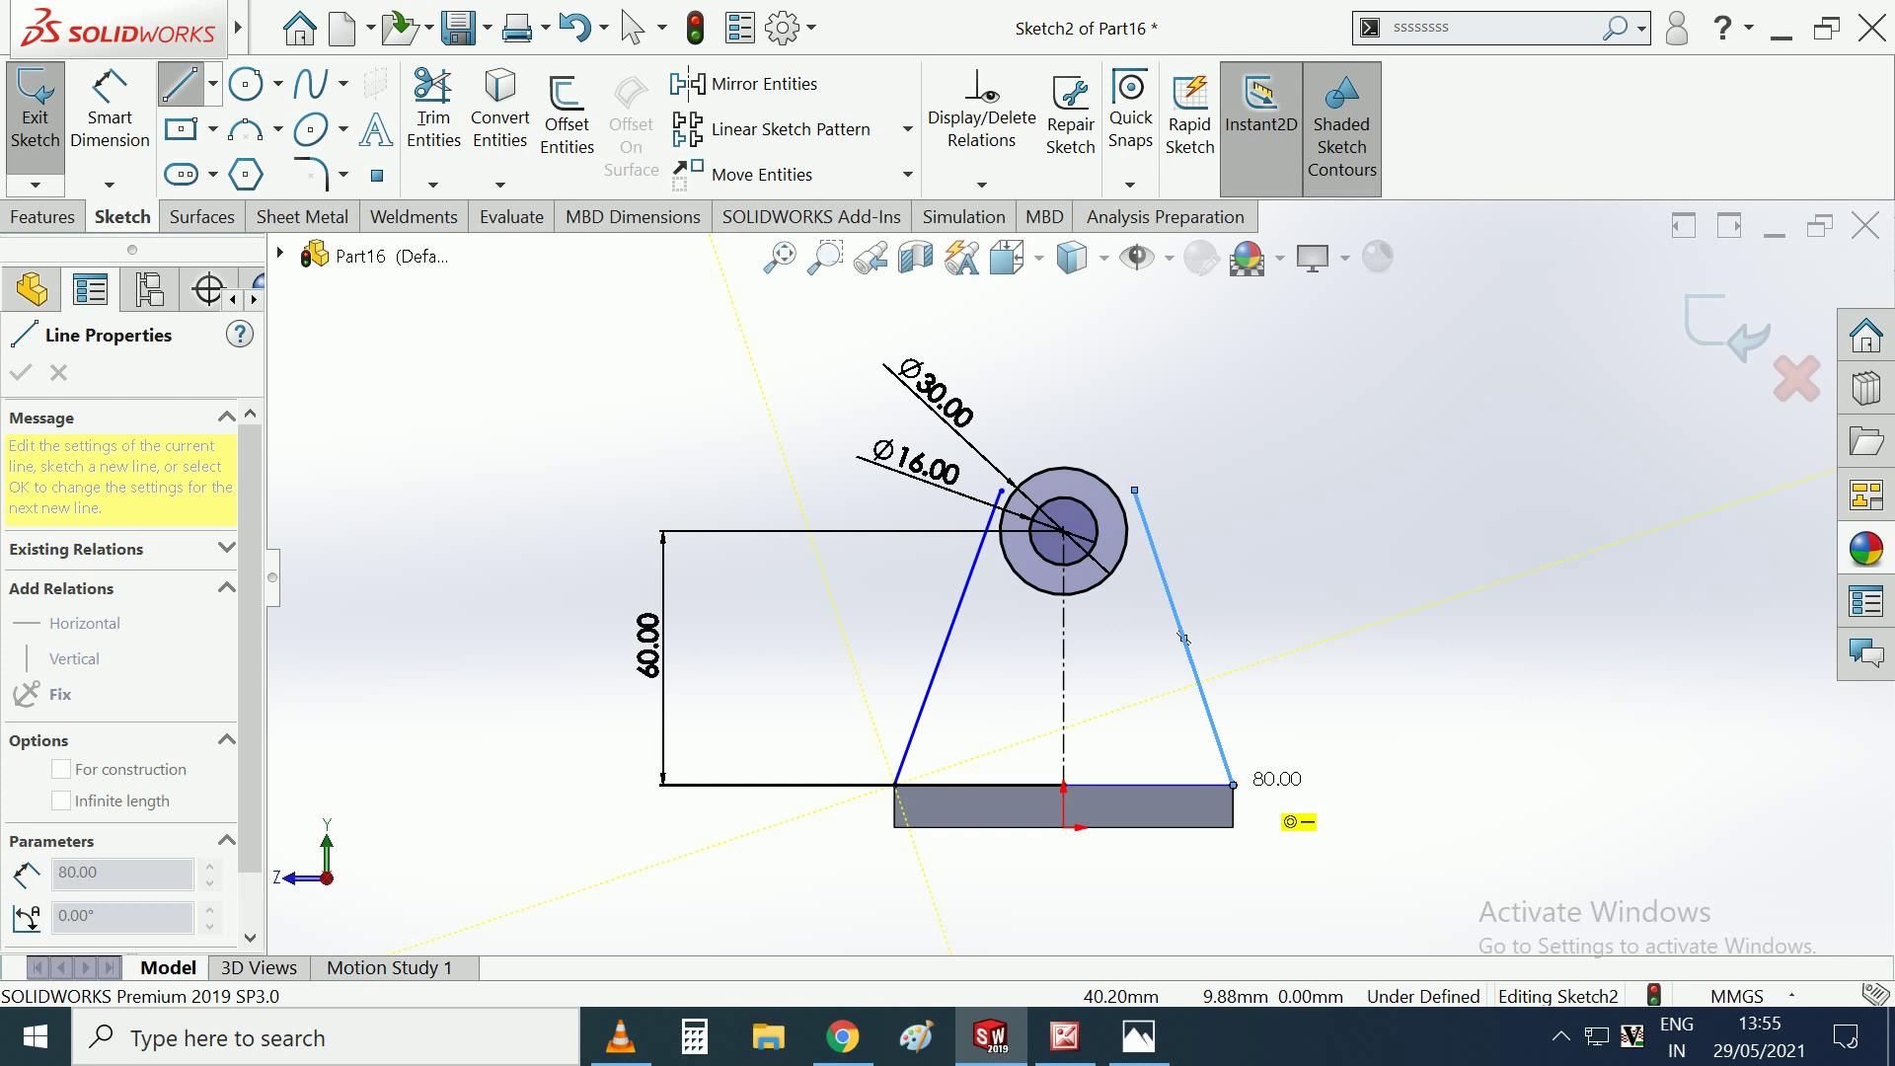
left_click(1234, 785)
left_click(58, 372)
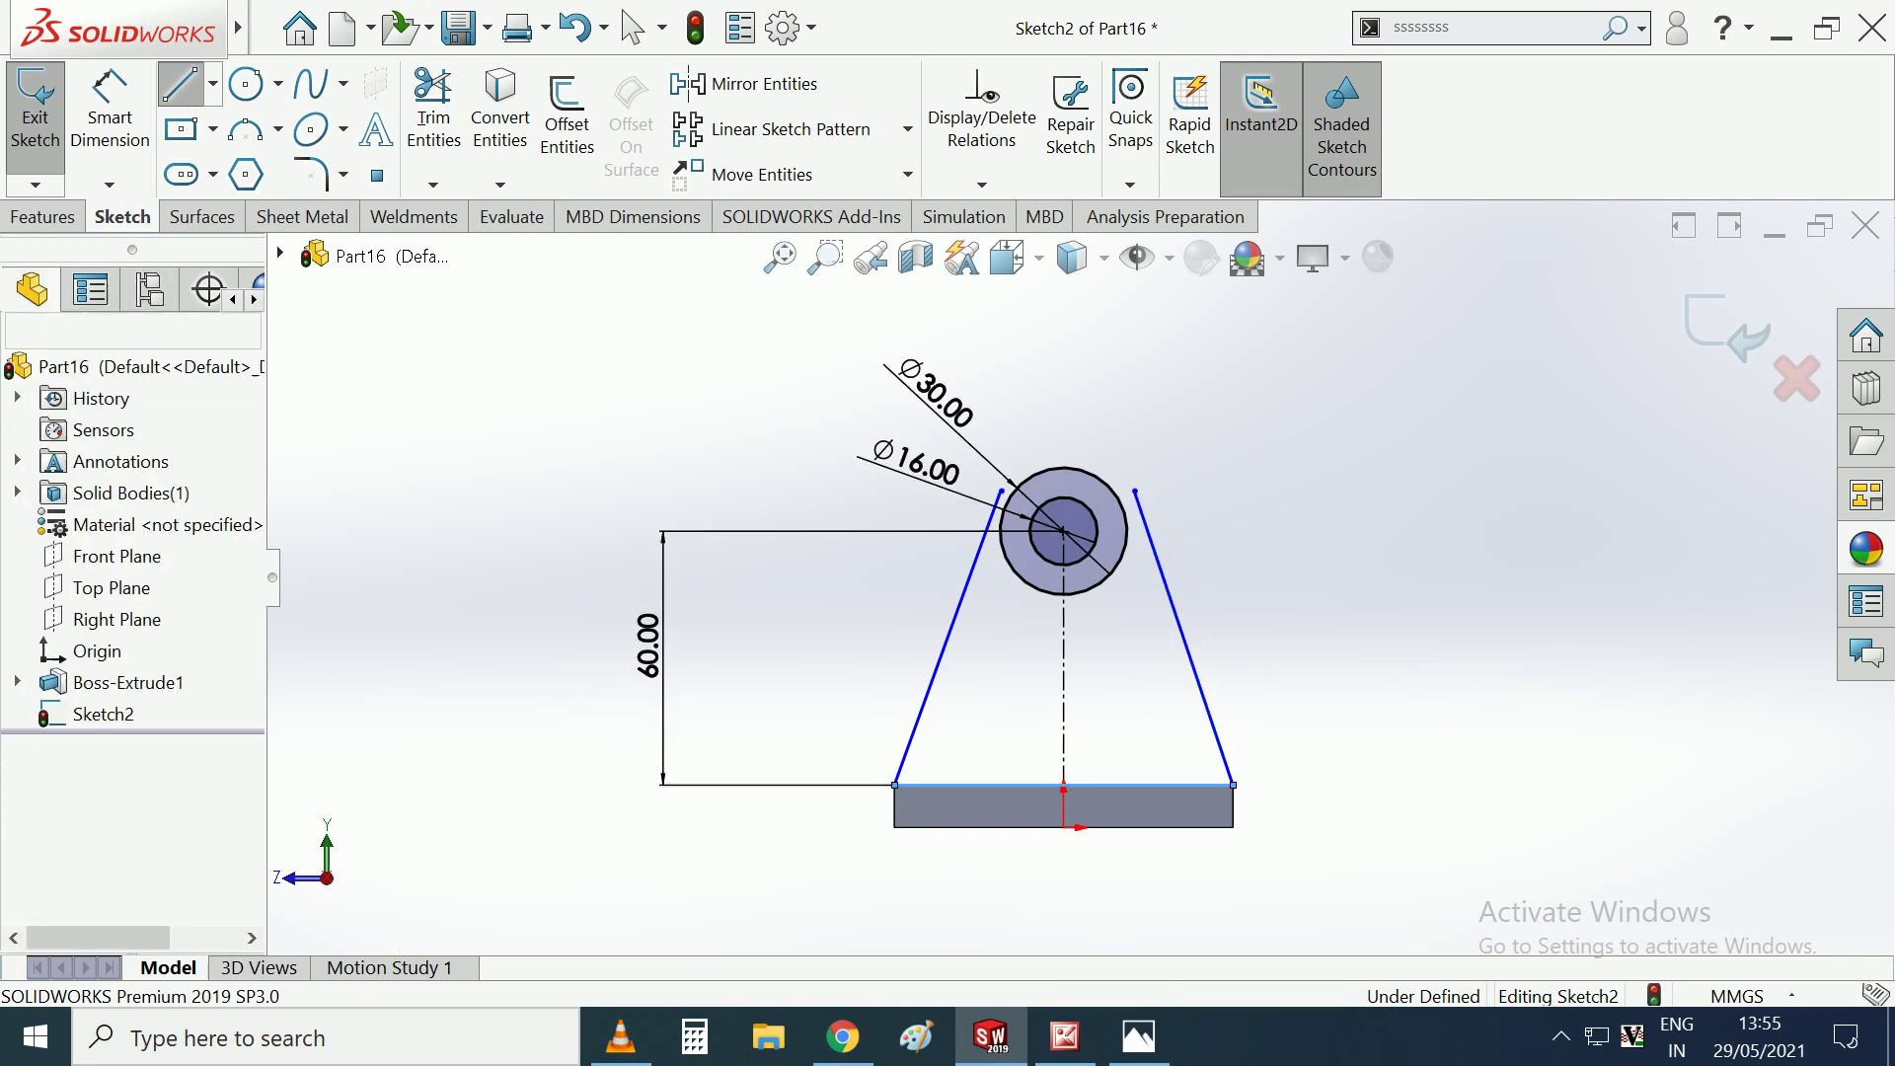
scroll(1052, 510, "up", 1)
scroll(1052, 511, "up", 2)
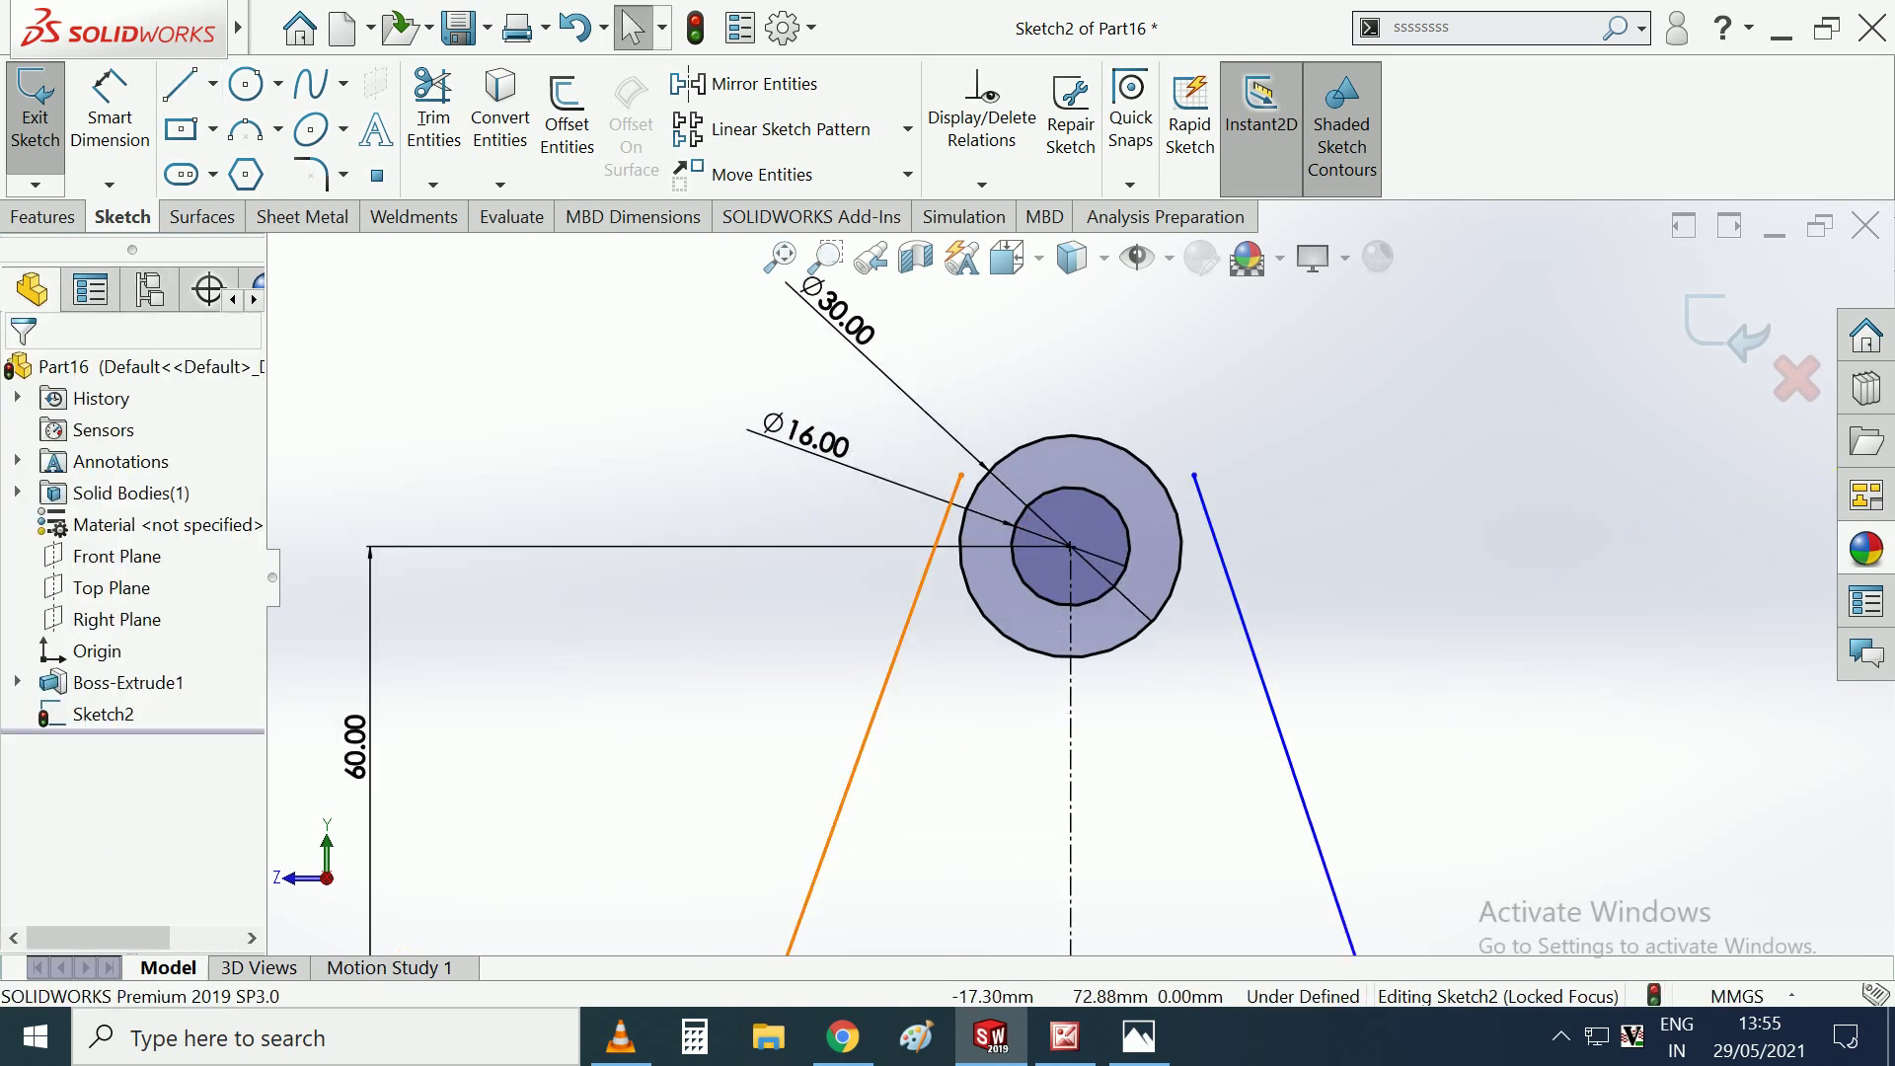
Make the left slanted line tangent to the outer Ø30 circle.
left_click(954, 495)
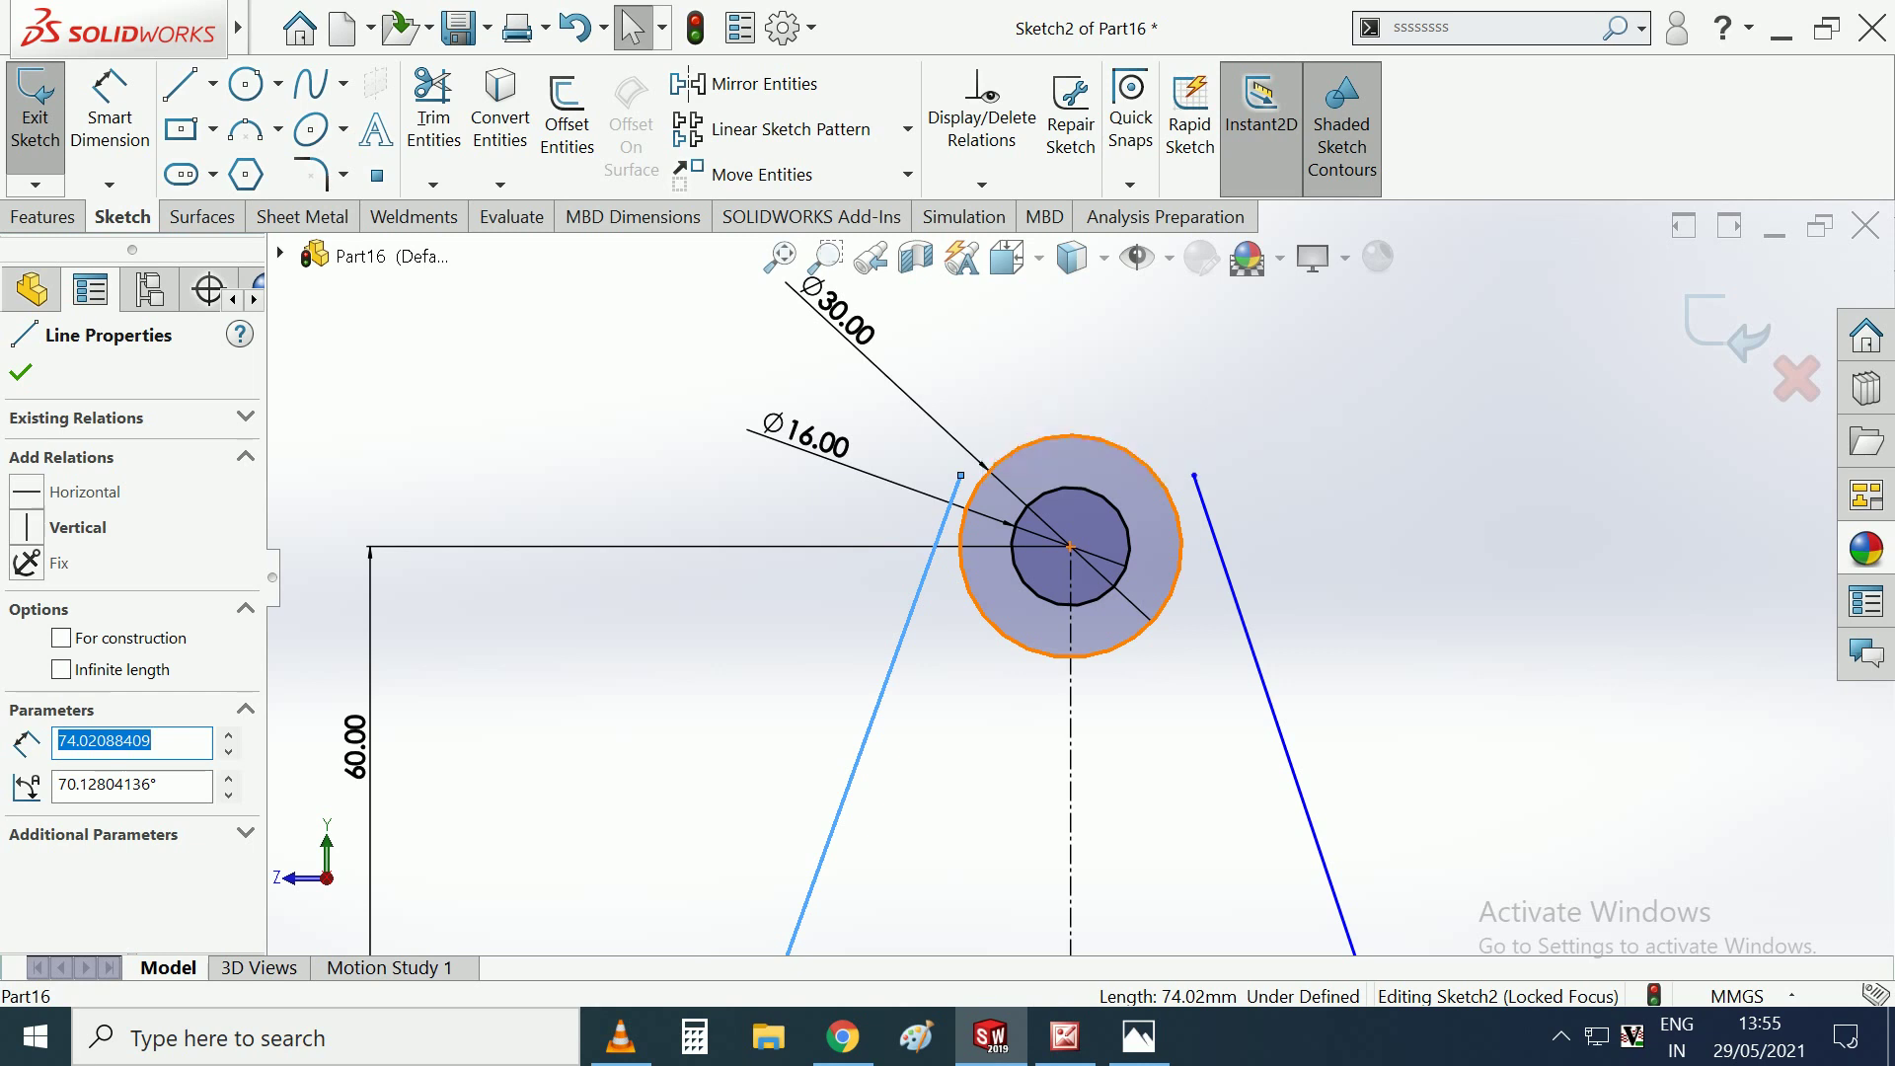
left_click(999, 457, "ctrl")
left_click(59, 756)
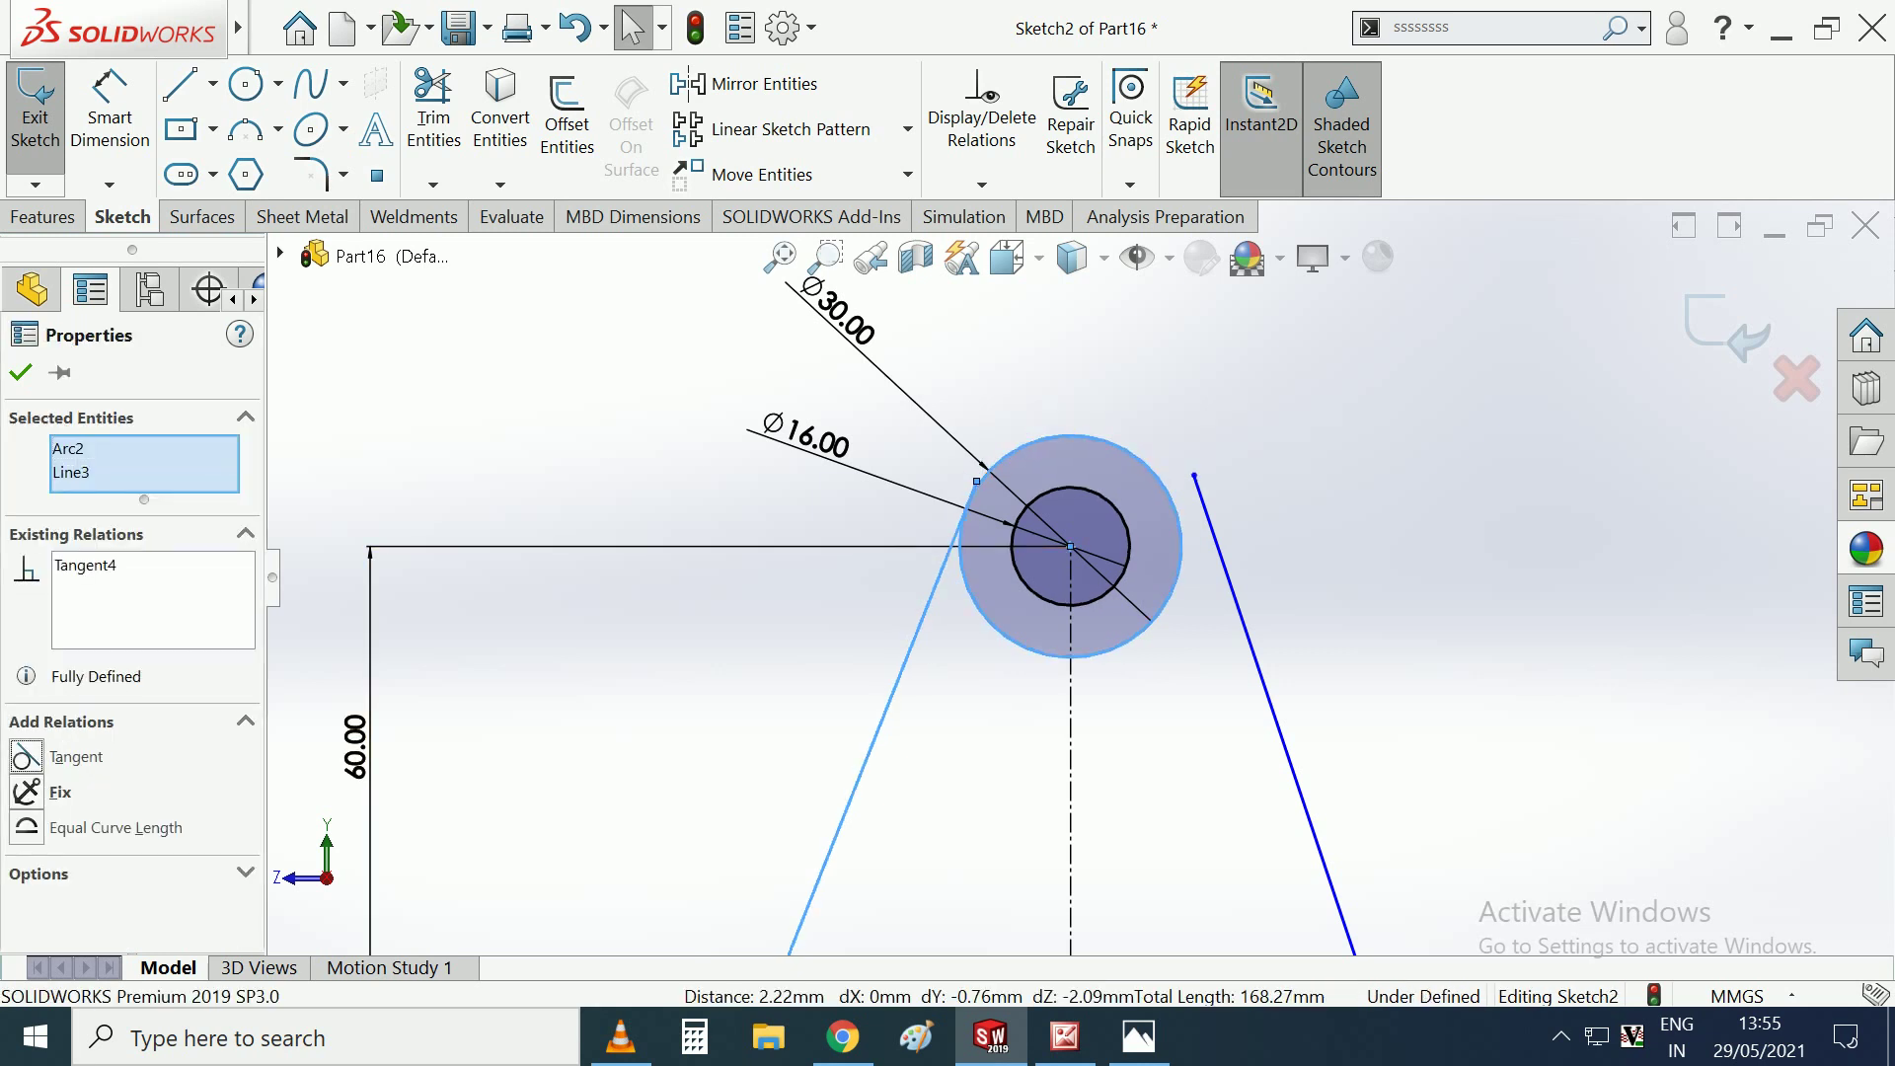
key("Escape")
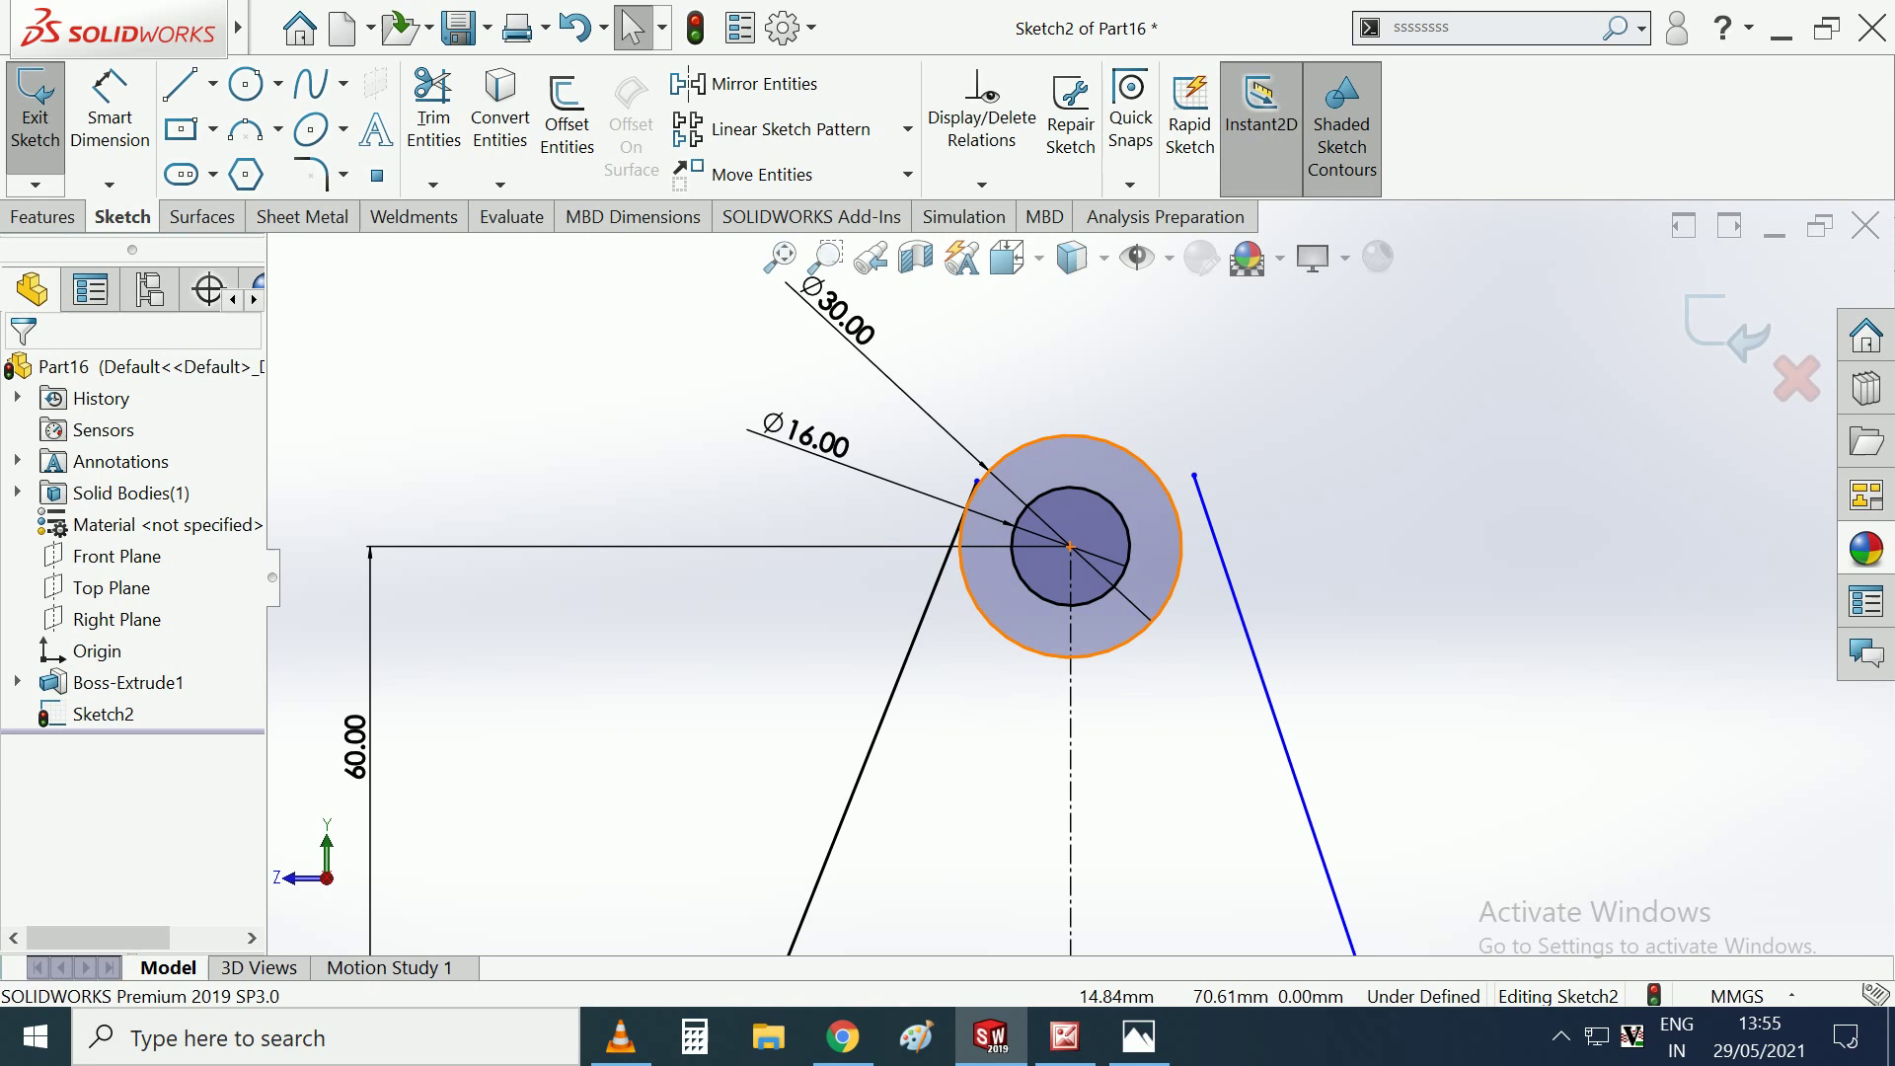
Make the right slanted line tangent to the outer Ø30 circle.
left_click(1180, 533)
left_click(1233, 593, "ctrl")
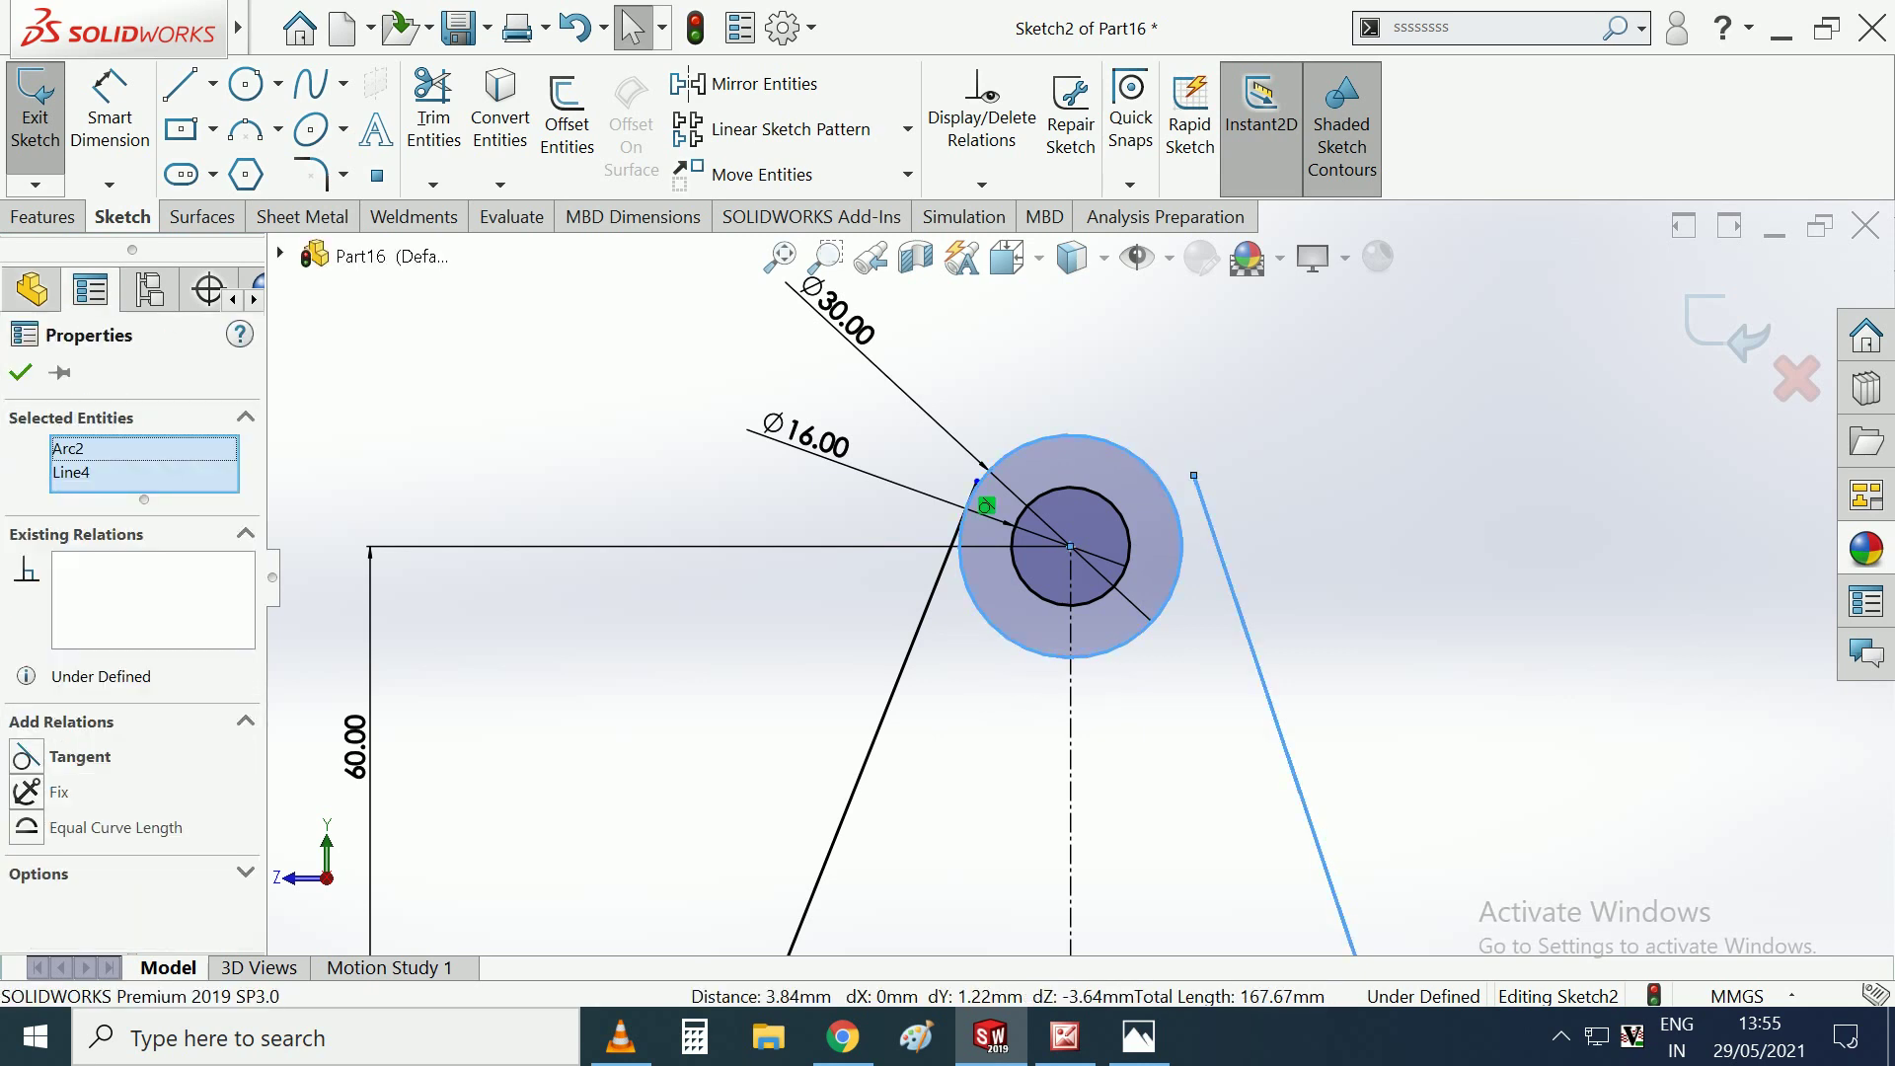
left_click(26, 757)
key("Escape")
scroll(1244, 502, "down", 3)
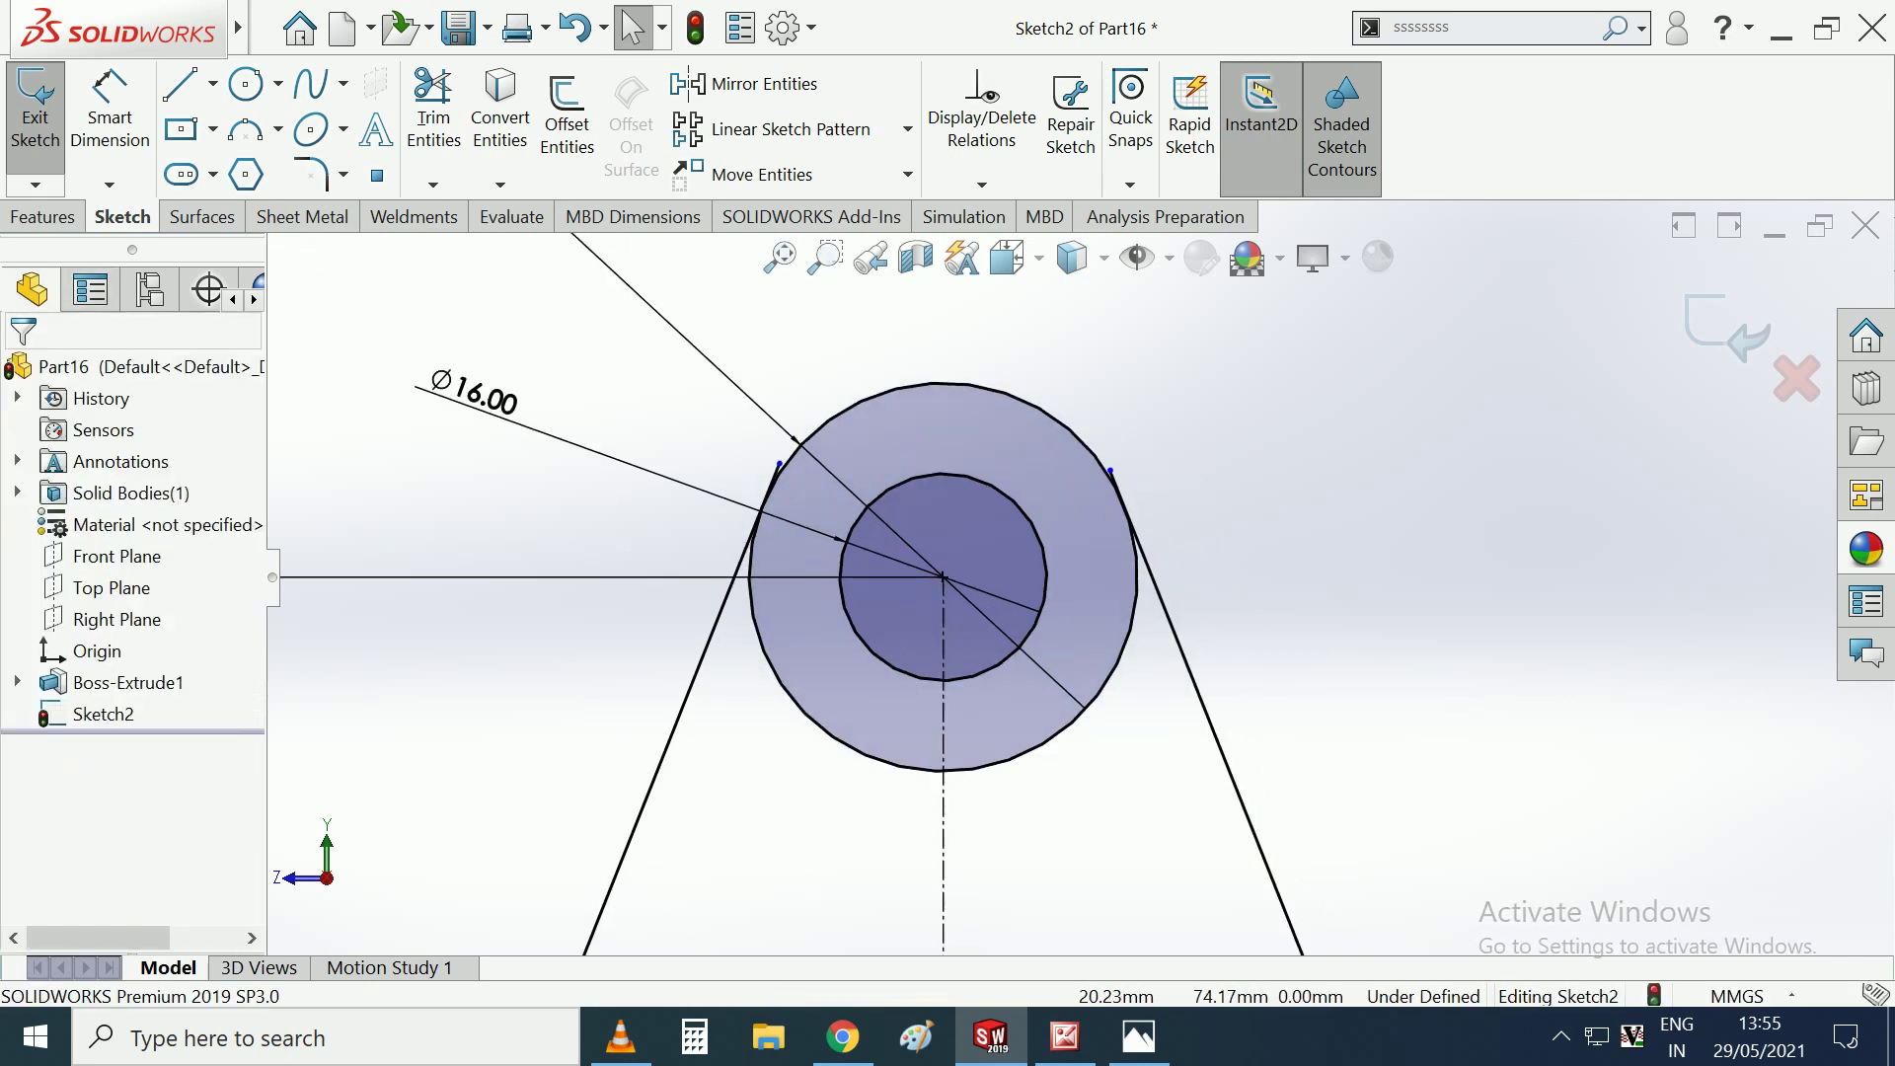
scroll(1225, 516, "down", 1)
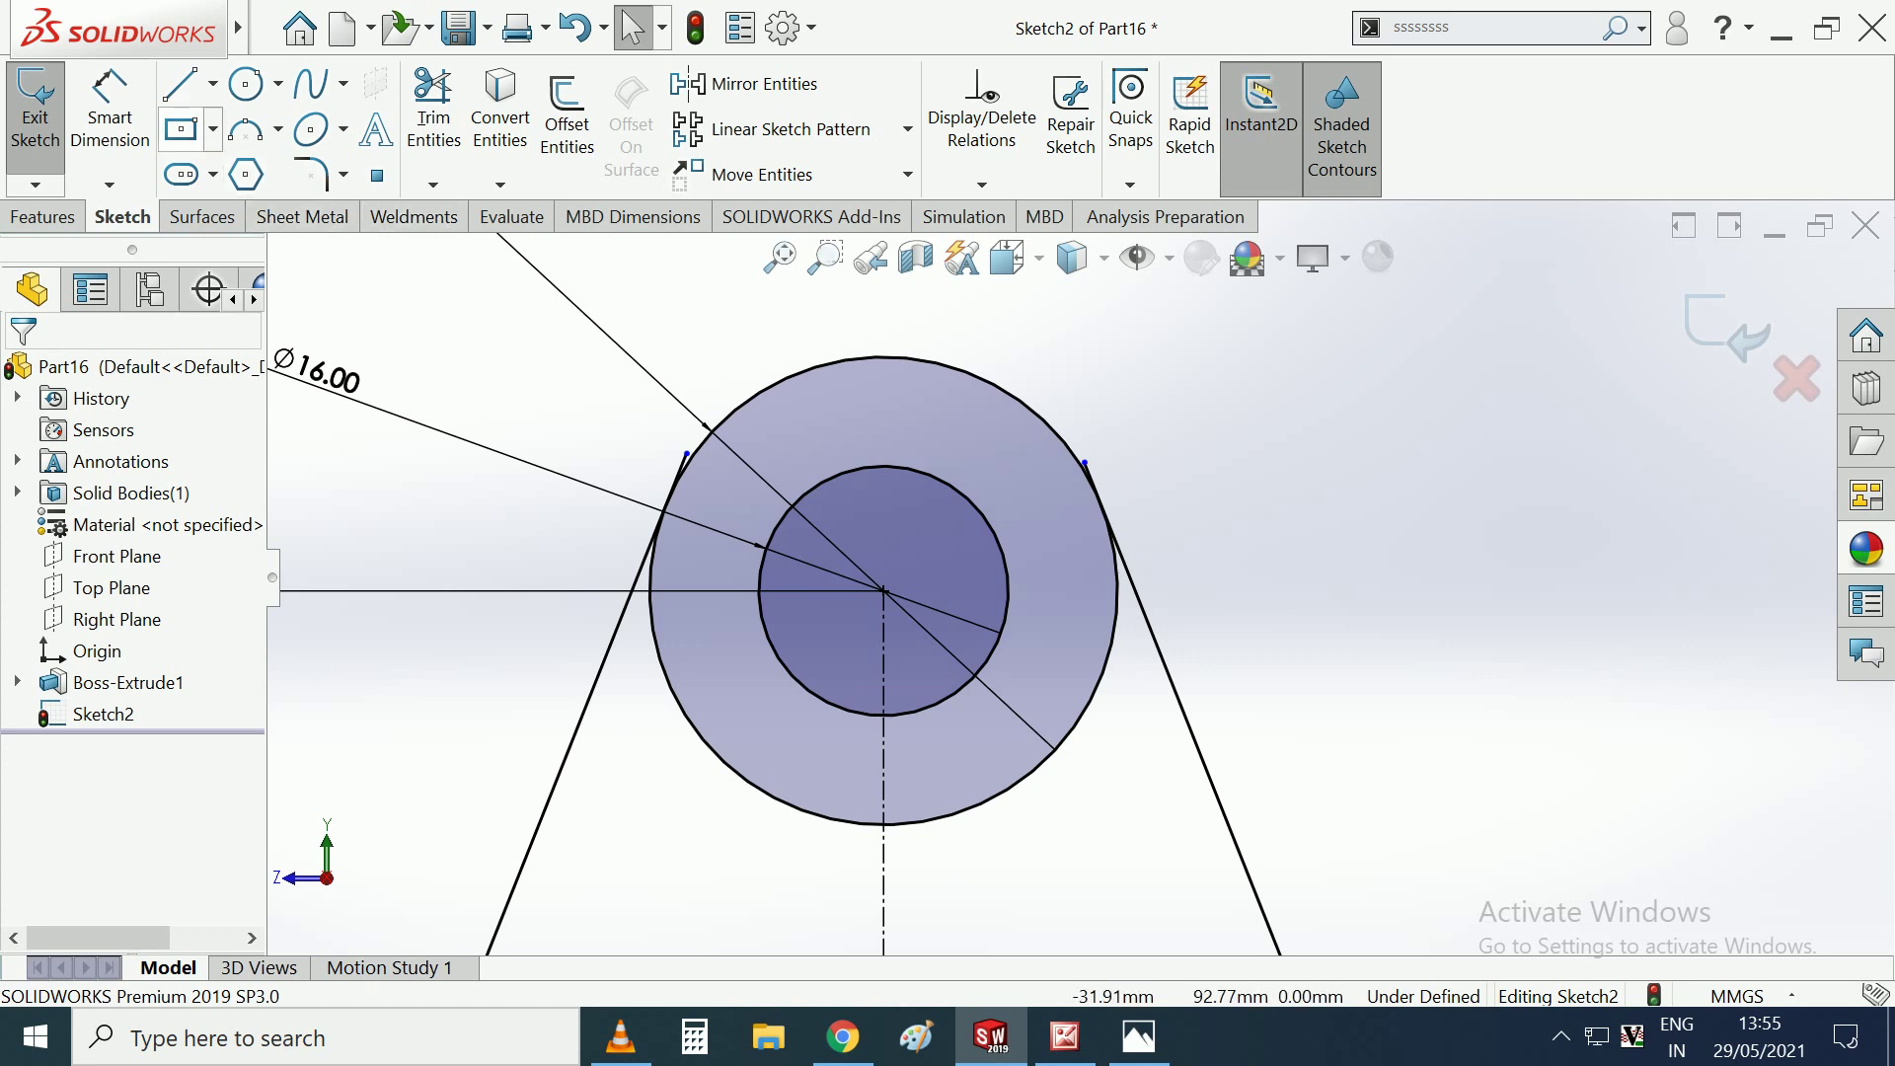
key("d")
scroll(603, 400, "down", 3)
scroll(603, 400, "down", 1)
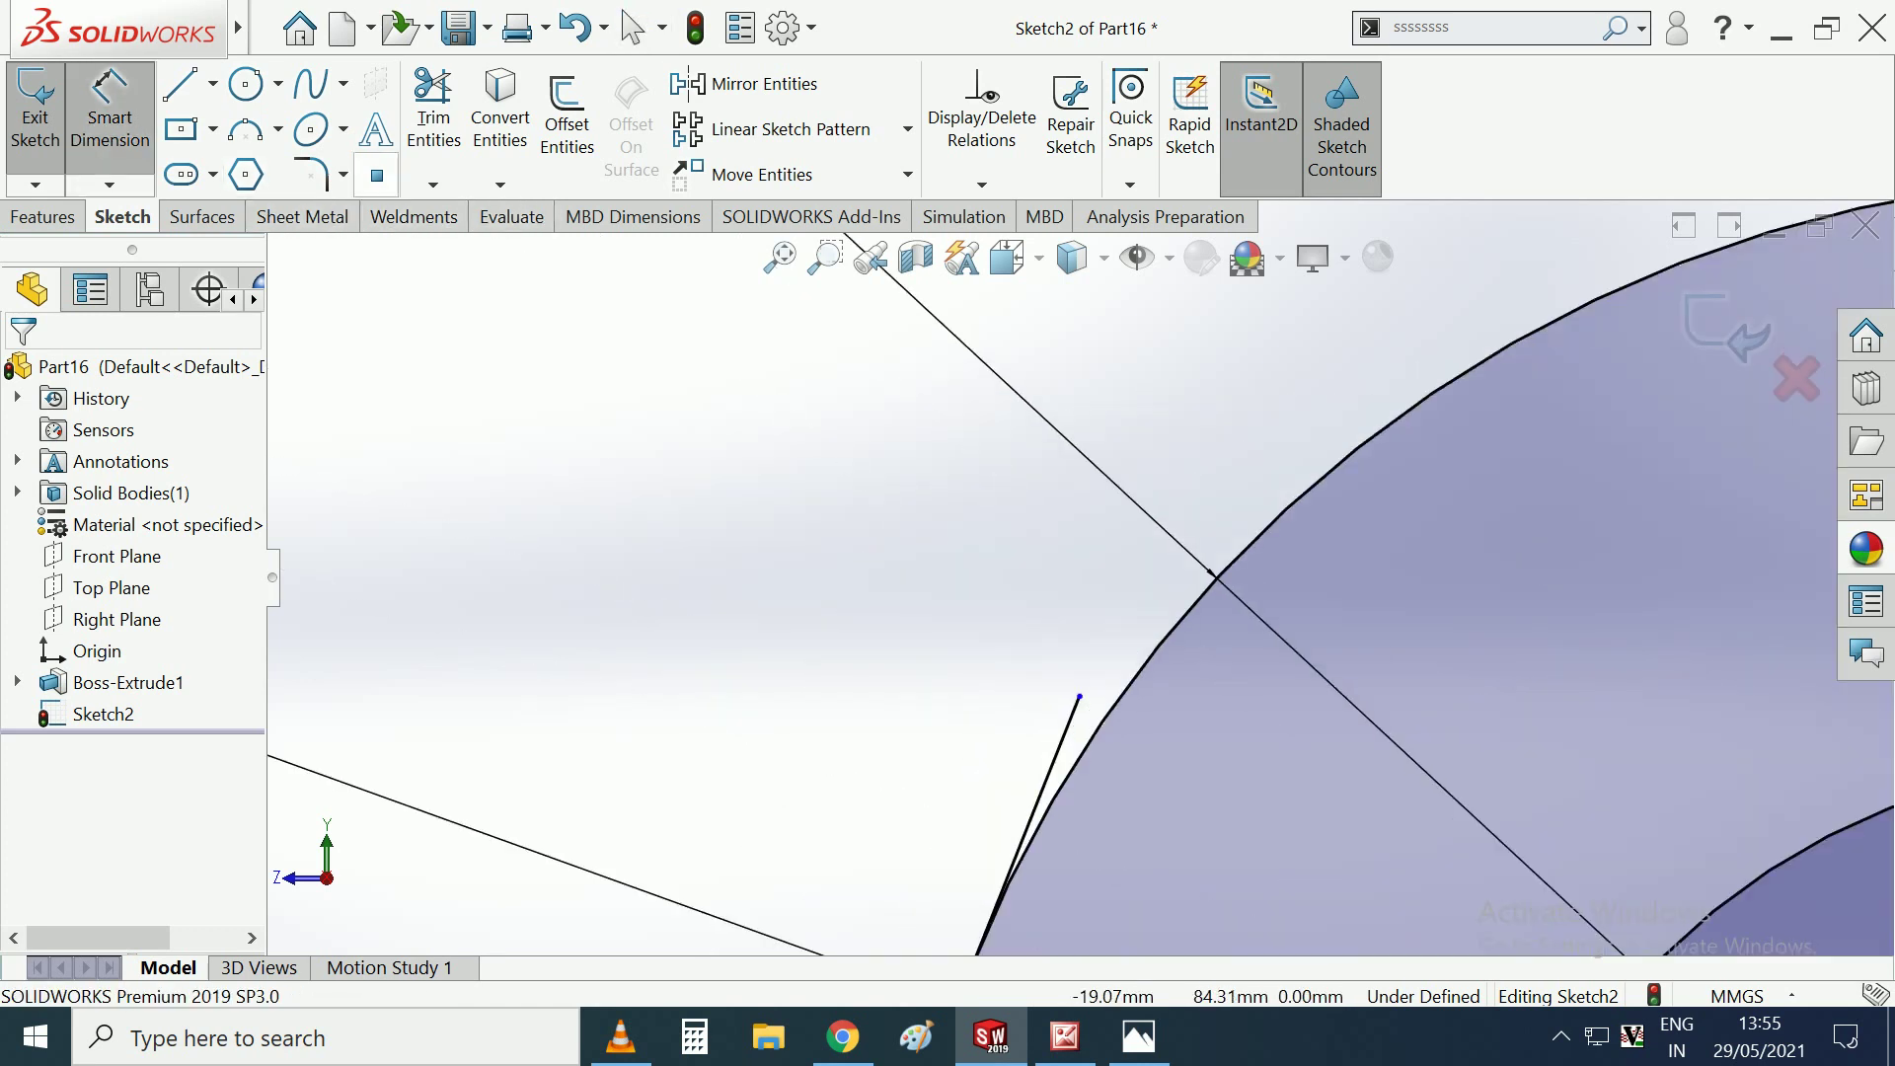
Trim the line stubs overshooting both tangent points on the outer circle.
key("t")
scroll(994, 685, "down", 2)
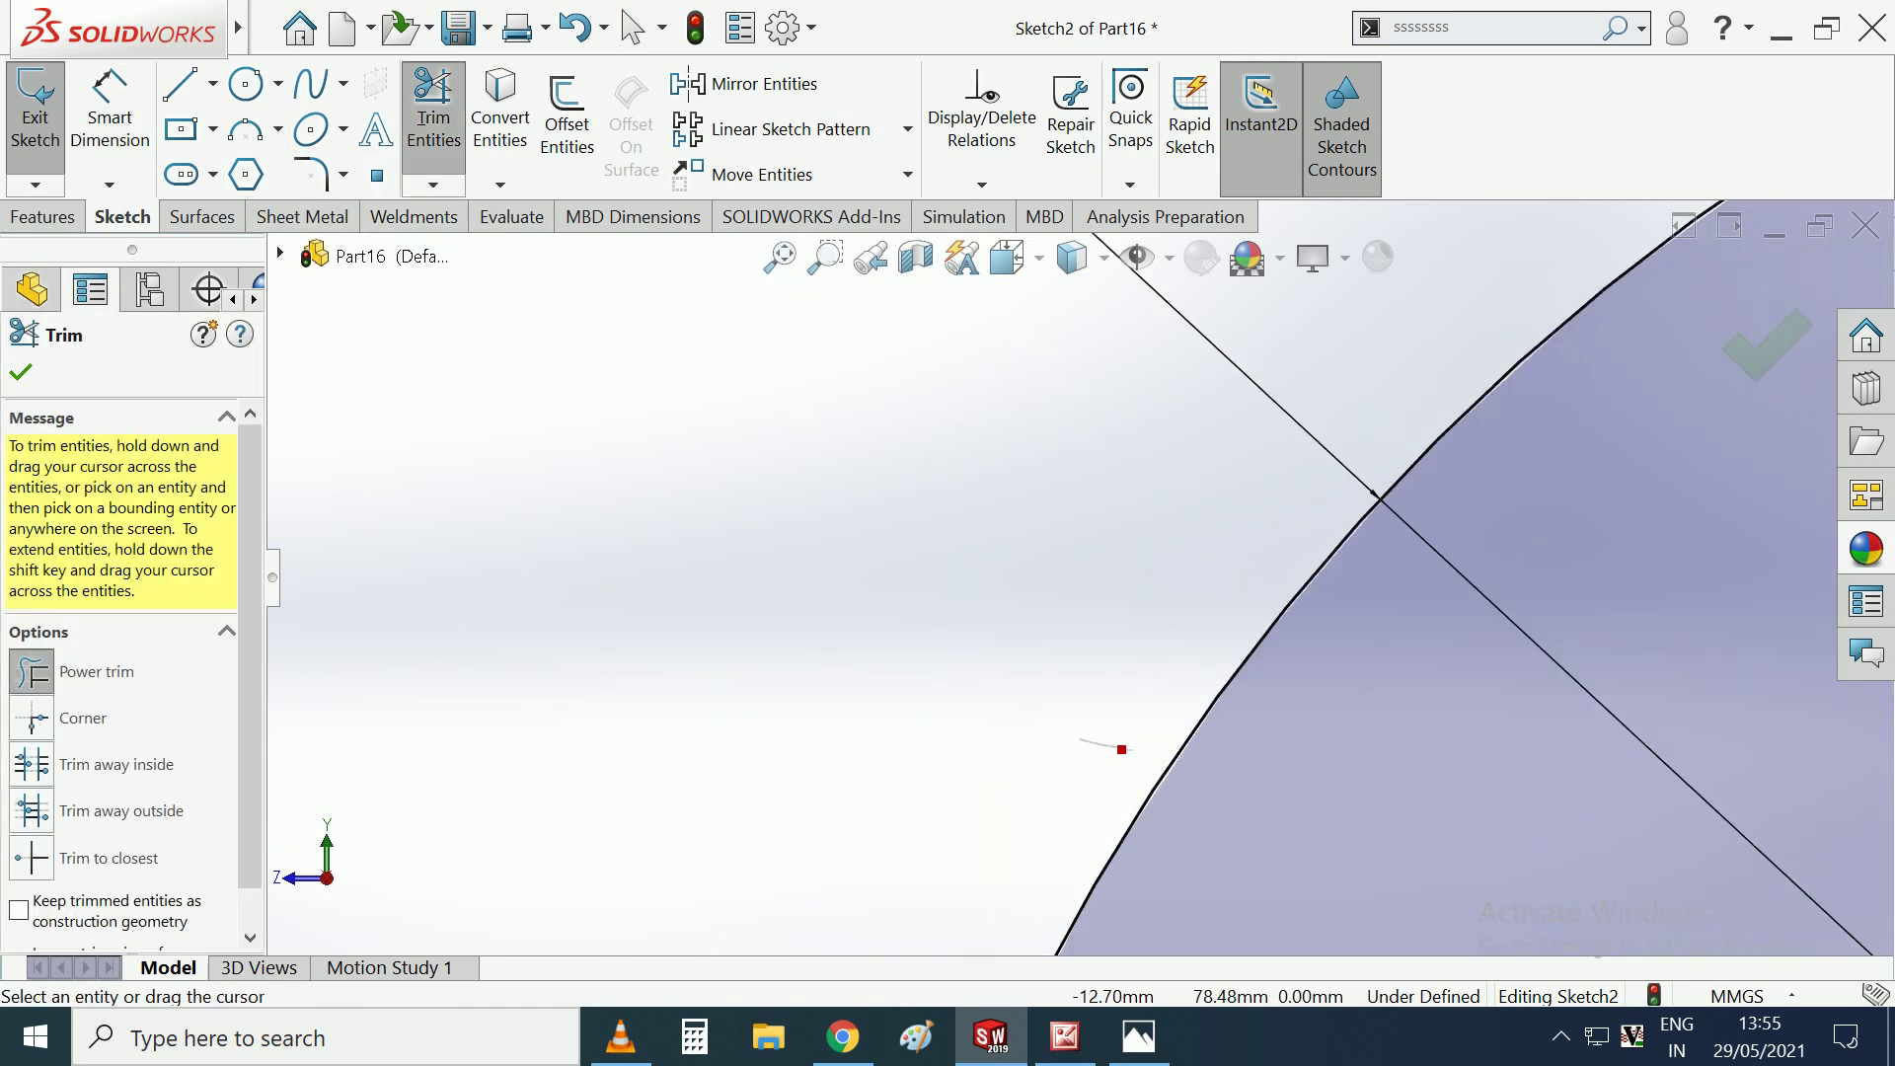
scroll(1121, 749, "up", 1)
scroll(1122, 749, "up", 2)
scroll(1122, 750, "up", 2)
scroll(1121, 749, "down", 2)
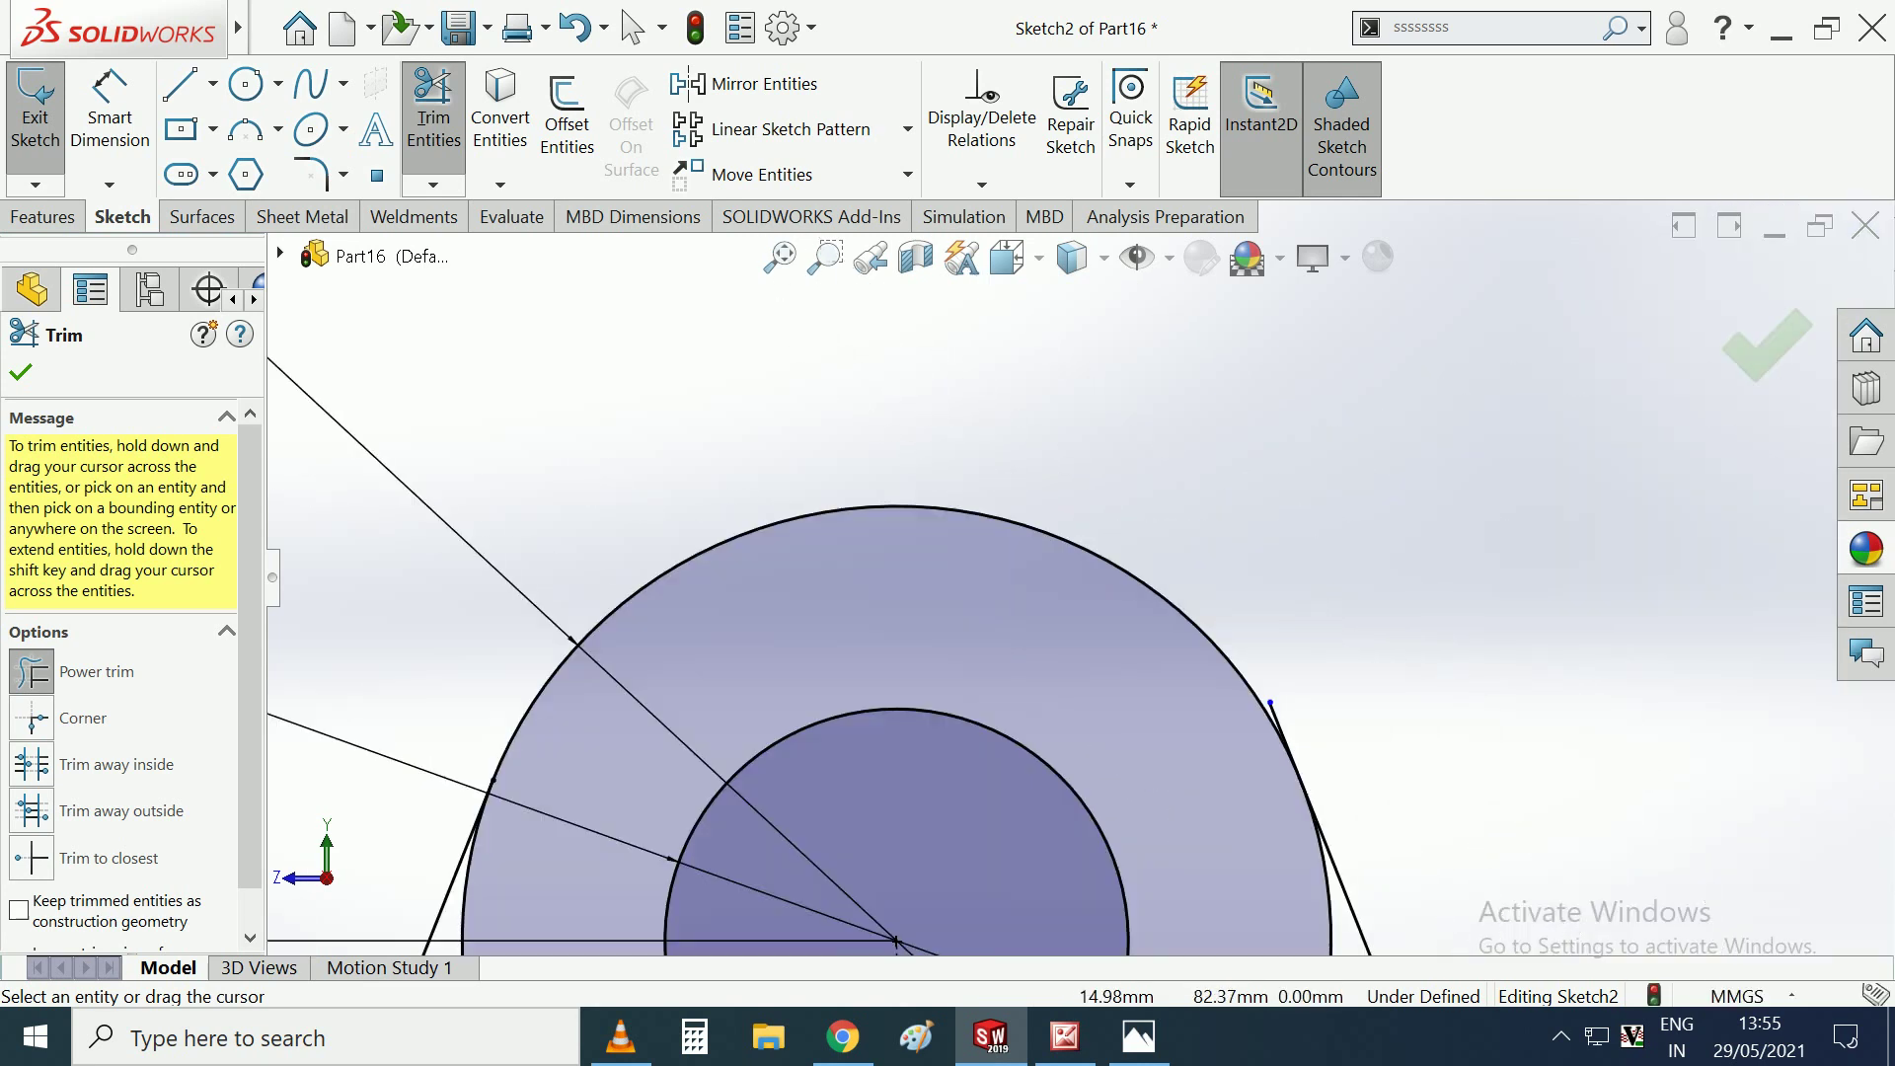
scroll(1347, 588, "down", 3)
scroll(1086, 632, "up", 2)
scroll(1085, 632, "down", 2)
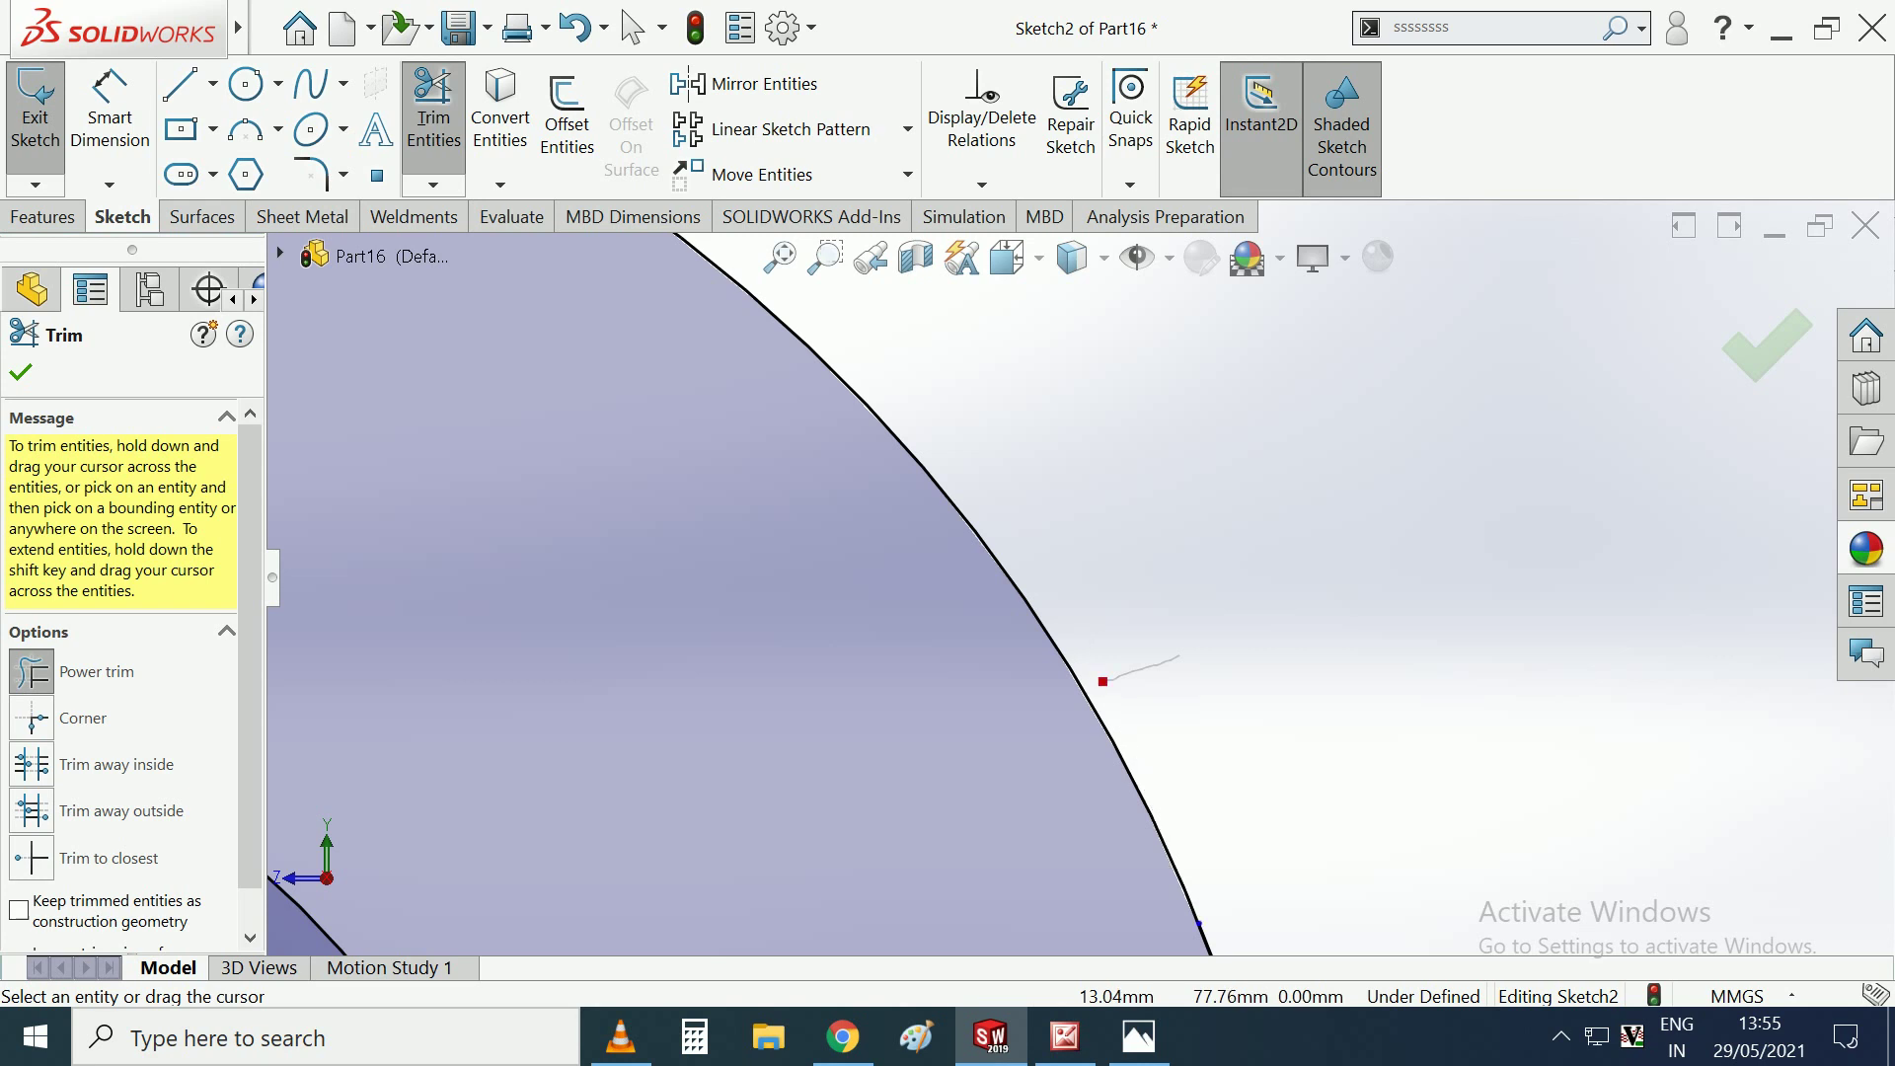
scroll(1086, 592, "up", 2)
scroll(1086, 592, "up", 2)
scroll(1085, 592, "up", 2)
scroll(1085, 593, "up", 1)
middle_click_drag(1089, 680, 1086, 701)
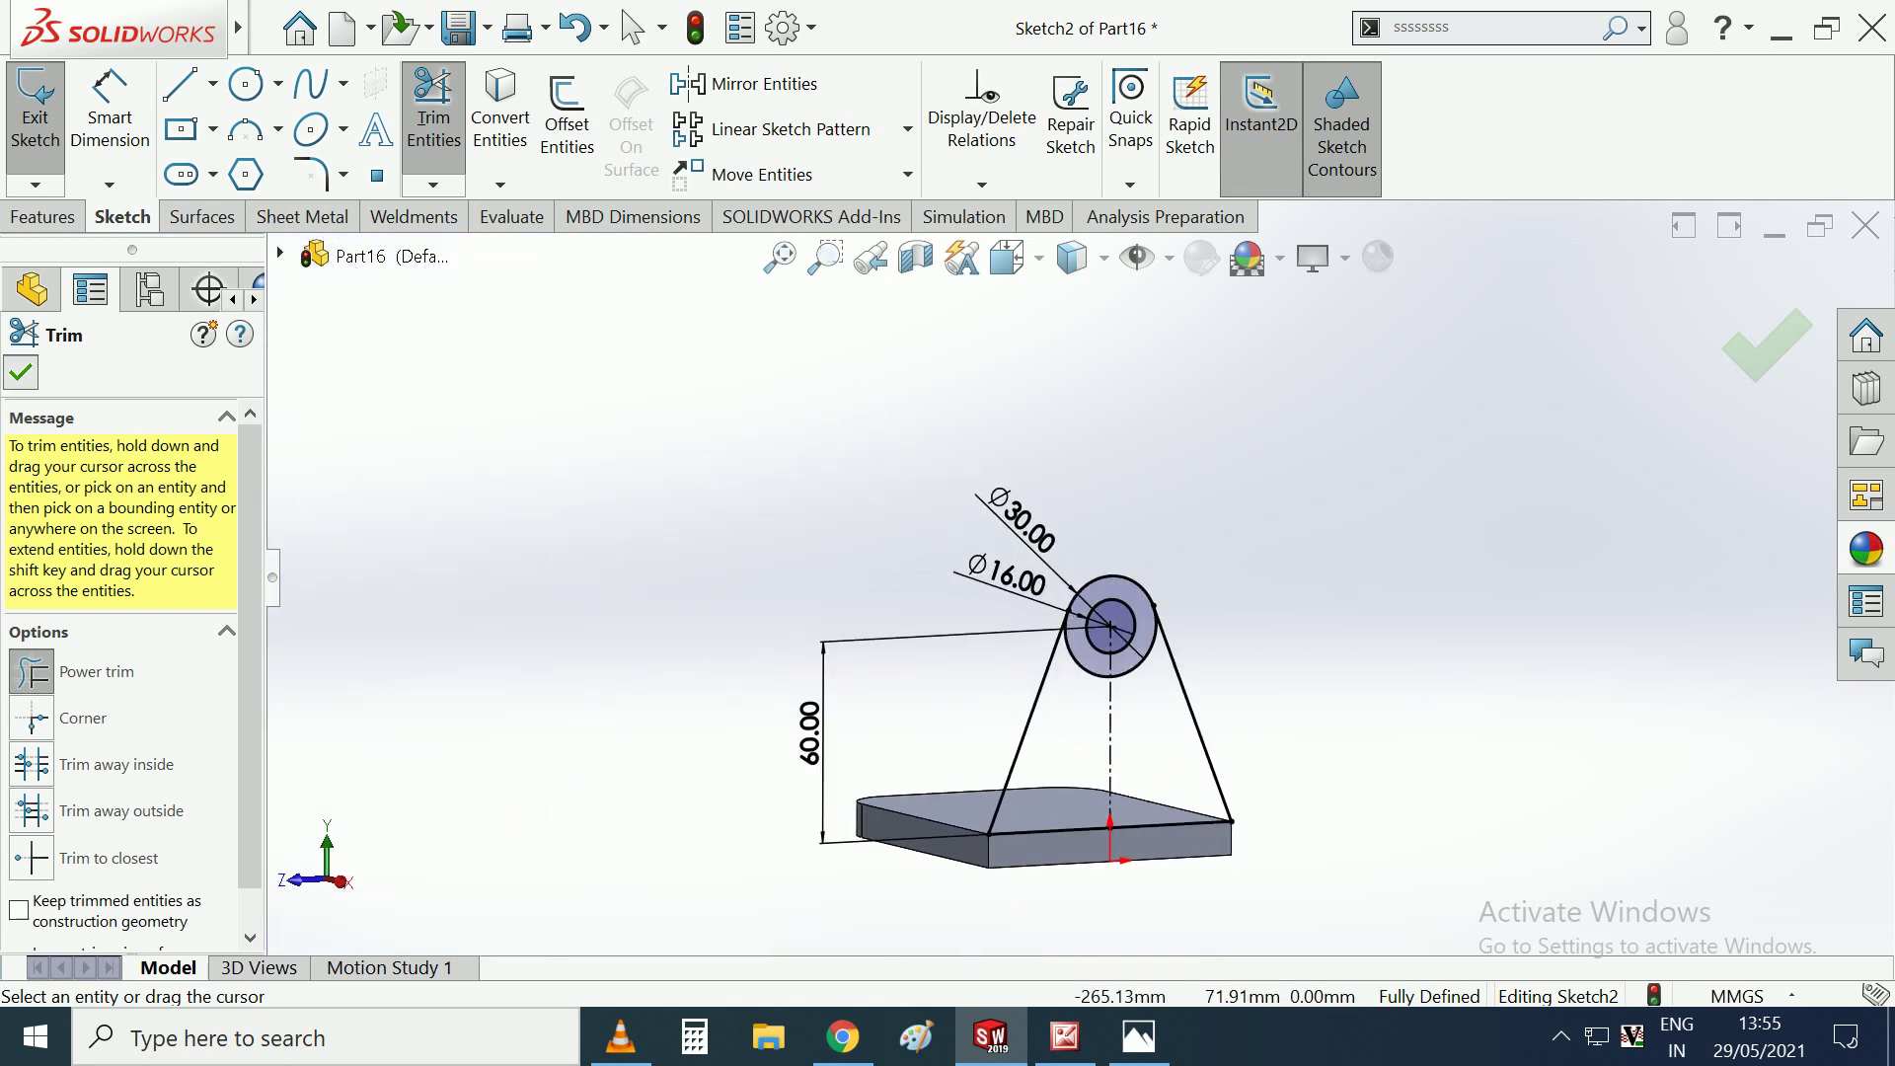
key("Escape")
Extrude the upright profile regions 10 mm blind in the reversed direction.
left_click(42, 217)
left_click(47, 108)
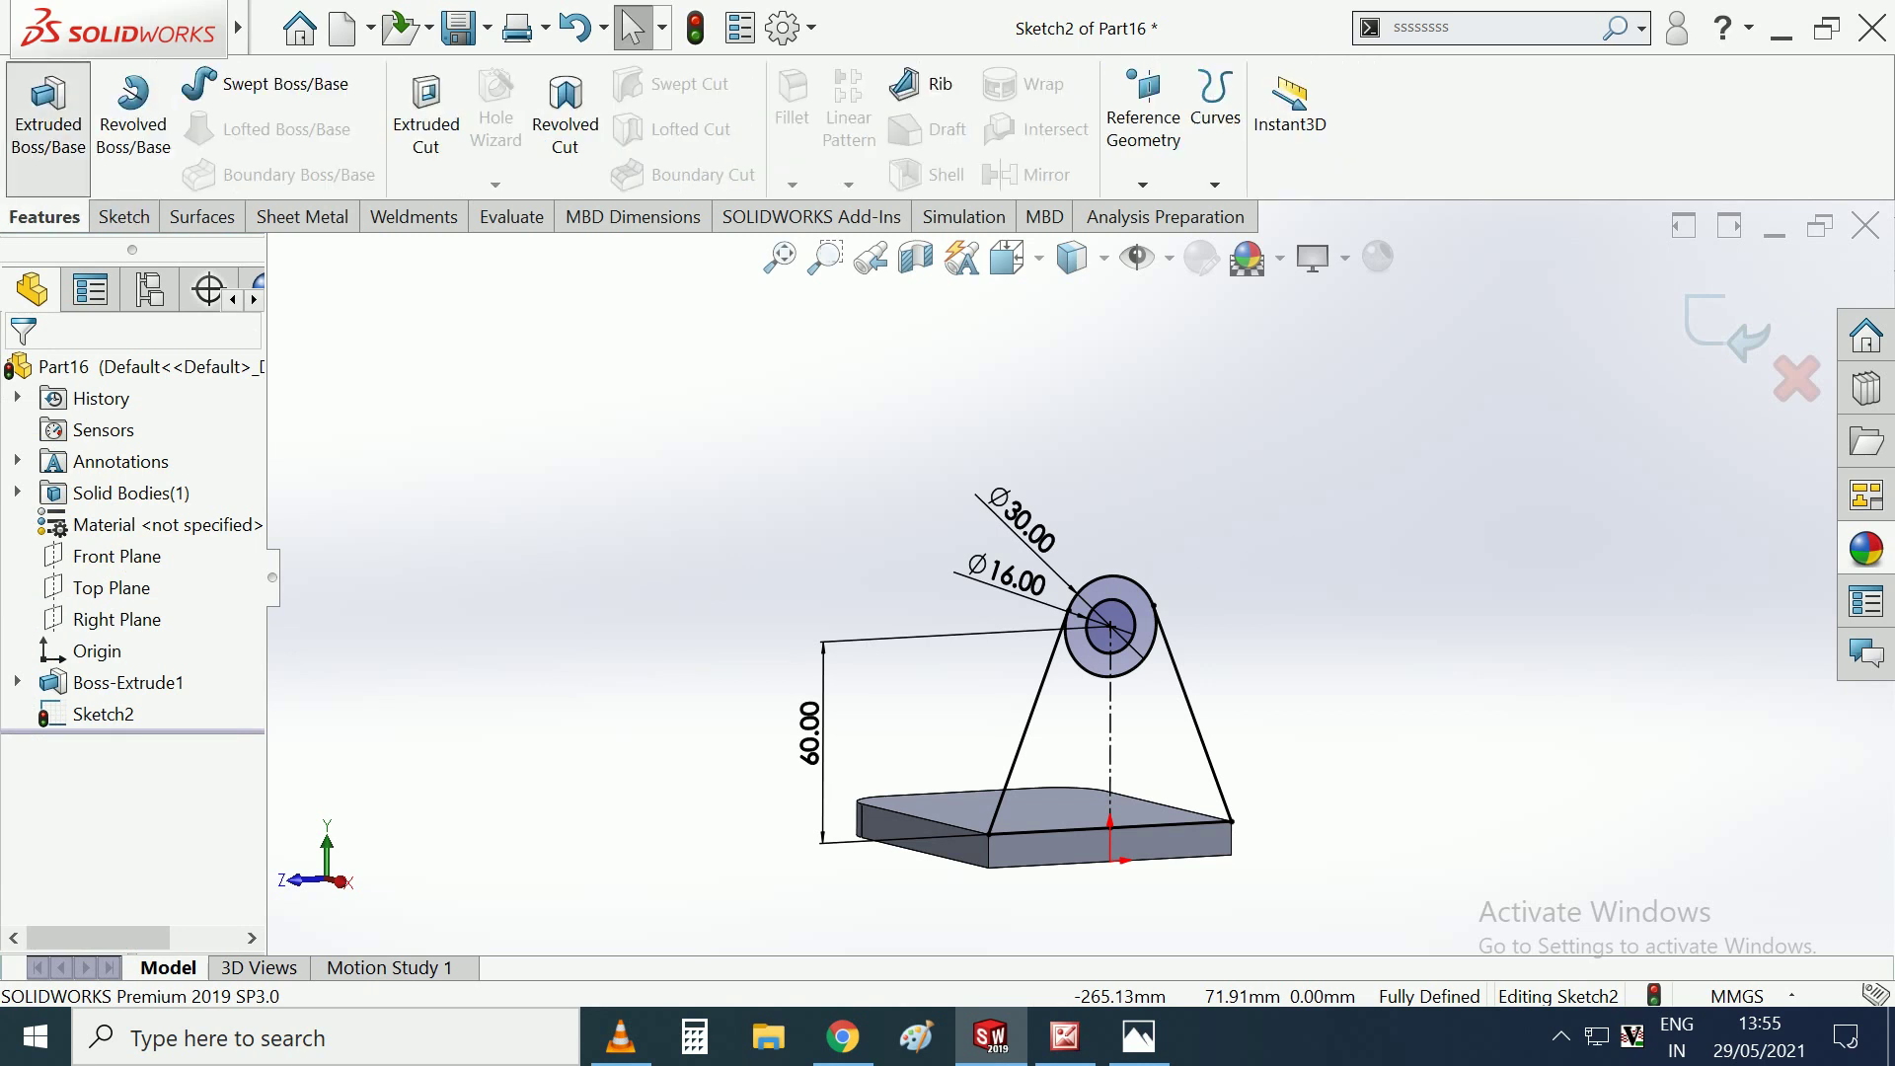
left_click(1116, 705)
scroll(1106, 707, "down", 3)
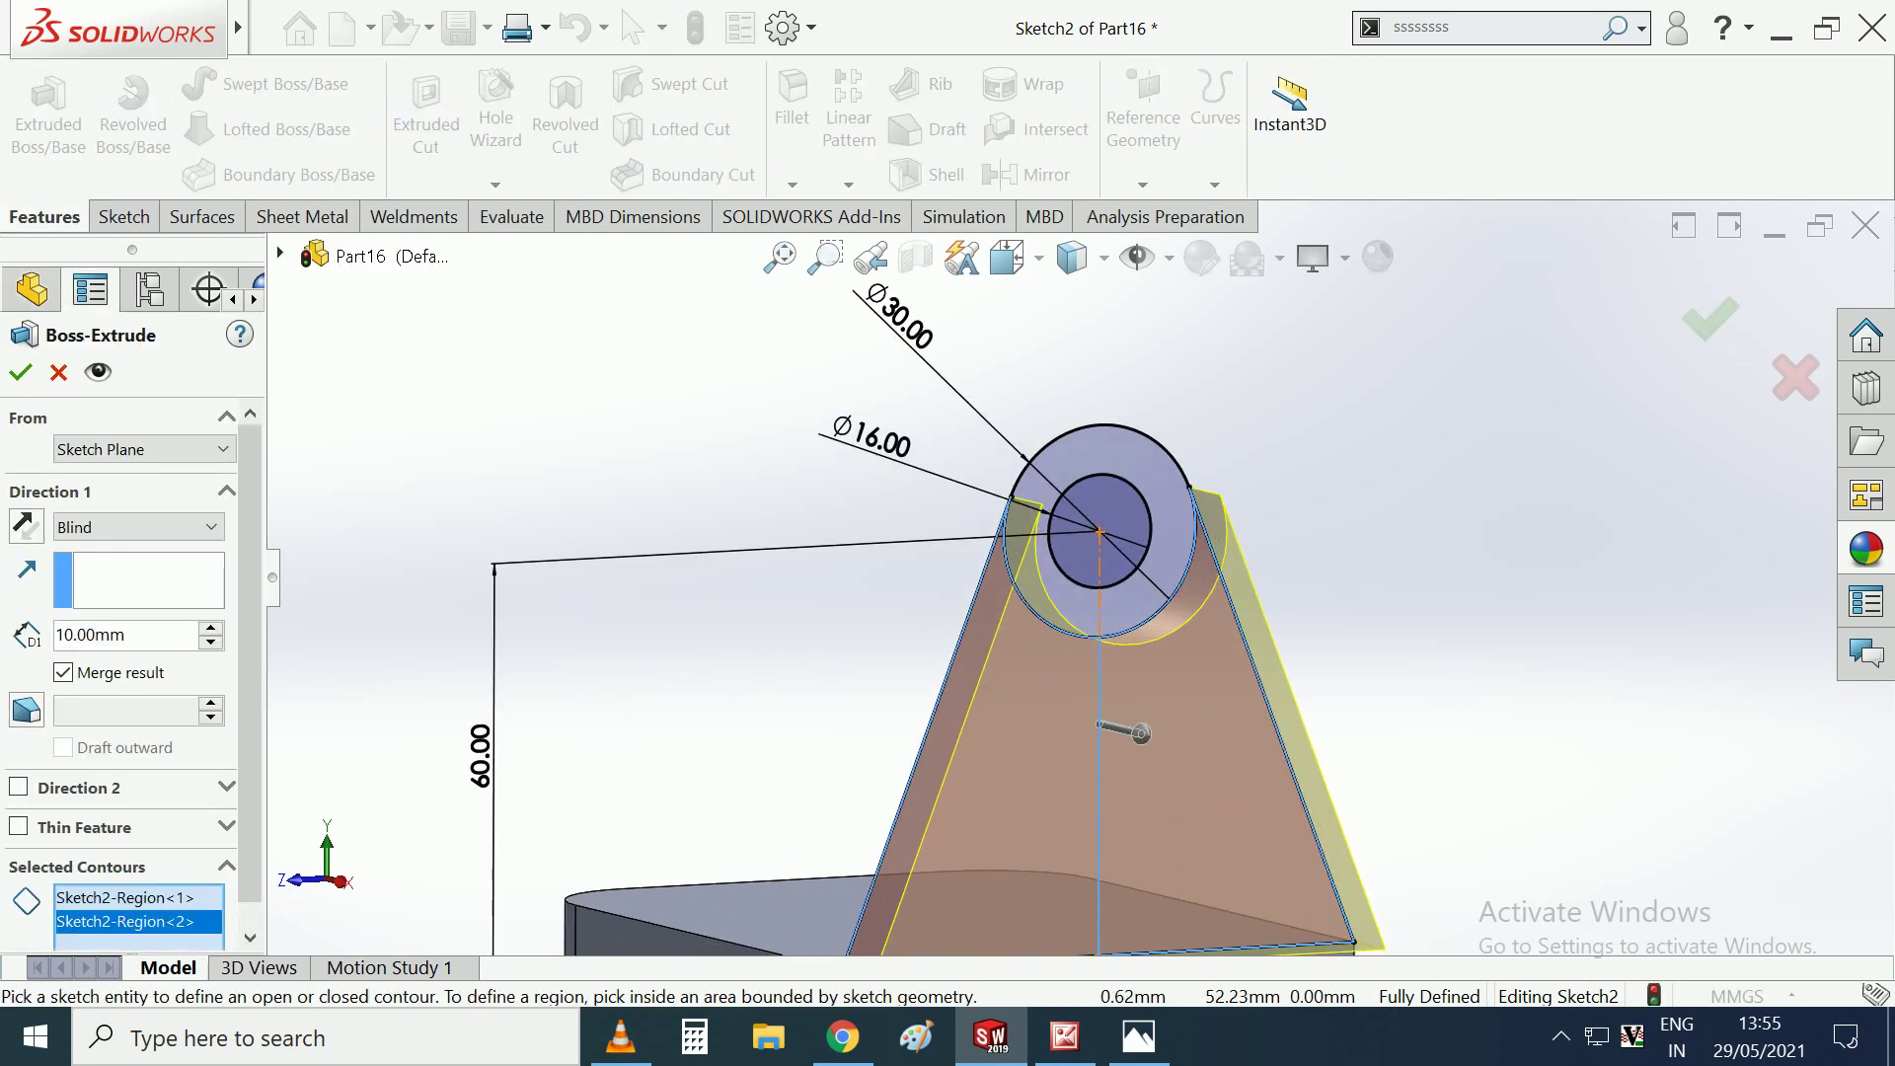
left_click(1135, 582)
scroll(1135, 582, "up", 3)
middle_click_drag(1135, 582, 997, 602)
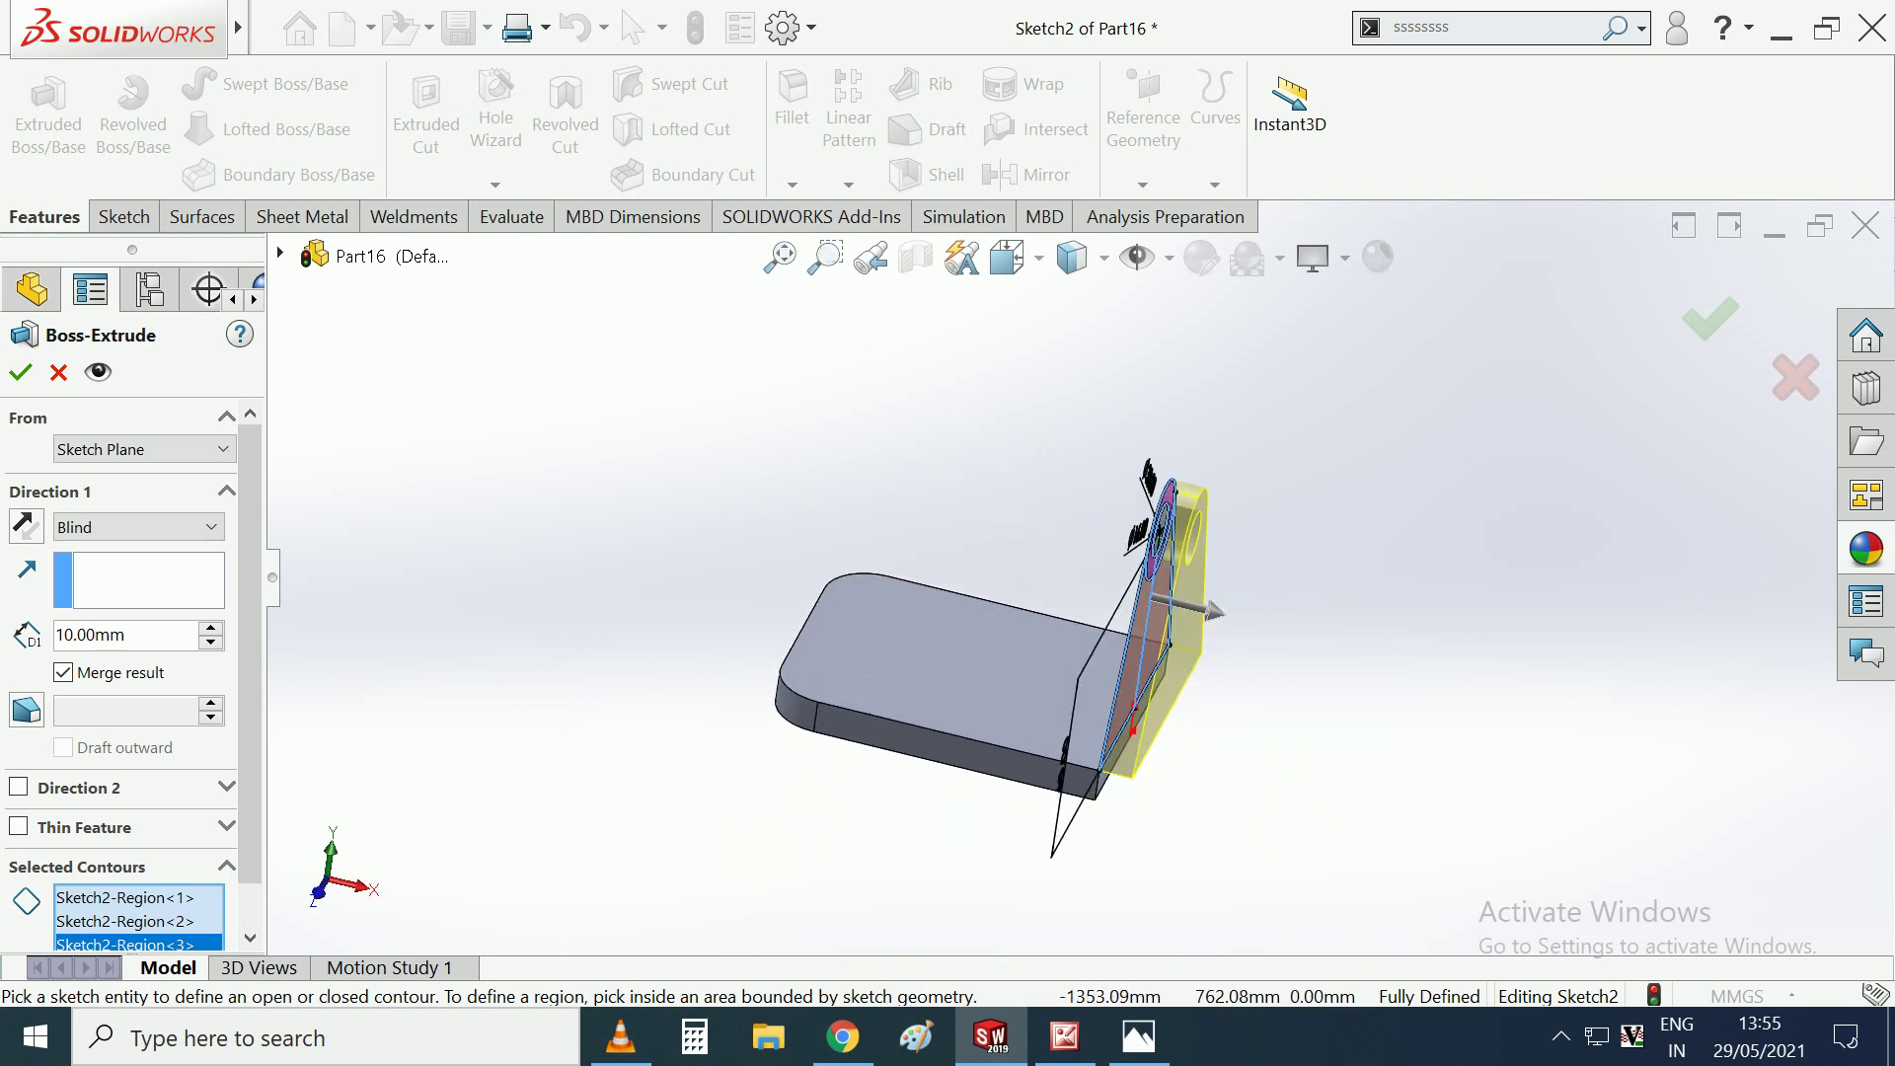
left_click(26, 525)
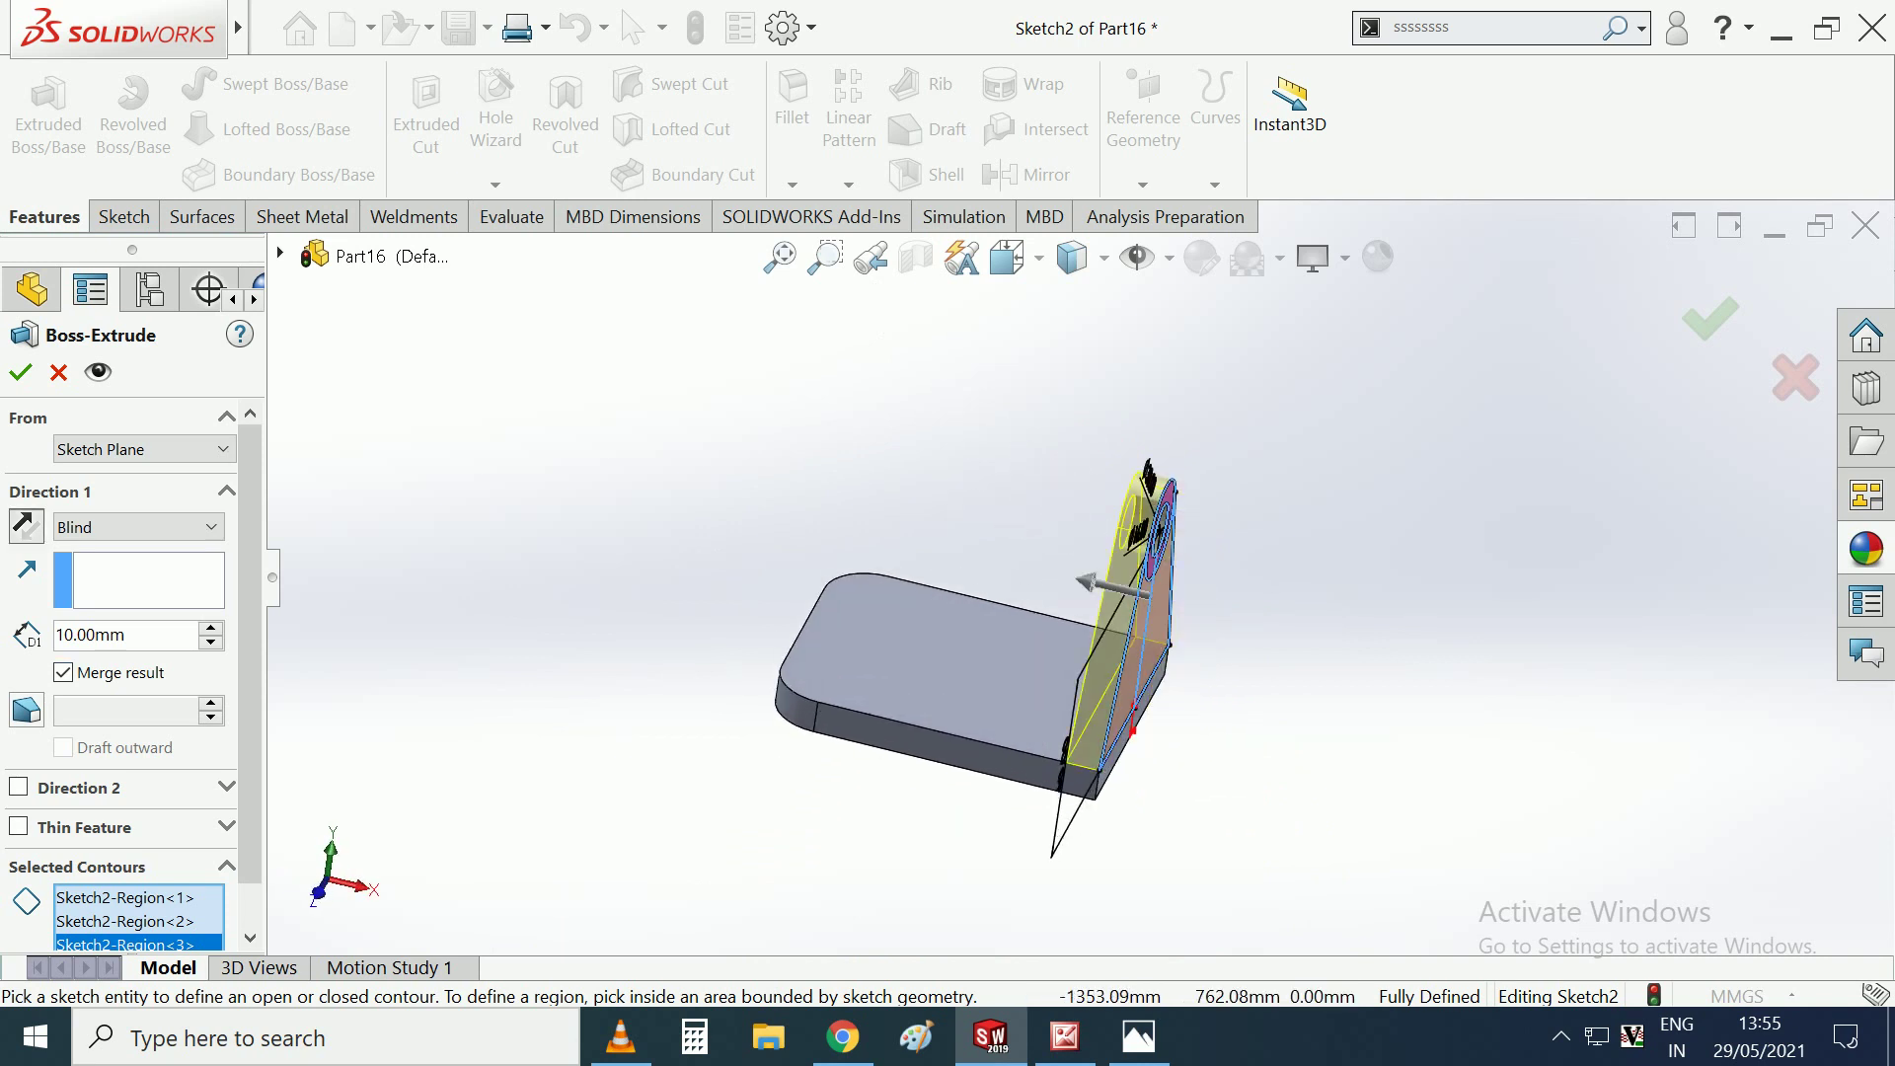
left_click(19, 372)
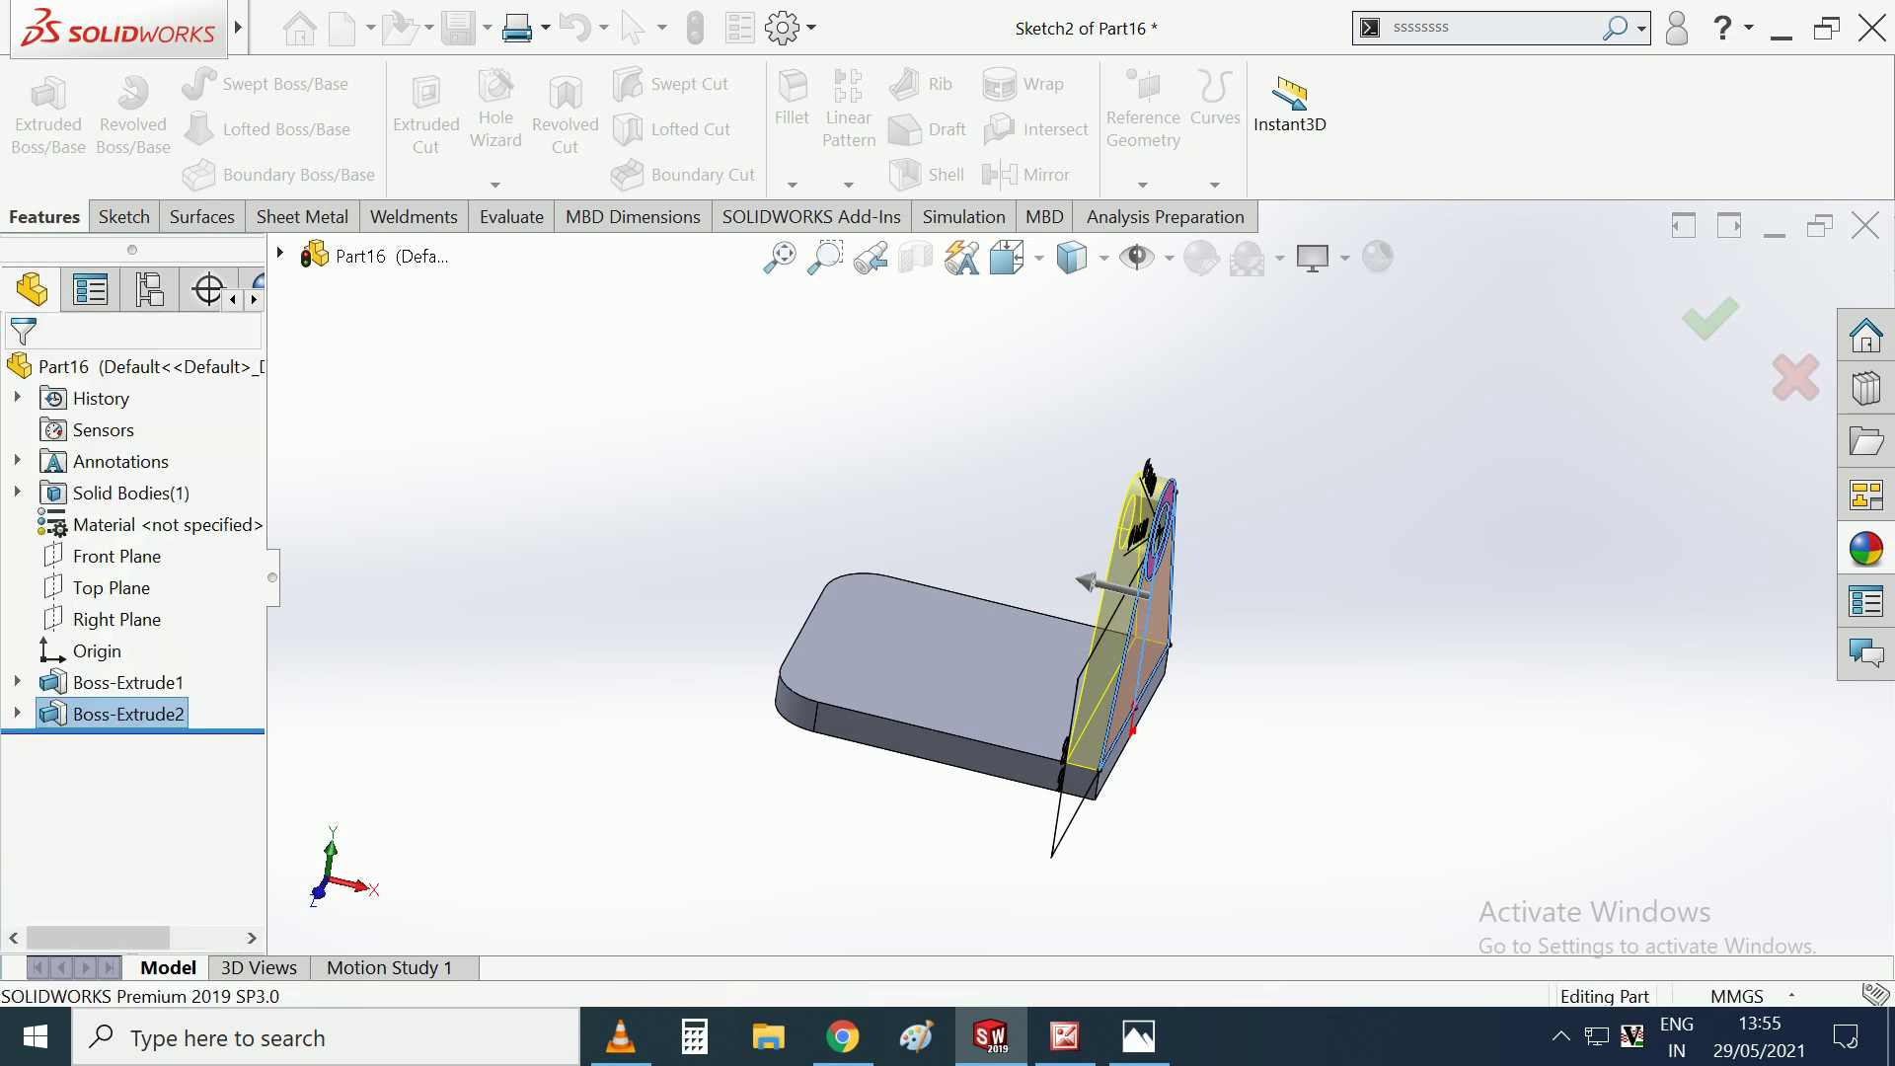
Start a new sketch on the upright's front face.
middle_click_drag(948, 592, 1036, 591)
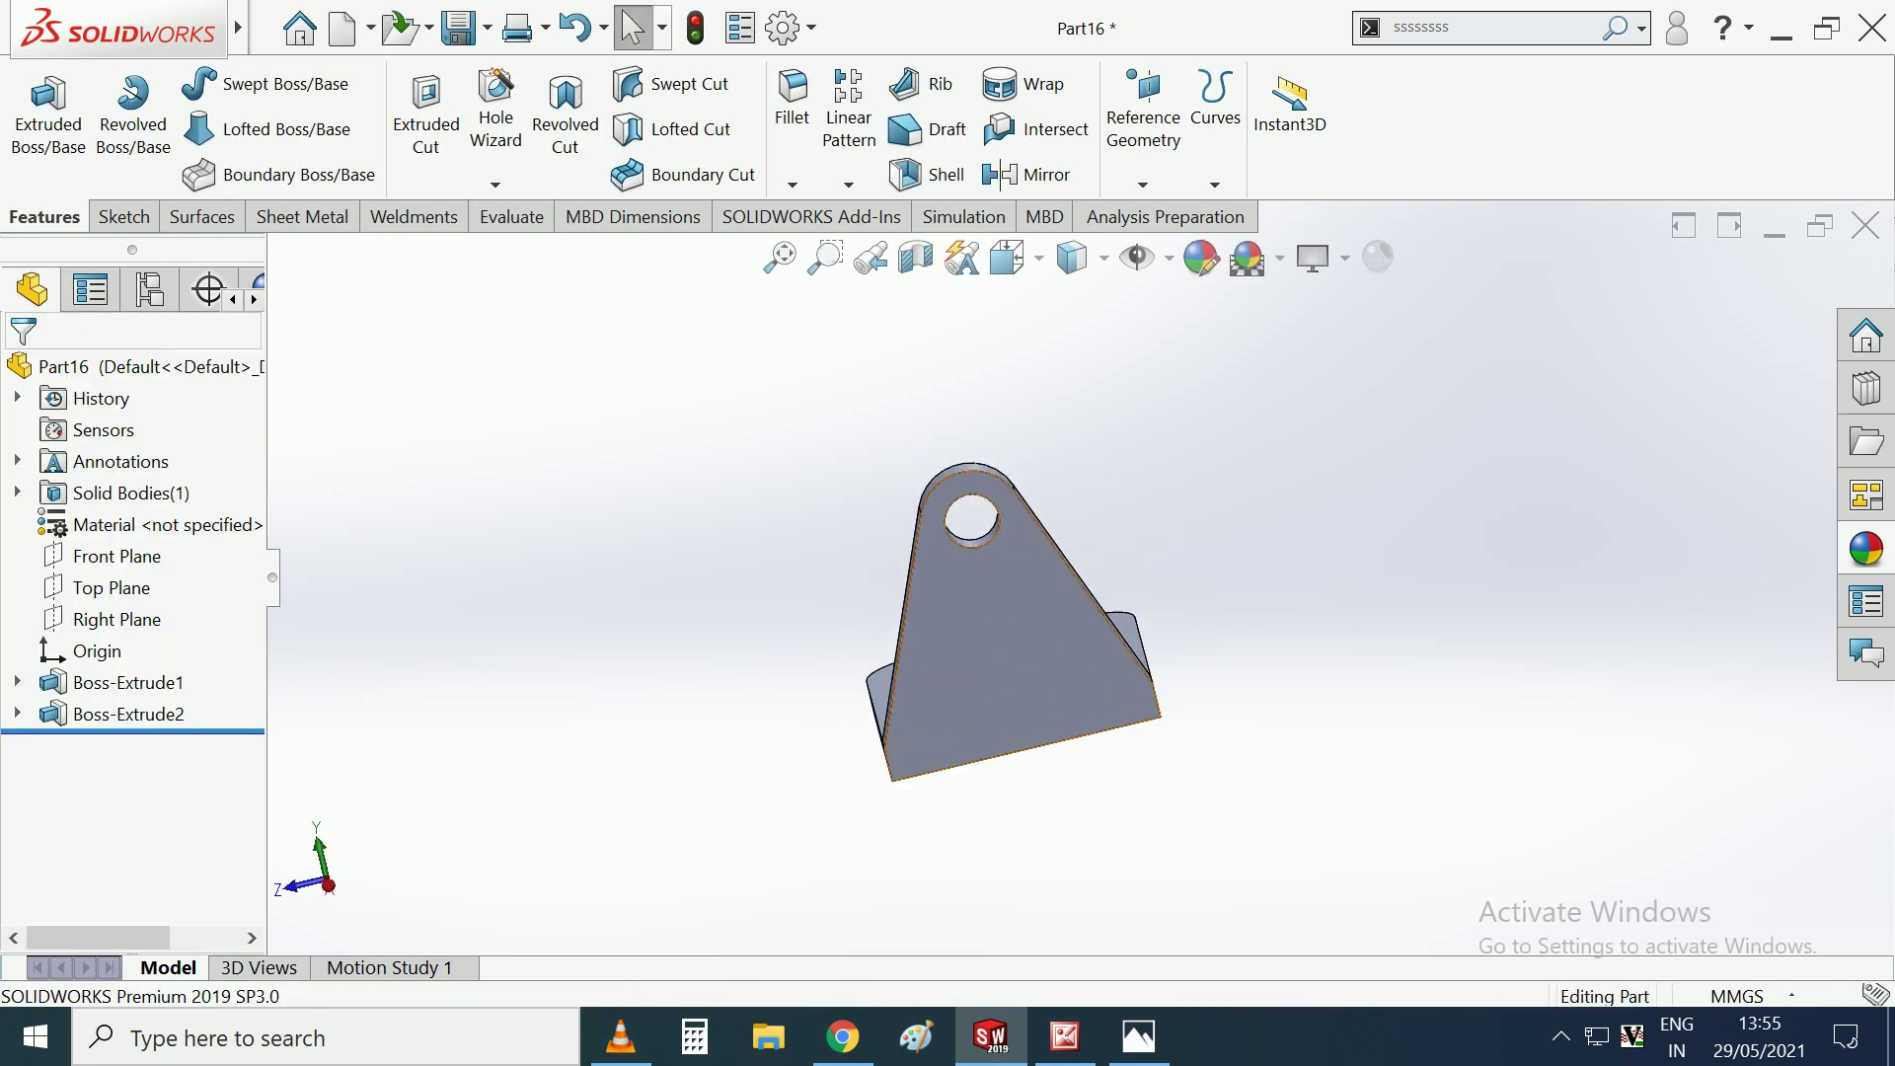
left_click(1035, 591)
left_click(1141, 526)
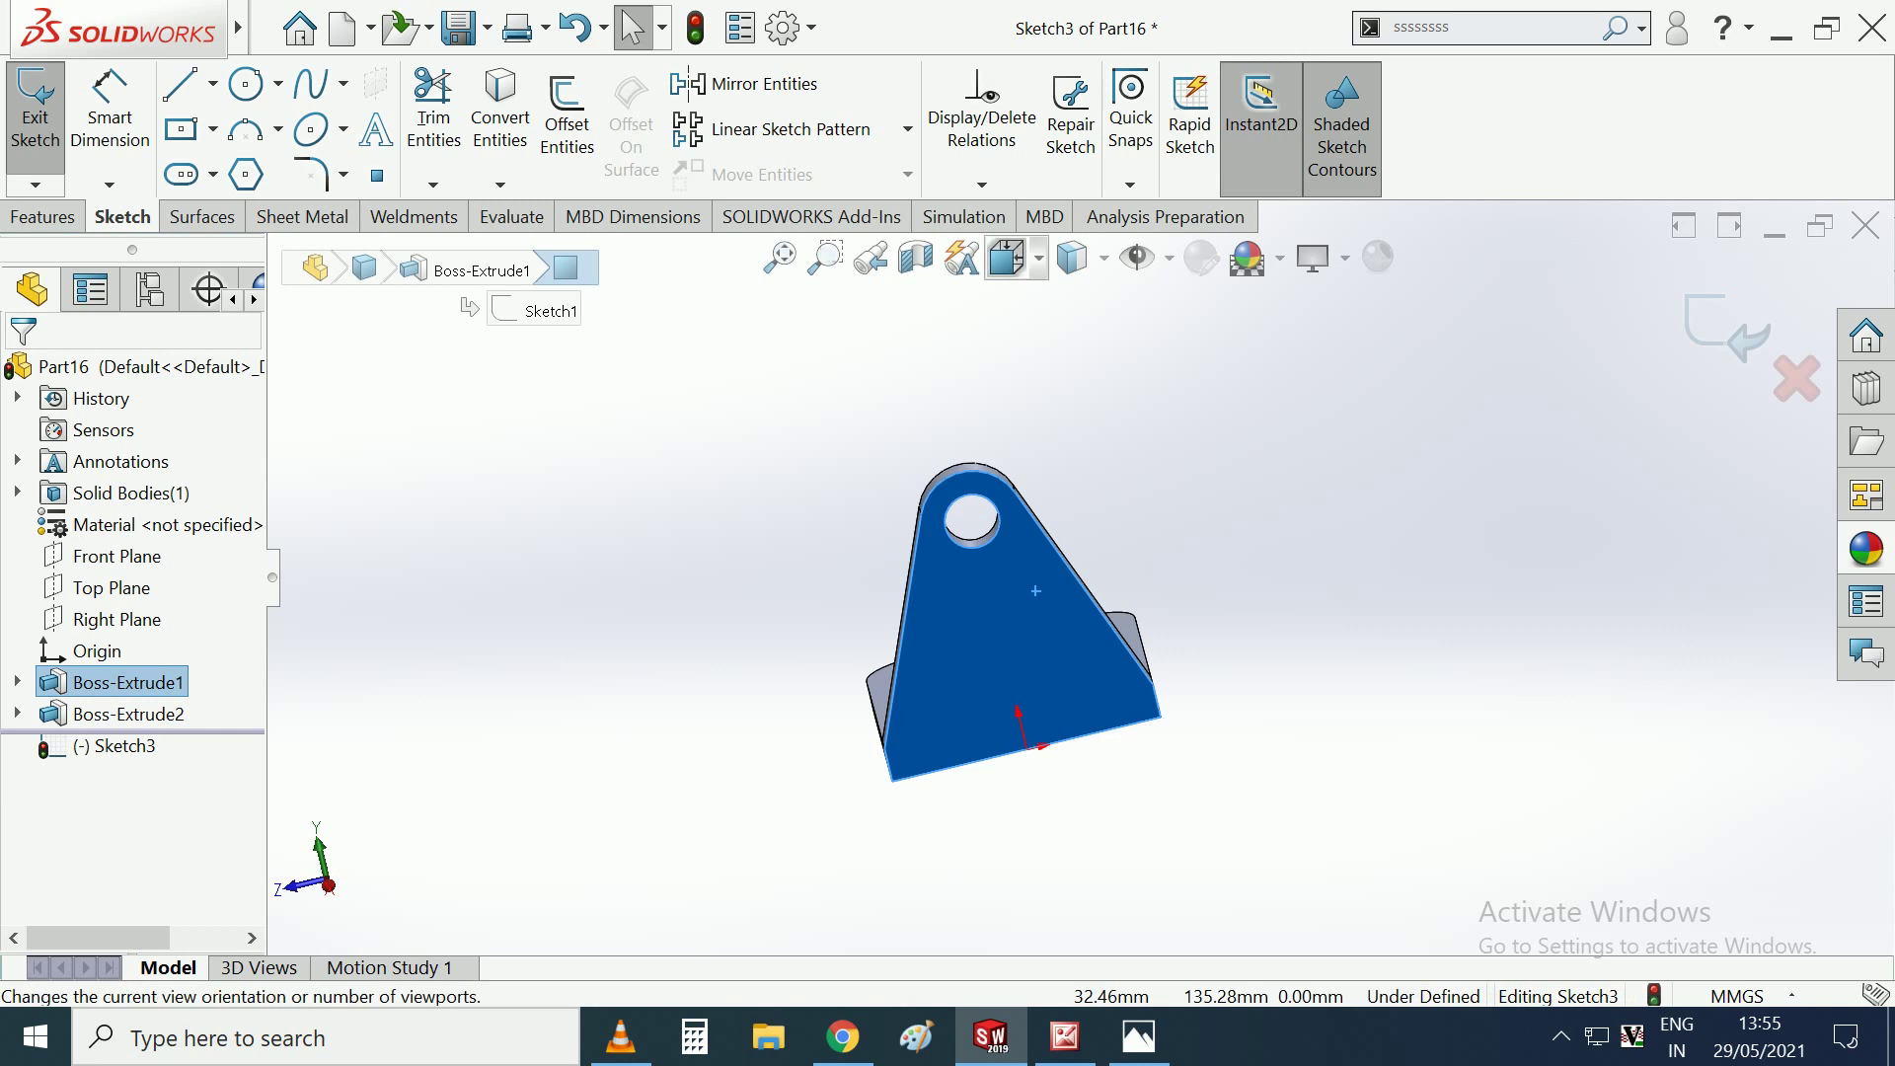
View the upright's face straight on and draw two concentric circles at the hole centre.
left_click(1007, 258)
left_click(1199, 447)
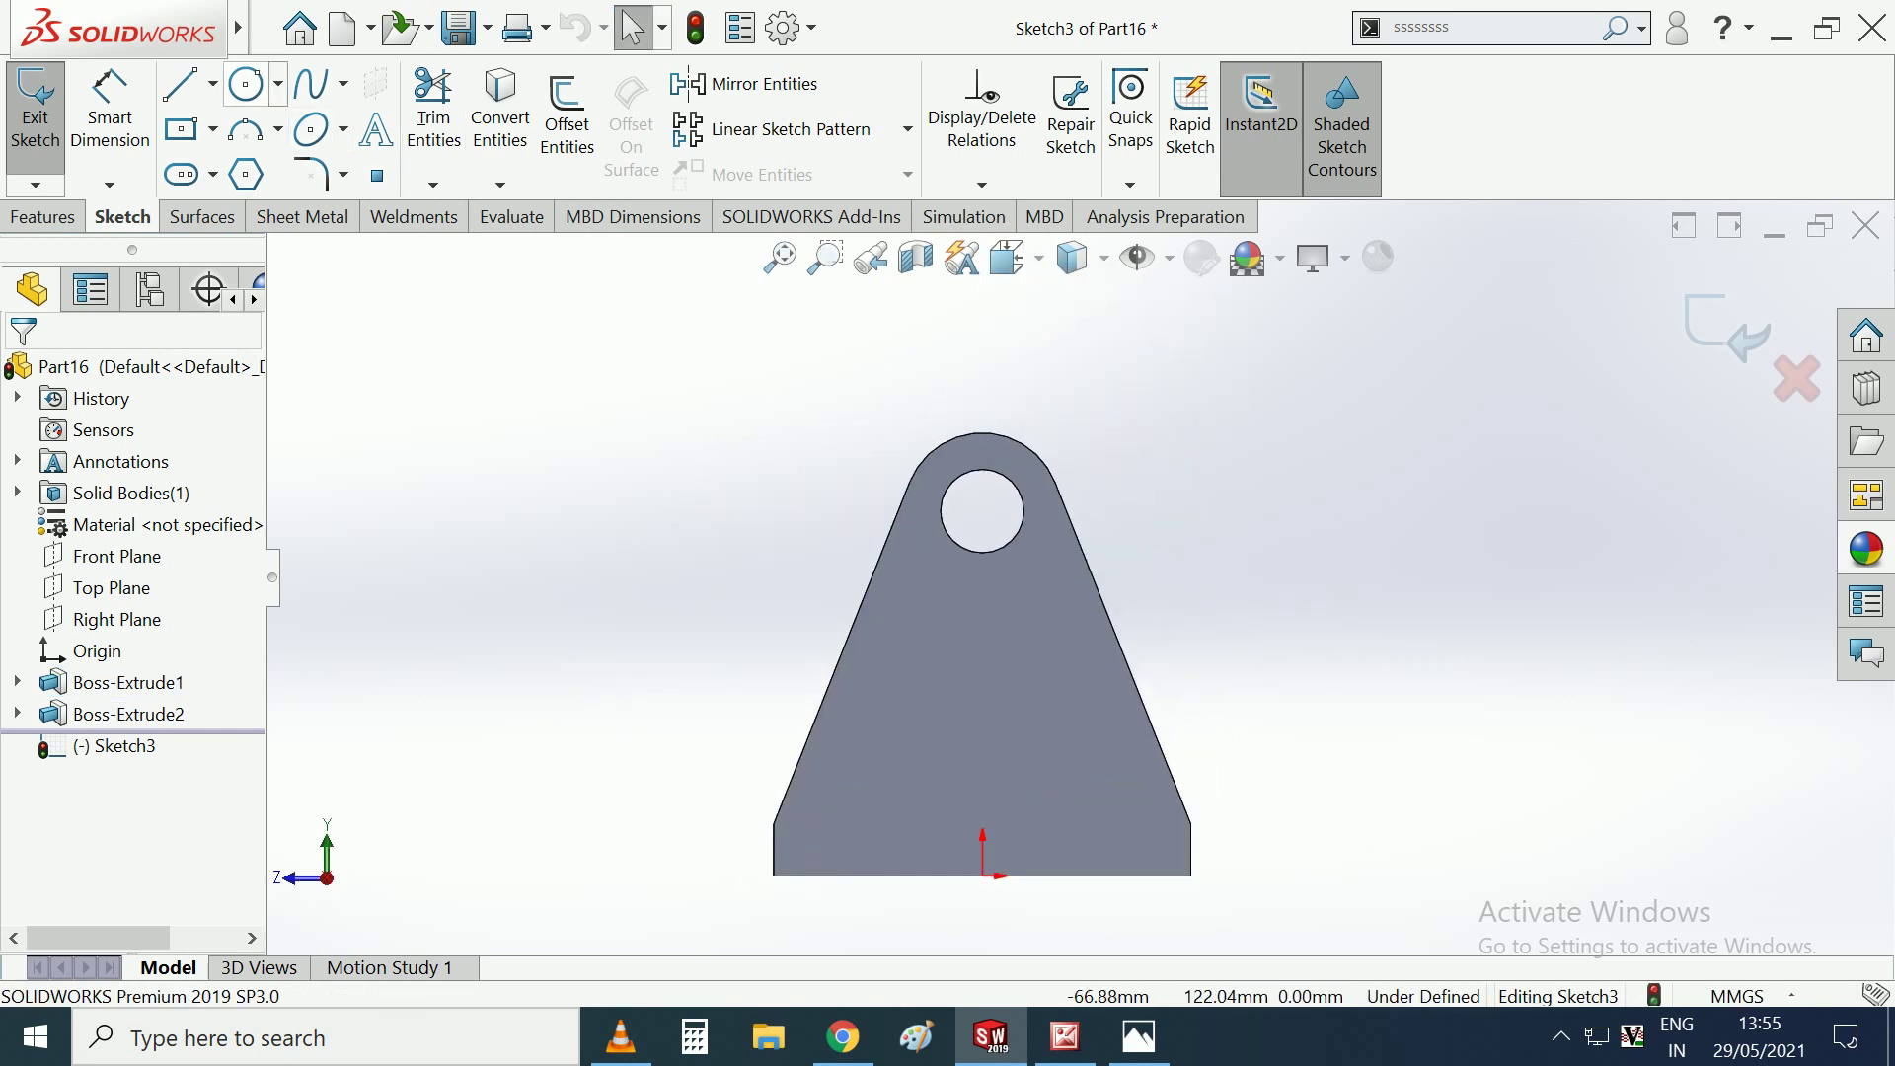
left_click(246, 84)
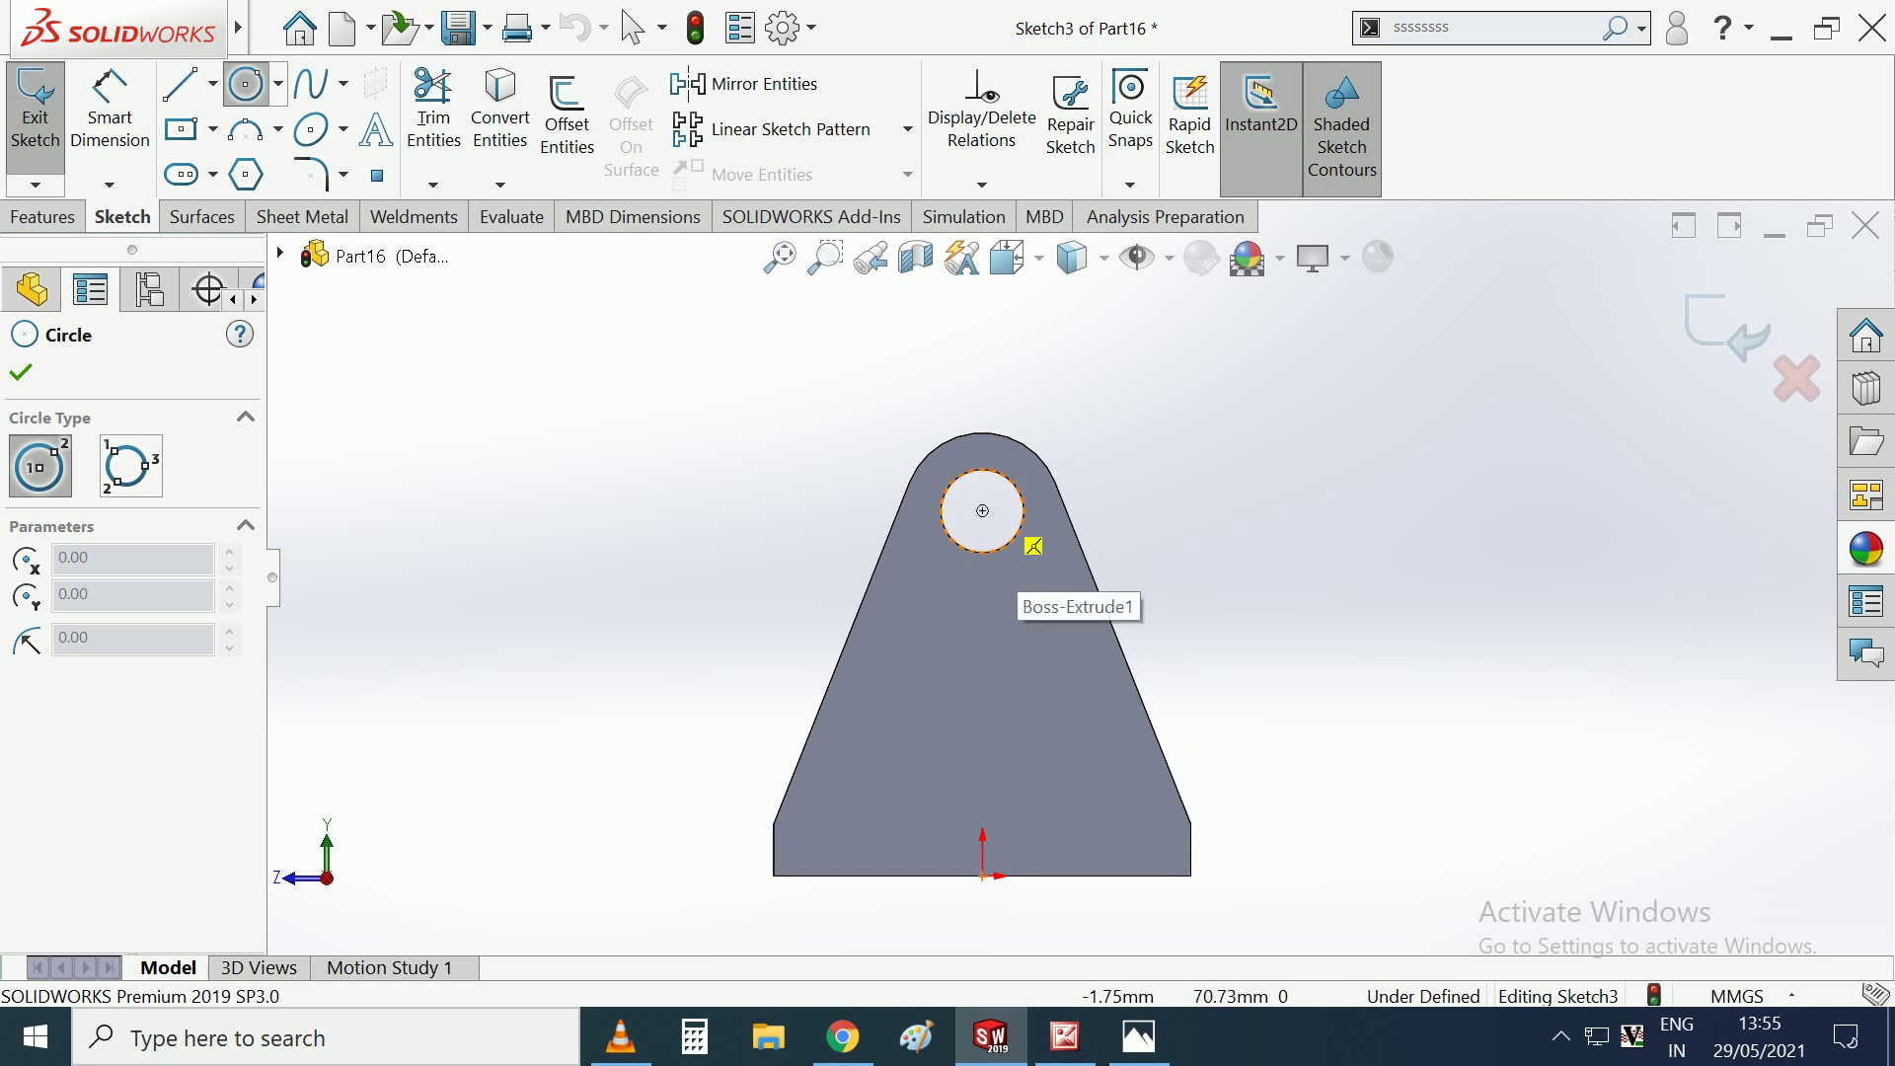
left_click(982, 511)
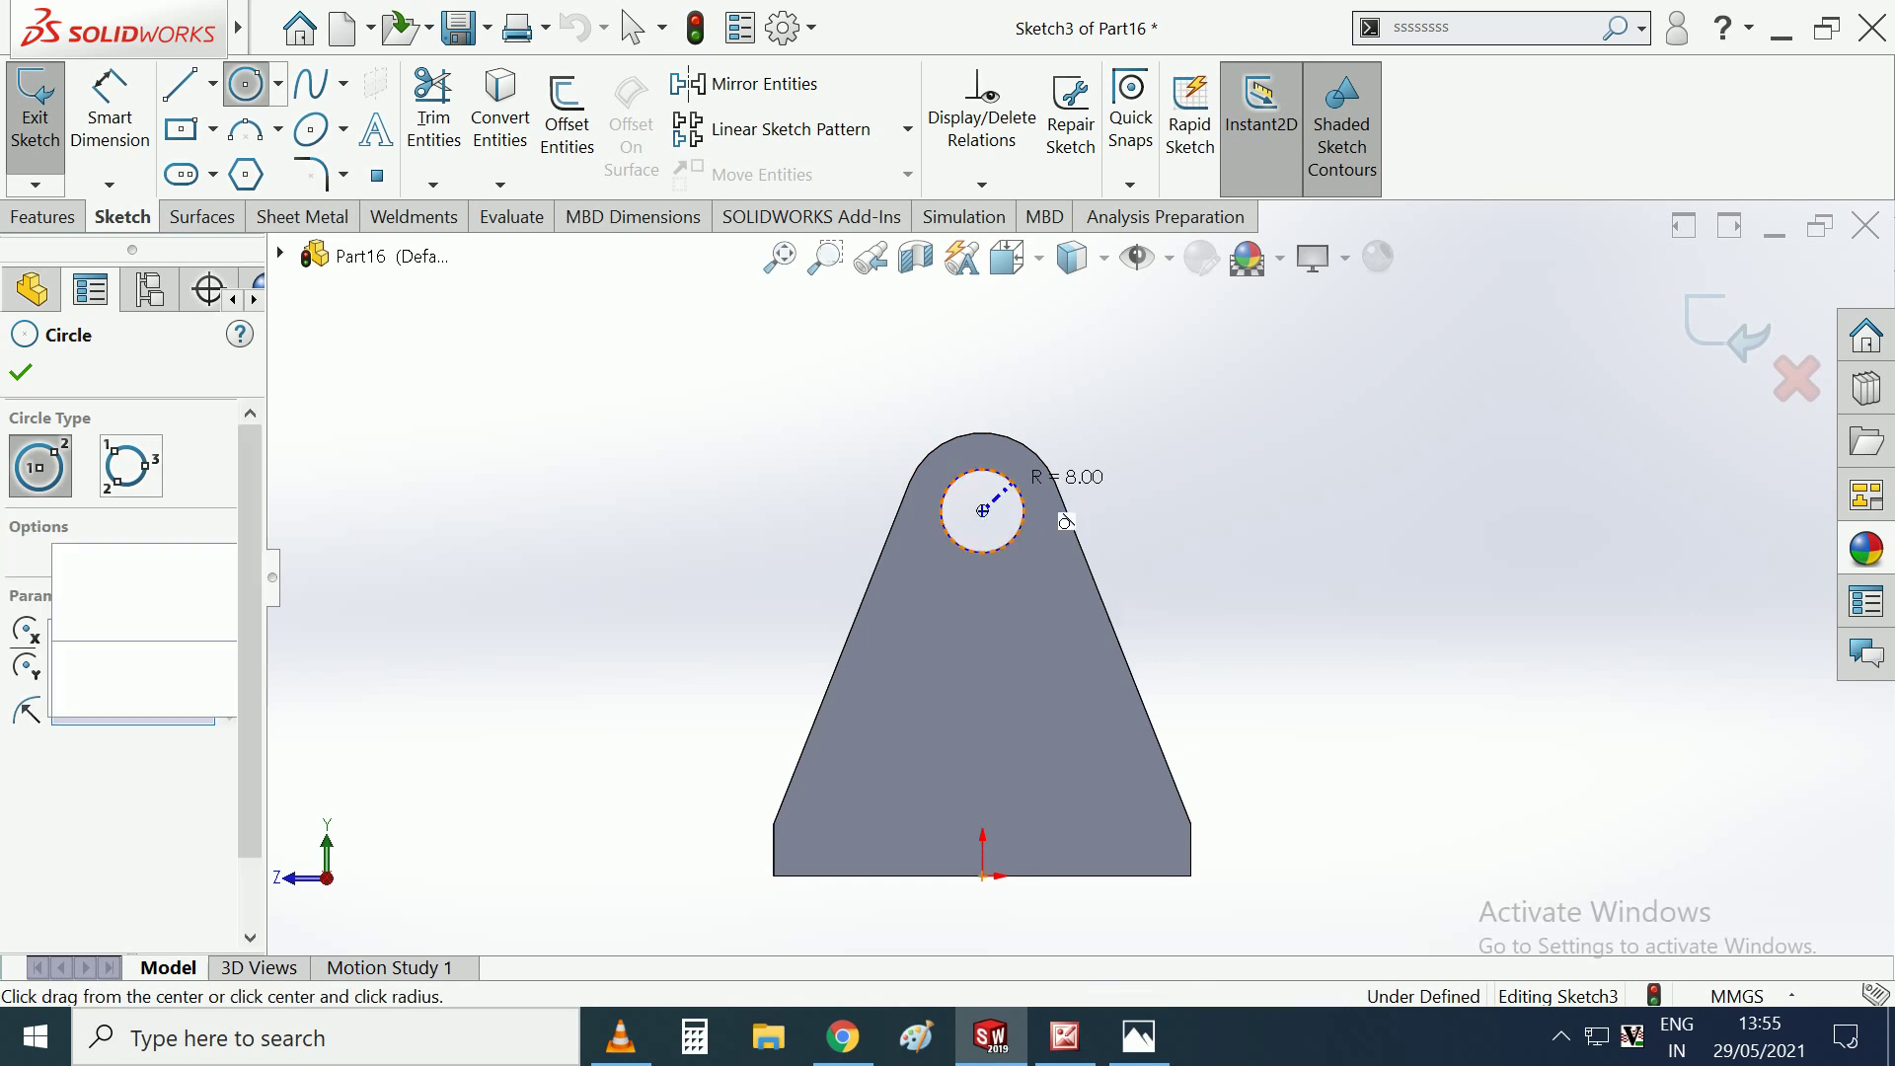
left_click(982, 511)
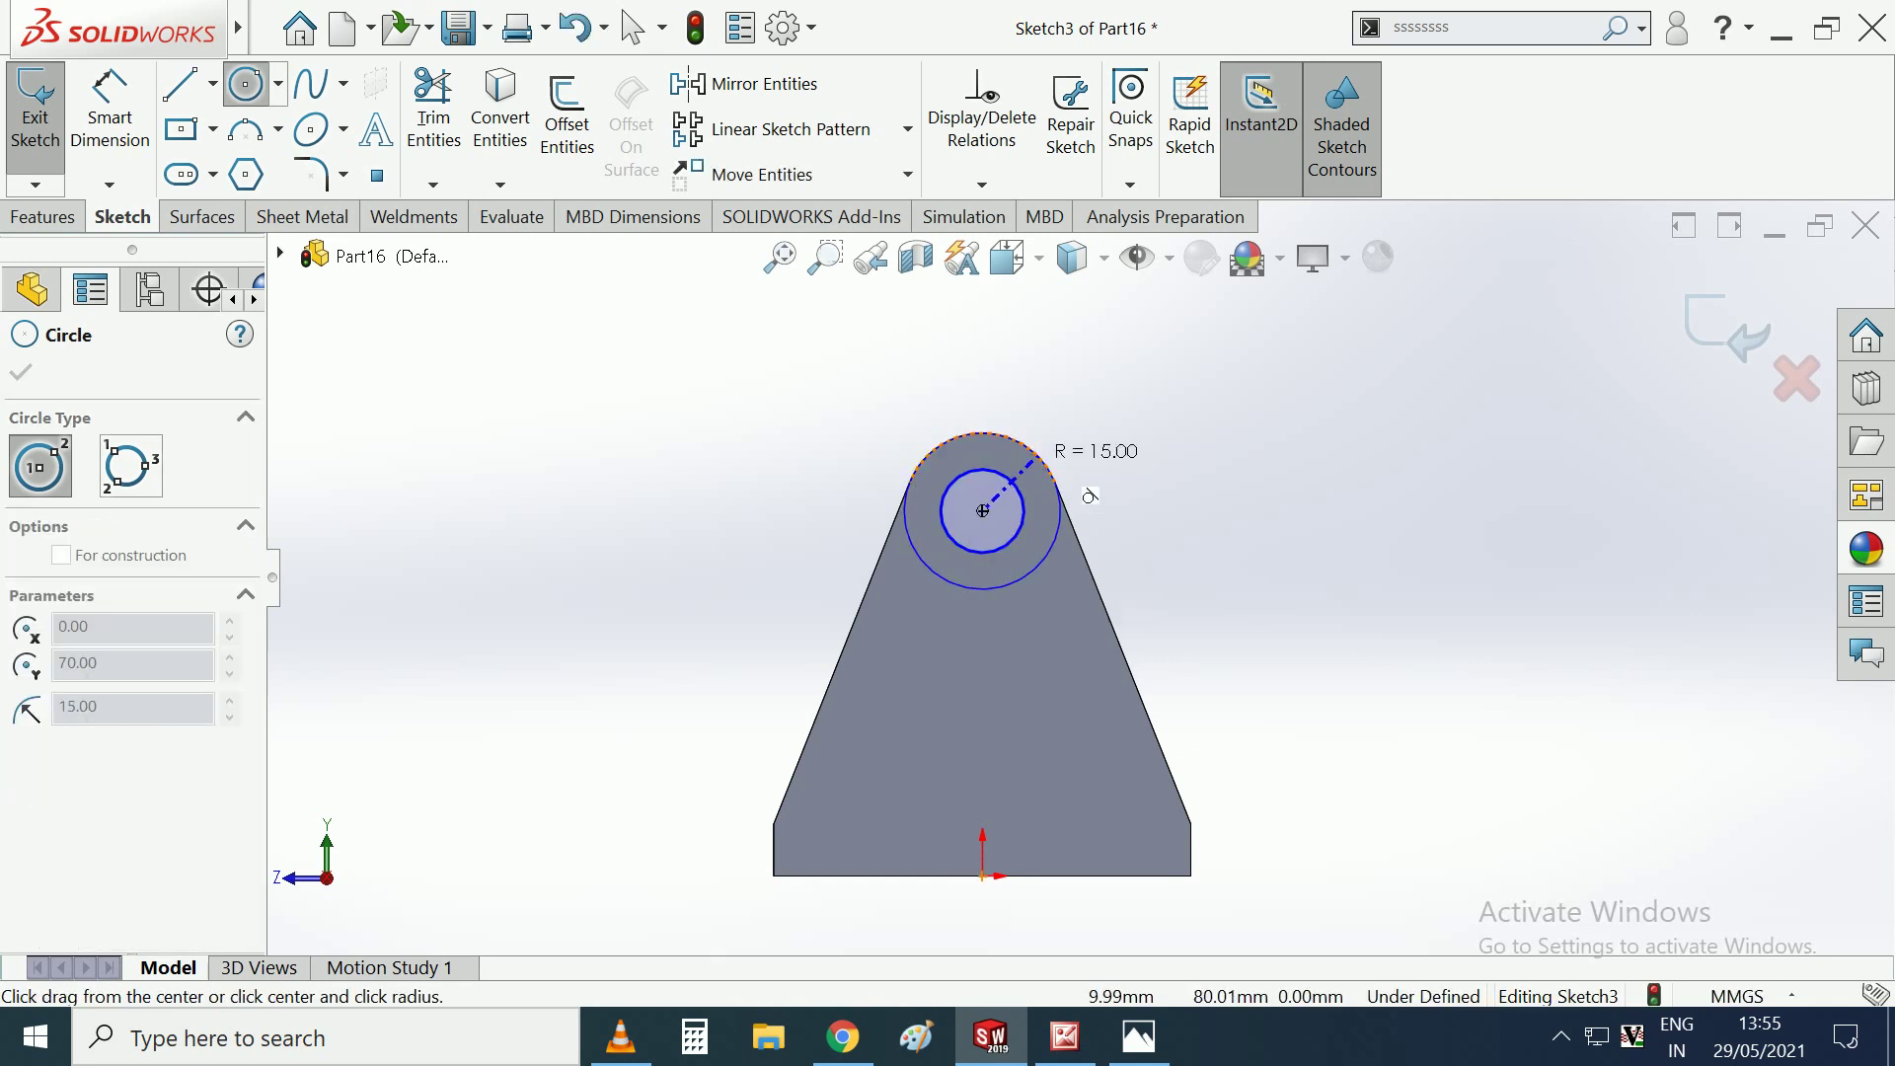
left_click(1081, 486)
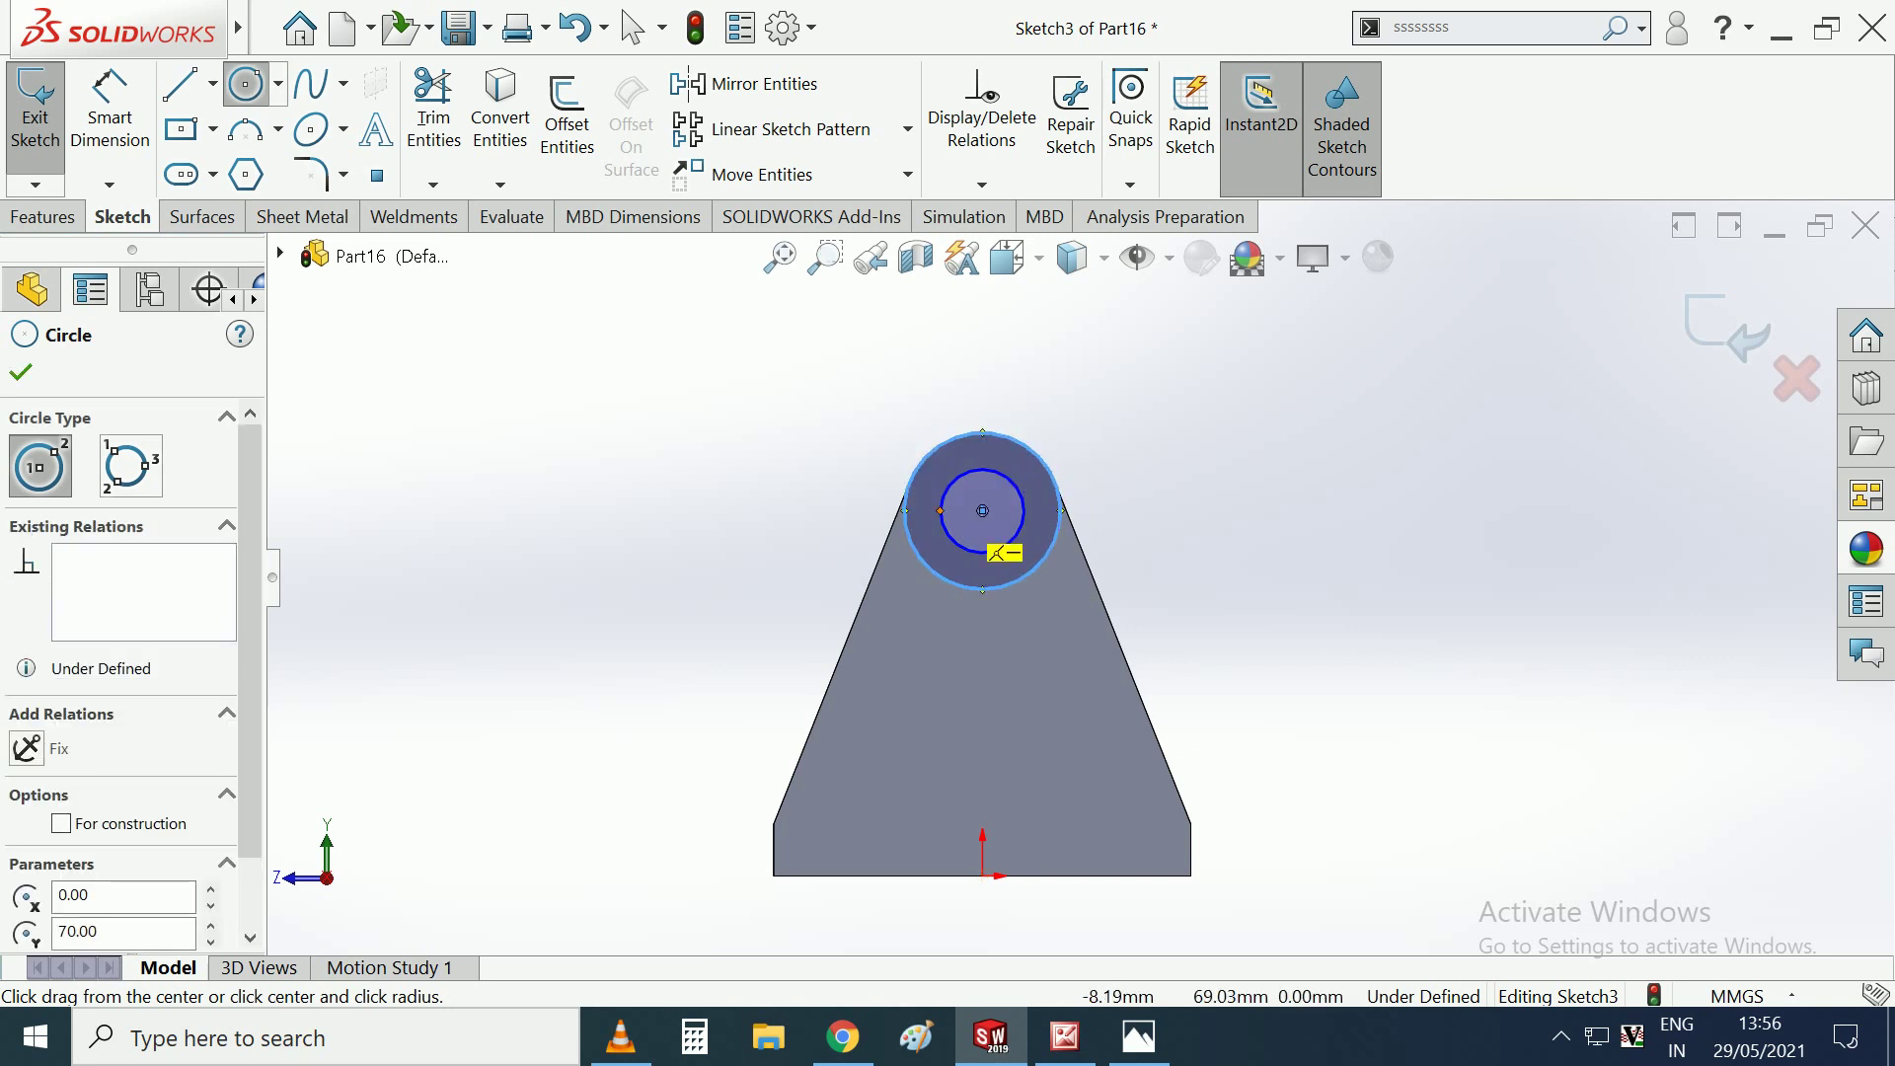
key("Escape")
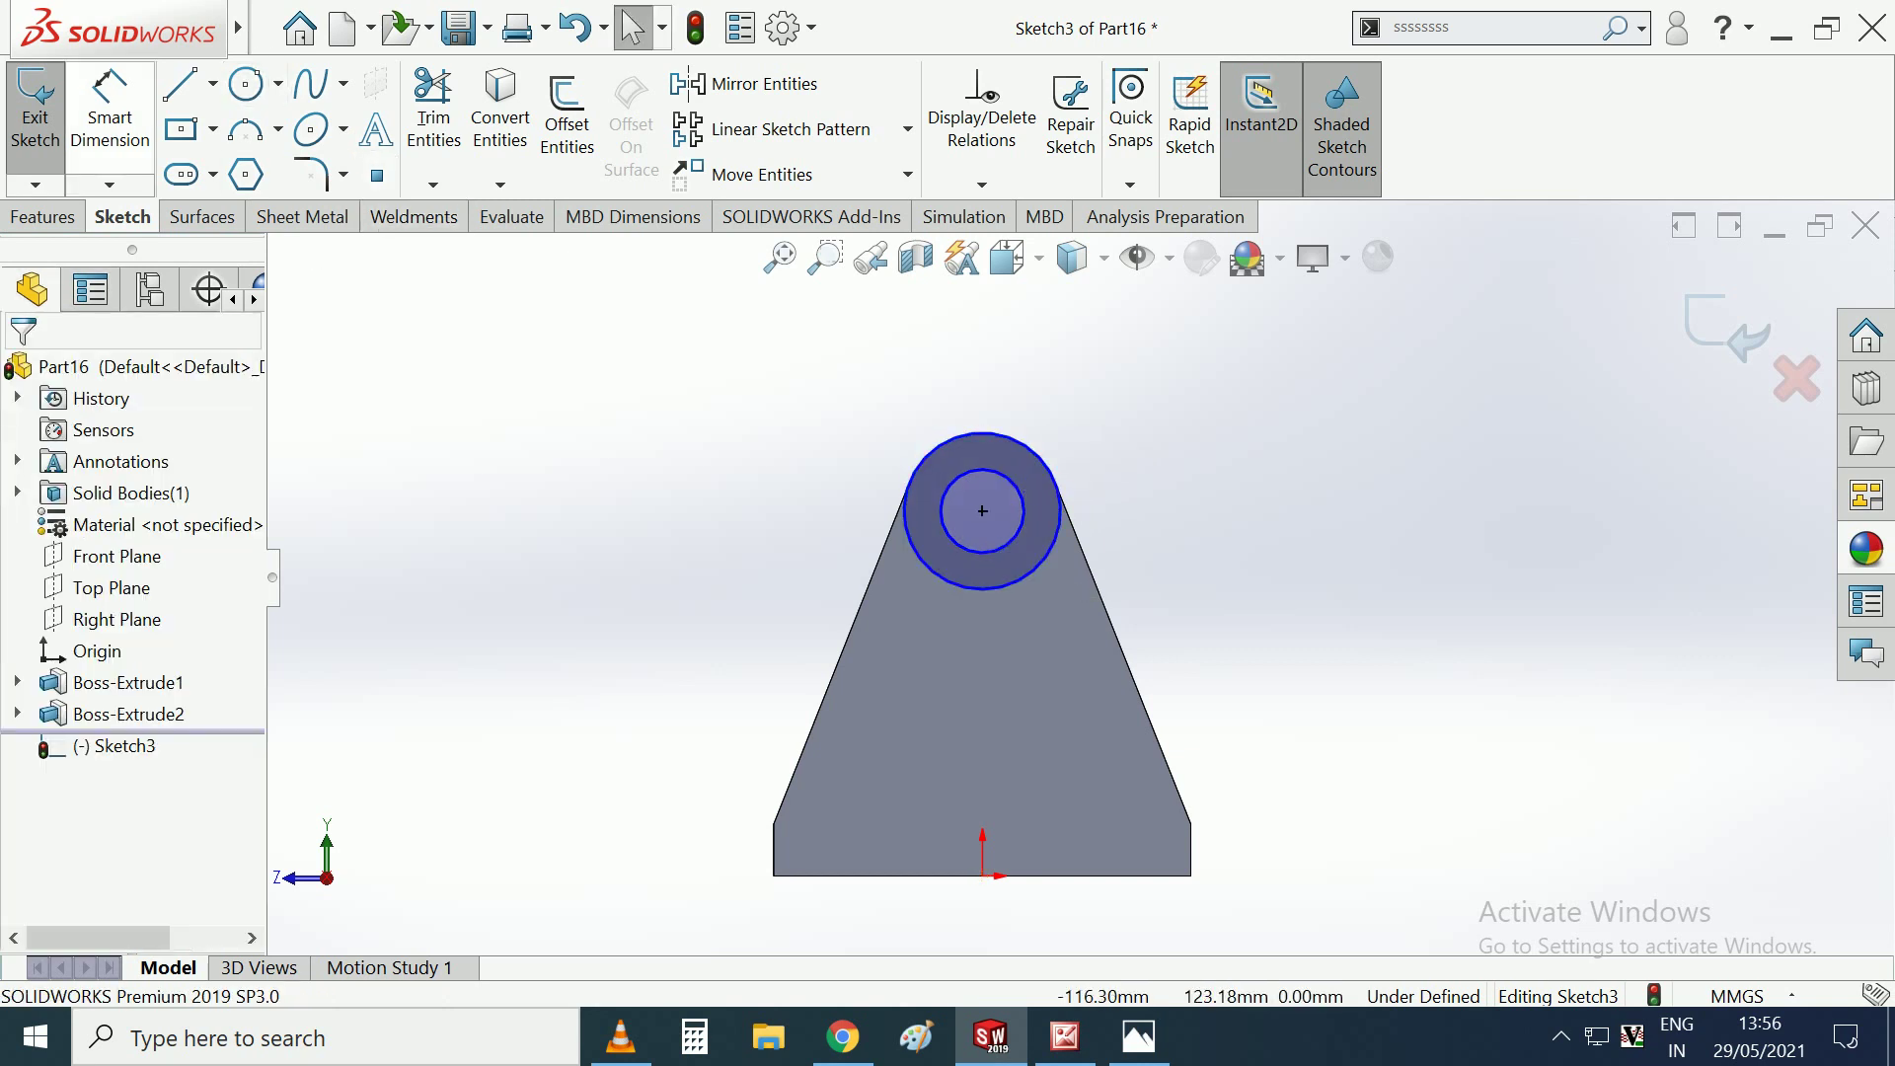
Dimension the inner circle to Ø16 mm and the outer circle to Ø30 mm.
left_click(109, 117)
left_click(943, 523)
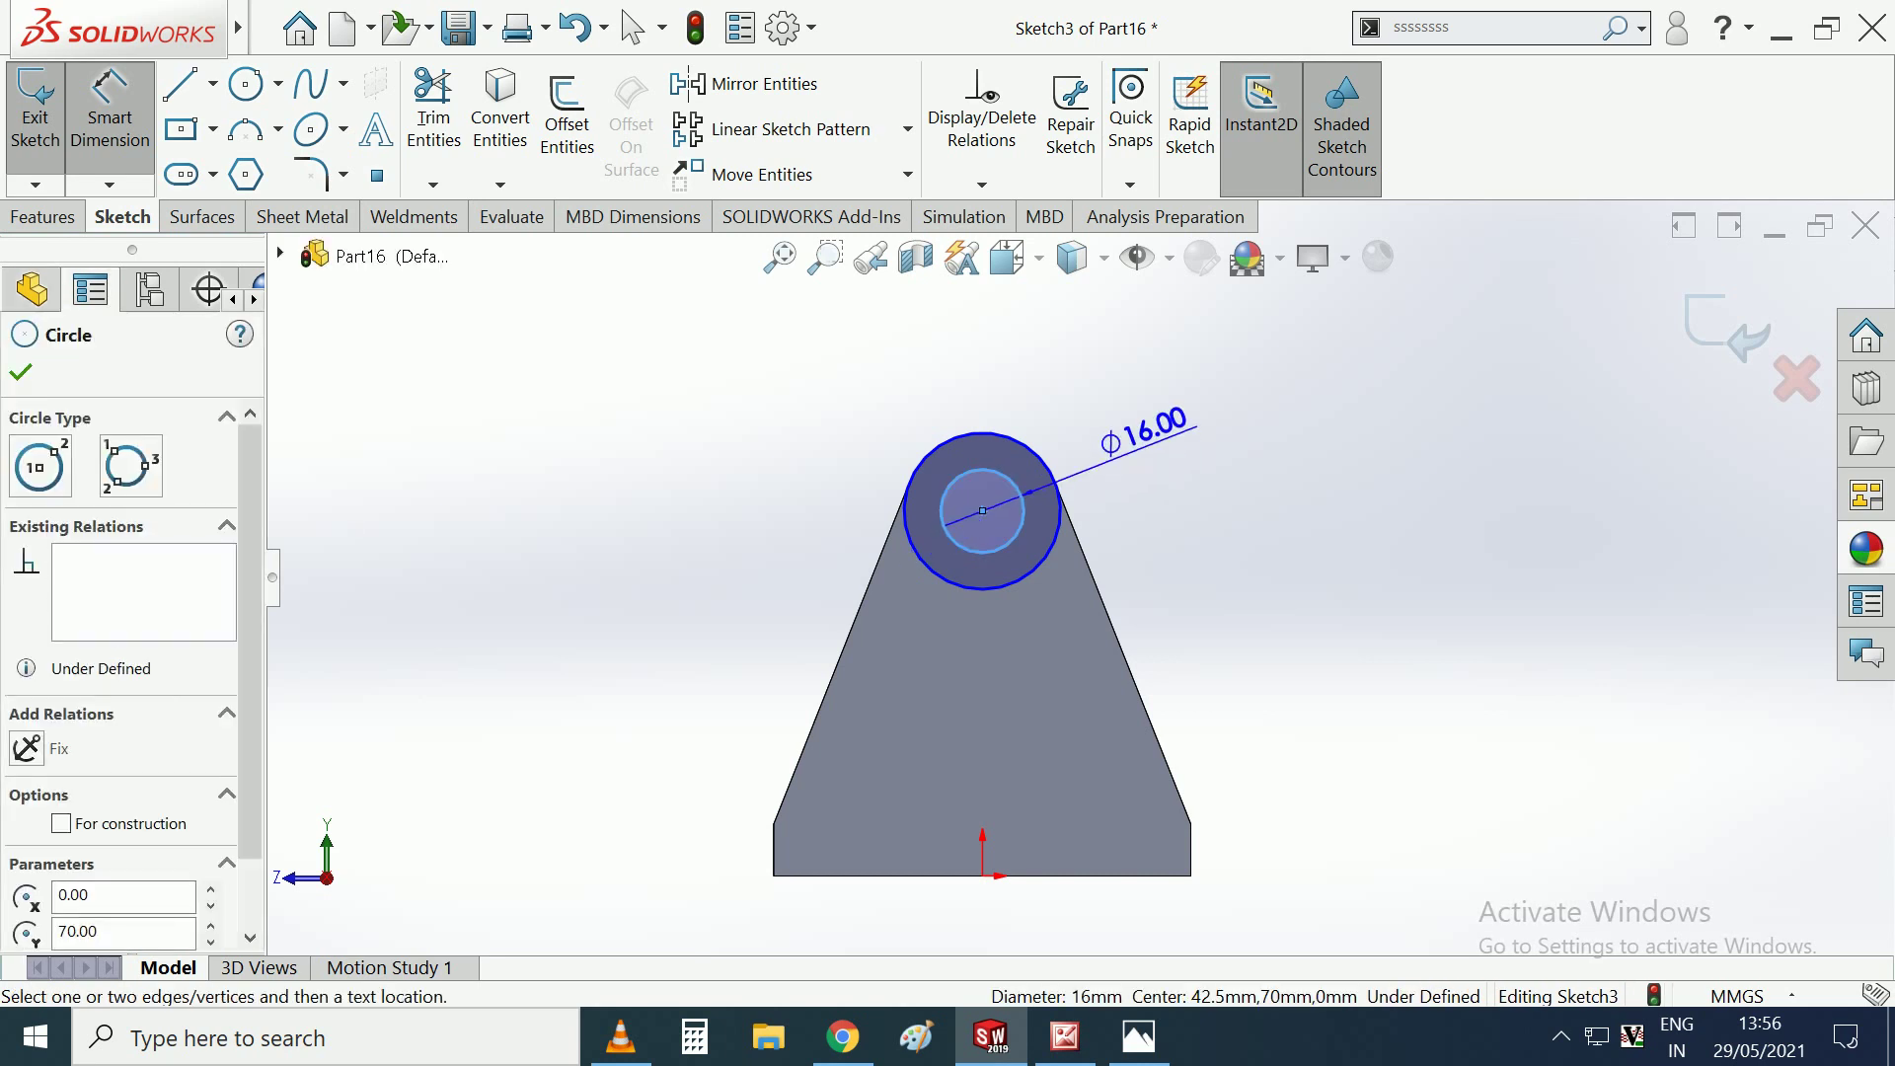
left_click(1145, 425)
type("16")
key("Return")
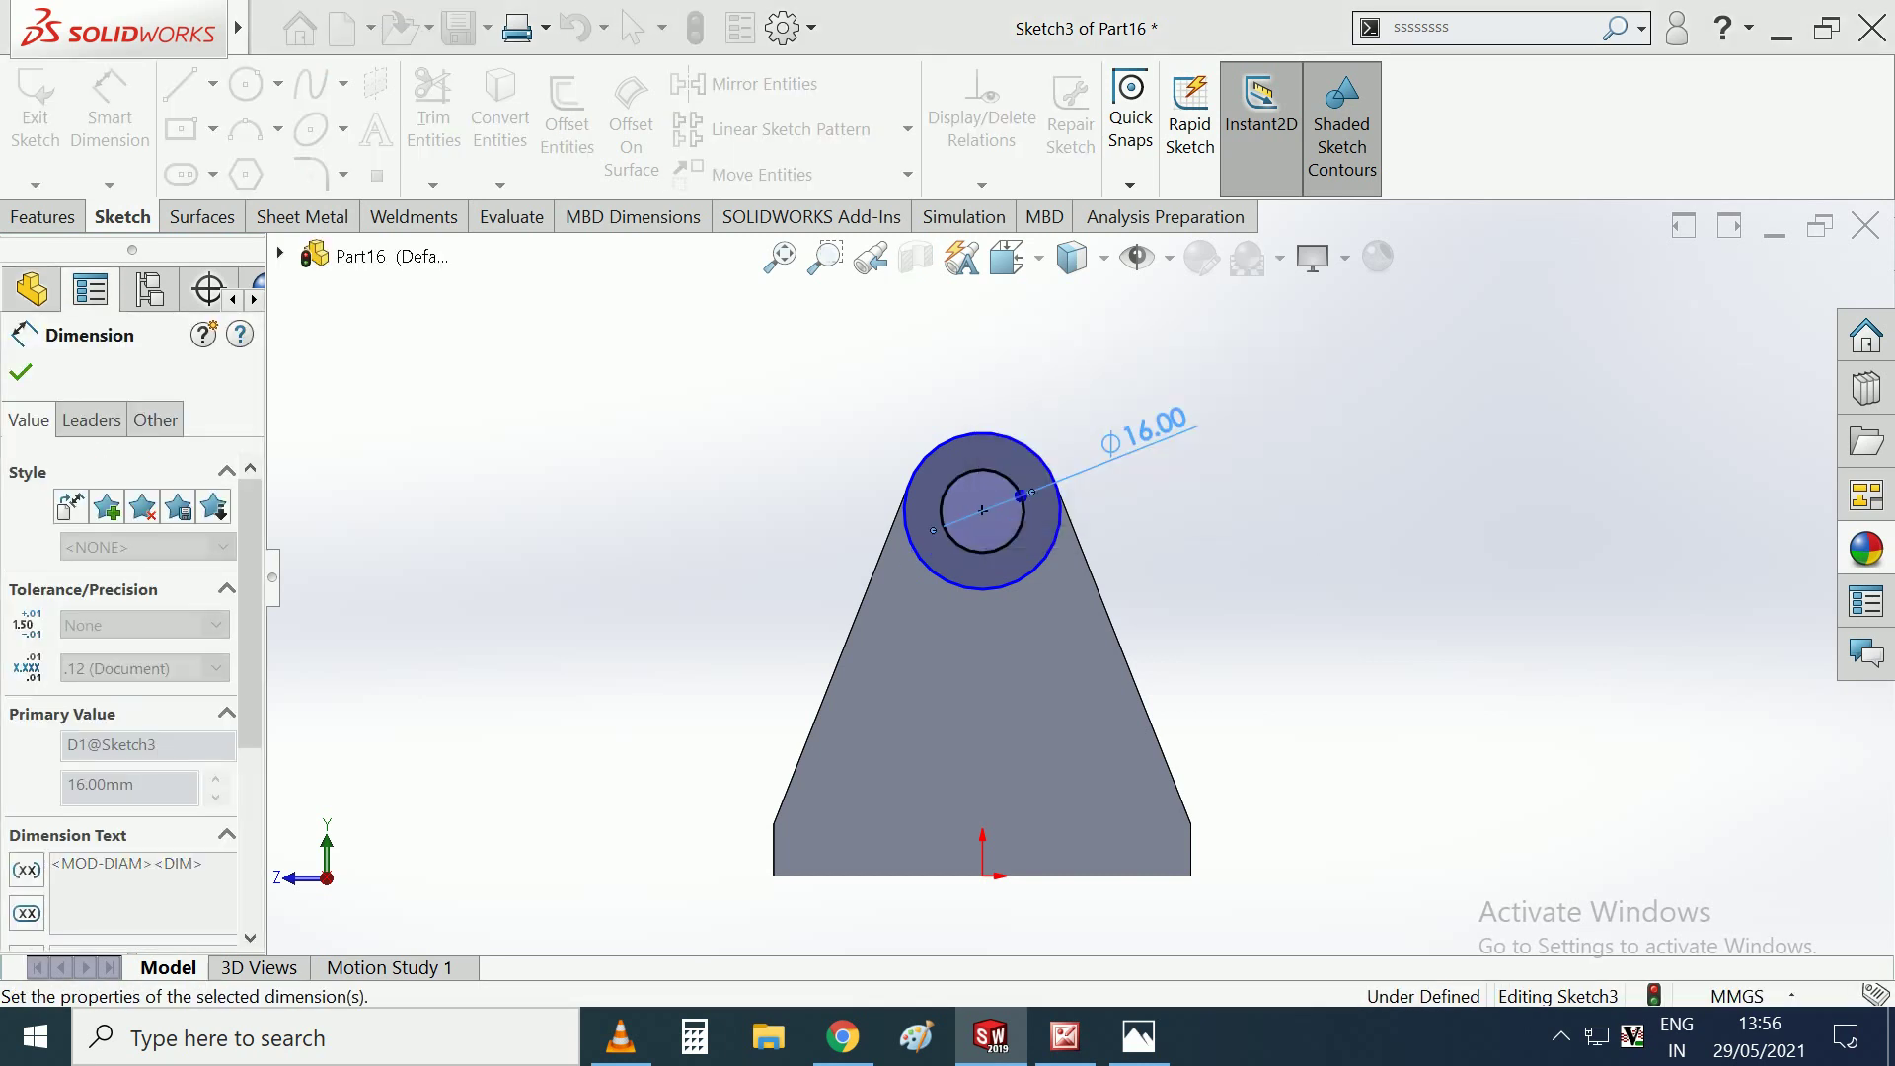
left_click(906, 508)
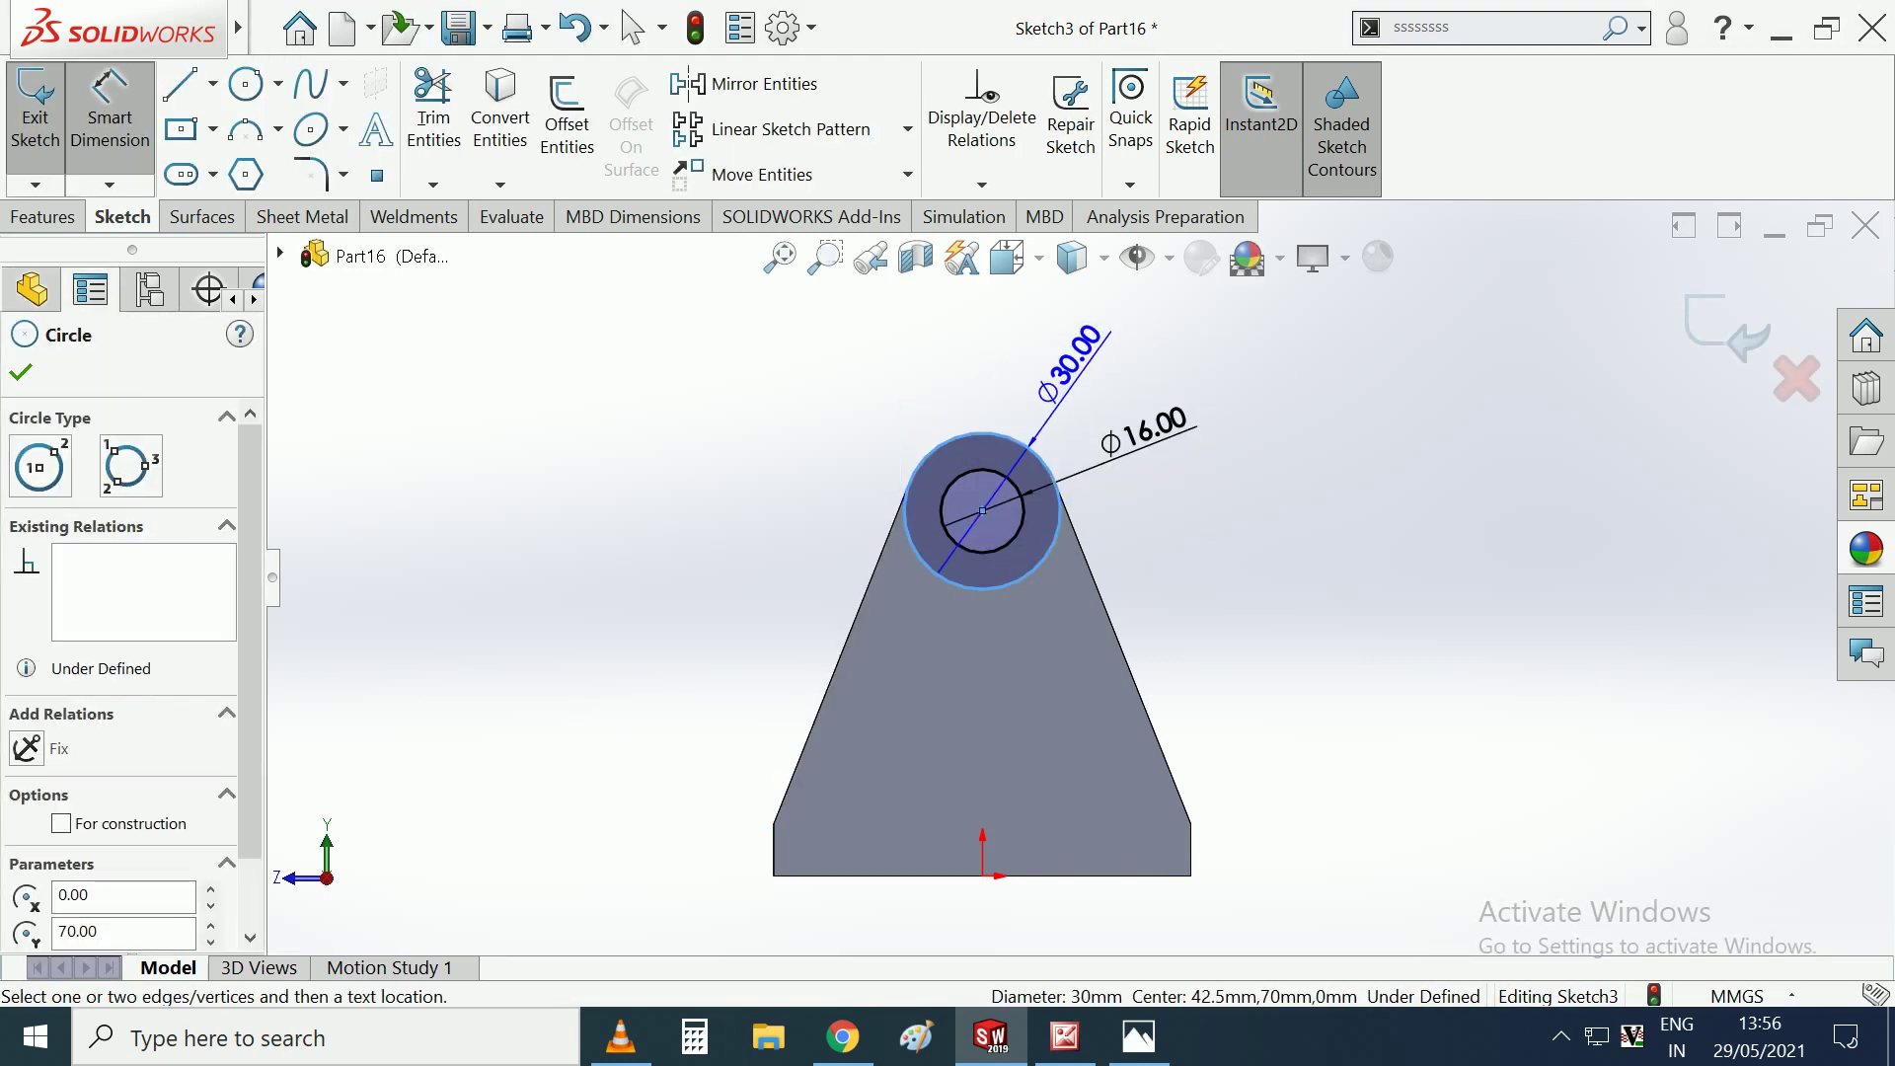
left_click(1086, 355)
type("30")
key("Return")
Extrude the ring between the circles as a 15 mm blind boss, creating Boss-Extrude3.
scroll(1080, 580, "up", 2)
left_click(45, 216)
left_click(47, 109)
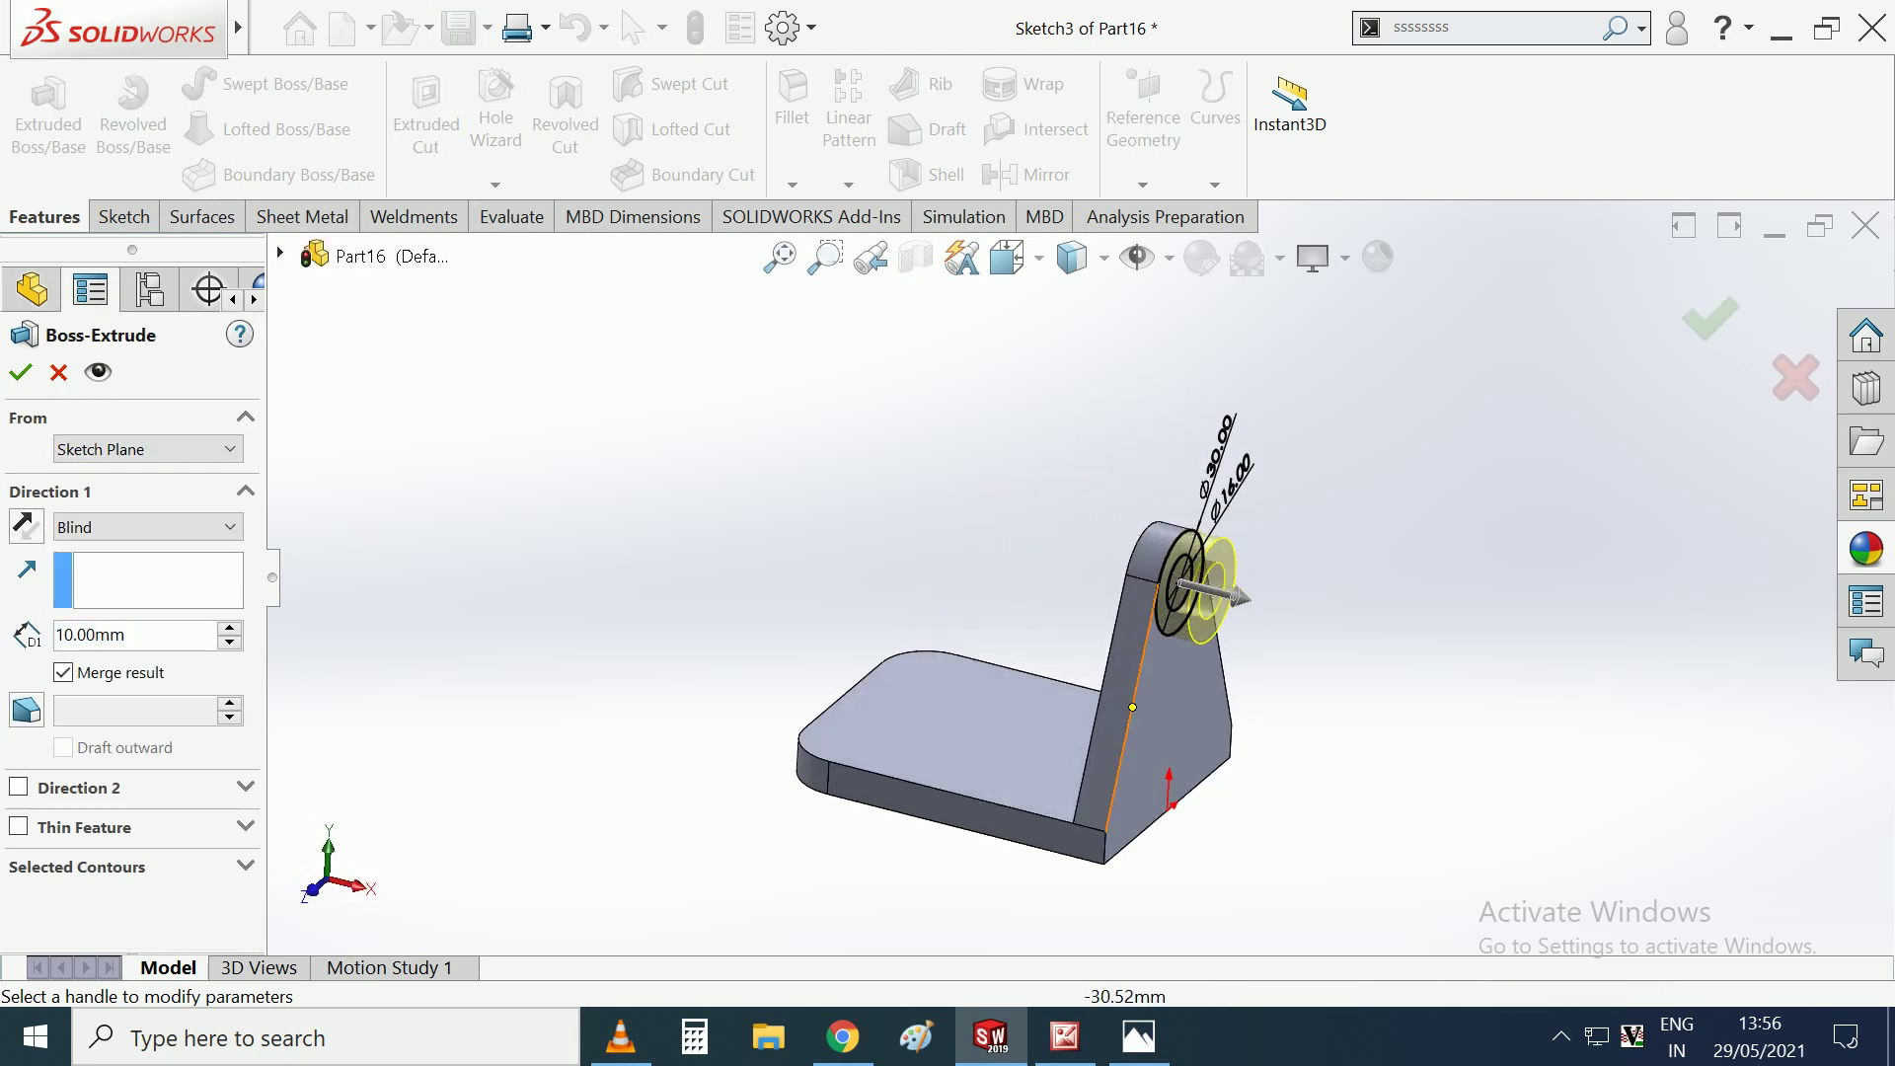
key("Up")
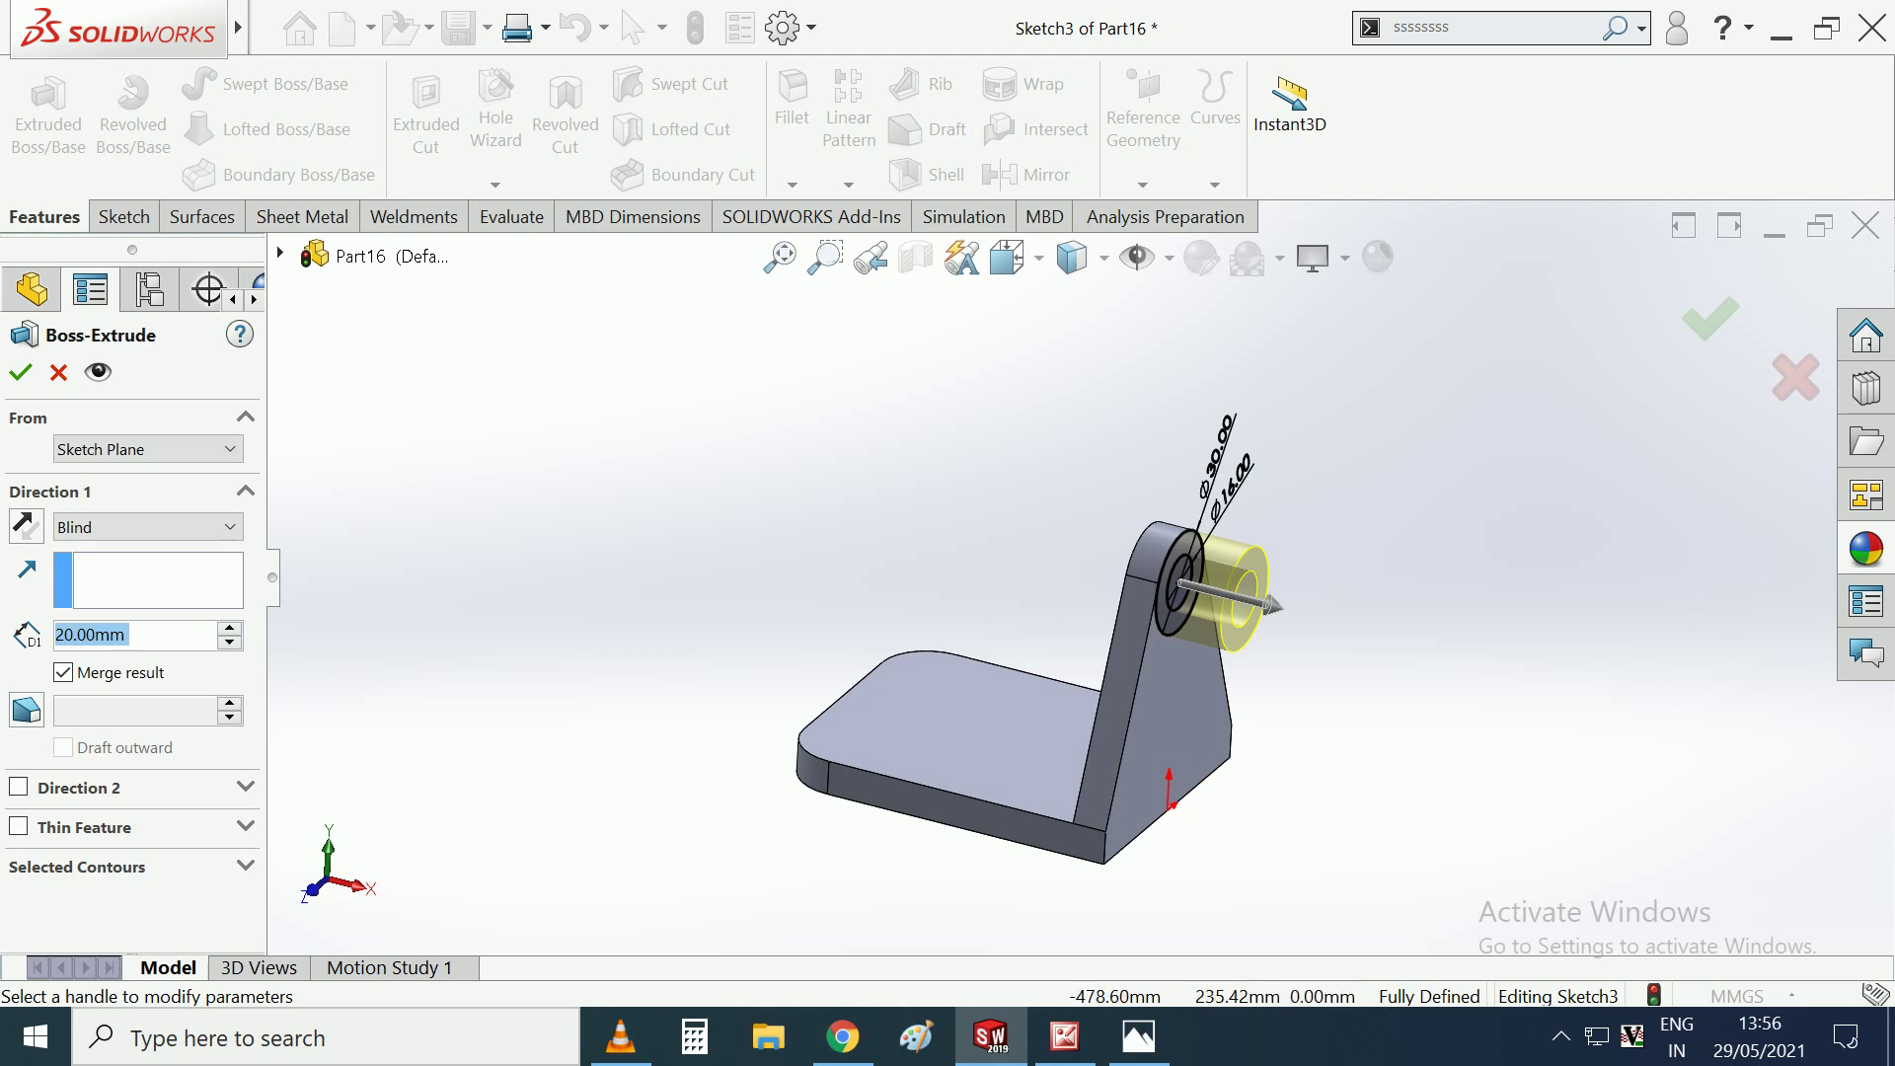
type("15")
key("Return")
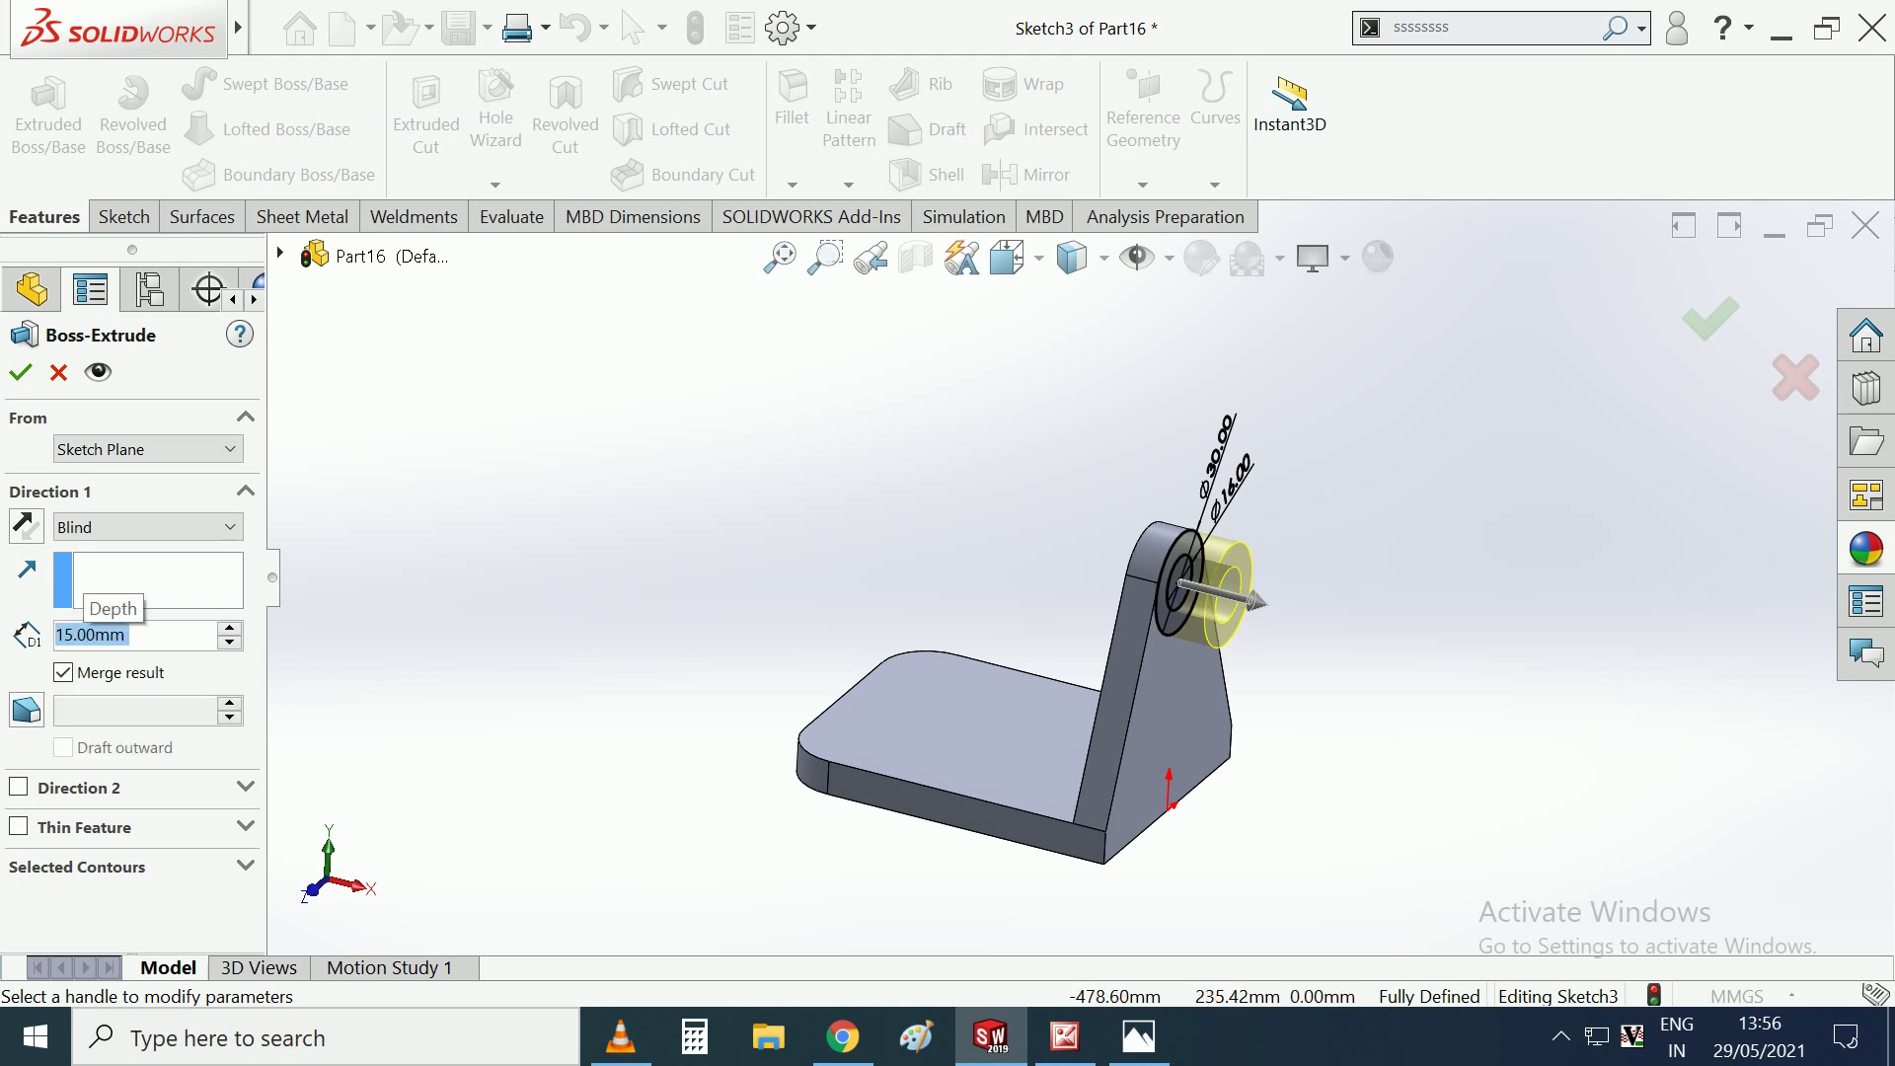
left_click(19, 372)
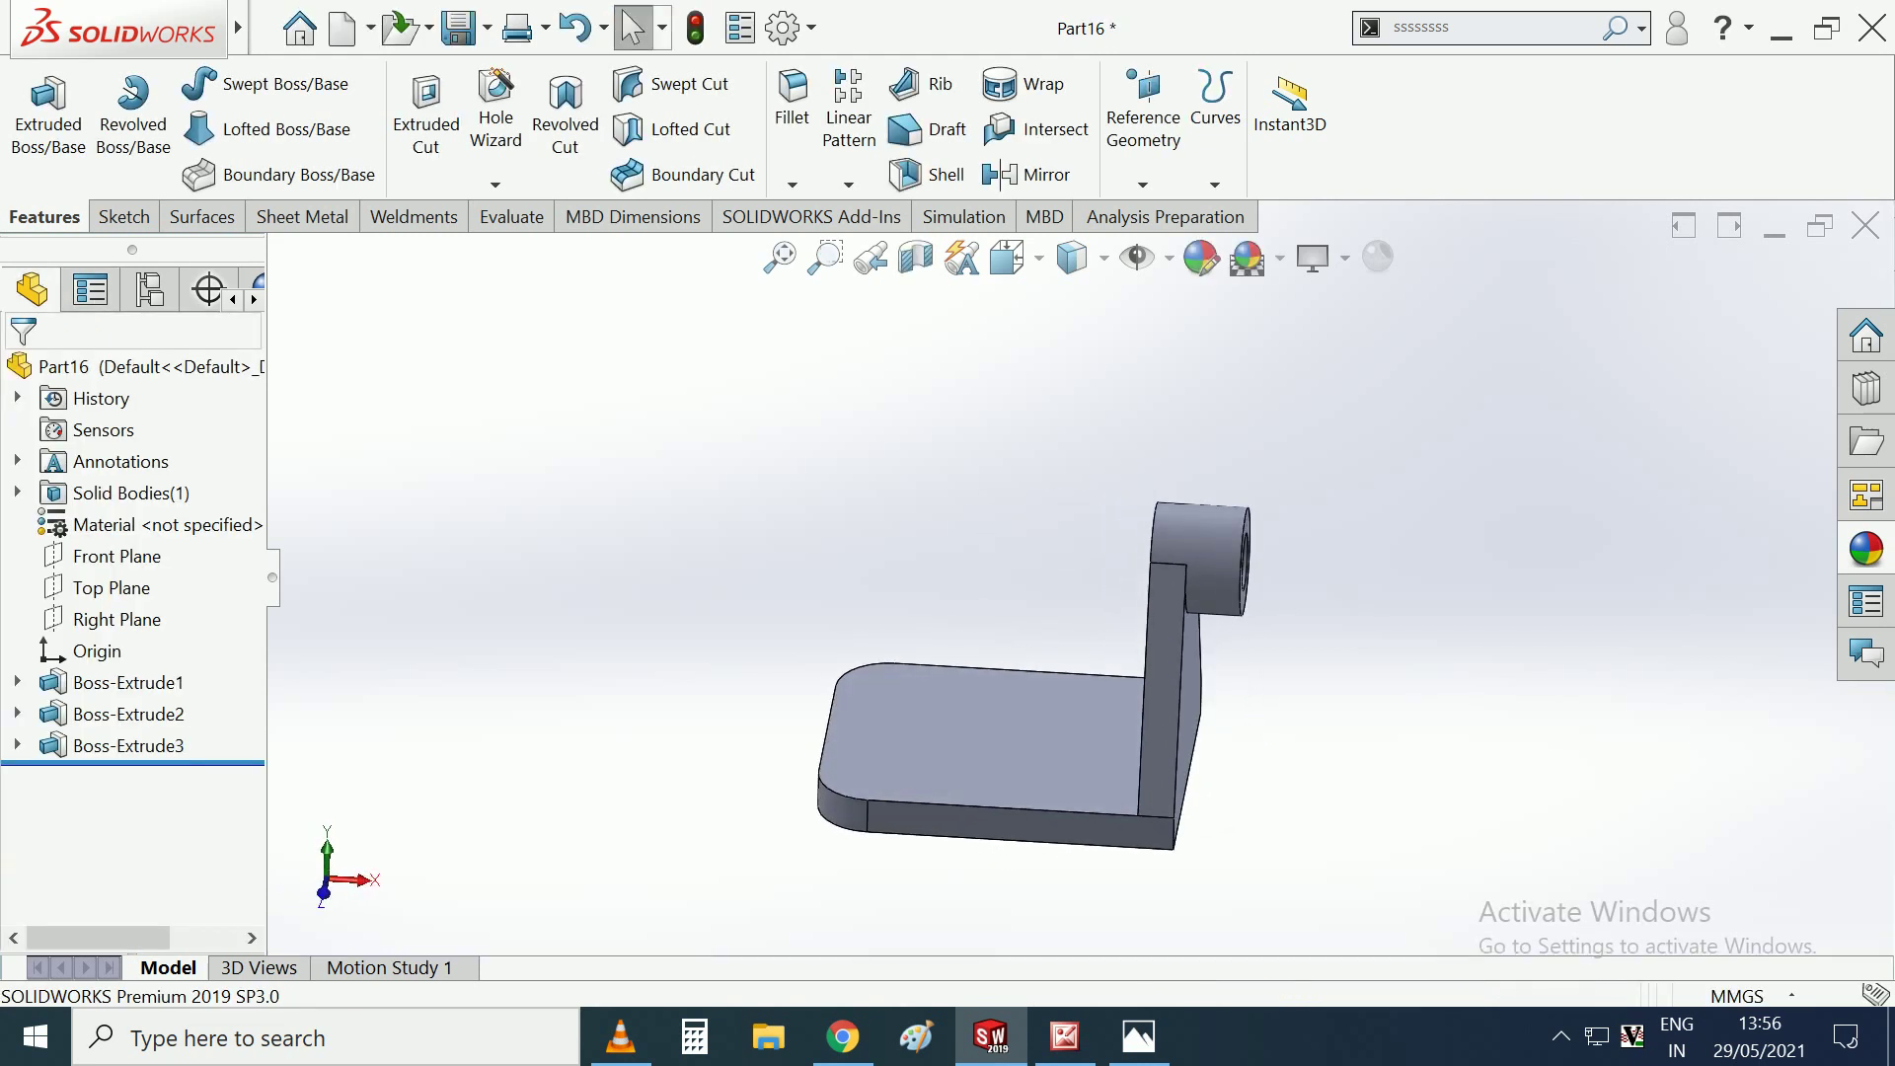
Start a new sketch on the Front Plane, viewed straight from the front.
left_click(116, 556)
left_click(185, 521)
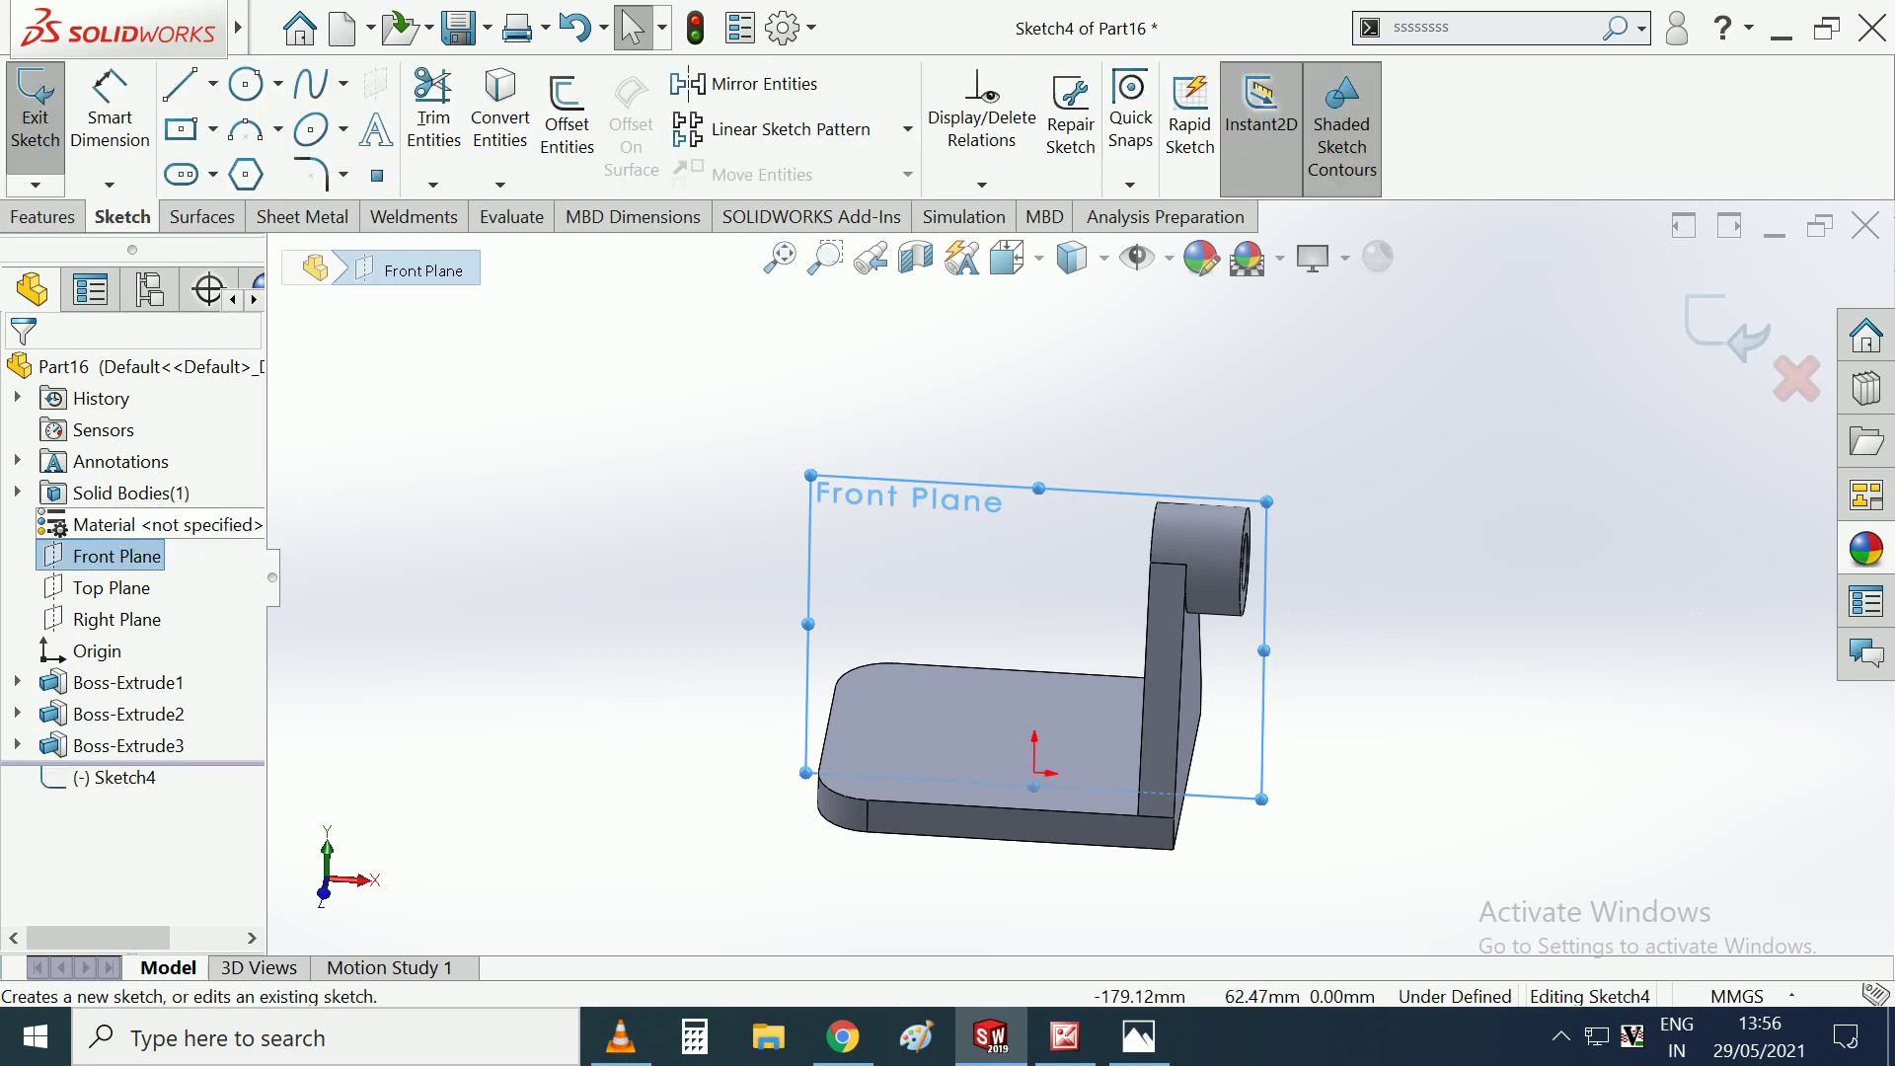
left_click(1007, 259)
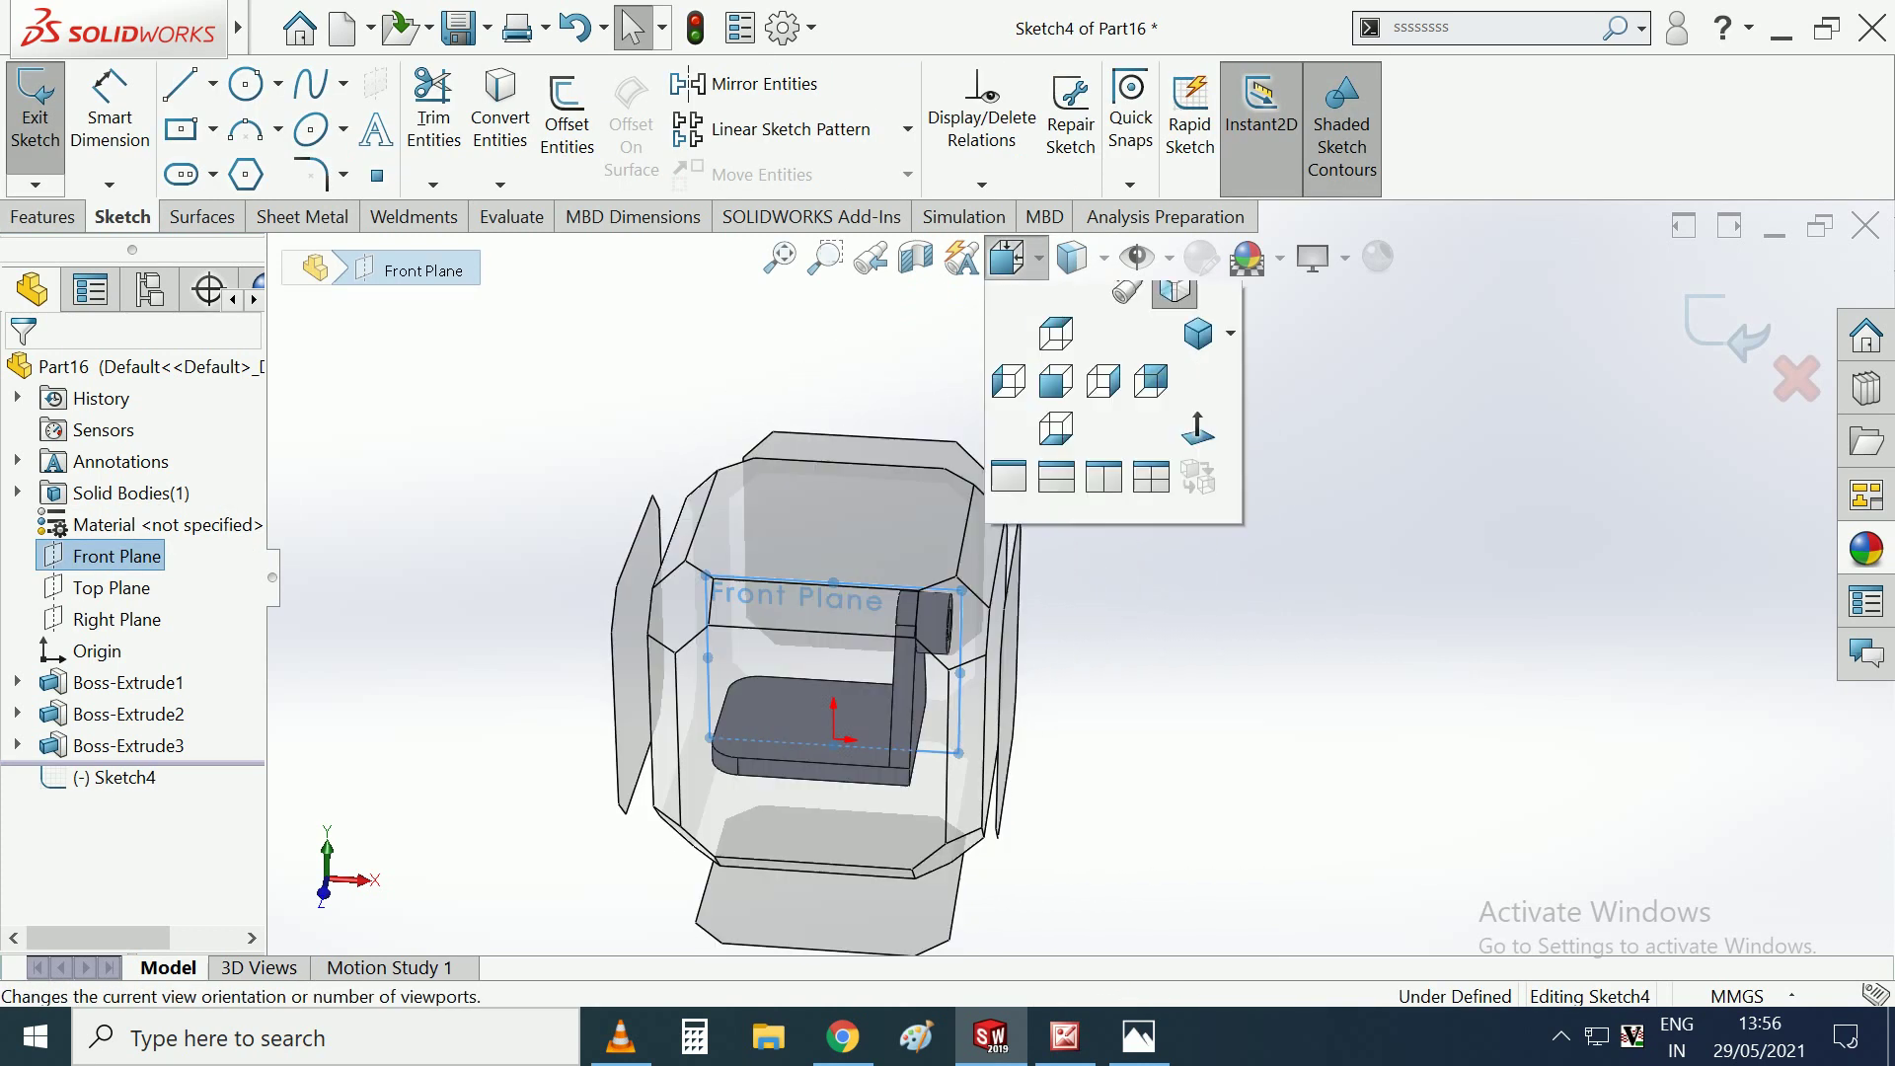
key("ctrl+1")
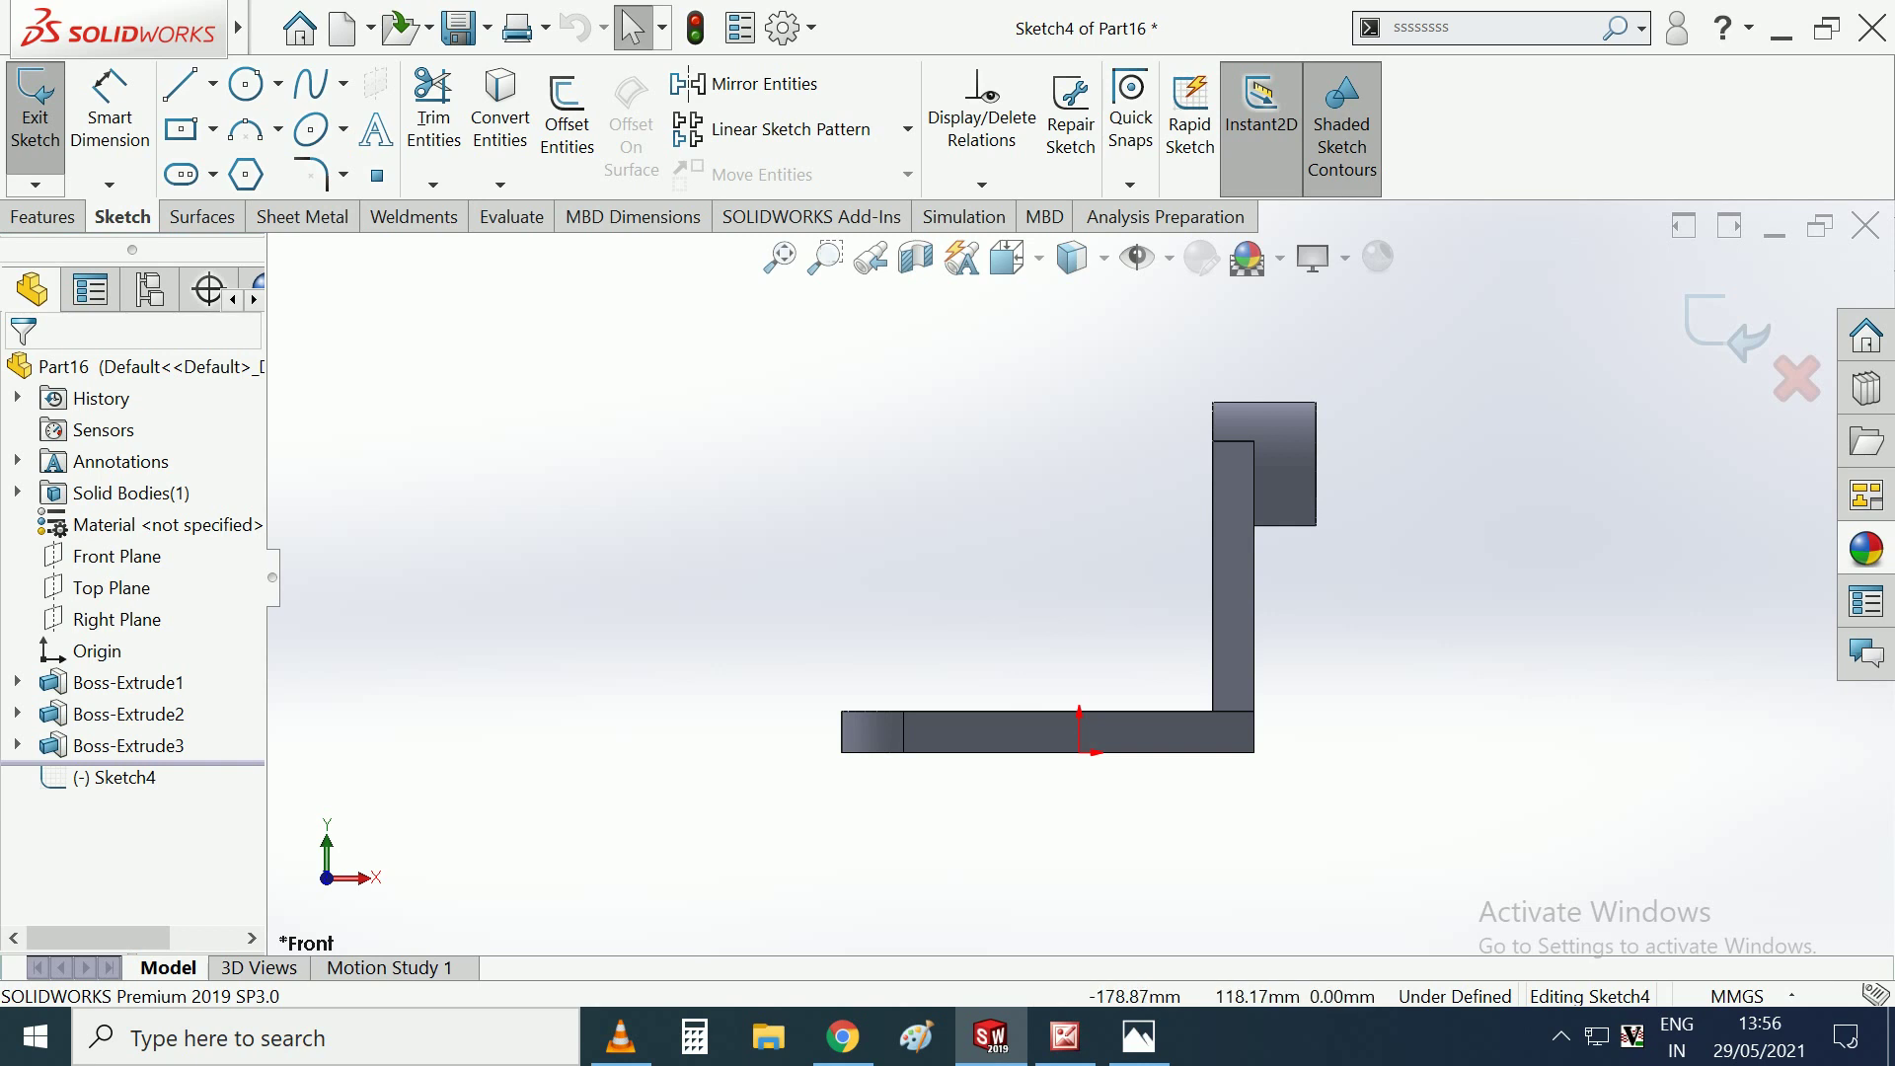
Draw a closed triangle of lines in the inside corner between base and upright.
key("l")
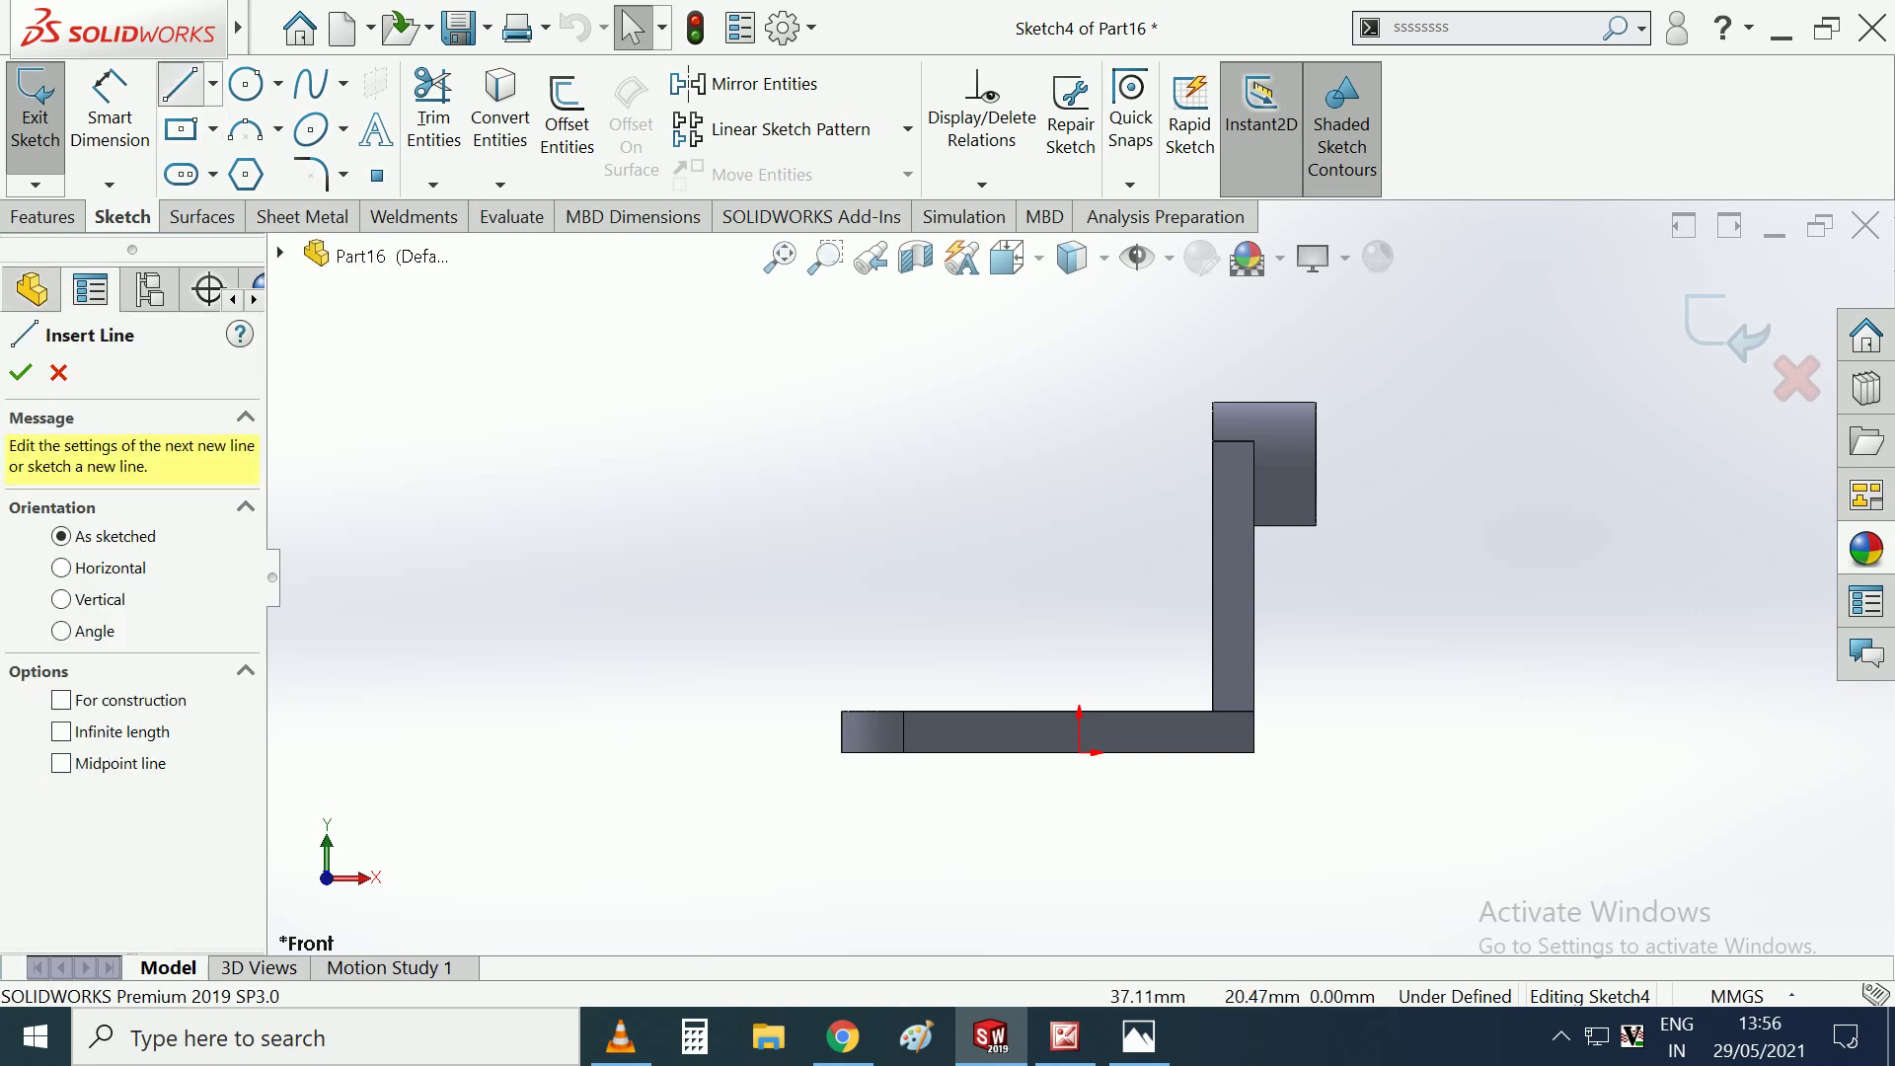
left_click(1233, 711)
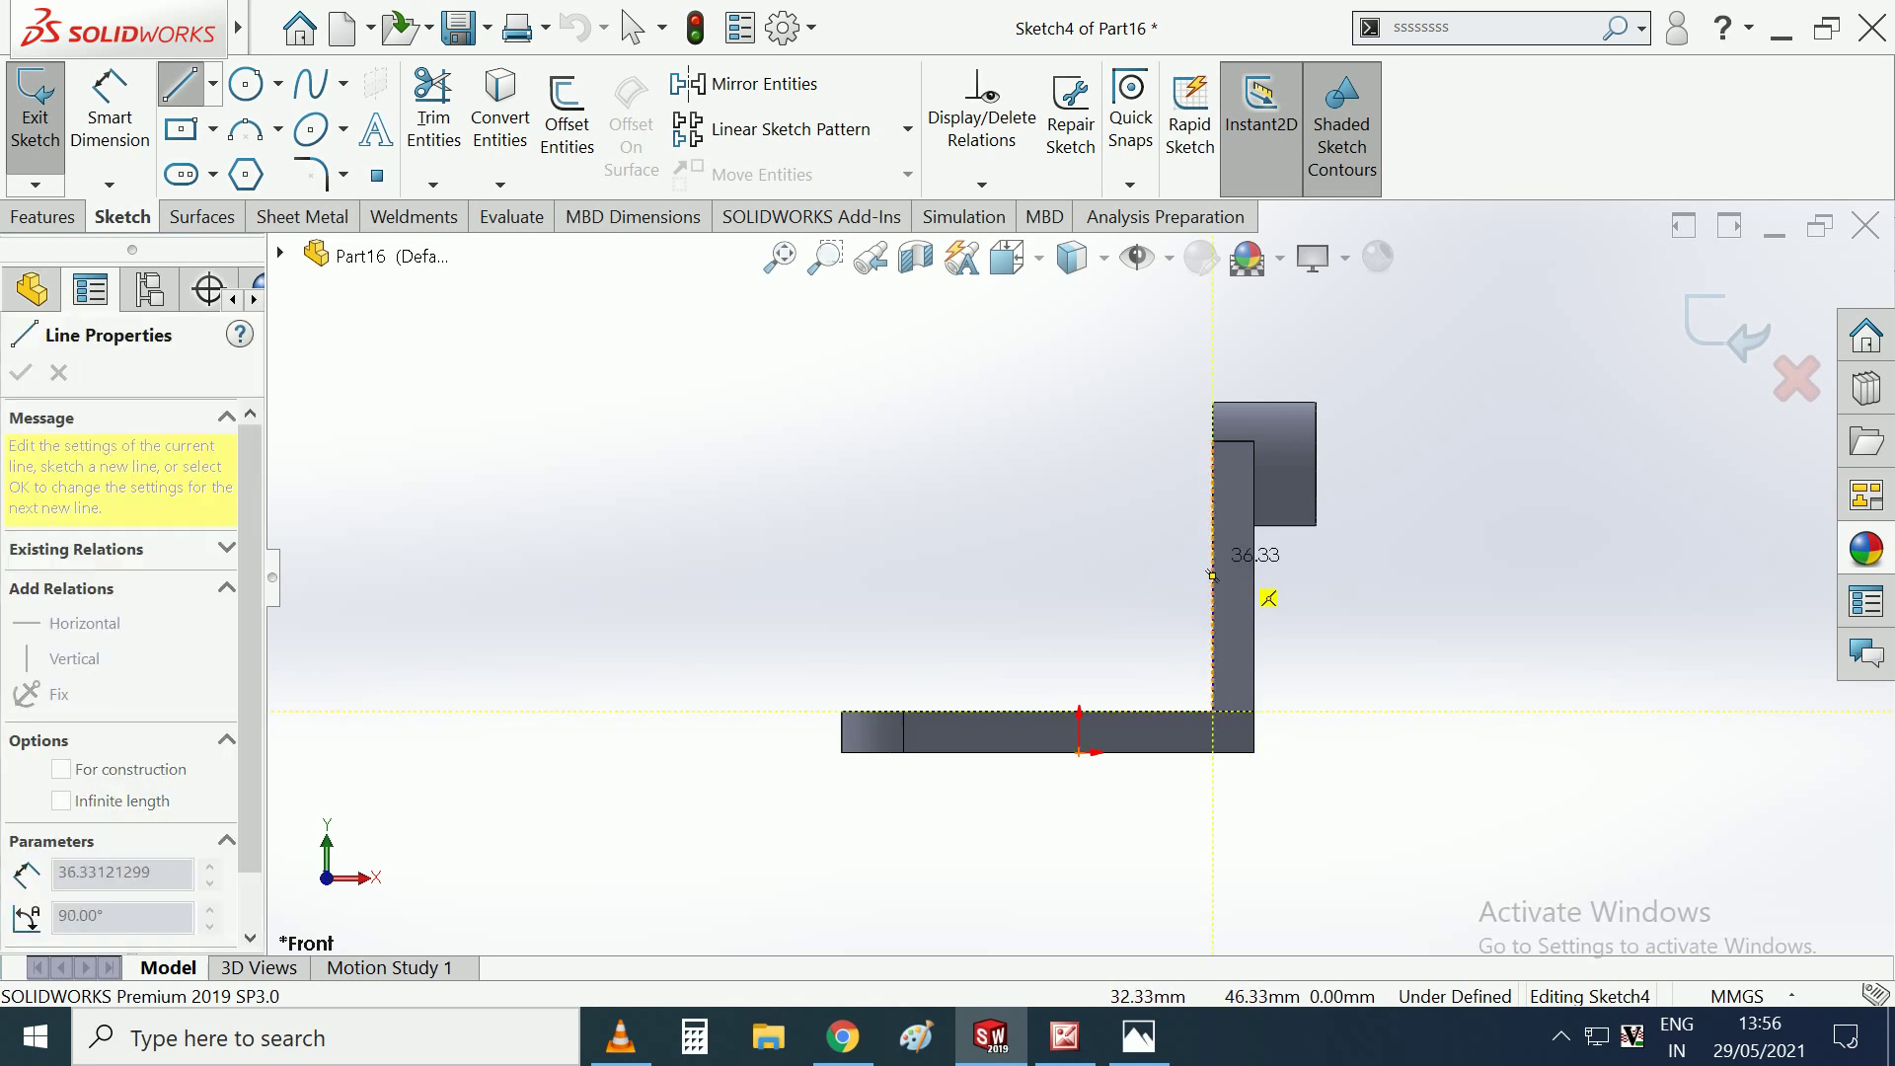
left_click(1213, 554)
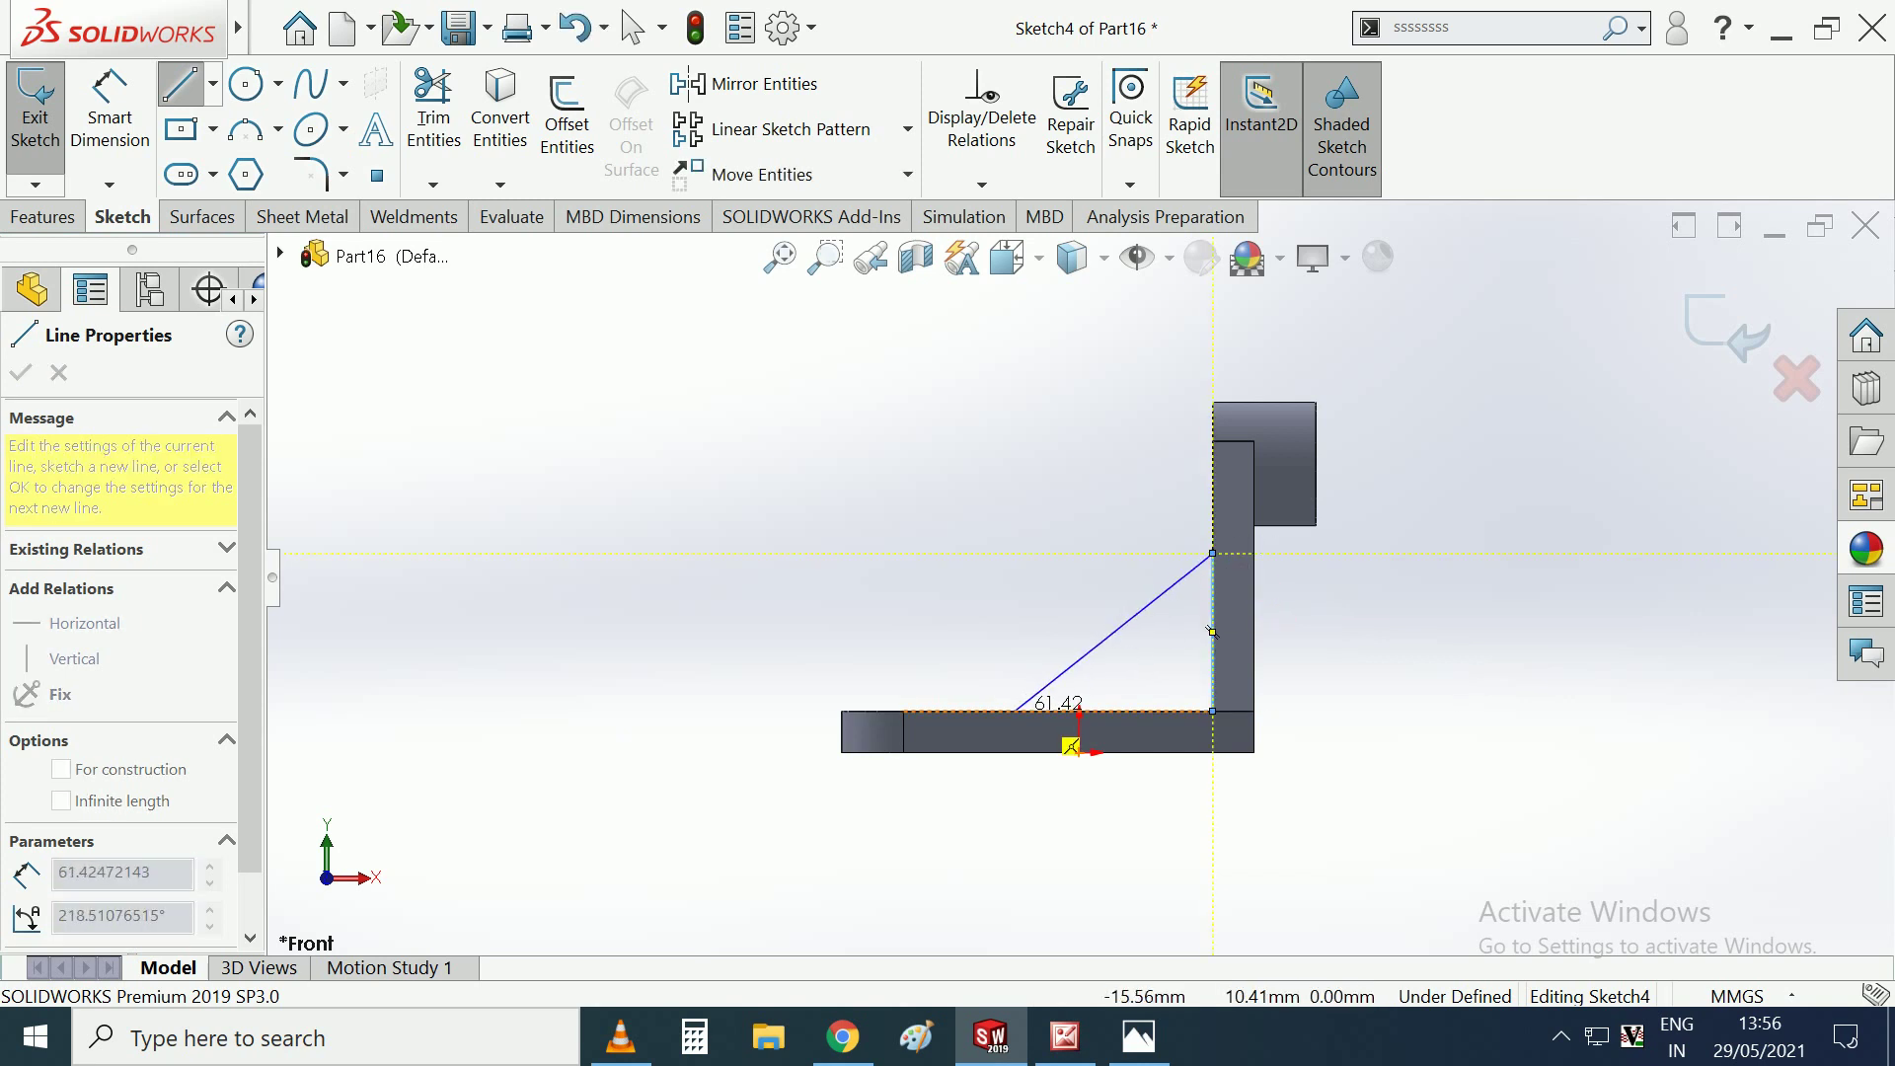
left_click(1024, 710)
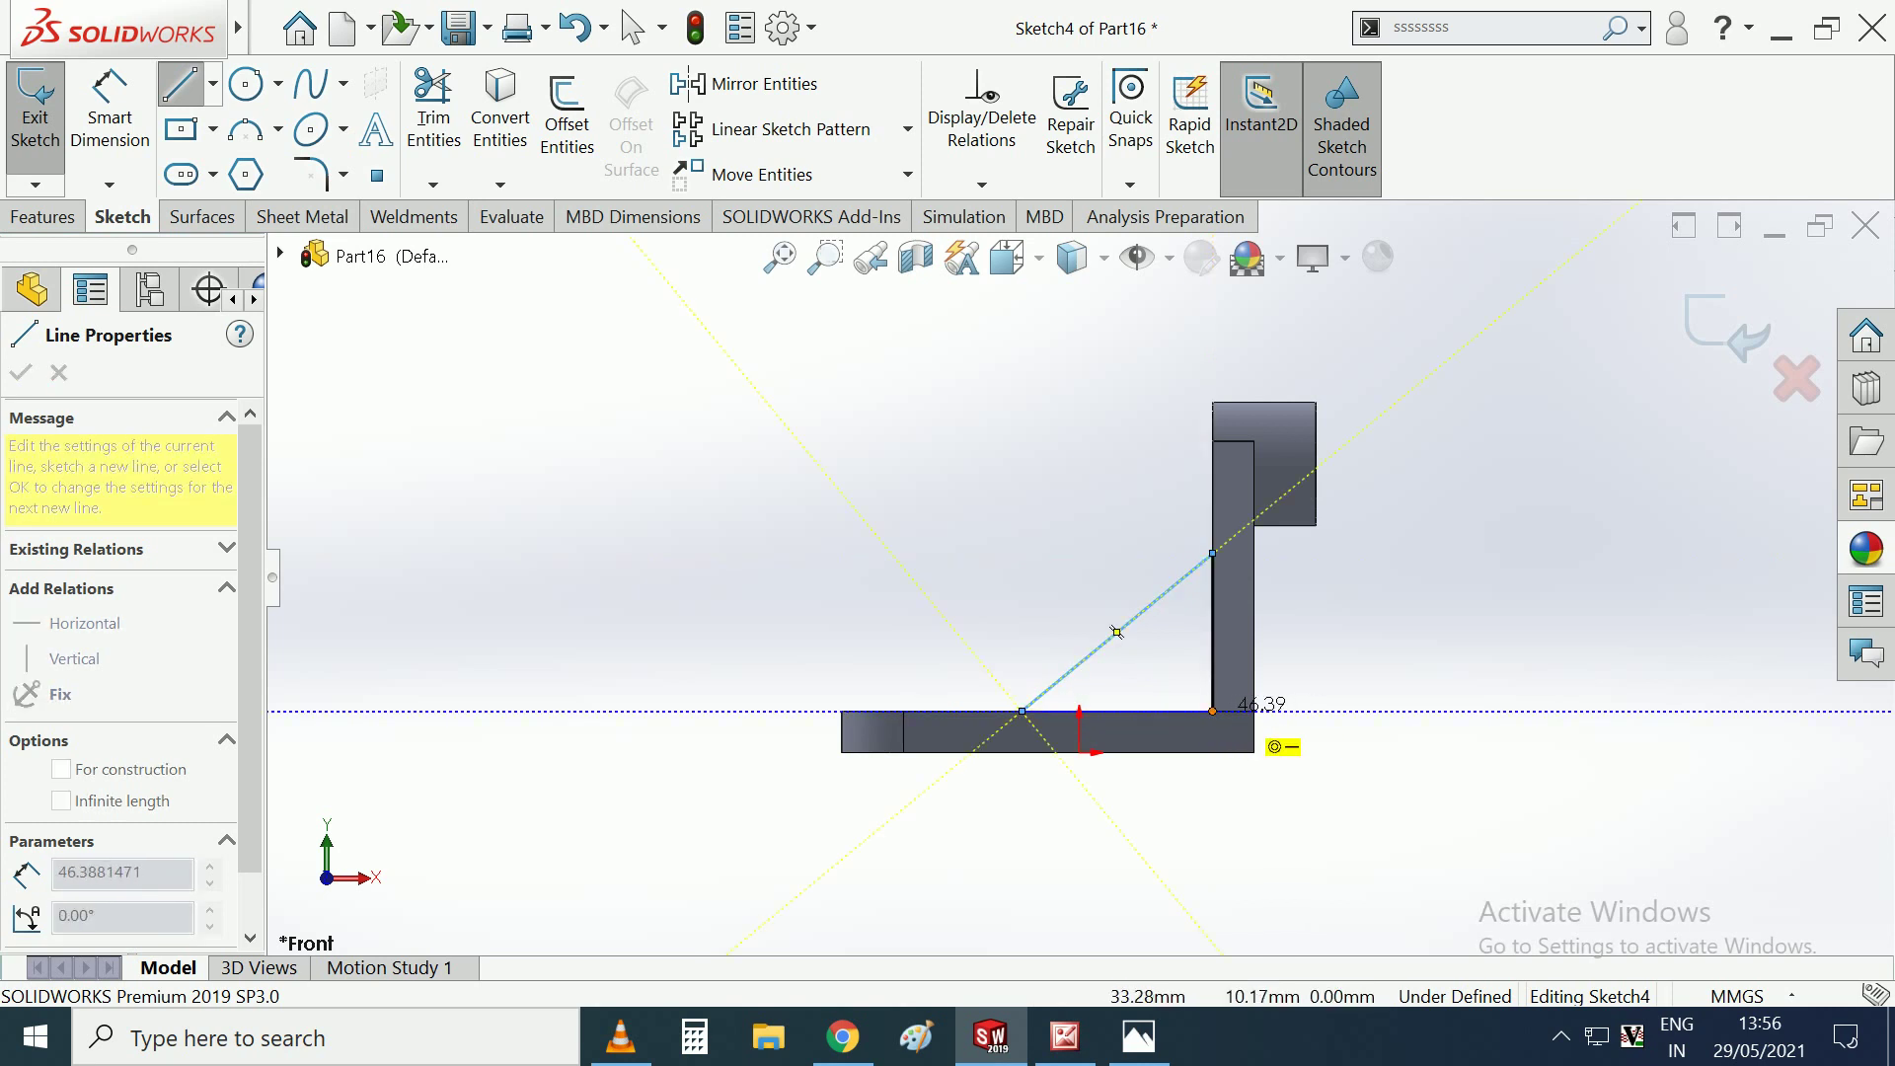
left_click(1213, 711)
Dimension the triangle's bottom edge to 45 mm and its vertical edge to 35 mm.
key("Escape")
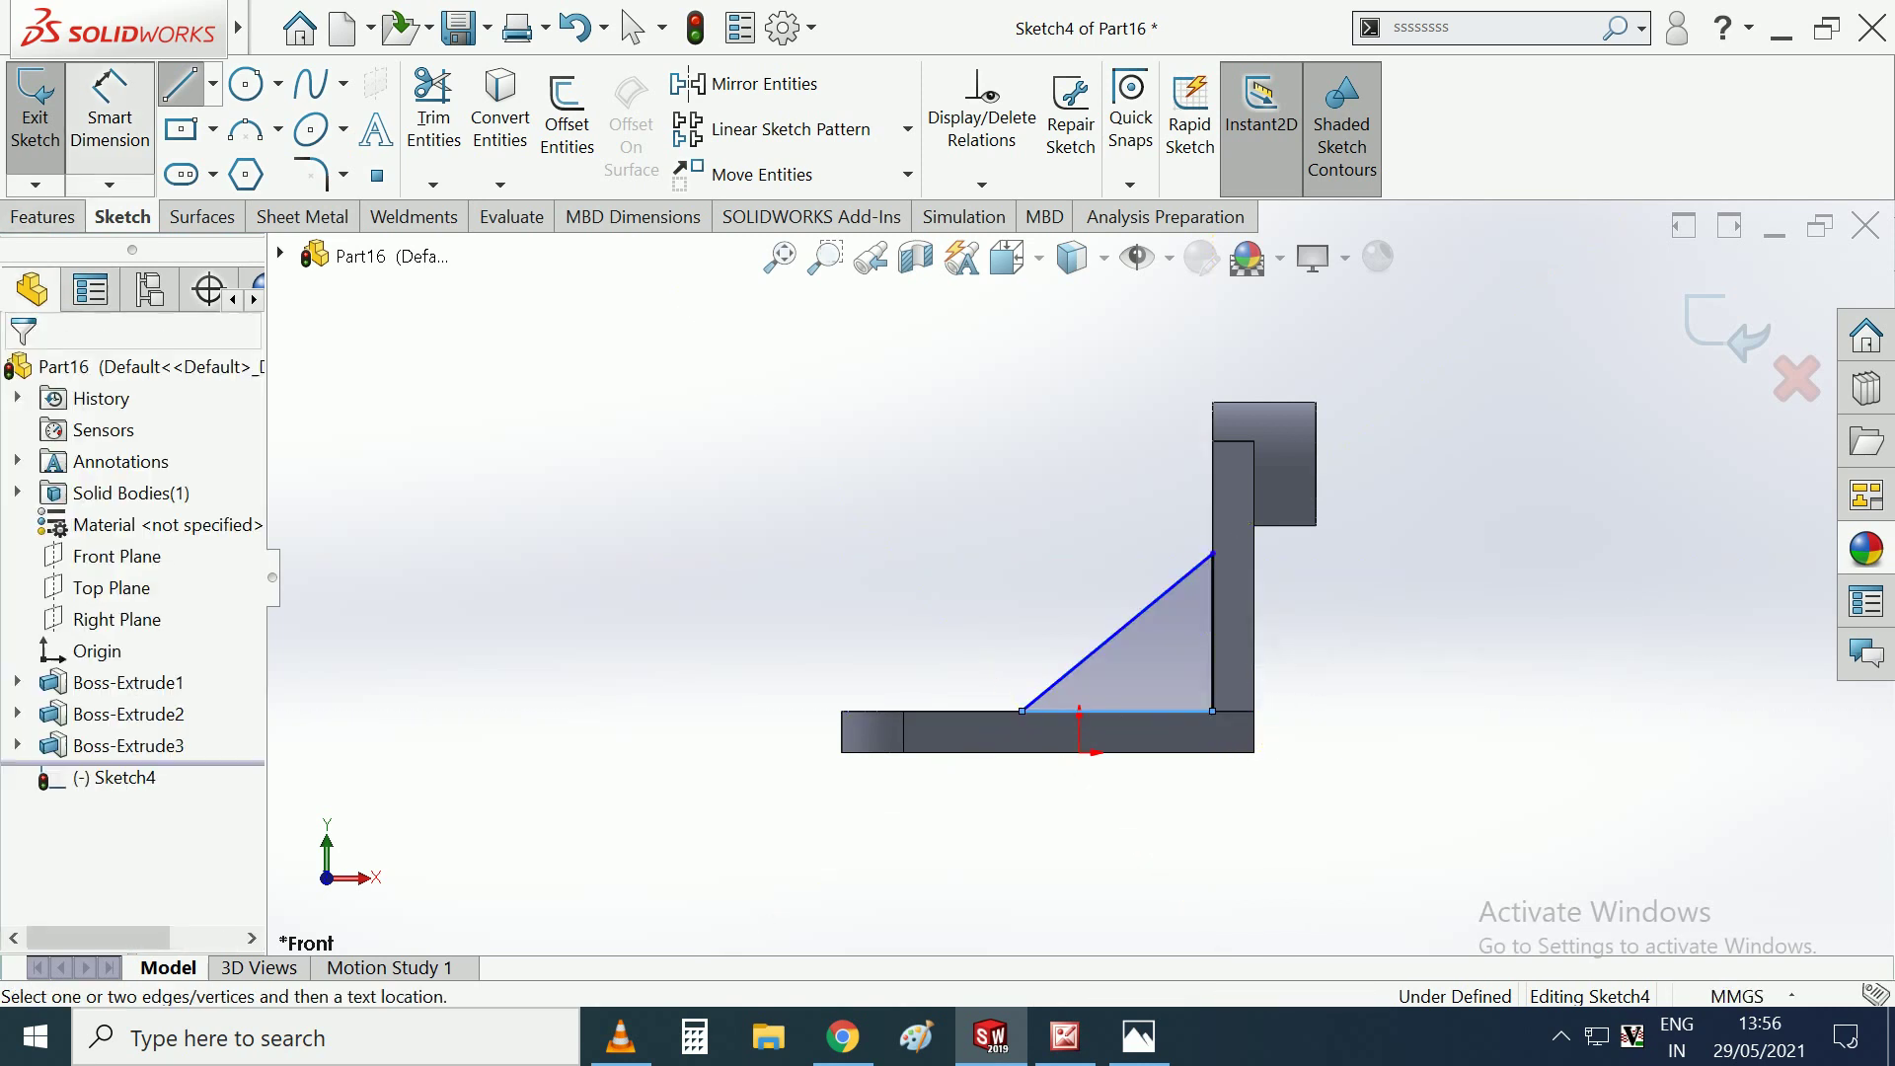
left_click(1115, 711)
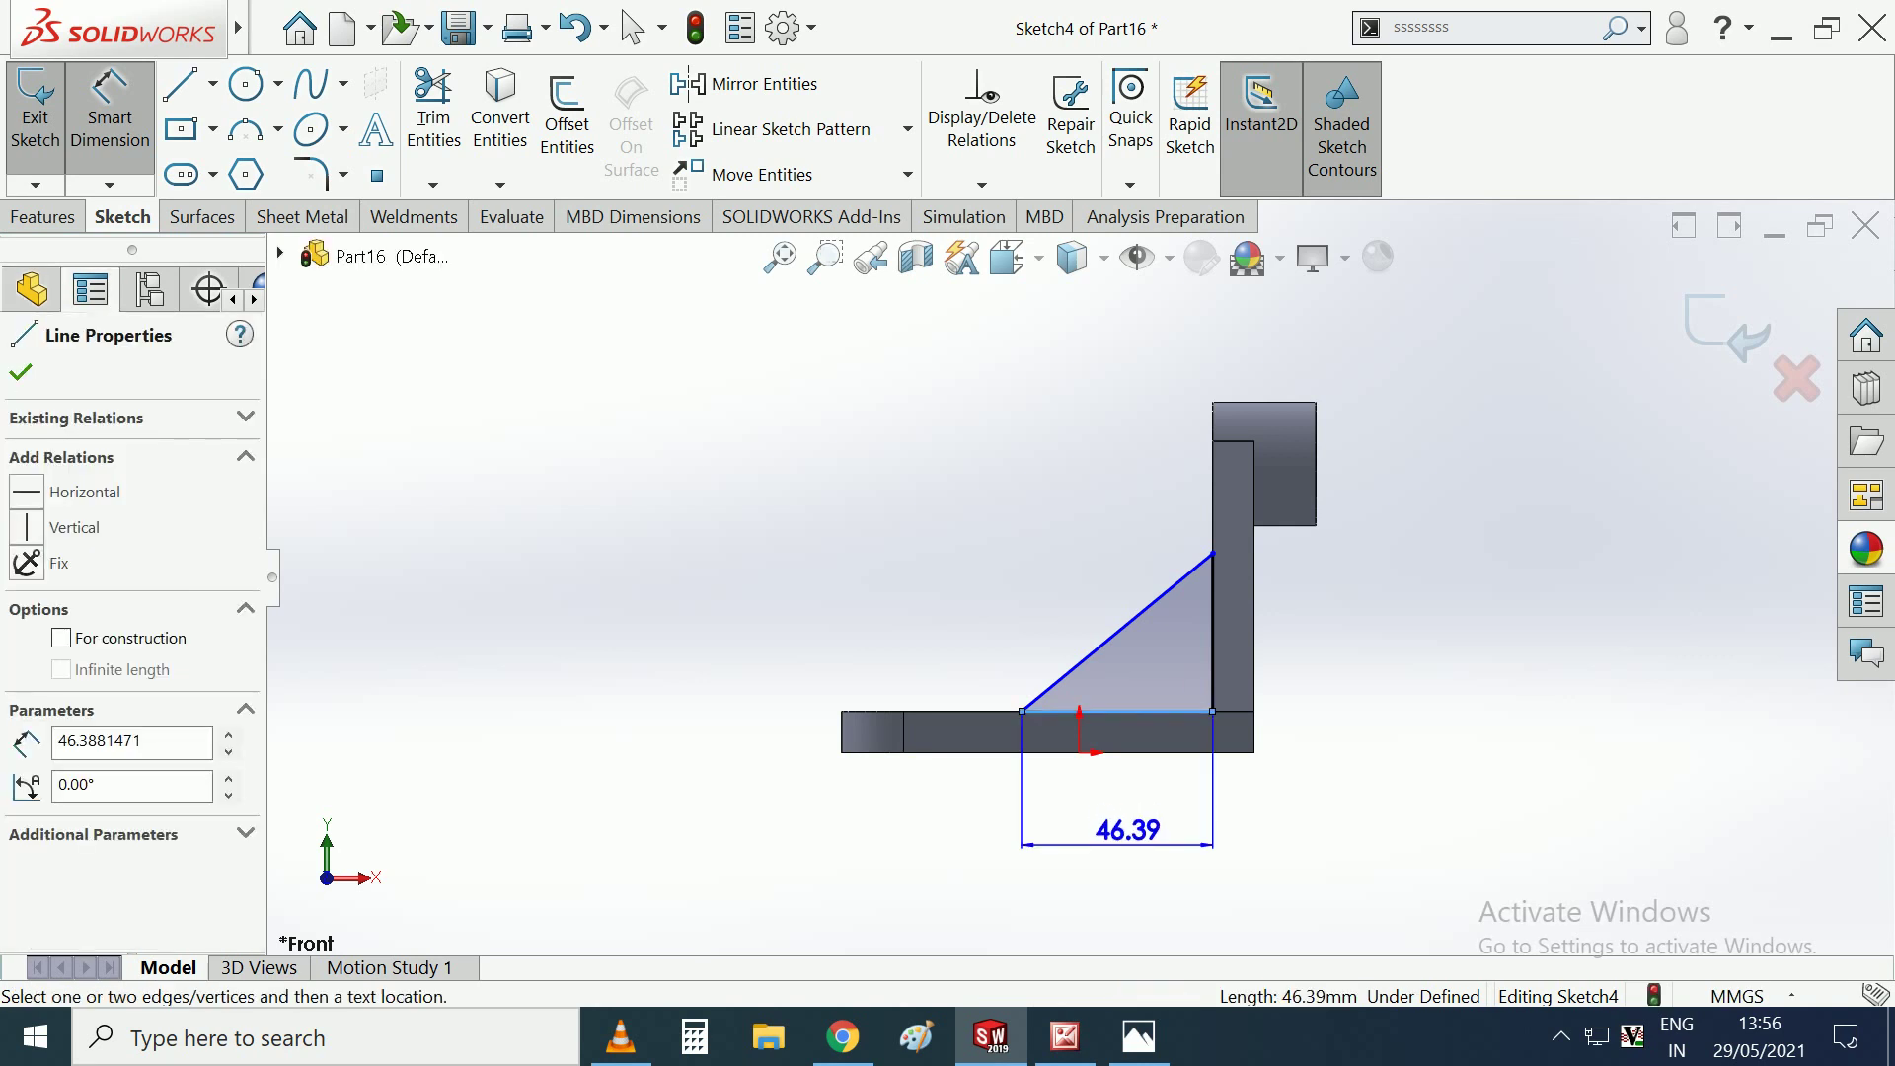
left_click(1121, 826)
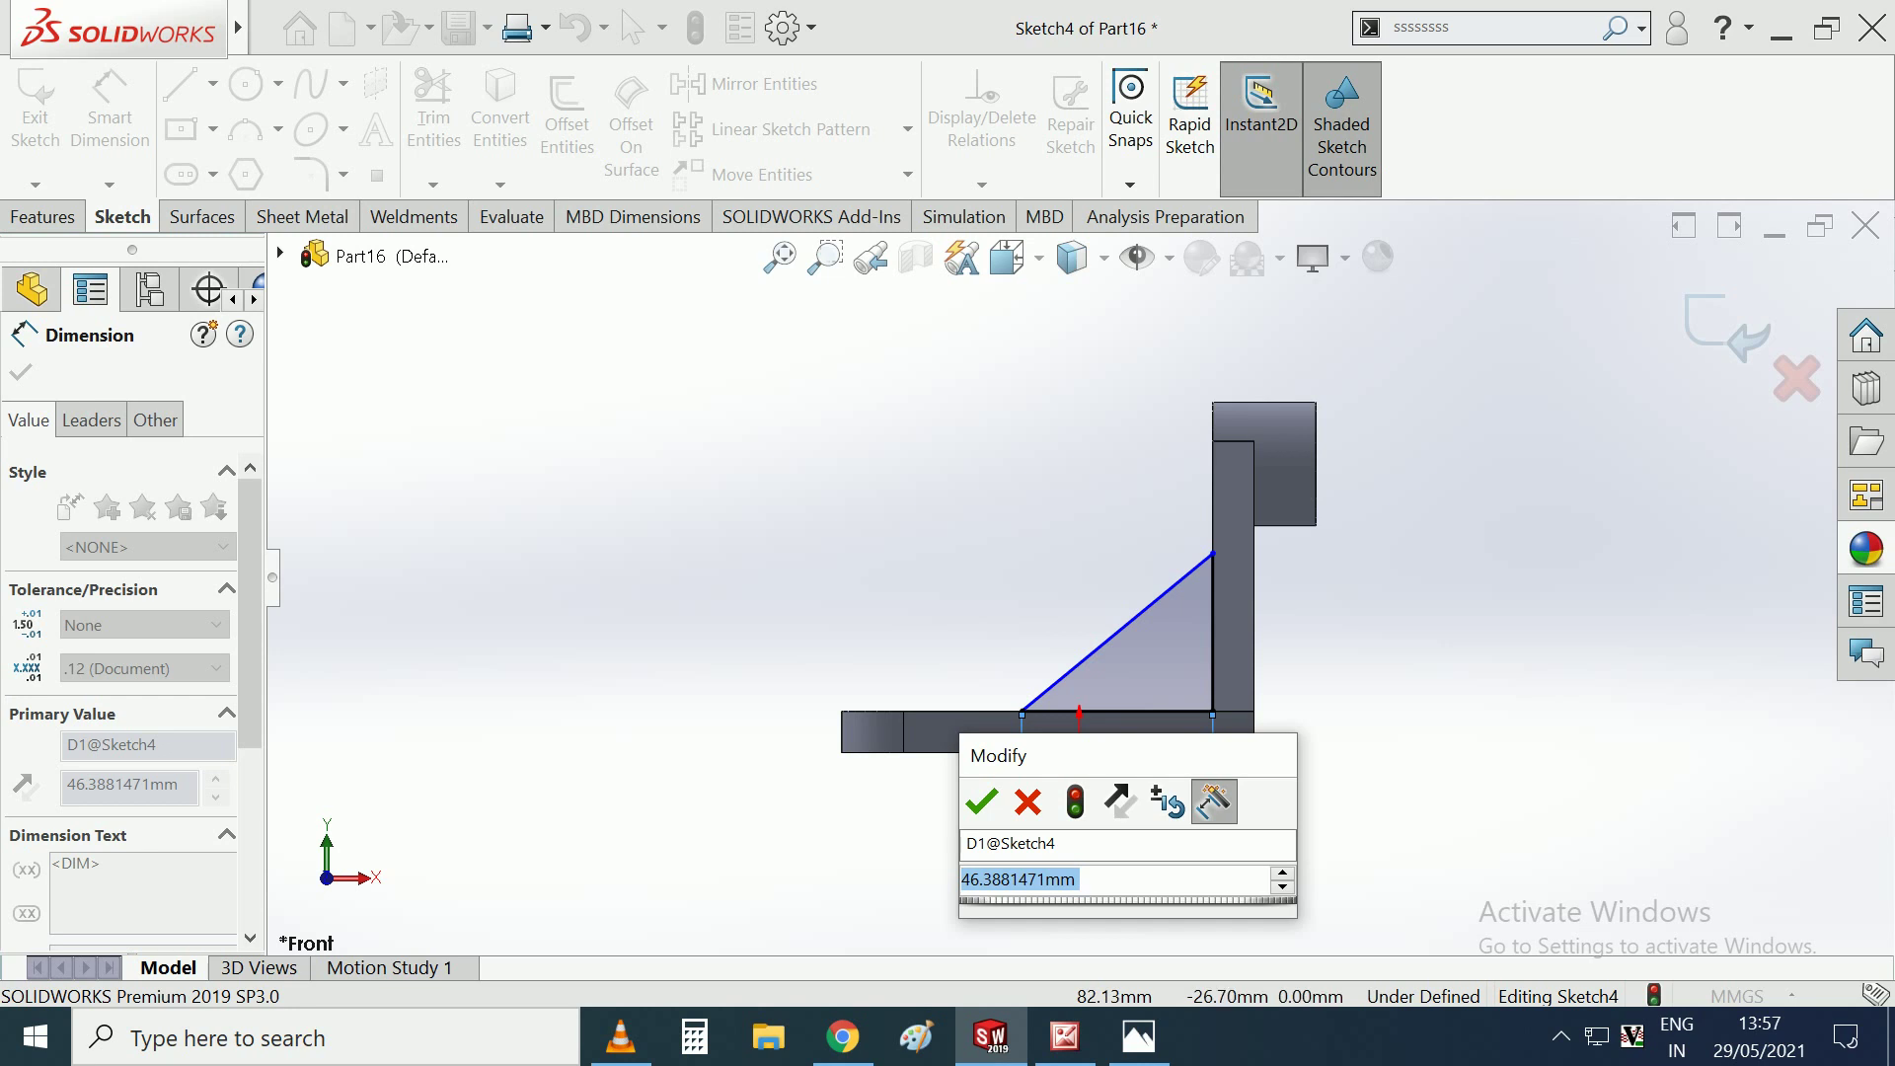
type("45")
key("Return")
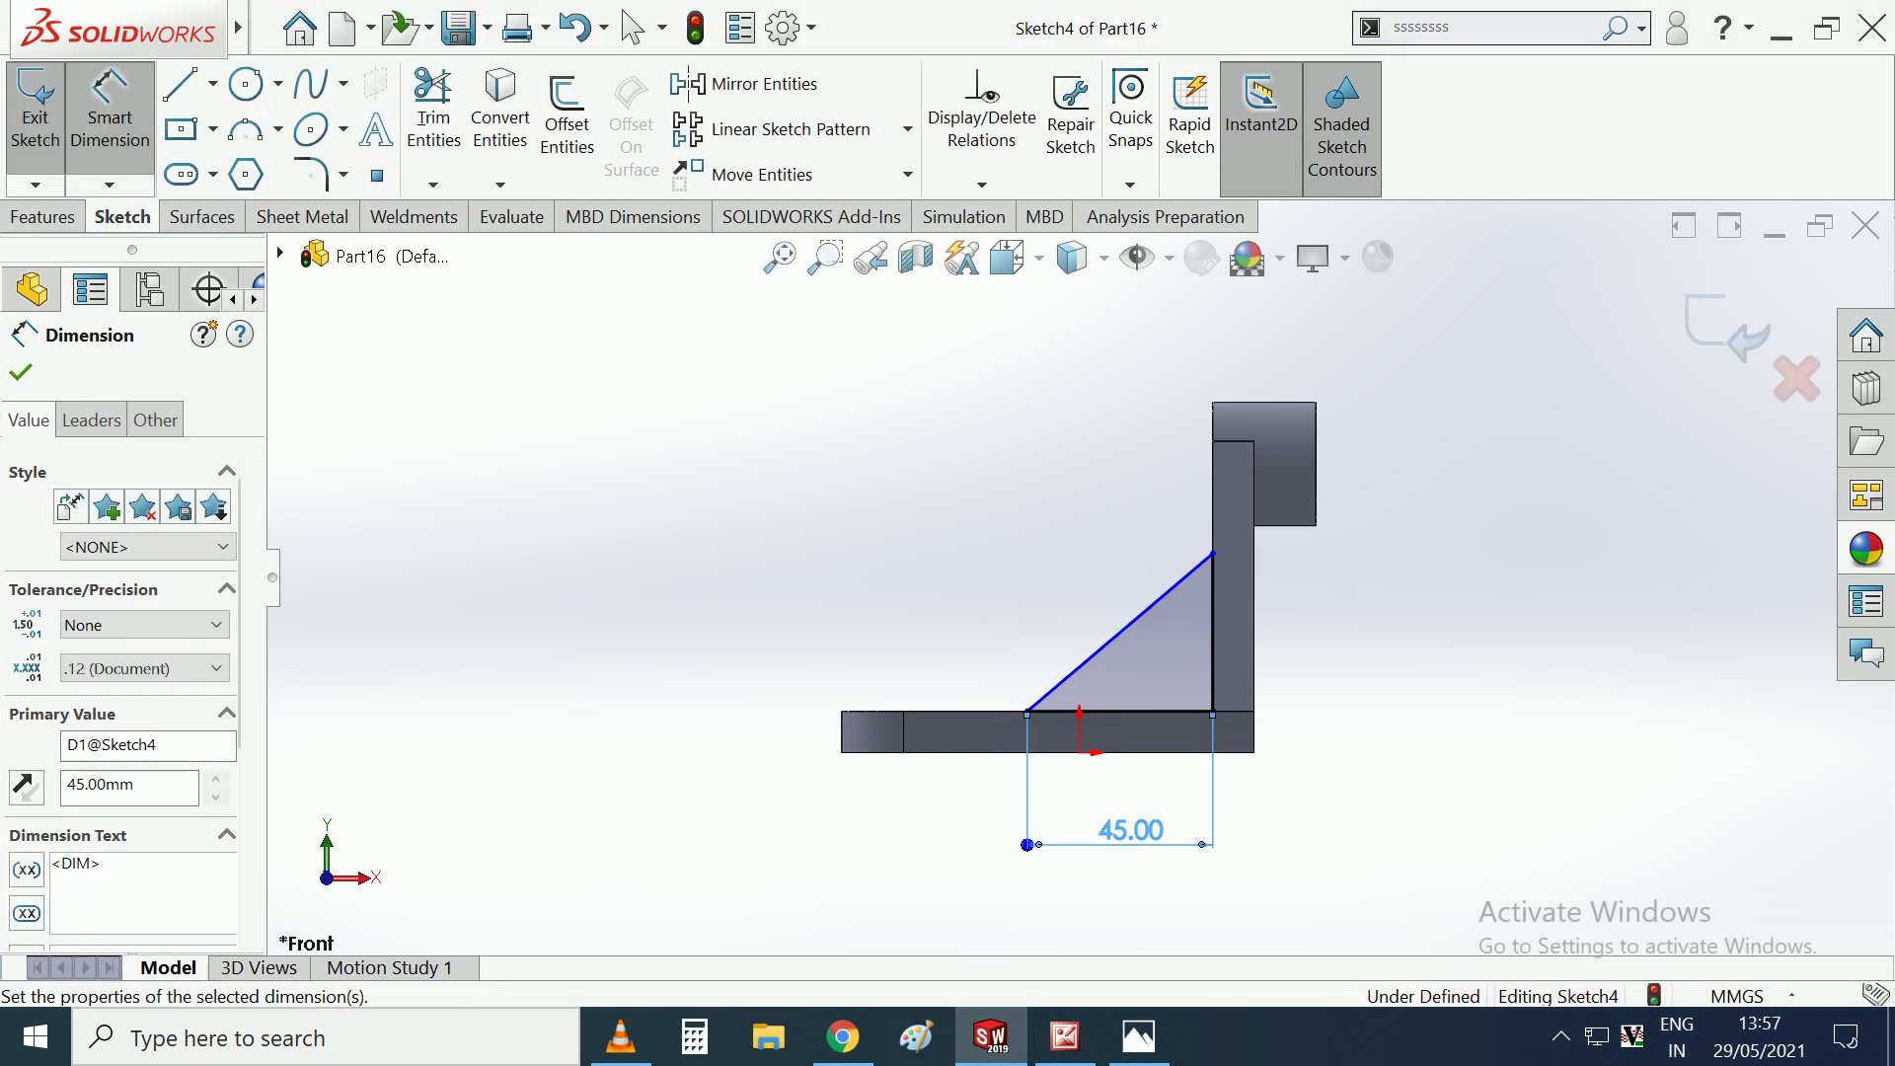
left_click(1213, 632)
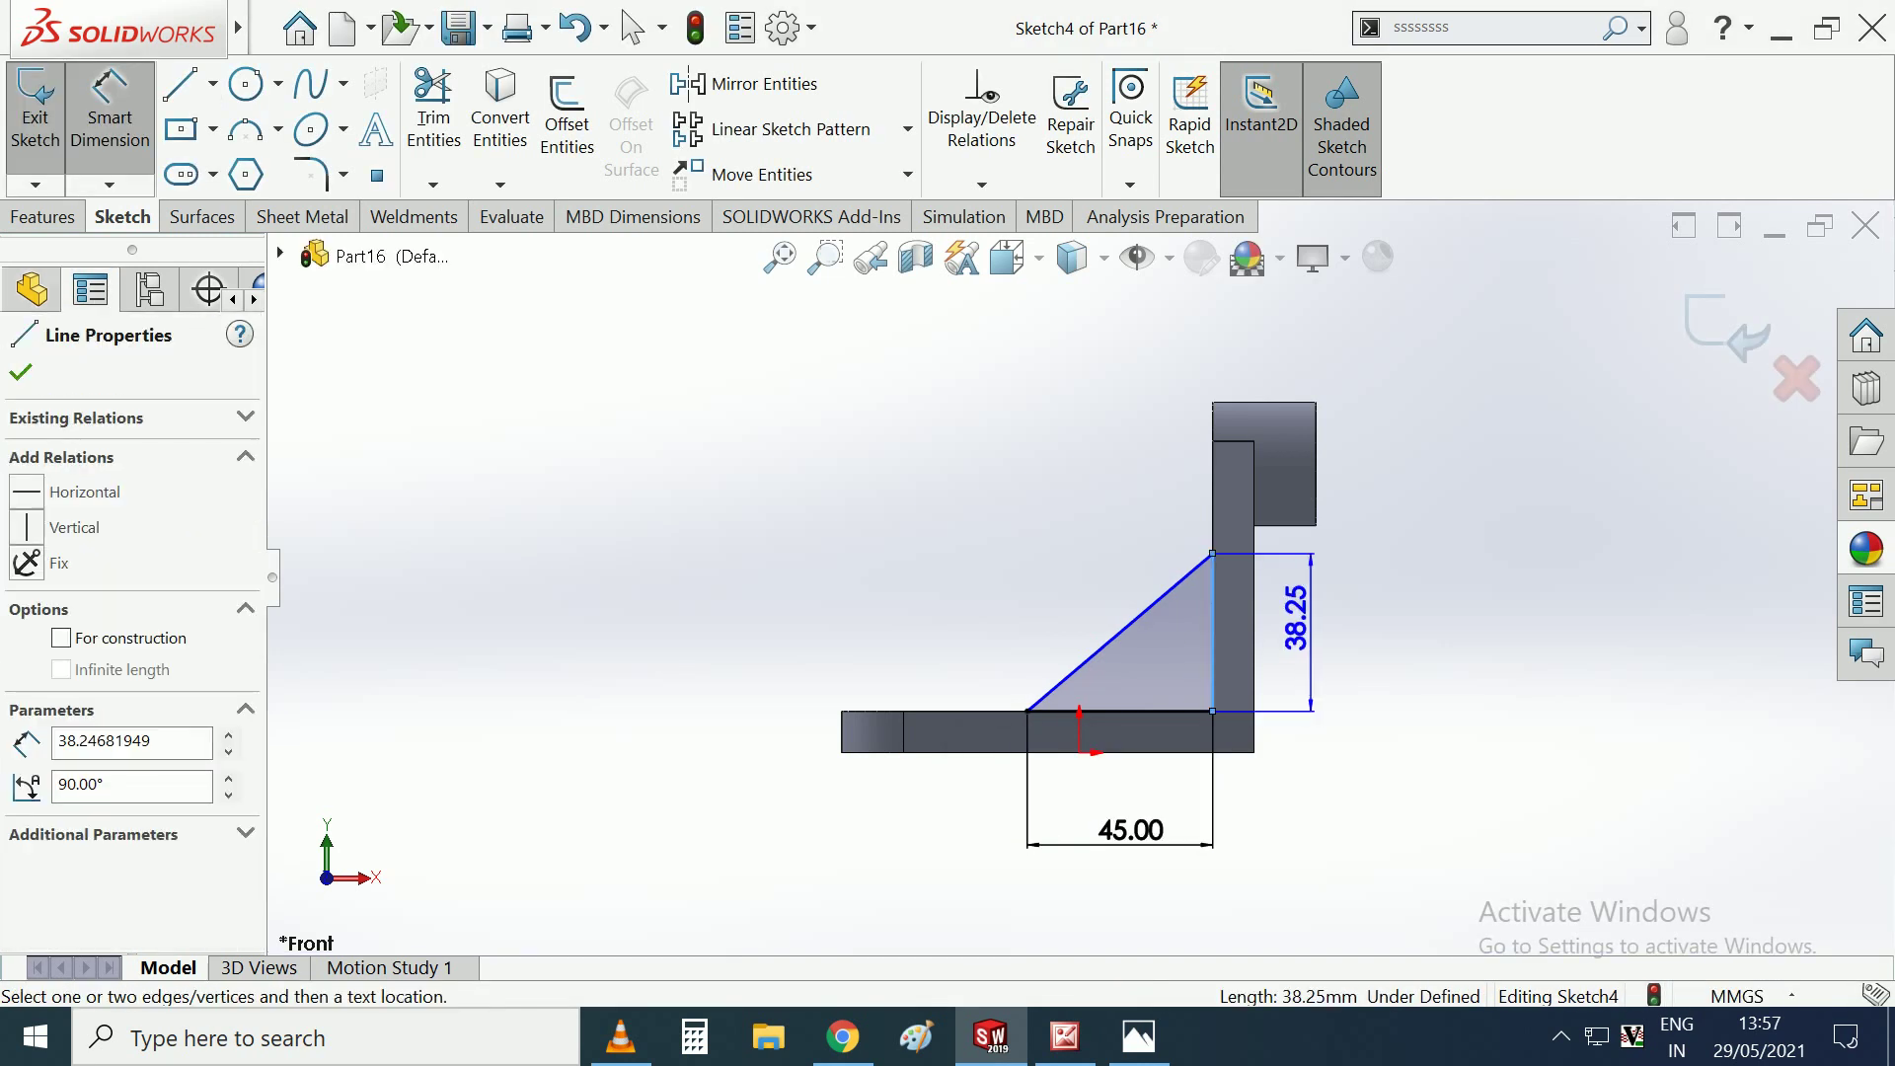
left_click(1295, 628)
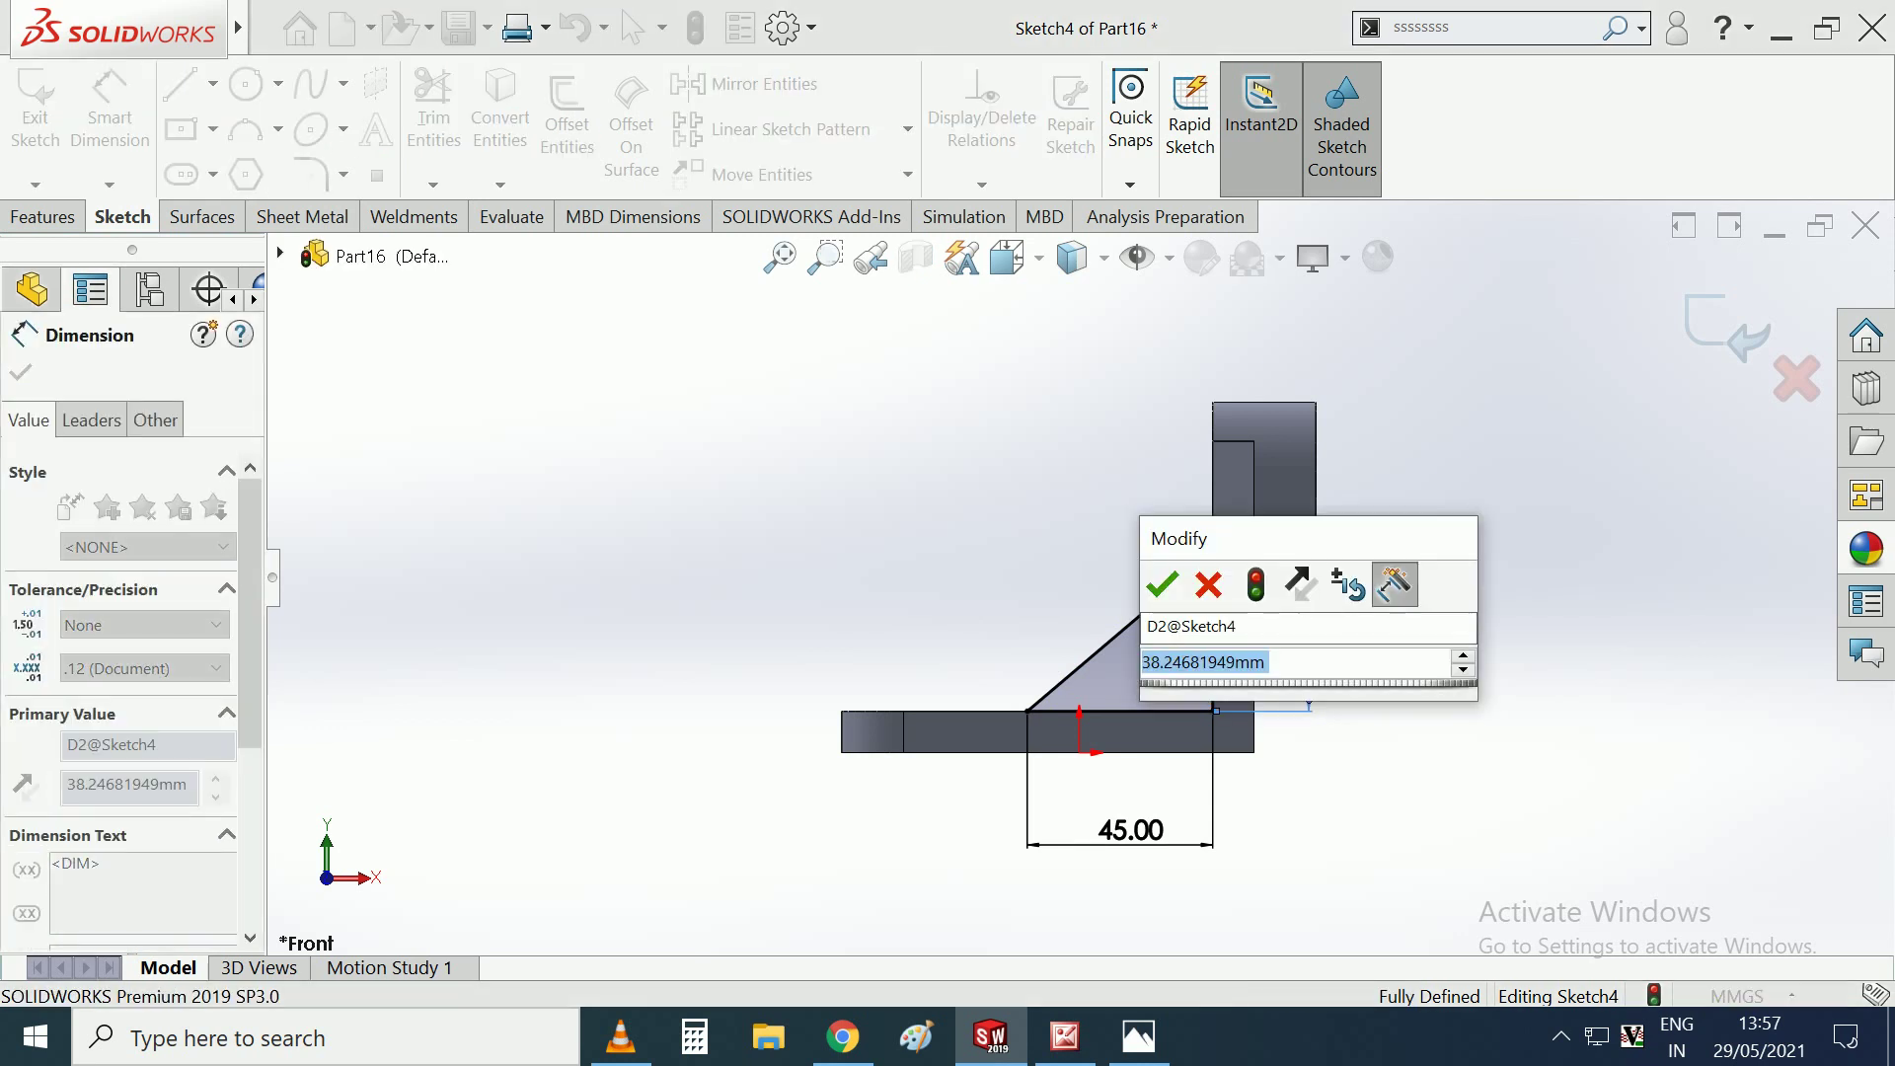
type("35")
key("Return")
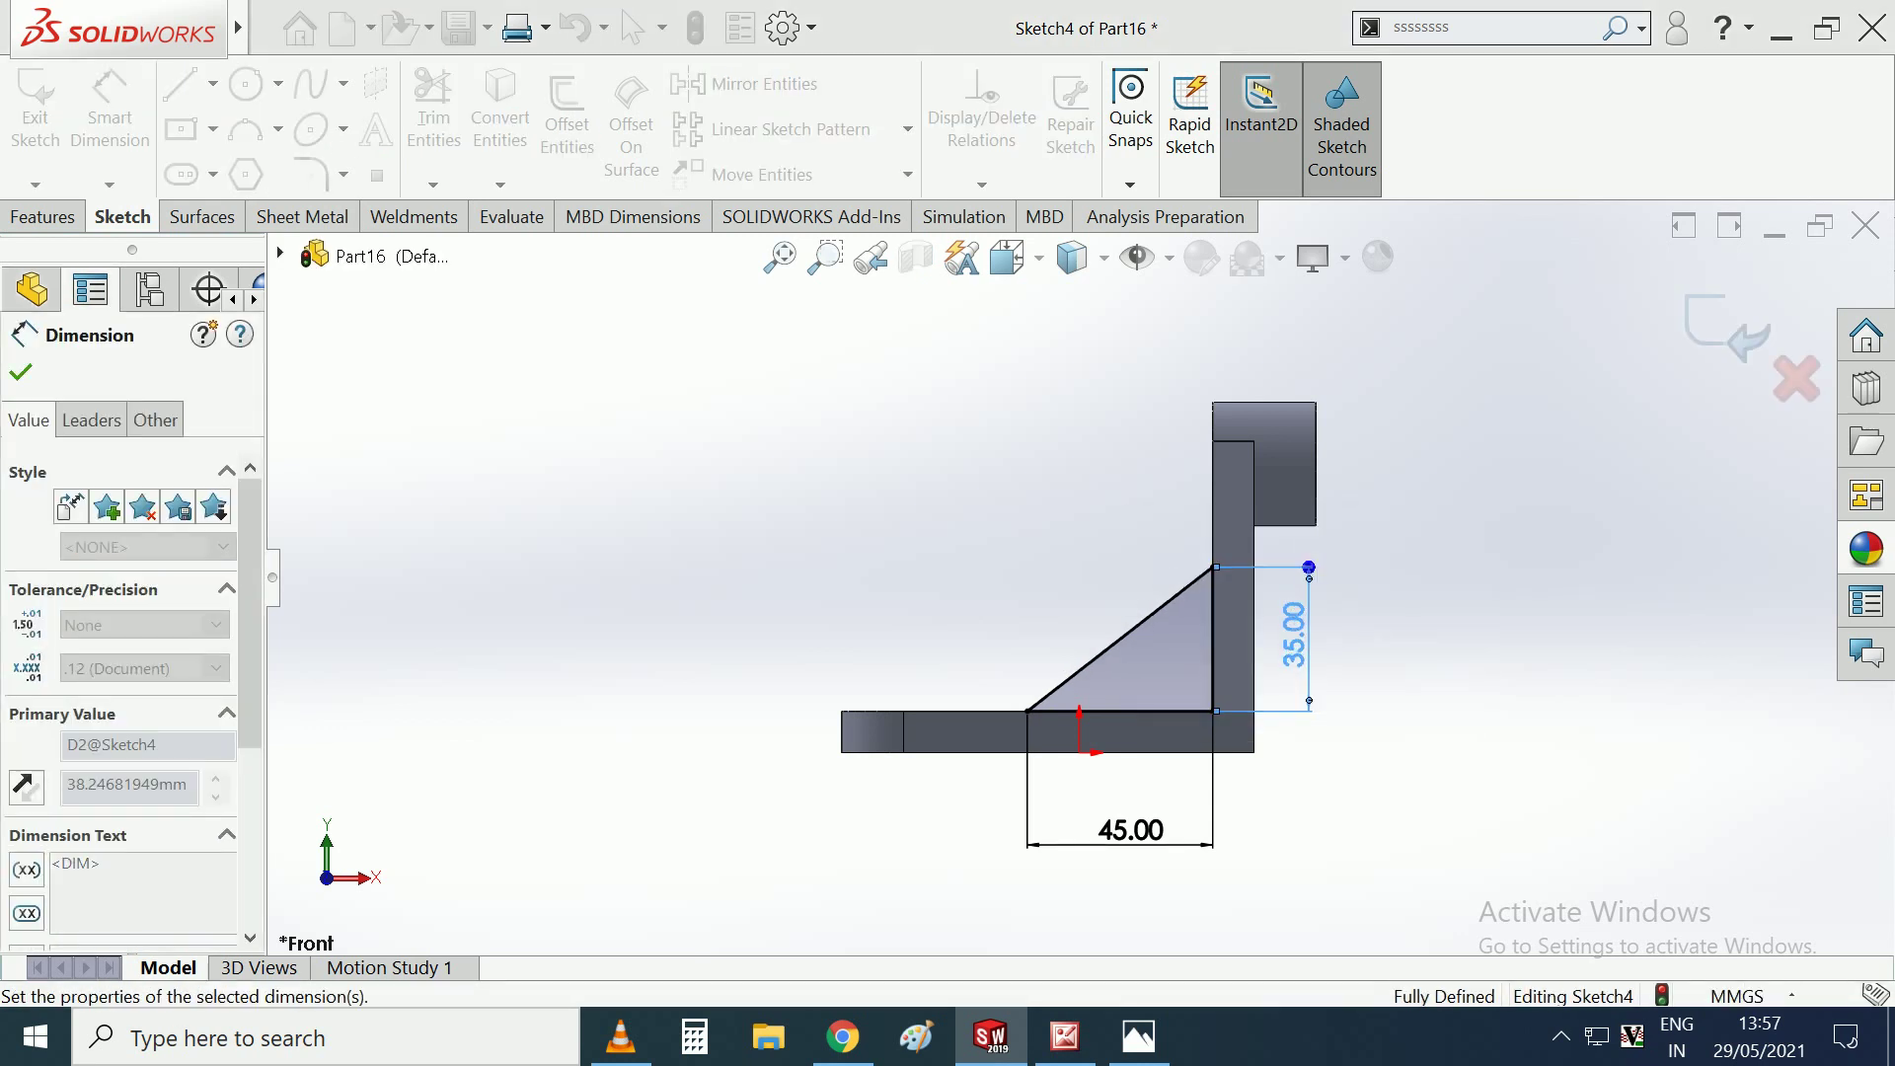
key("Escape")
Extrude the triangle Mid Plane with 10 mm thickness to form the rib.
mouse_move(987, 493)
middle_mouse_down()
mouse_move(1135, 641)
mouse_move(1175, 612)
middle_mouse_up()
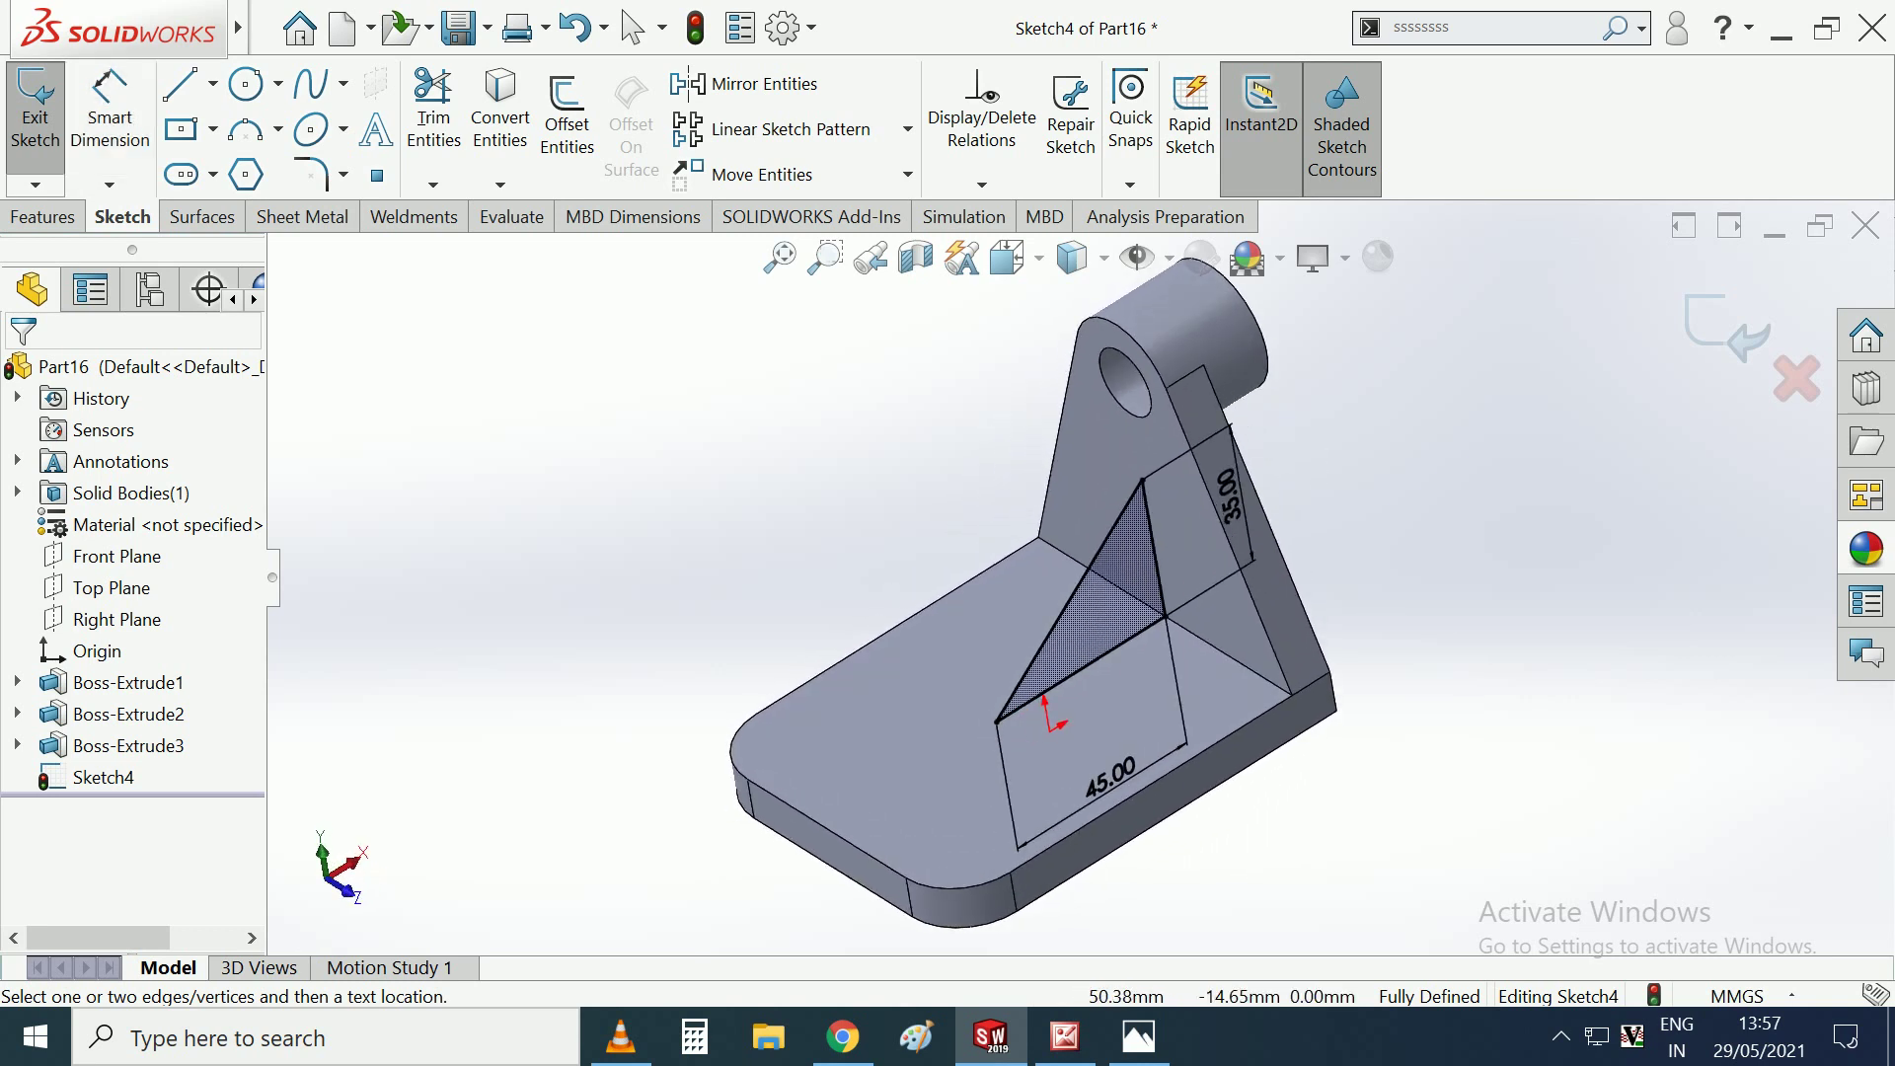
left_click(42, 216)
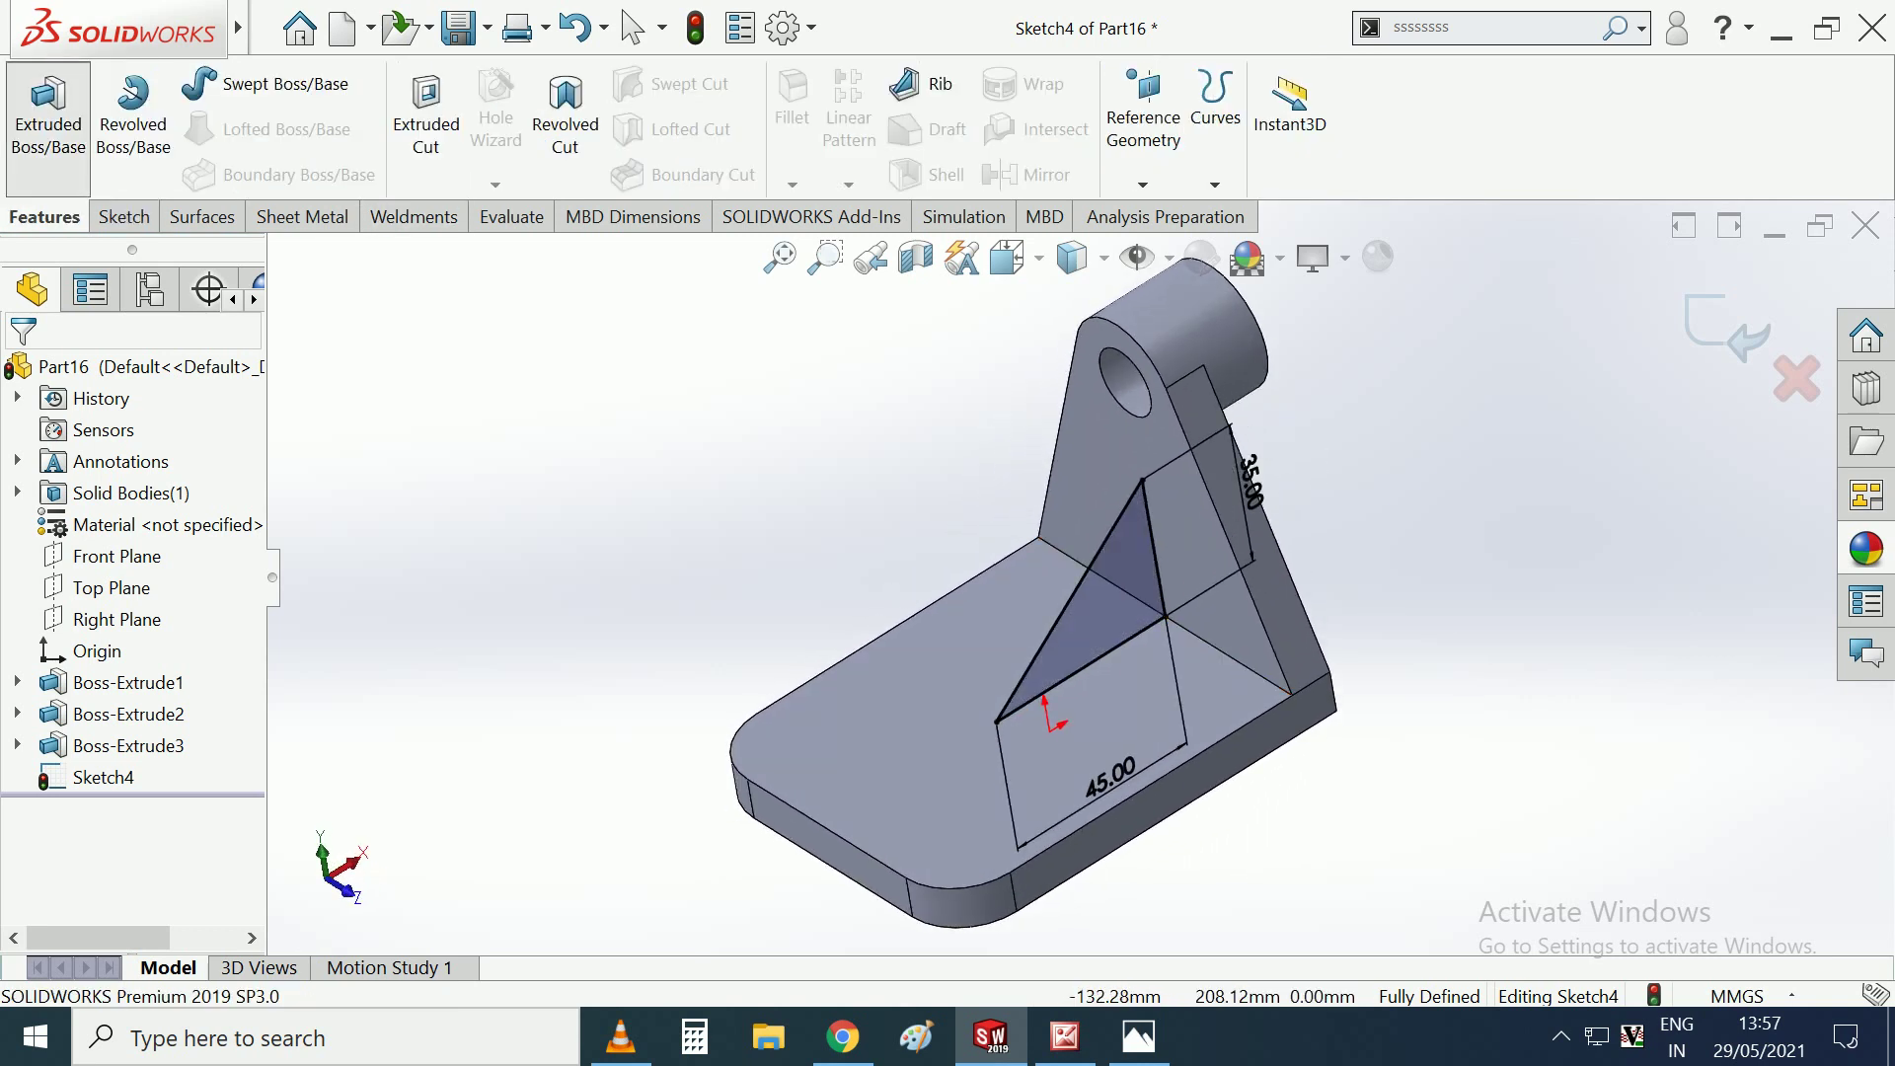
left_click(47, 111)
middle_click_drag(1007, 592, 987, 587)
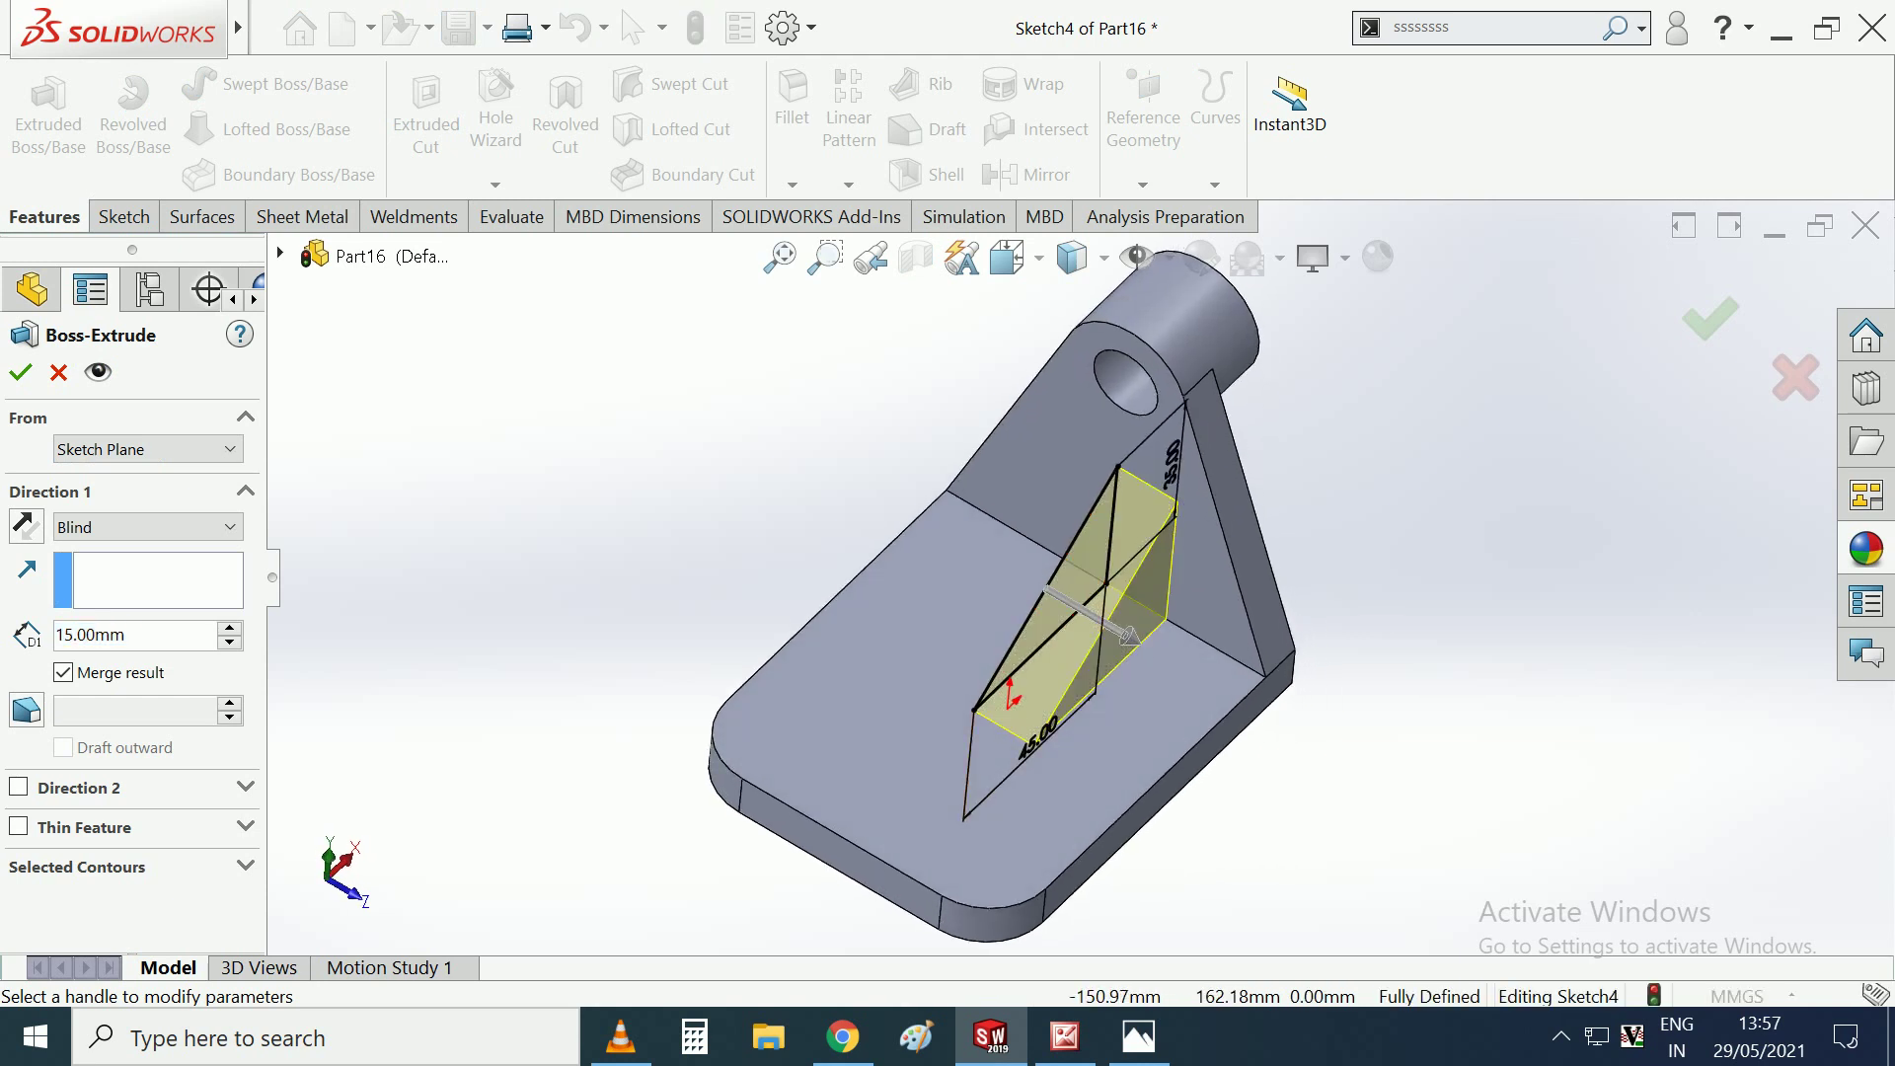
left_click(148, 526)
left_click(99, 676)
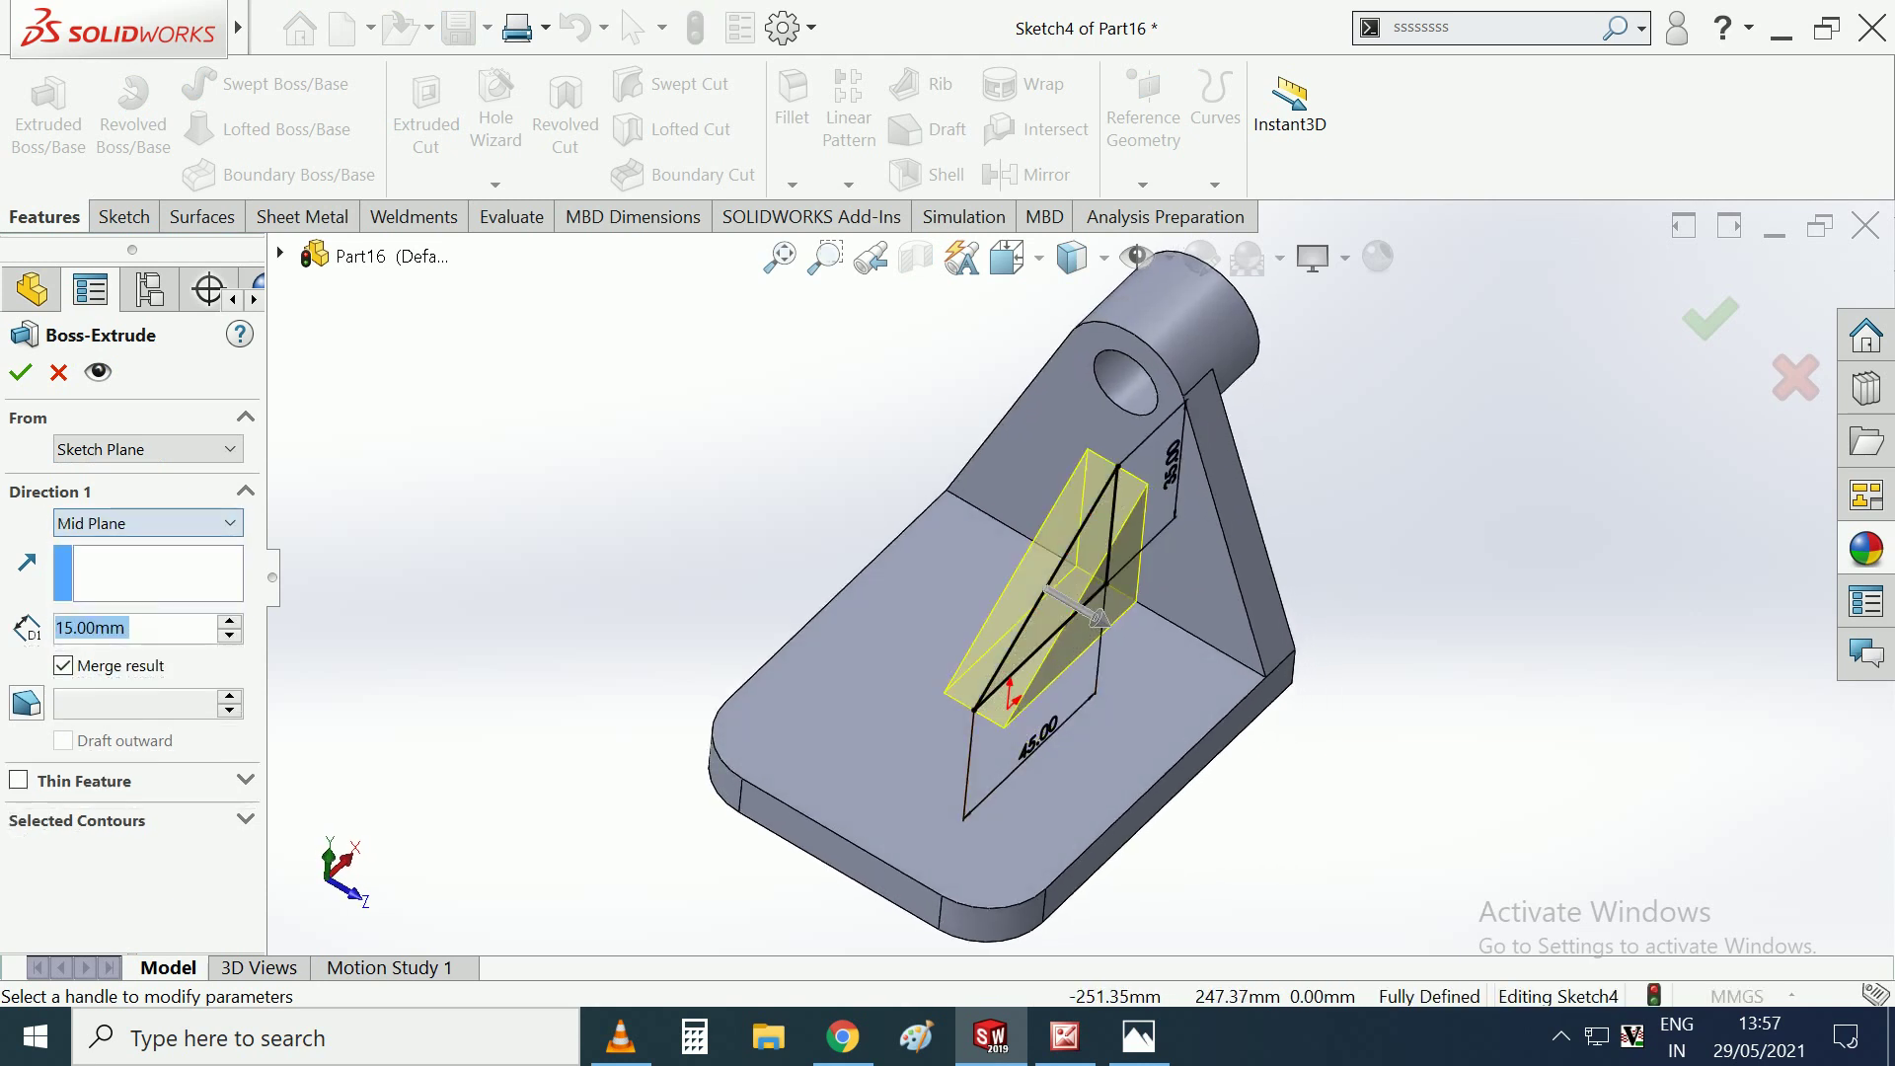
type("10")
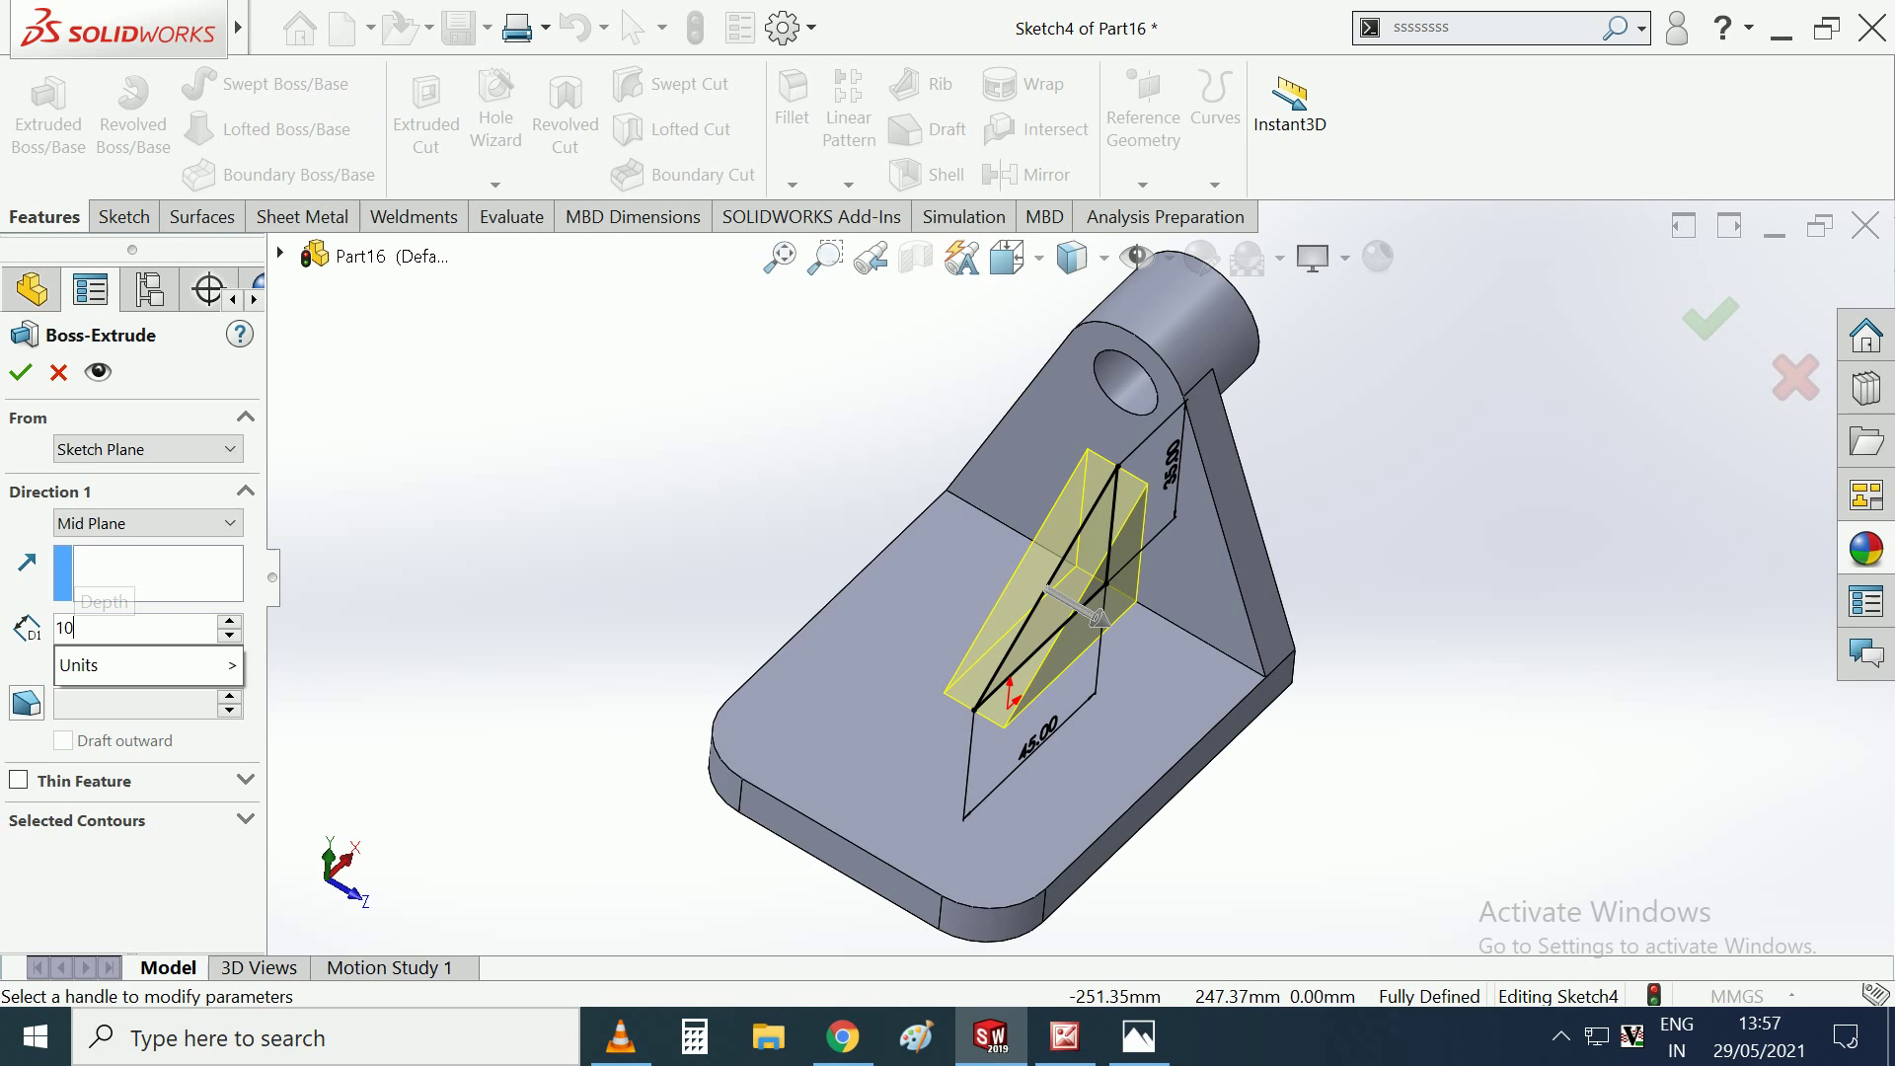
key("Return")
key("Return")
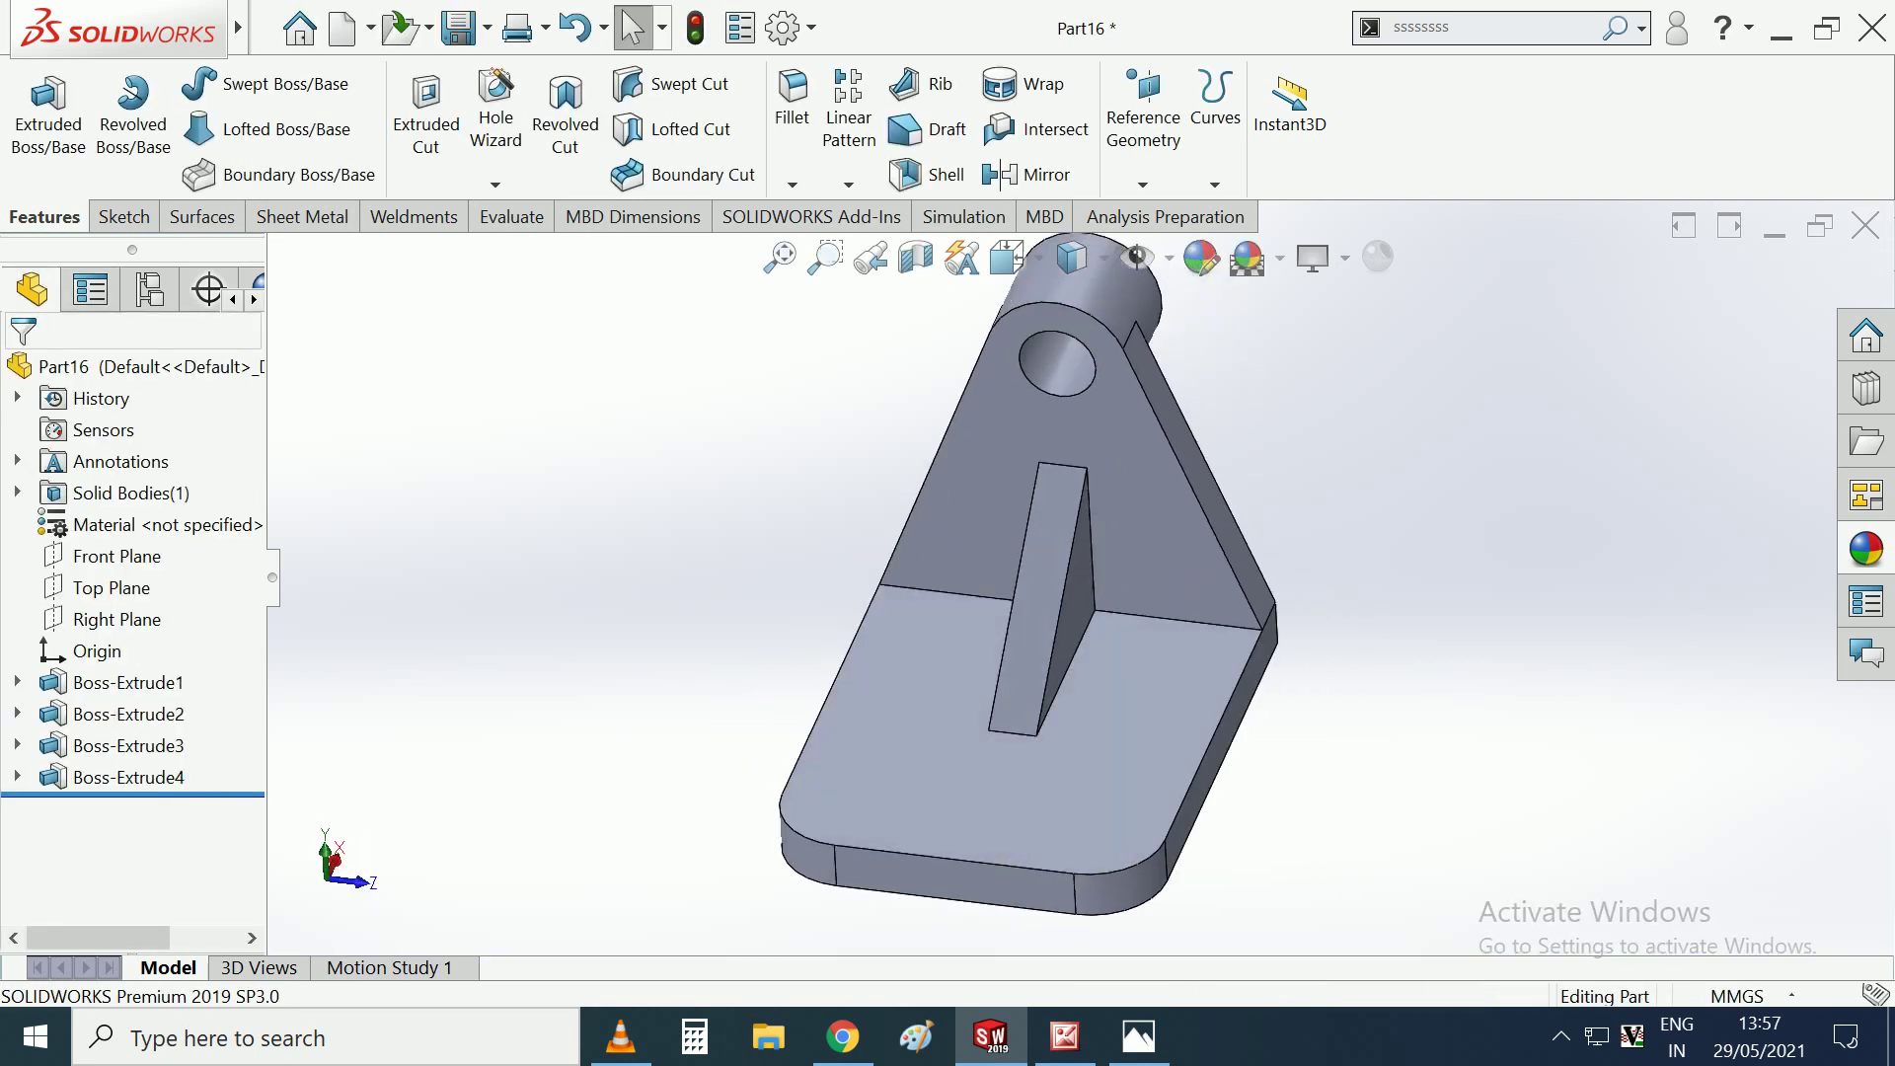
Start a sketch on the base plate's top face and draw a centerline left from the origin.
left_click(1115, 760)
left_click(1204, 710)
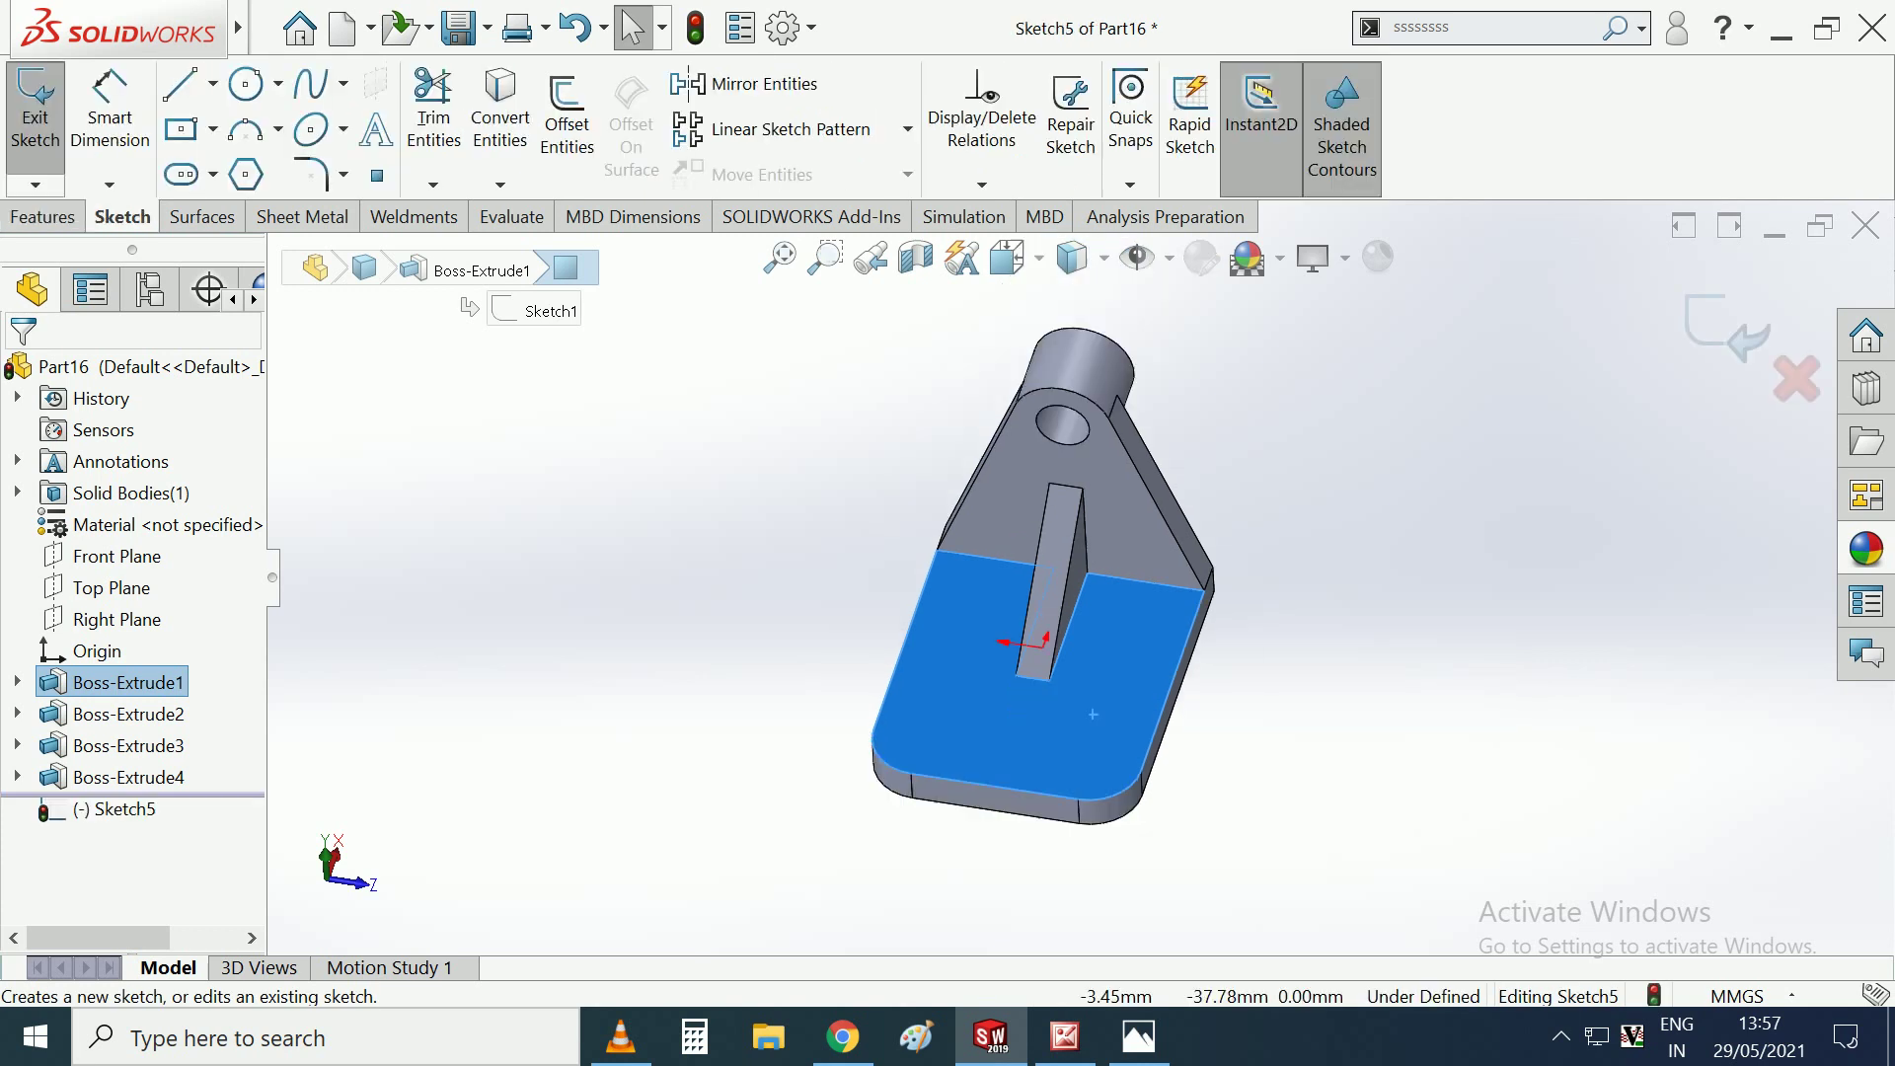
left_click(1007, 259)
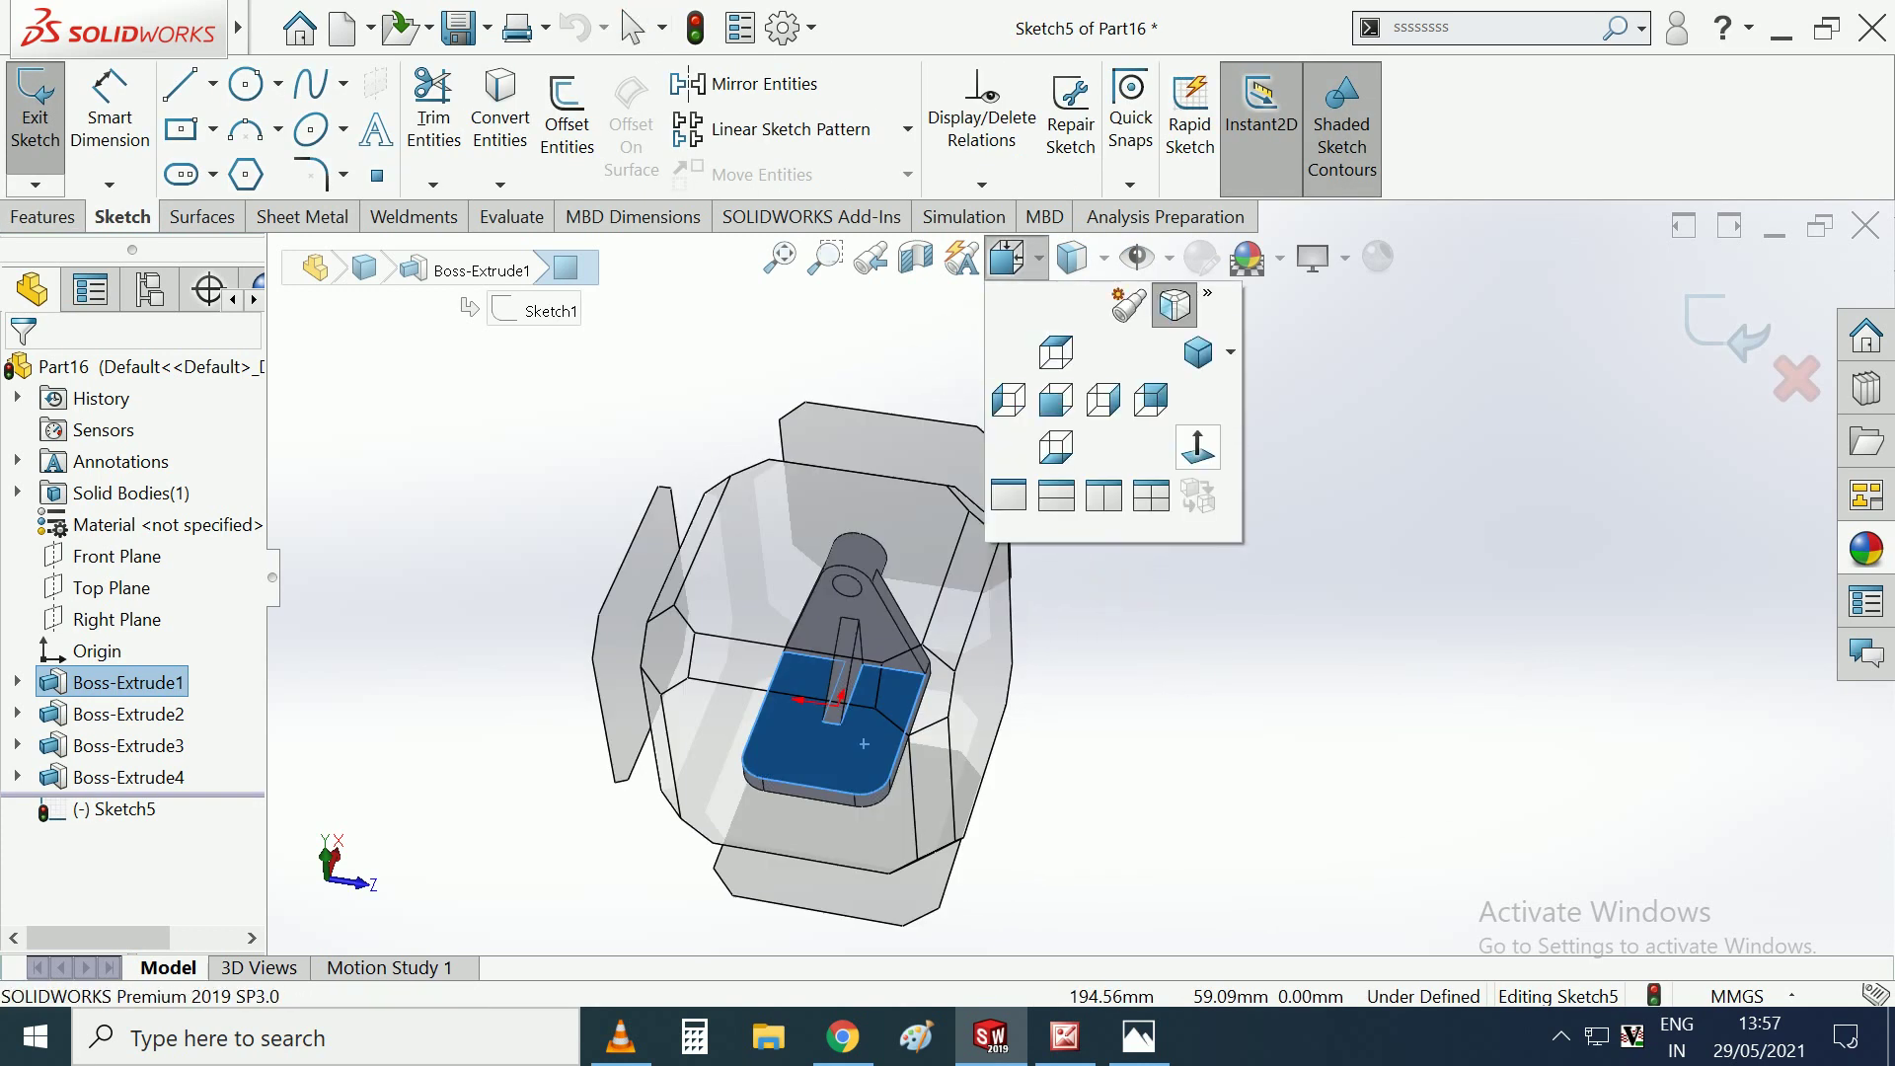
left_click(1171, 305)
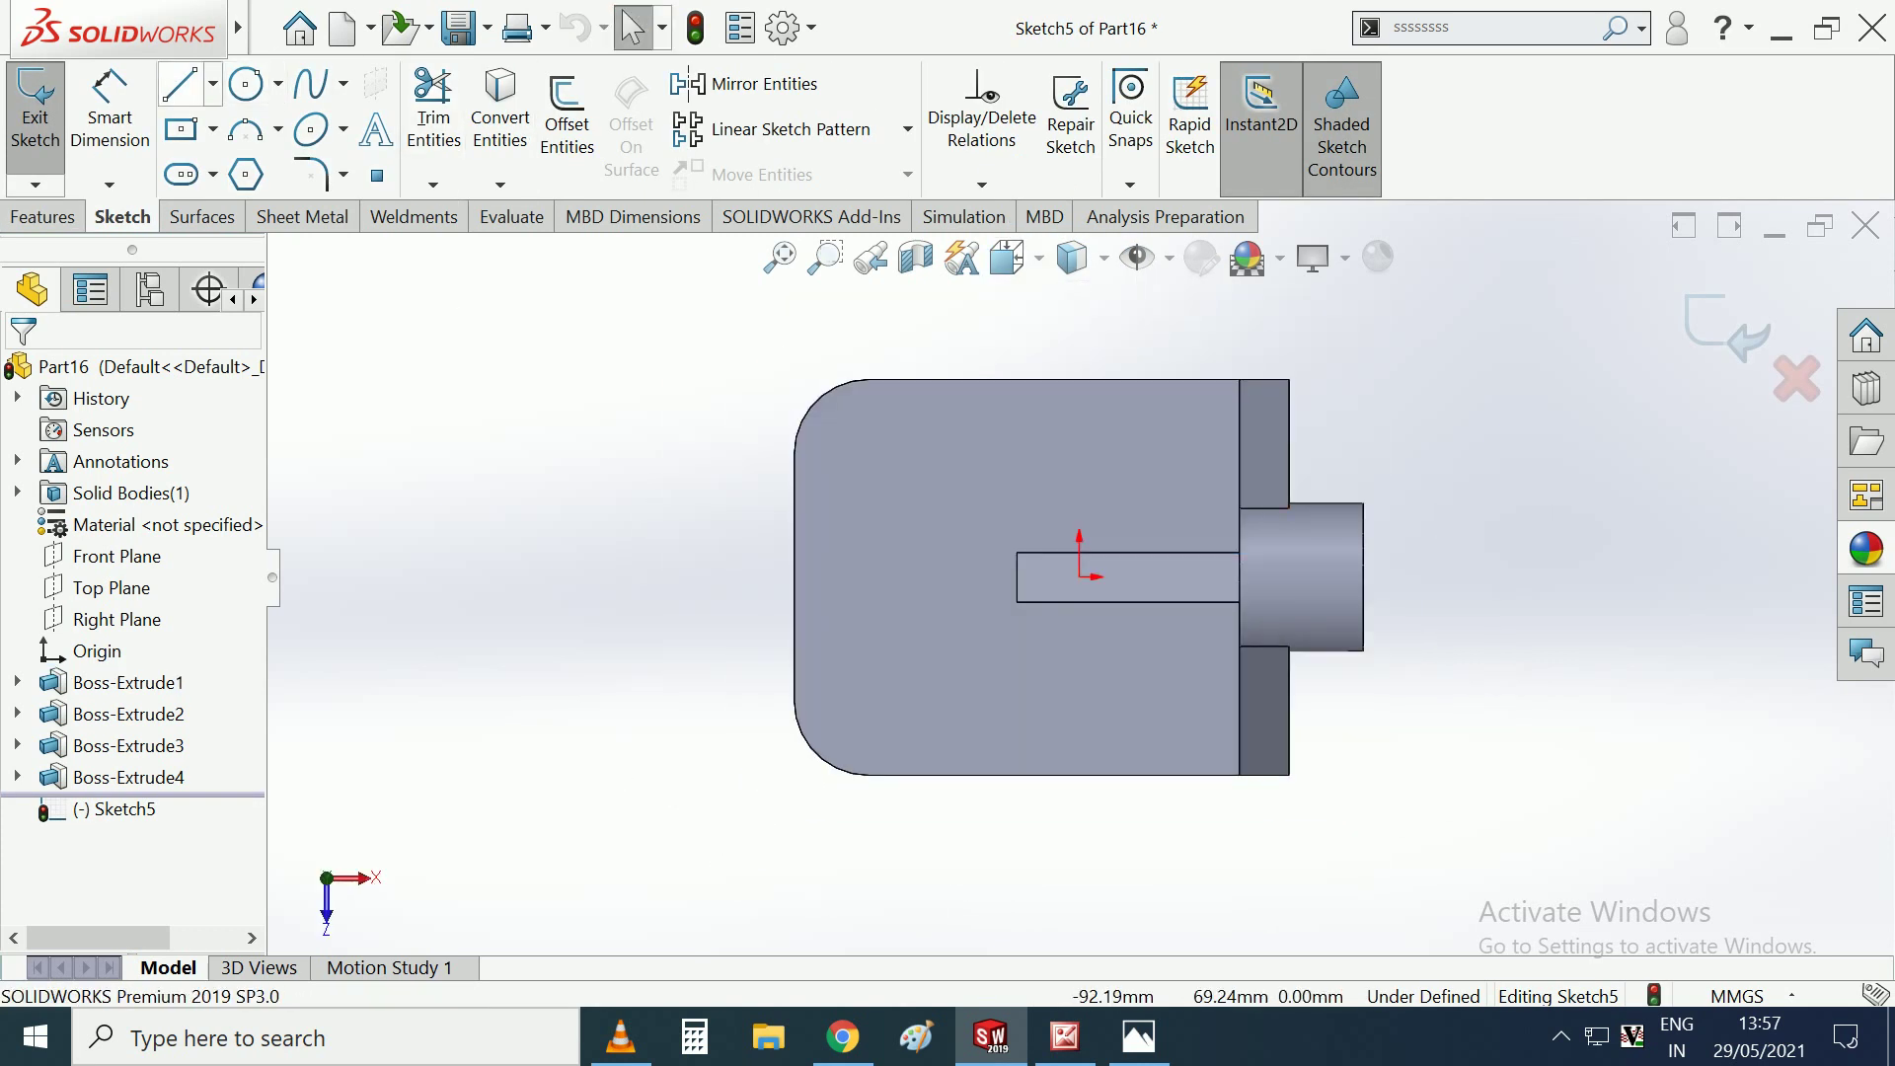
left_click(213, 83)
left_click(237, 157)
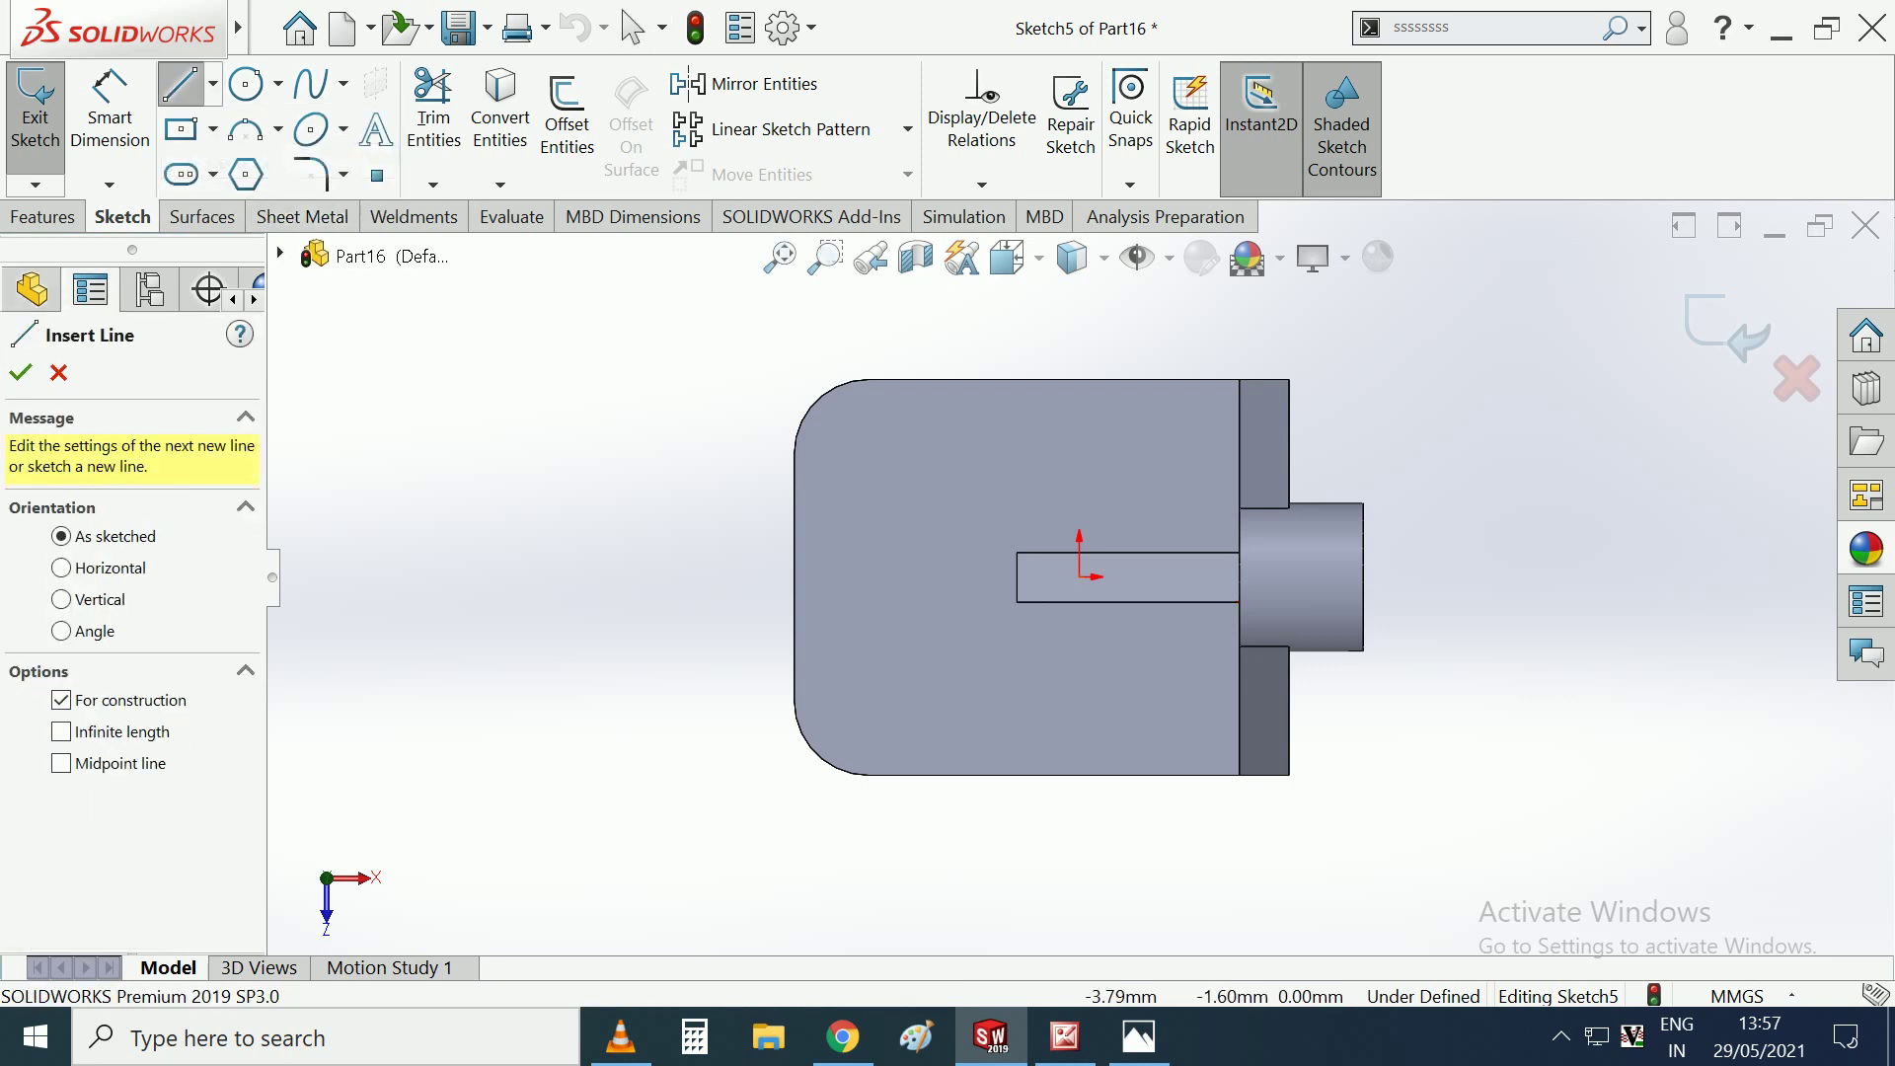
left_click(1079, 576)
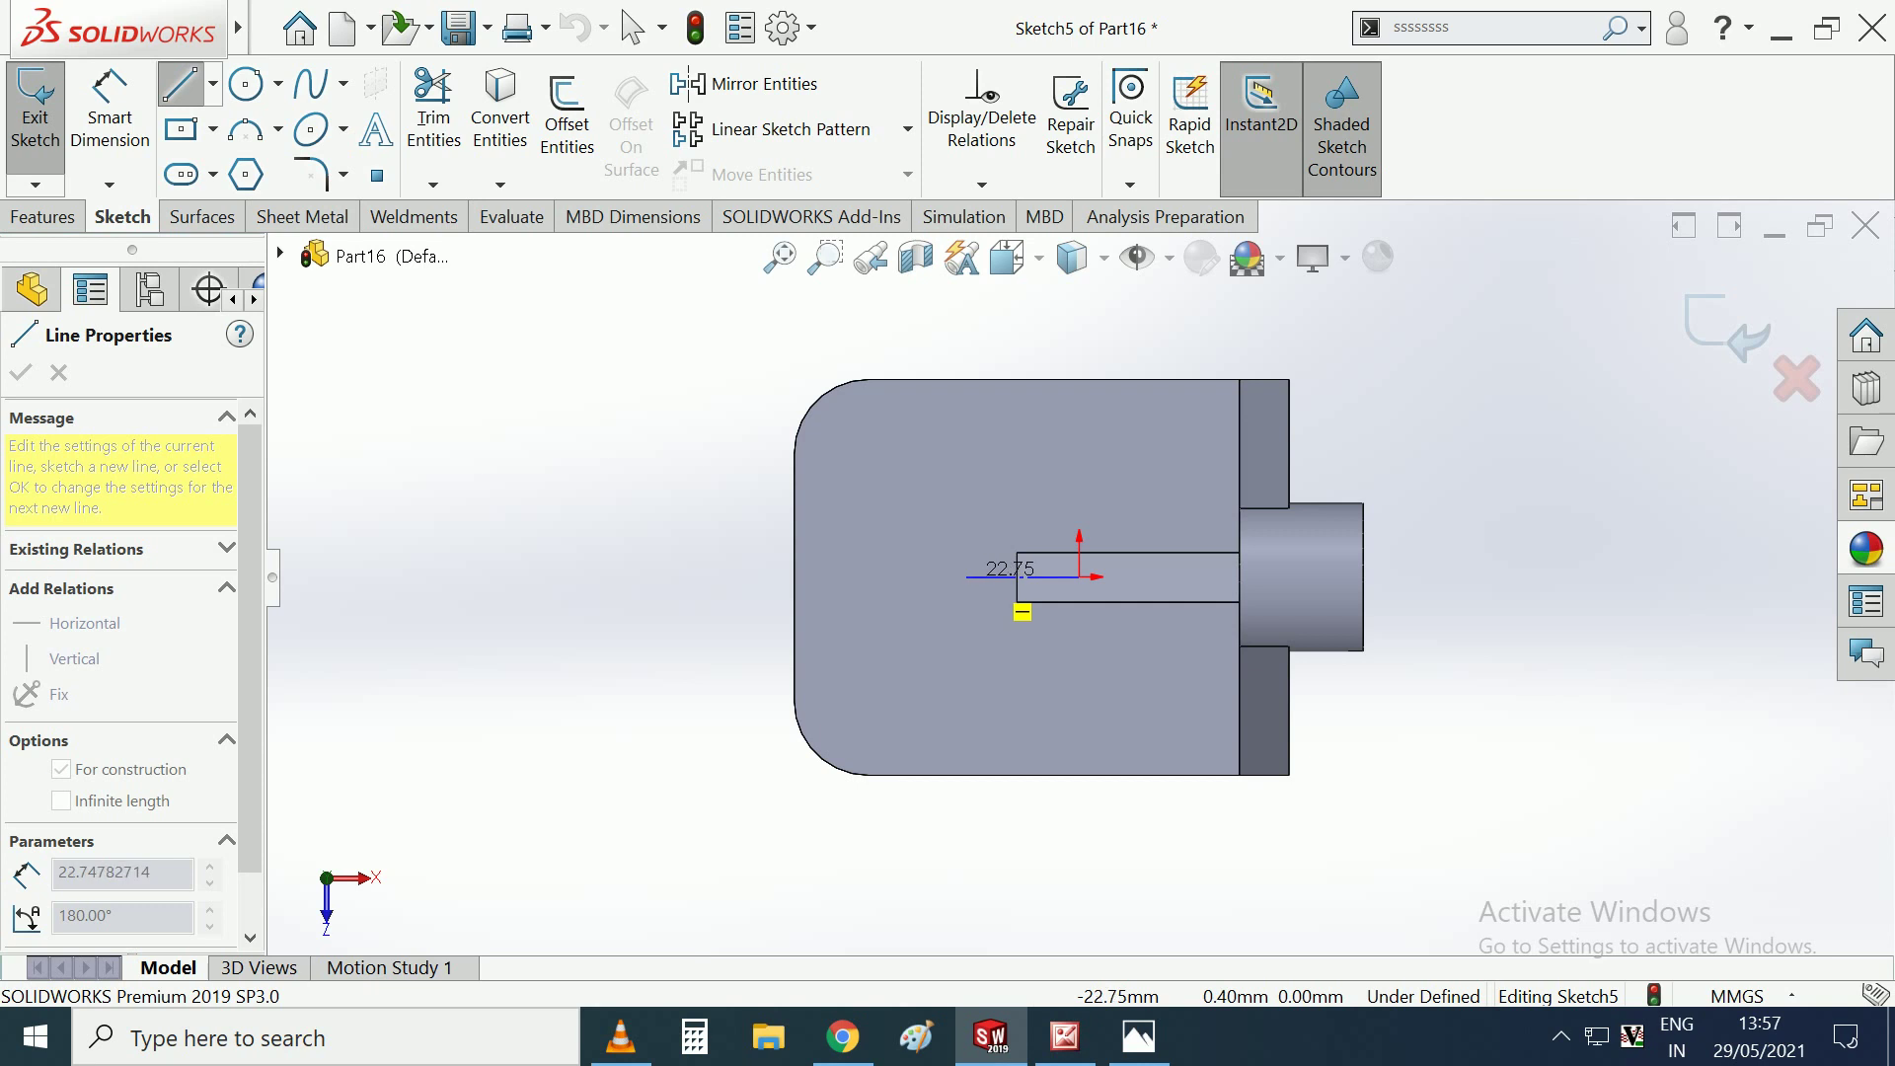
left_click(967, 576)
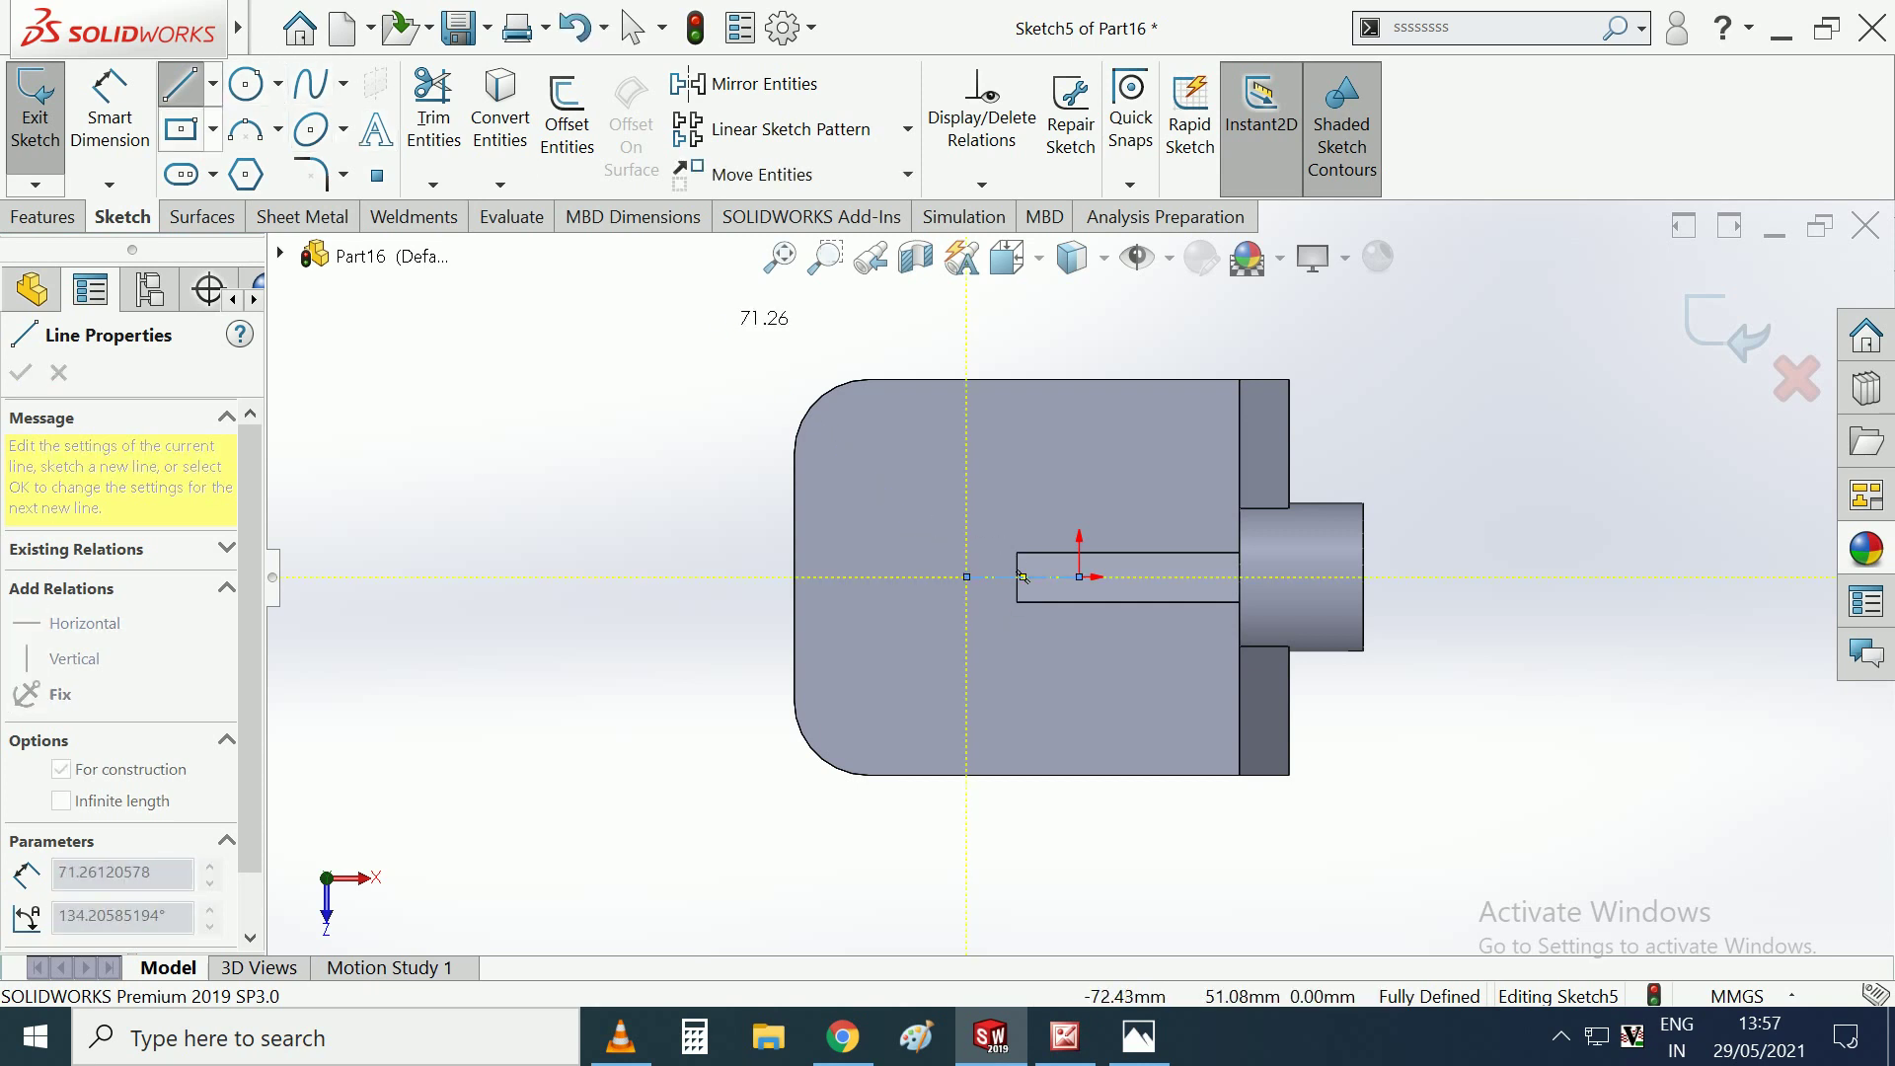
Add a vertical midpoint line centred on the centerline's left end.
left_click(212, 83)
left_click(261, 196)
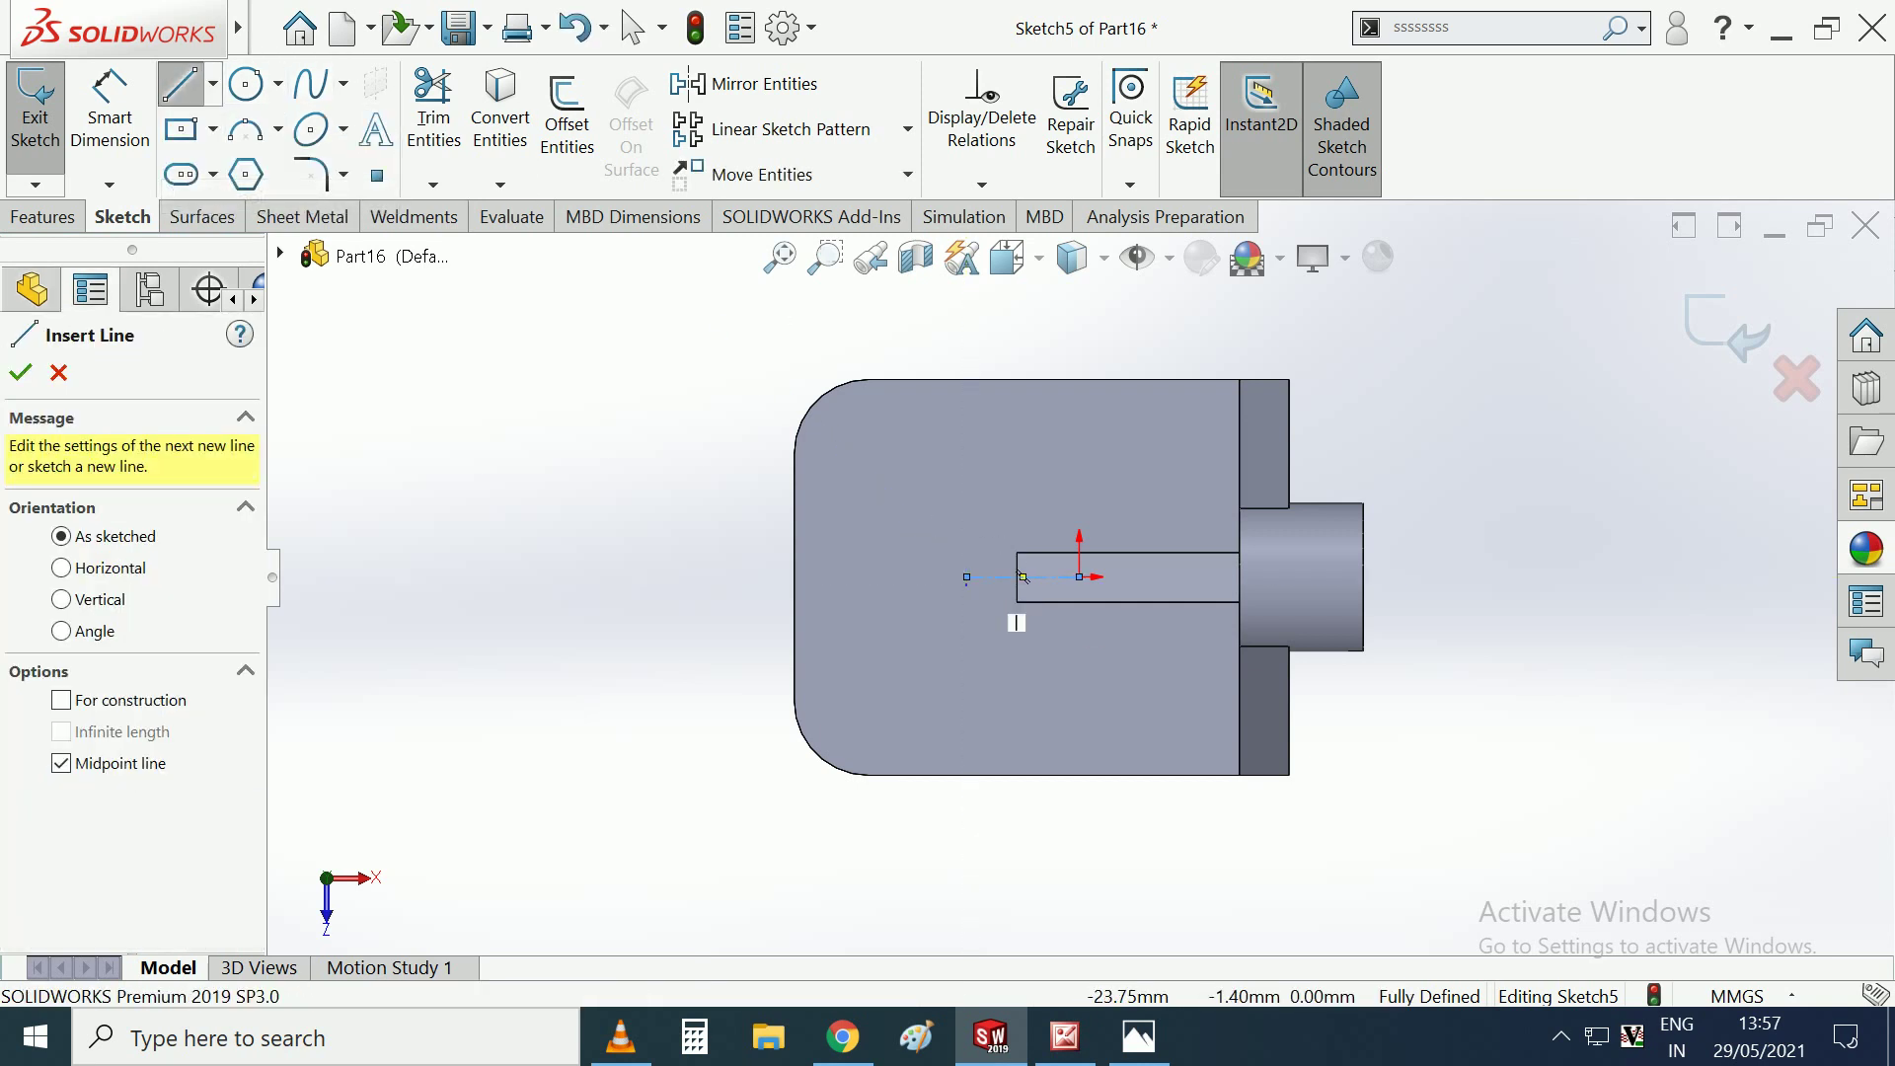
left_click(966, 576)
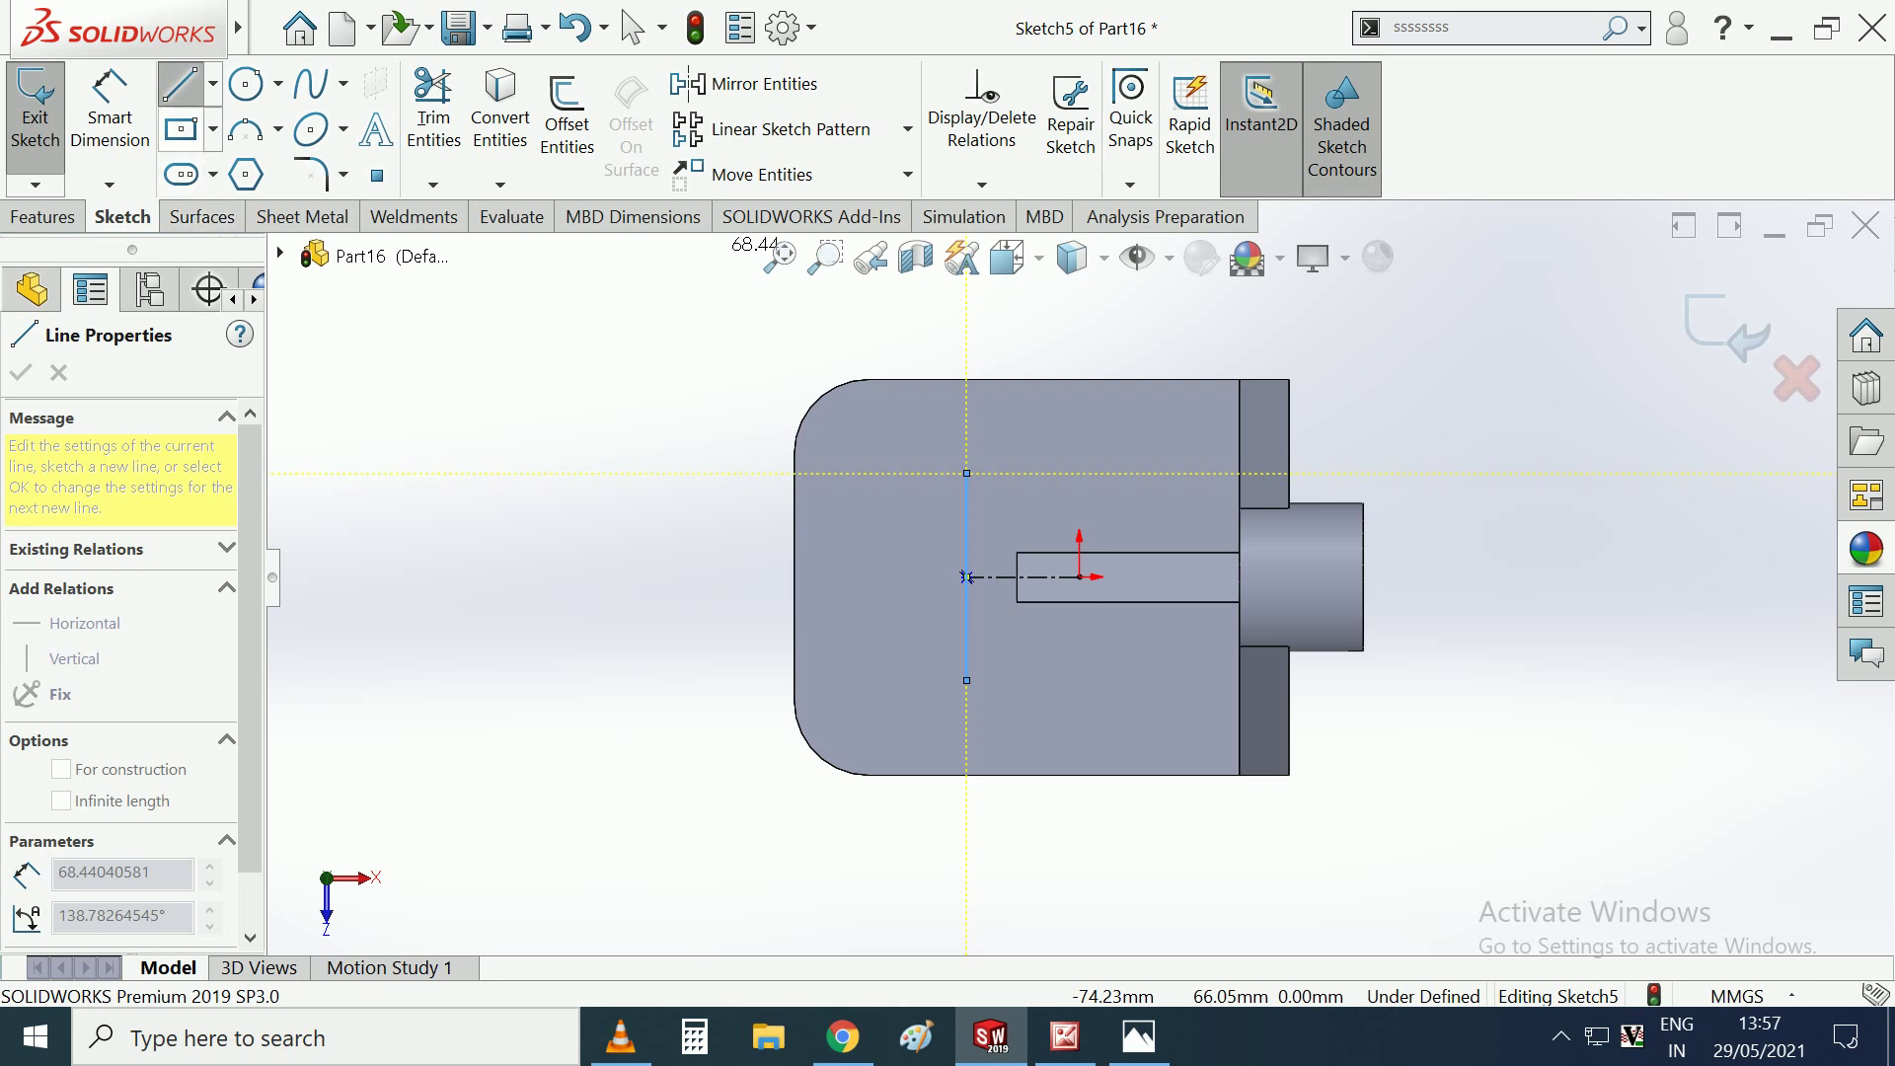
left_click(180, 84)
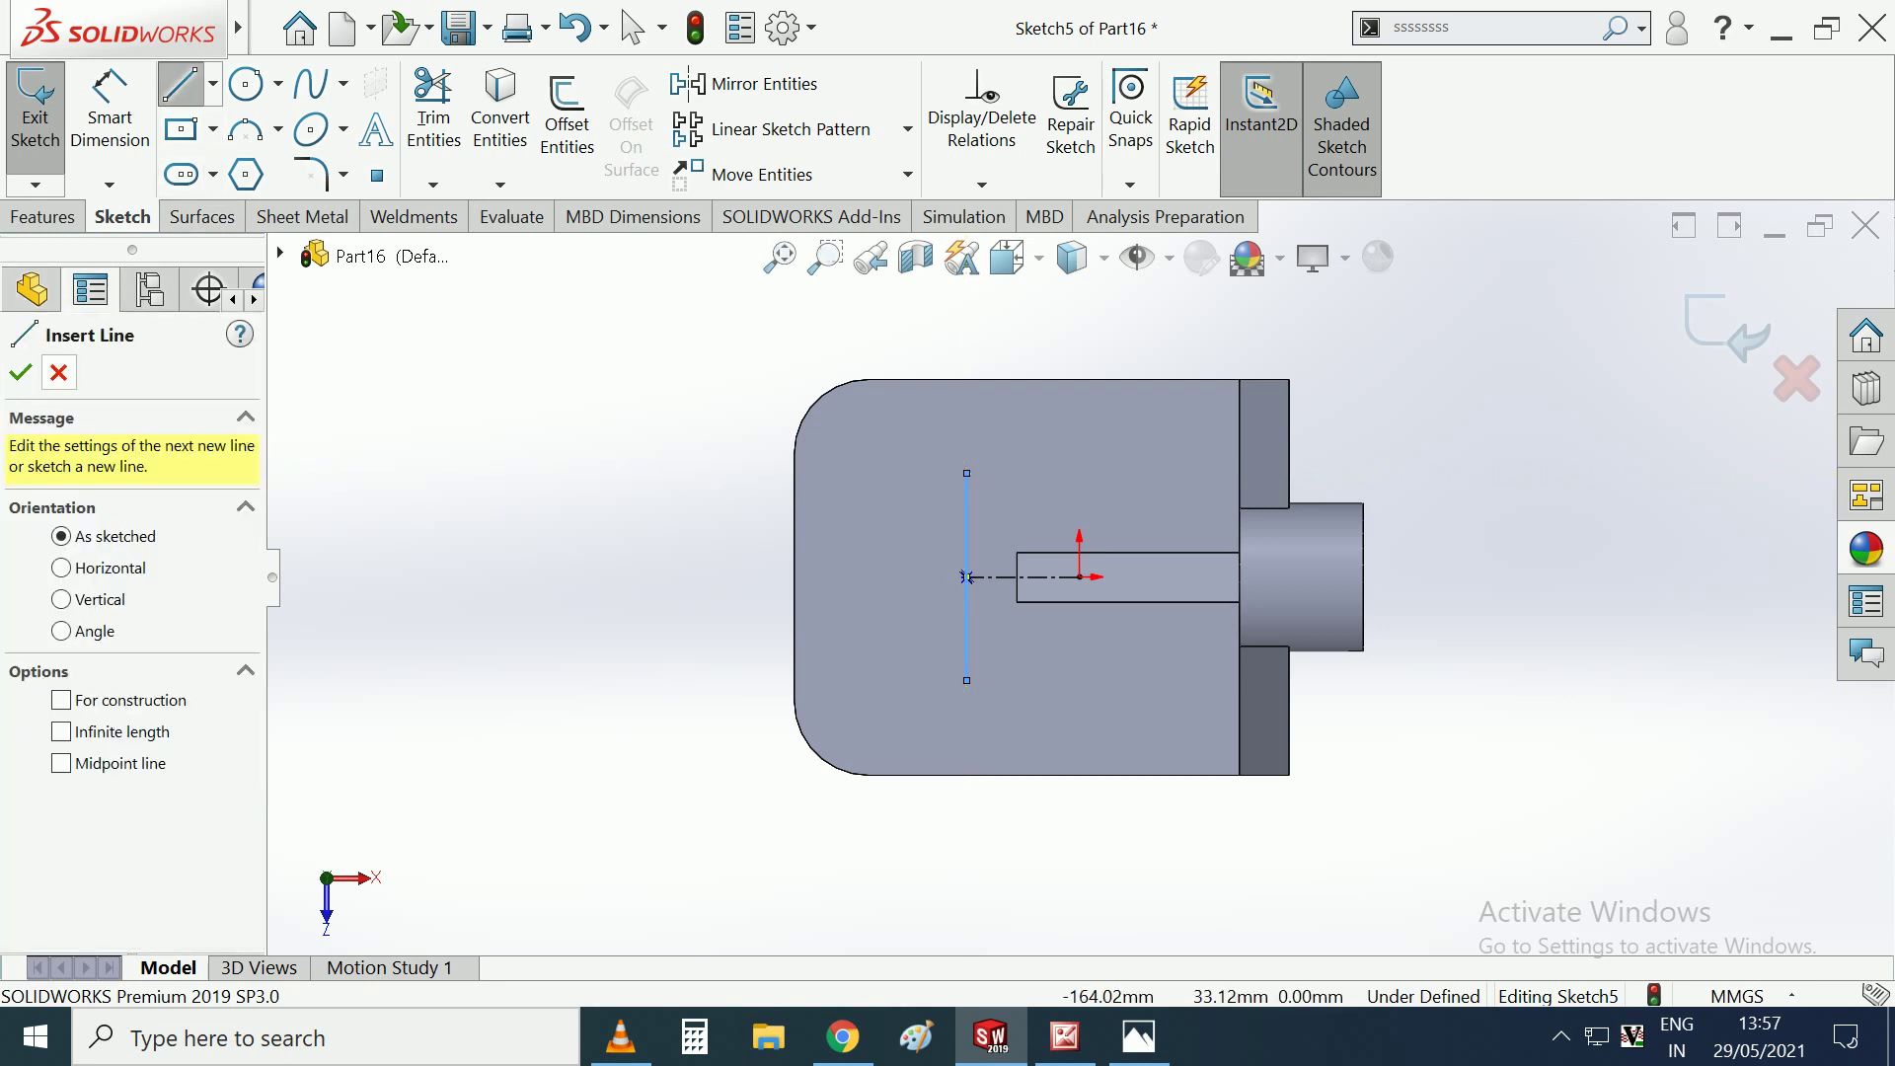
key("Escape")
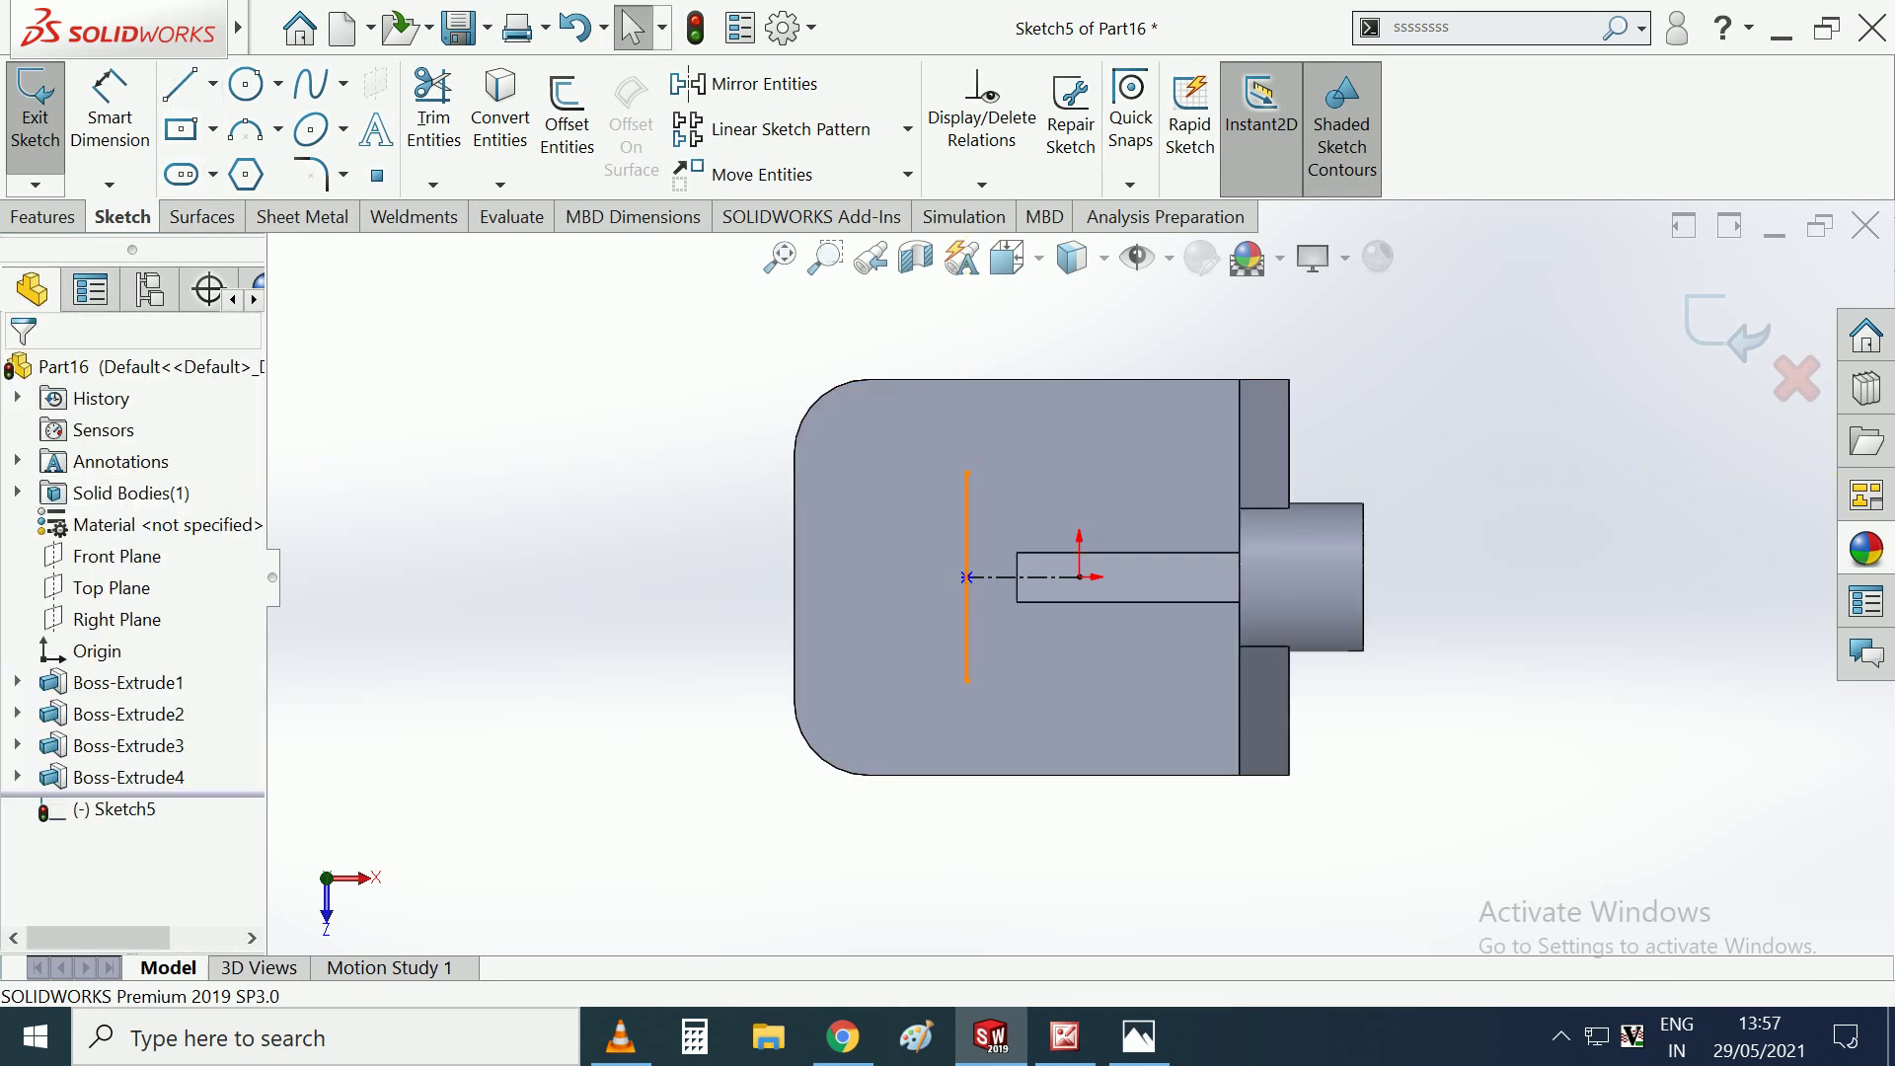
left_click(967, 612)
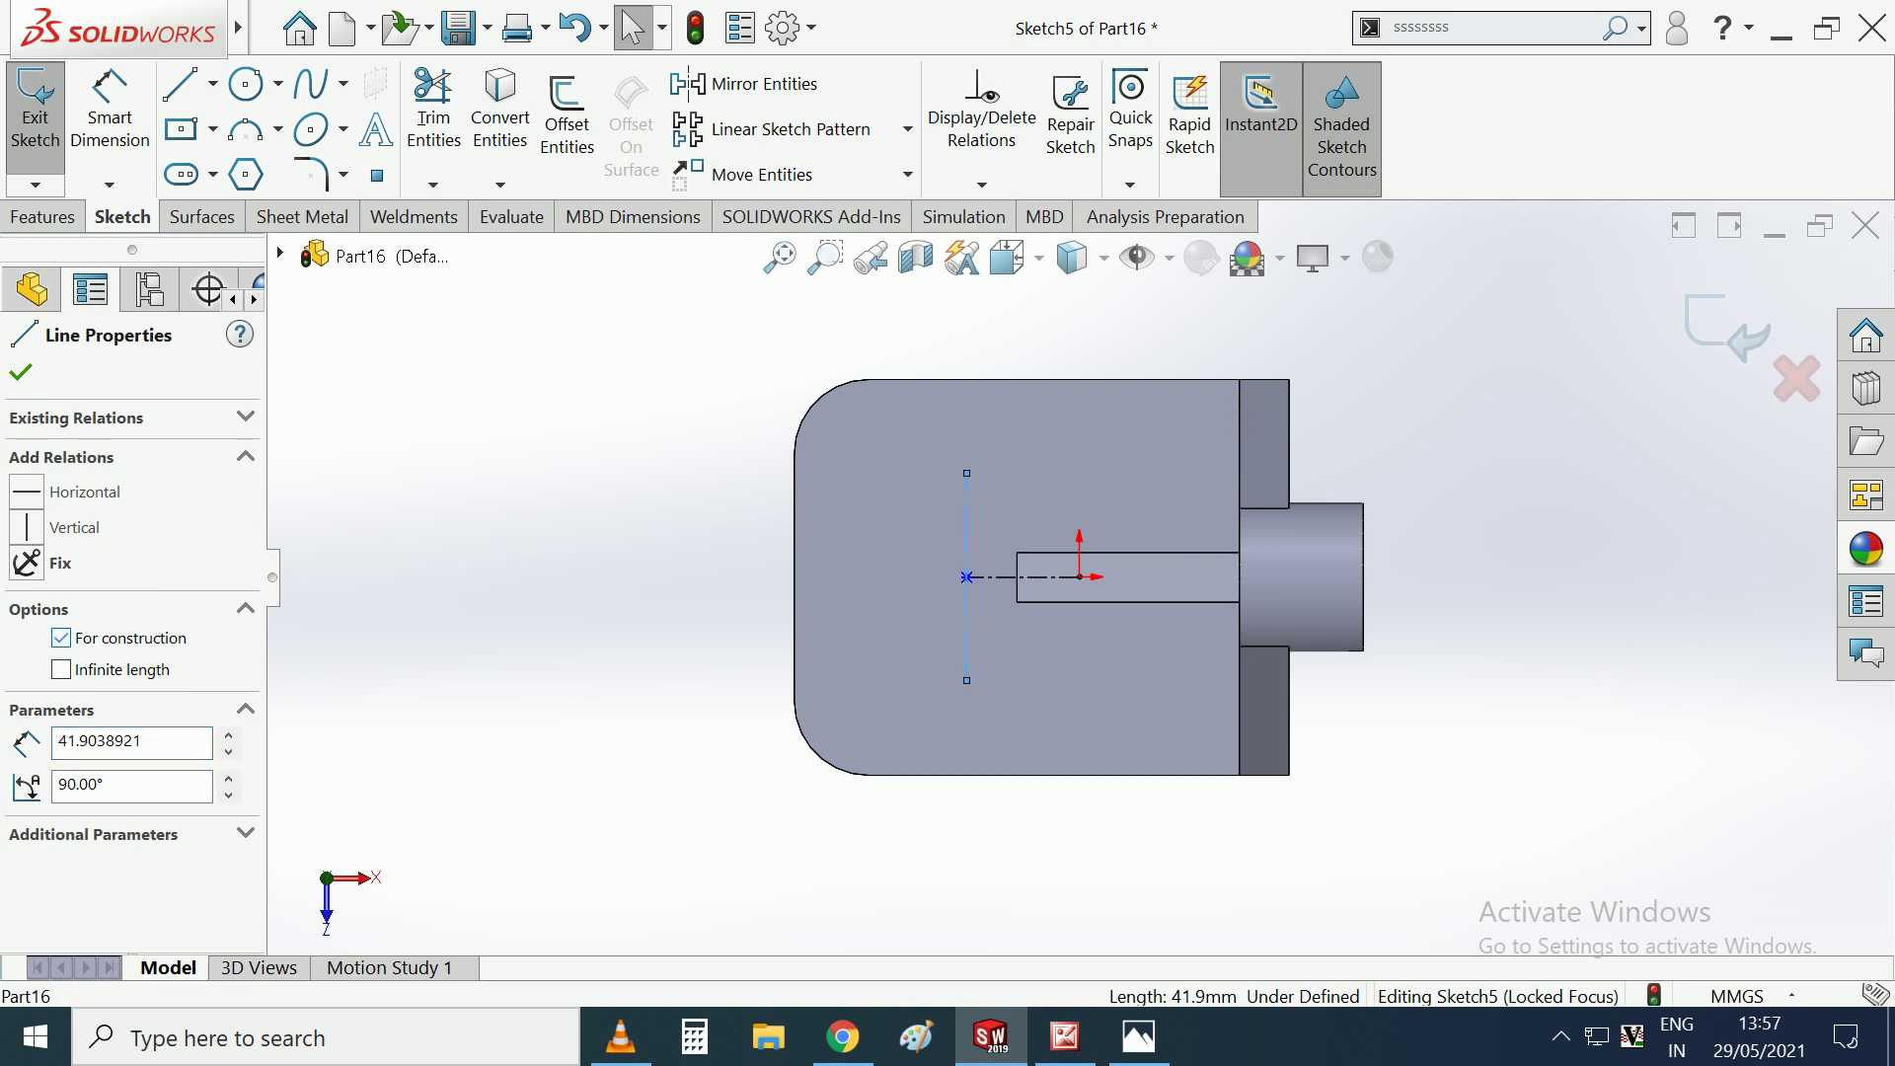
key("Escape")
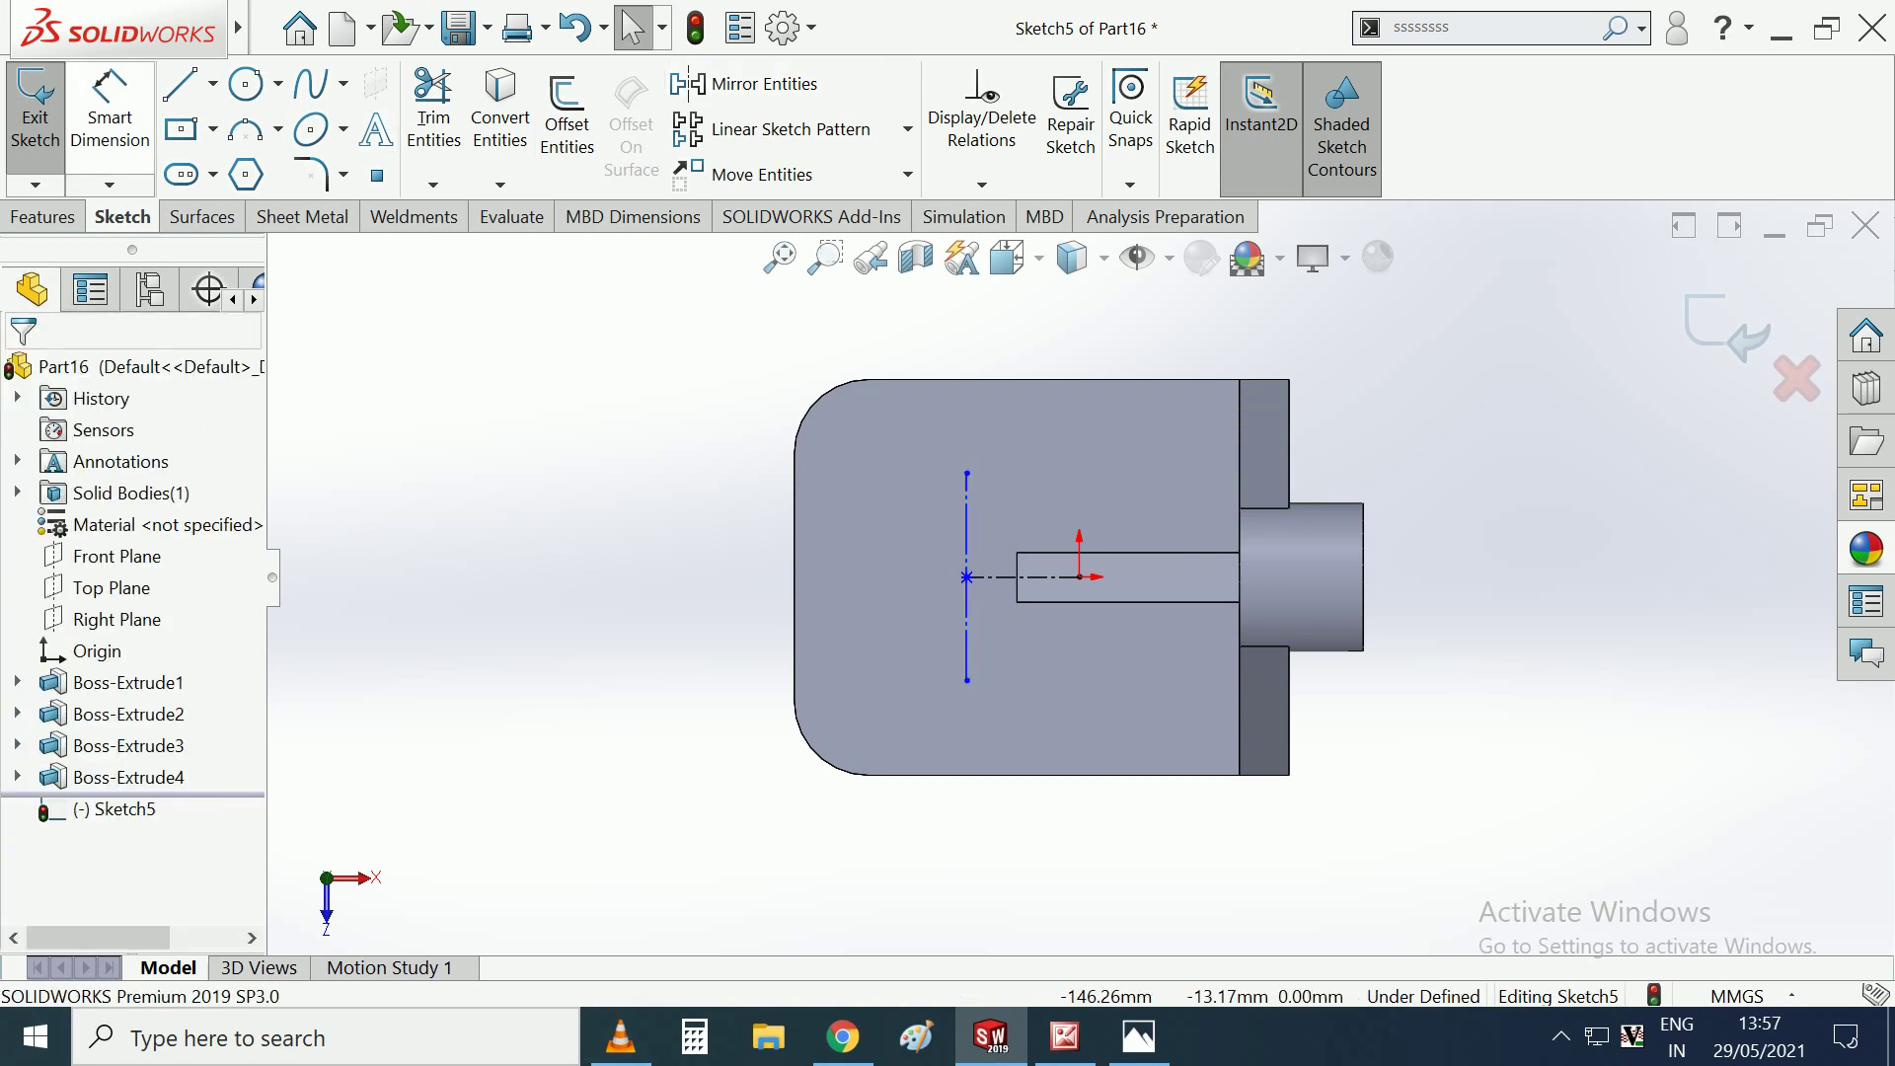
Dimension the vertical line to 40 mm and the centerline to 20 mm from the origin.
key("d")
left_click(967, 612)
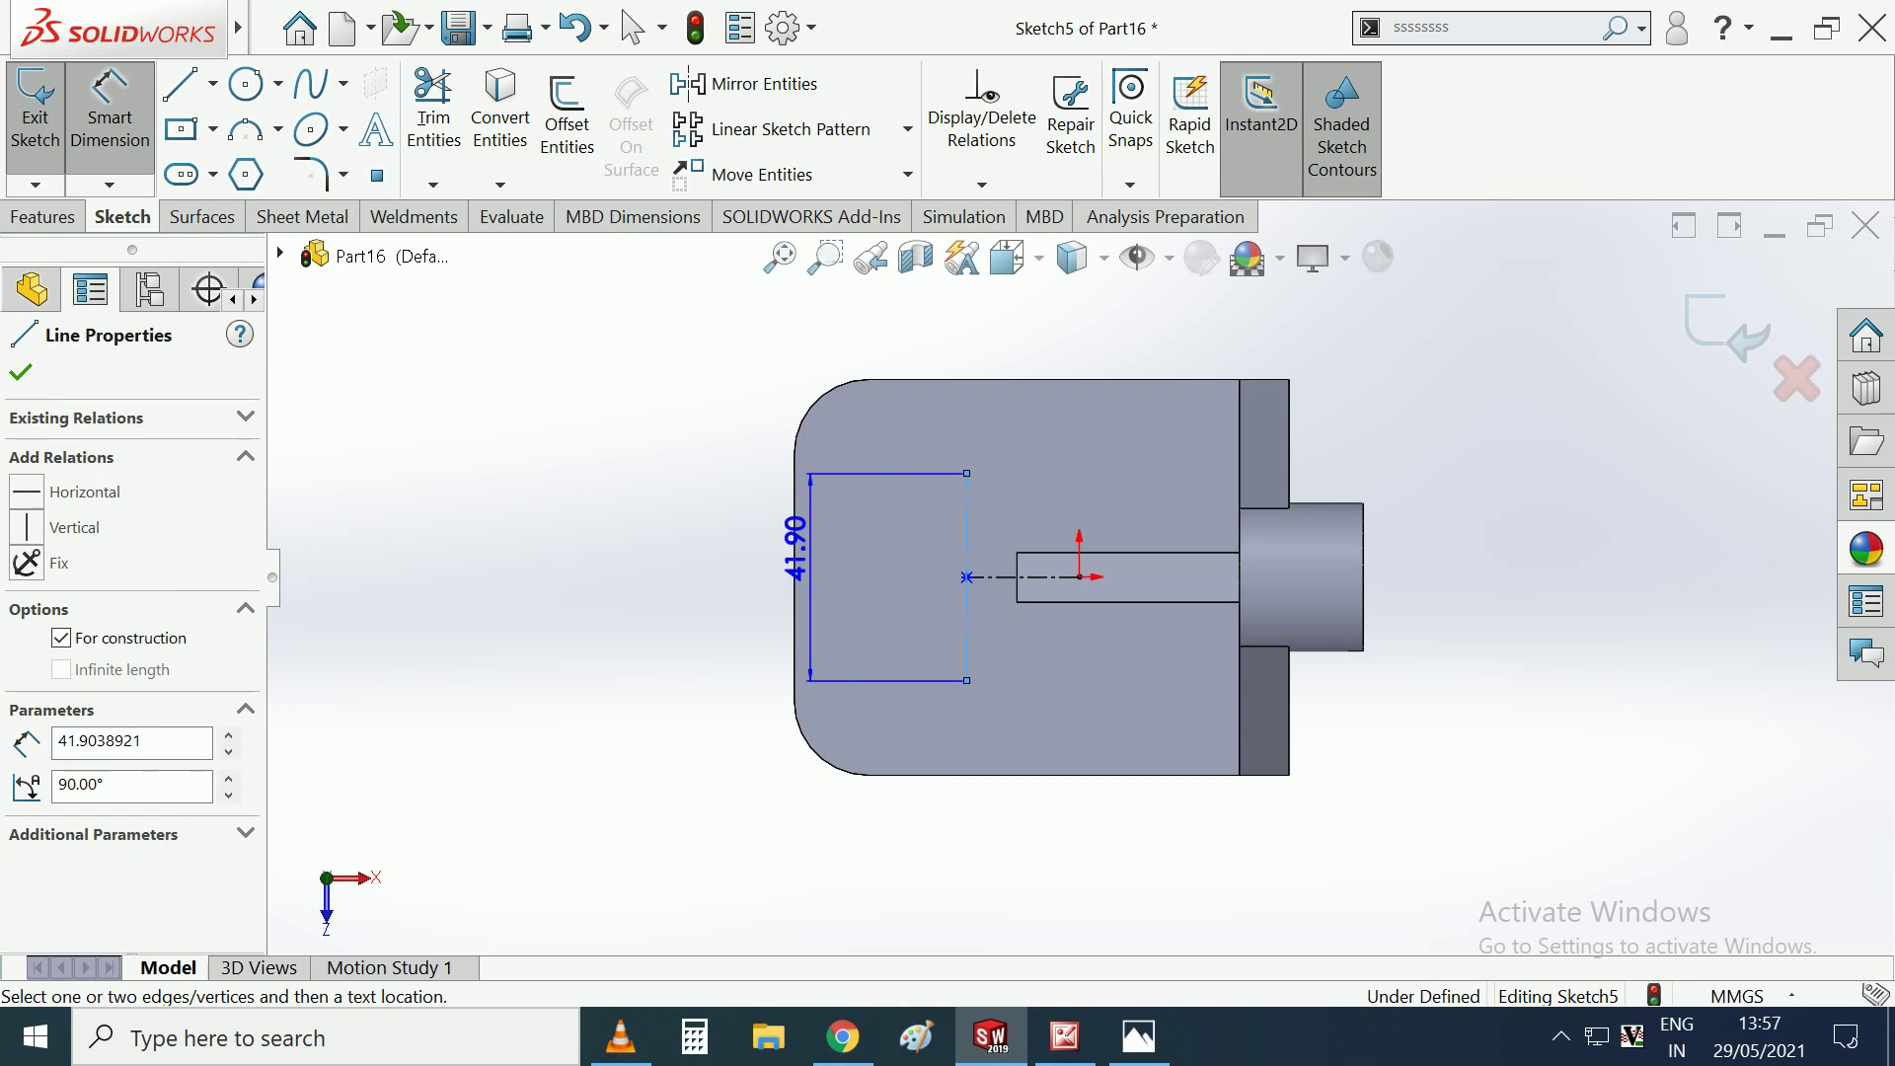
left_click(721, 523)
type("40")
key("Return")
key("Escape")
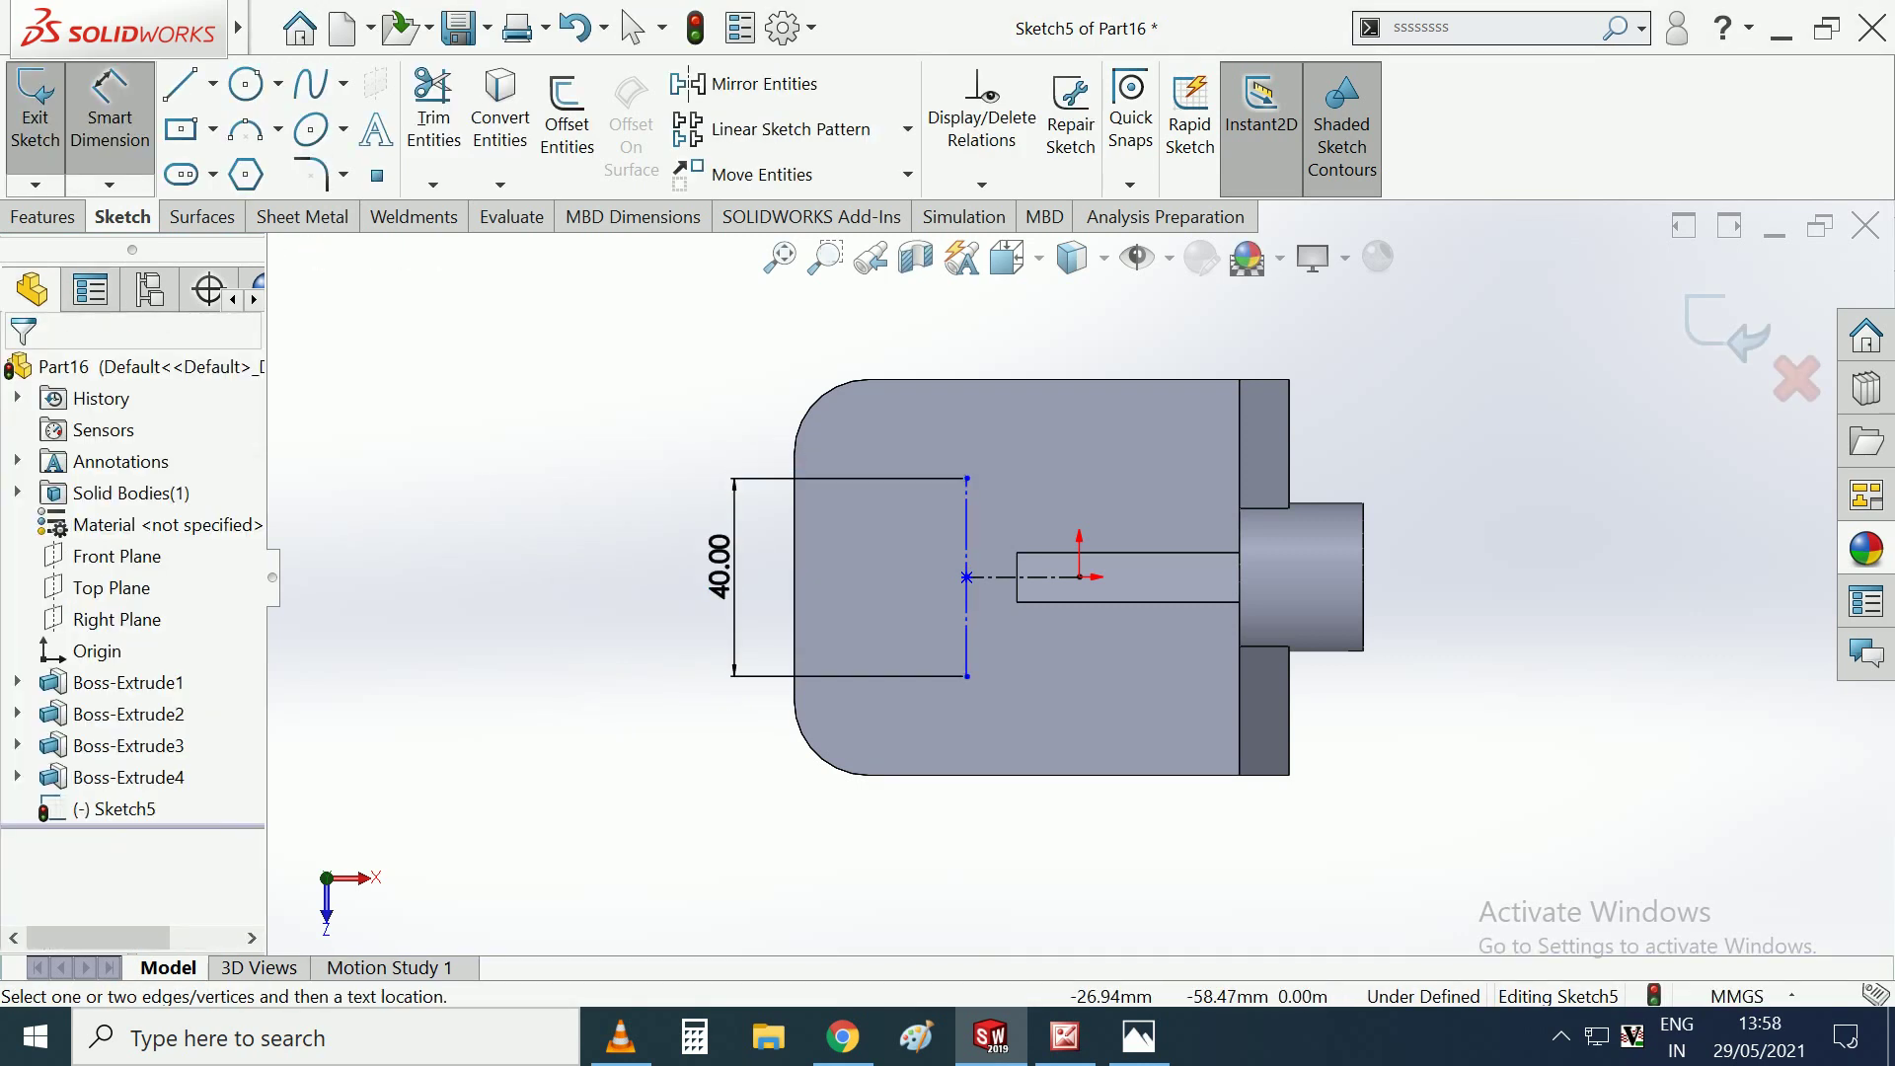
left_click(1046, 577)
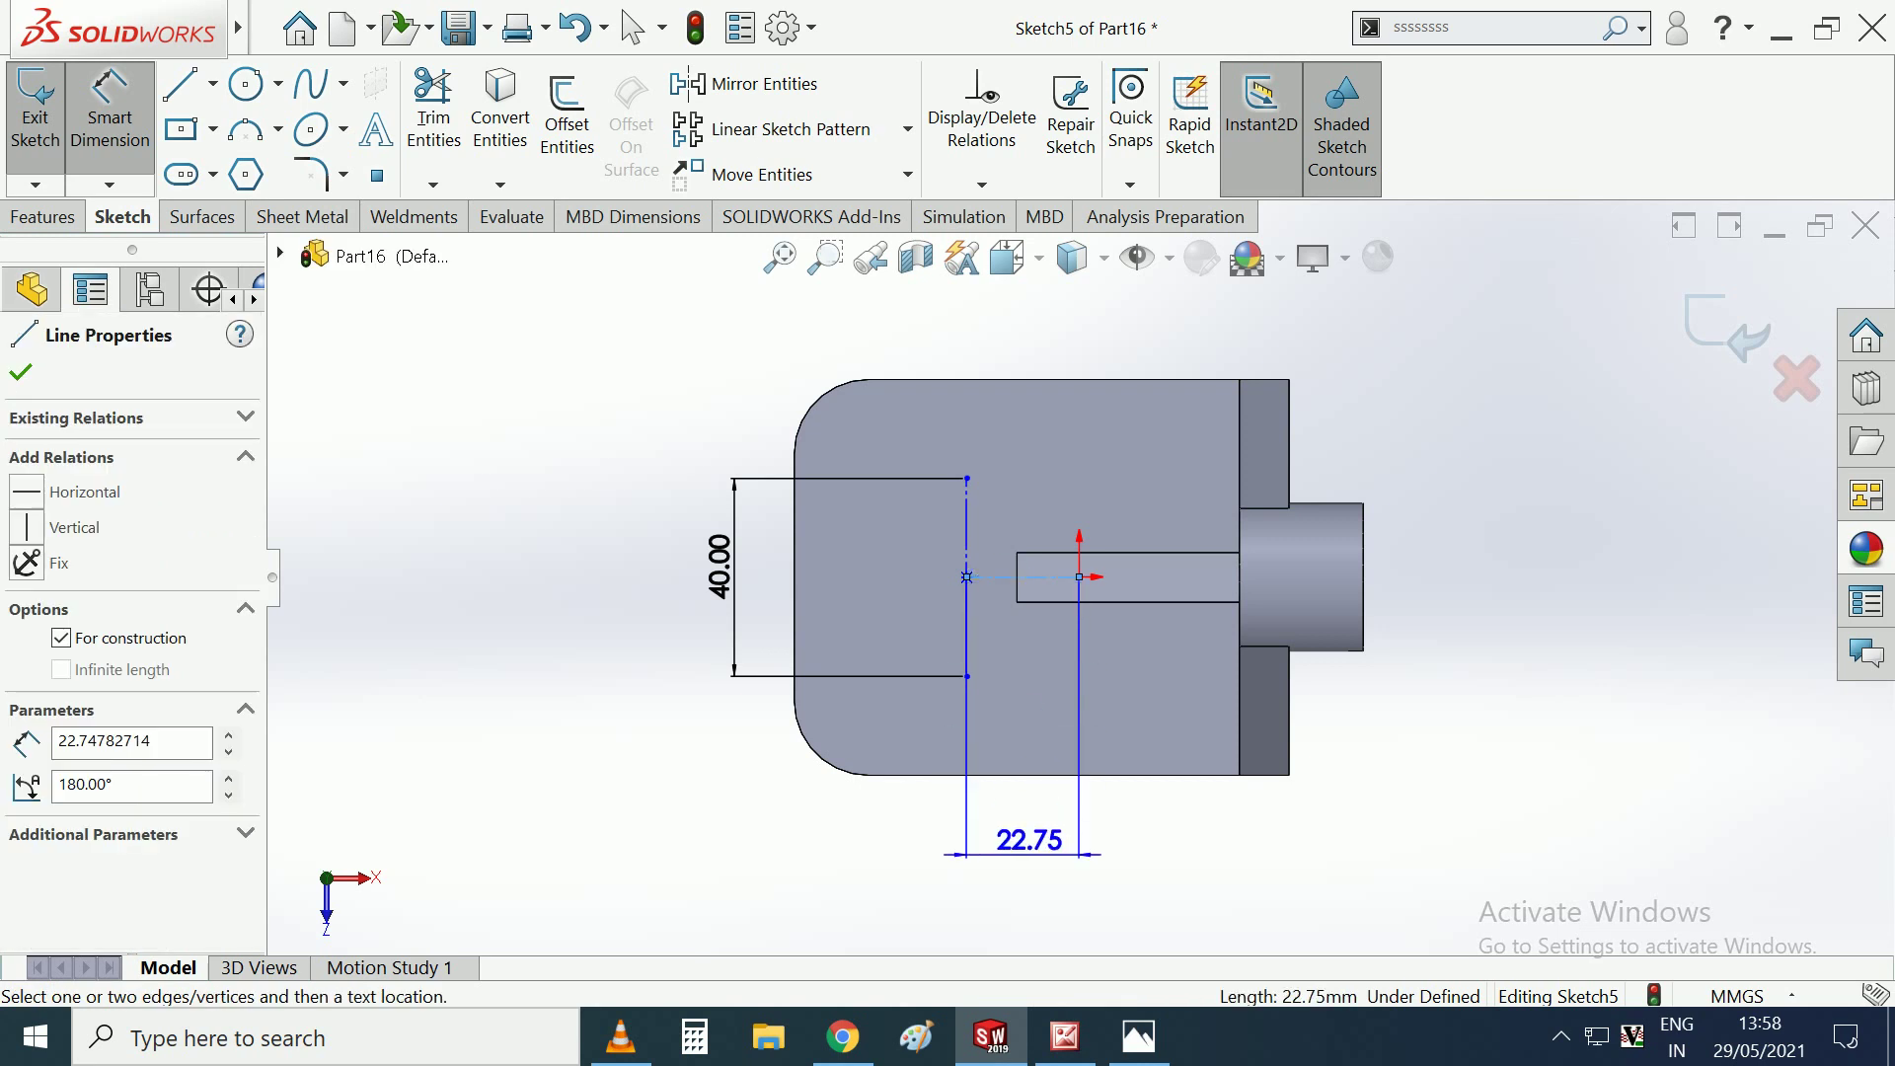
left_click(1030, 840)
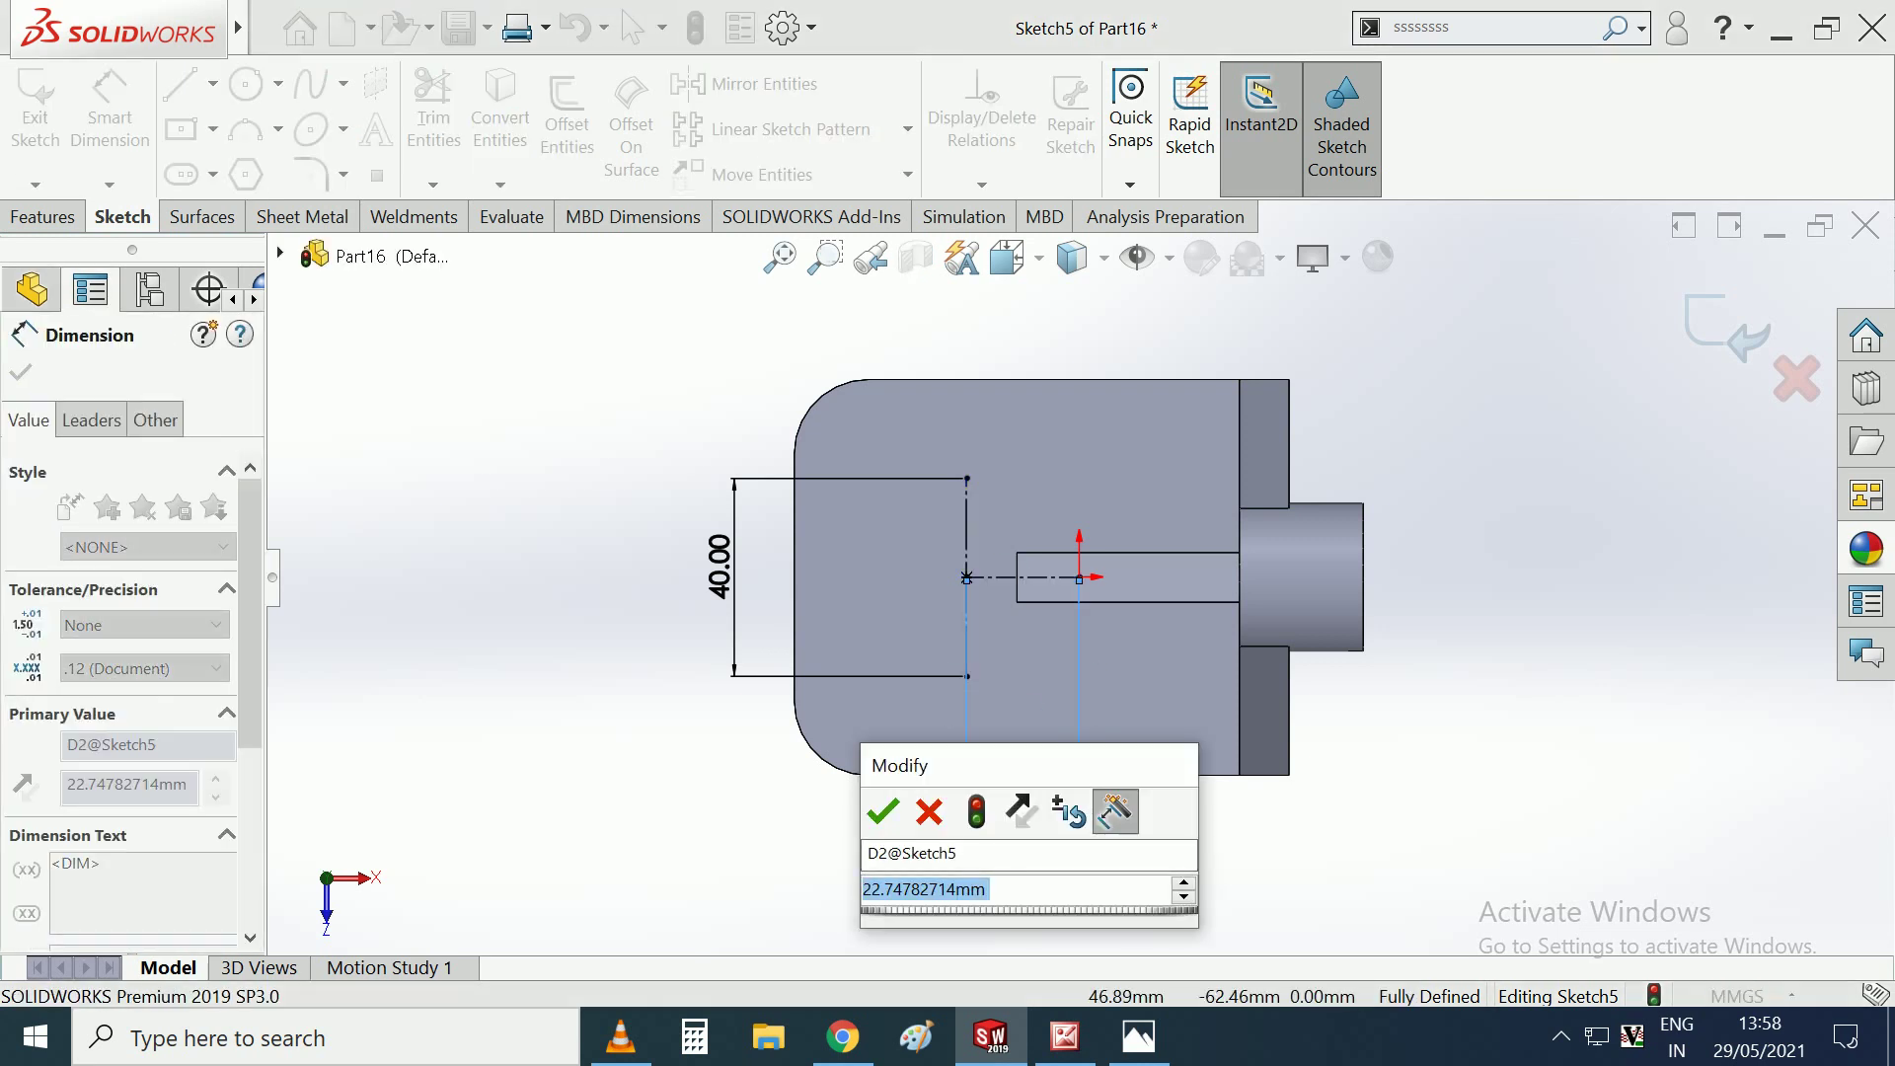
type("20")
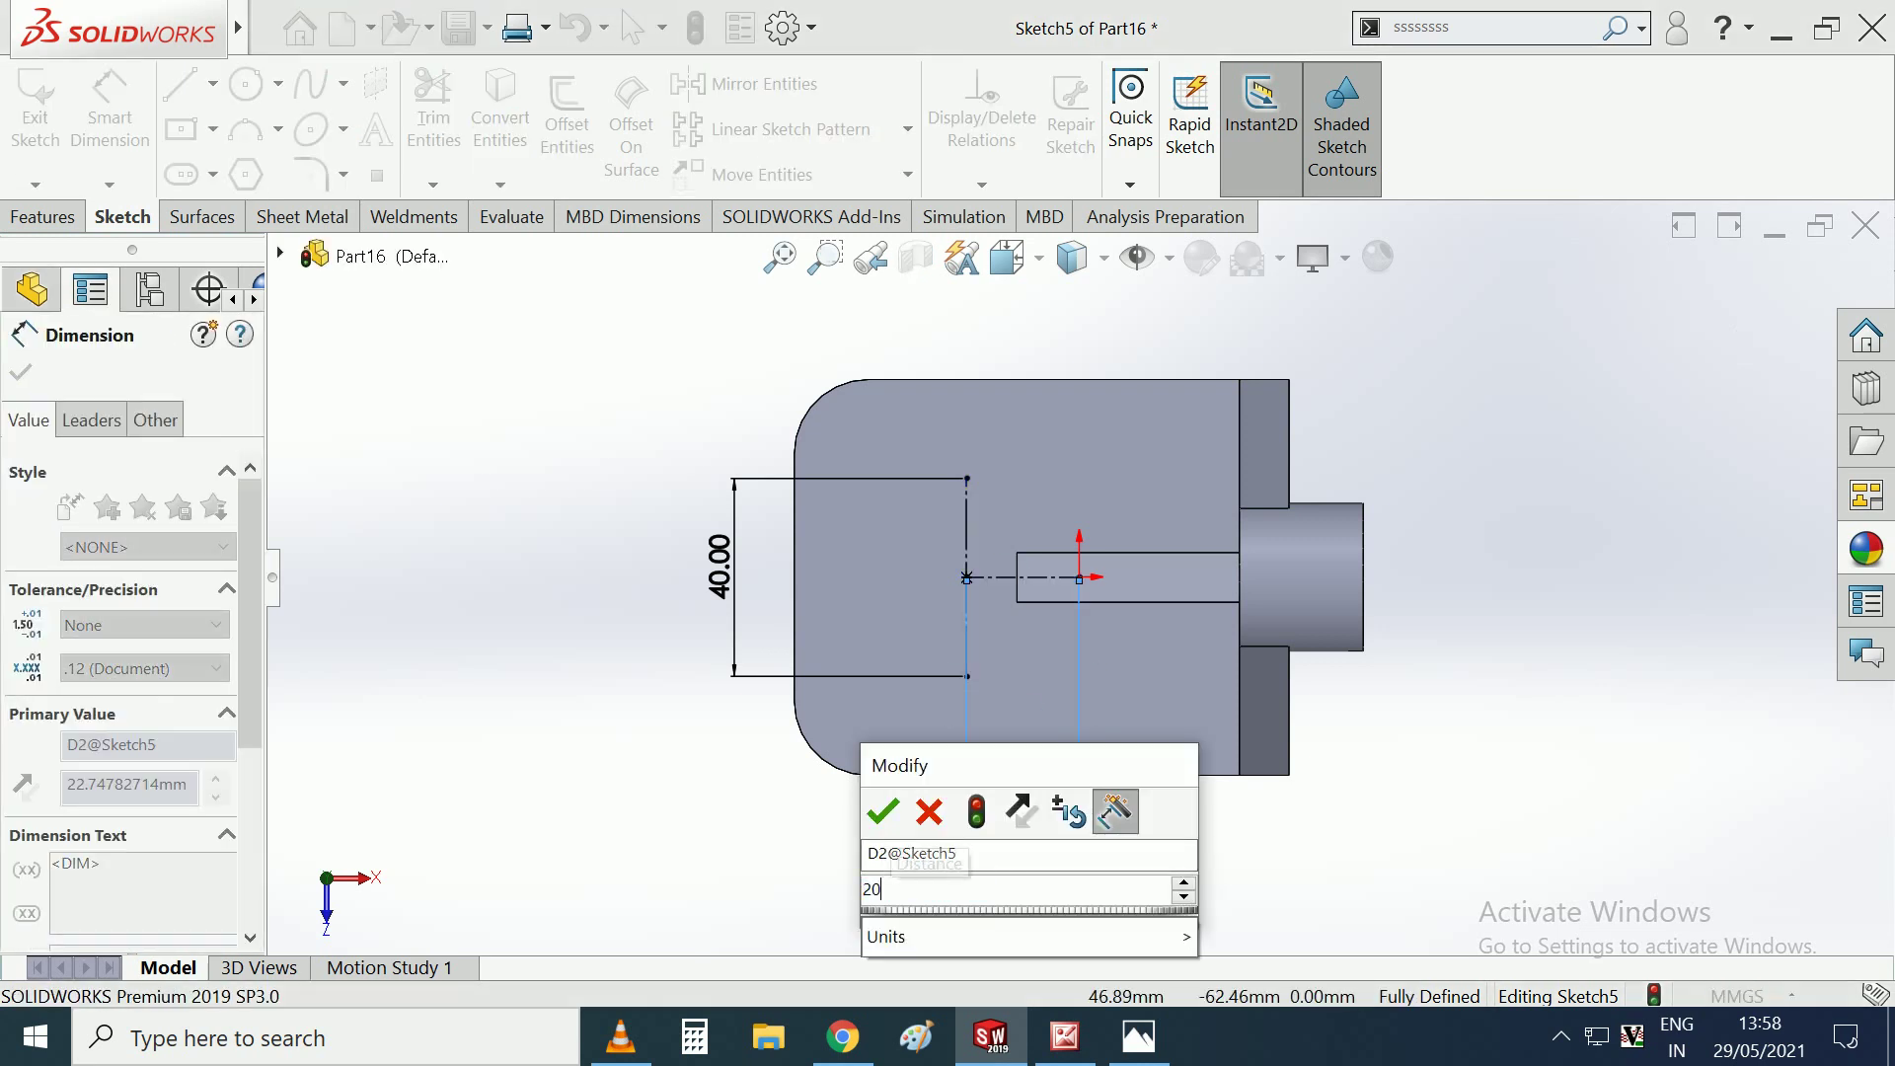
key("Return")
key("Escape")
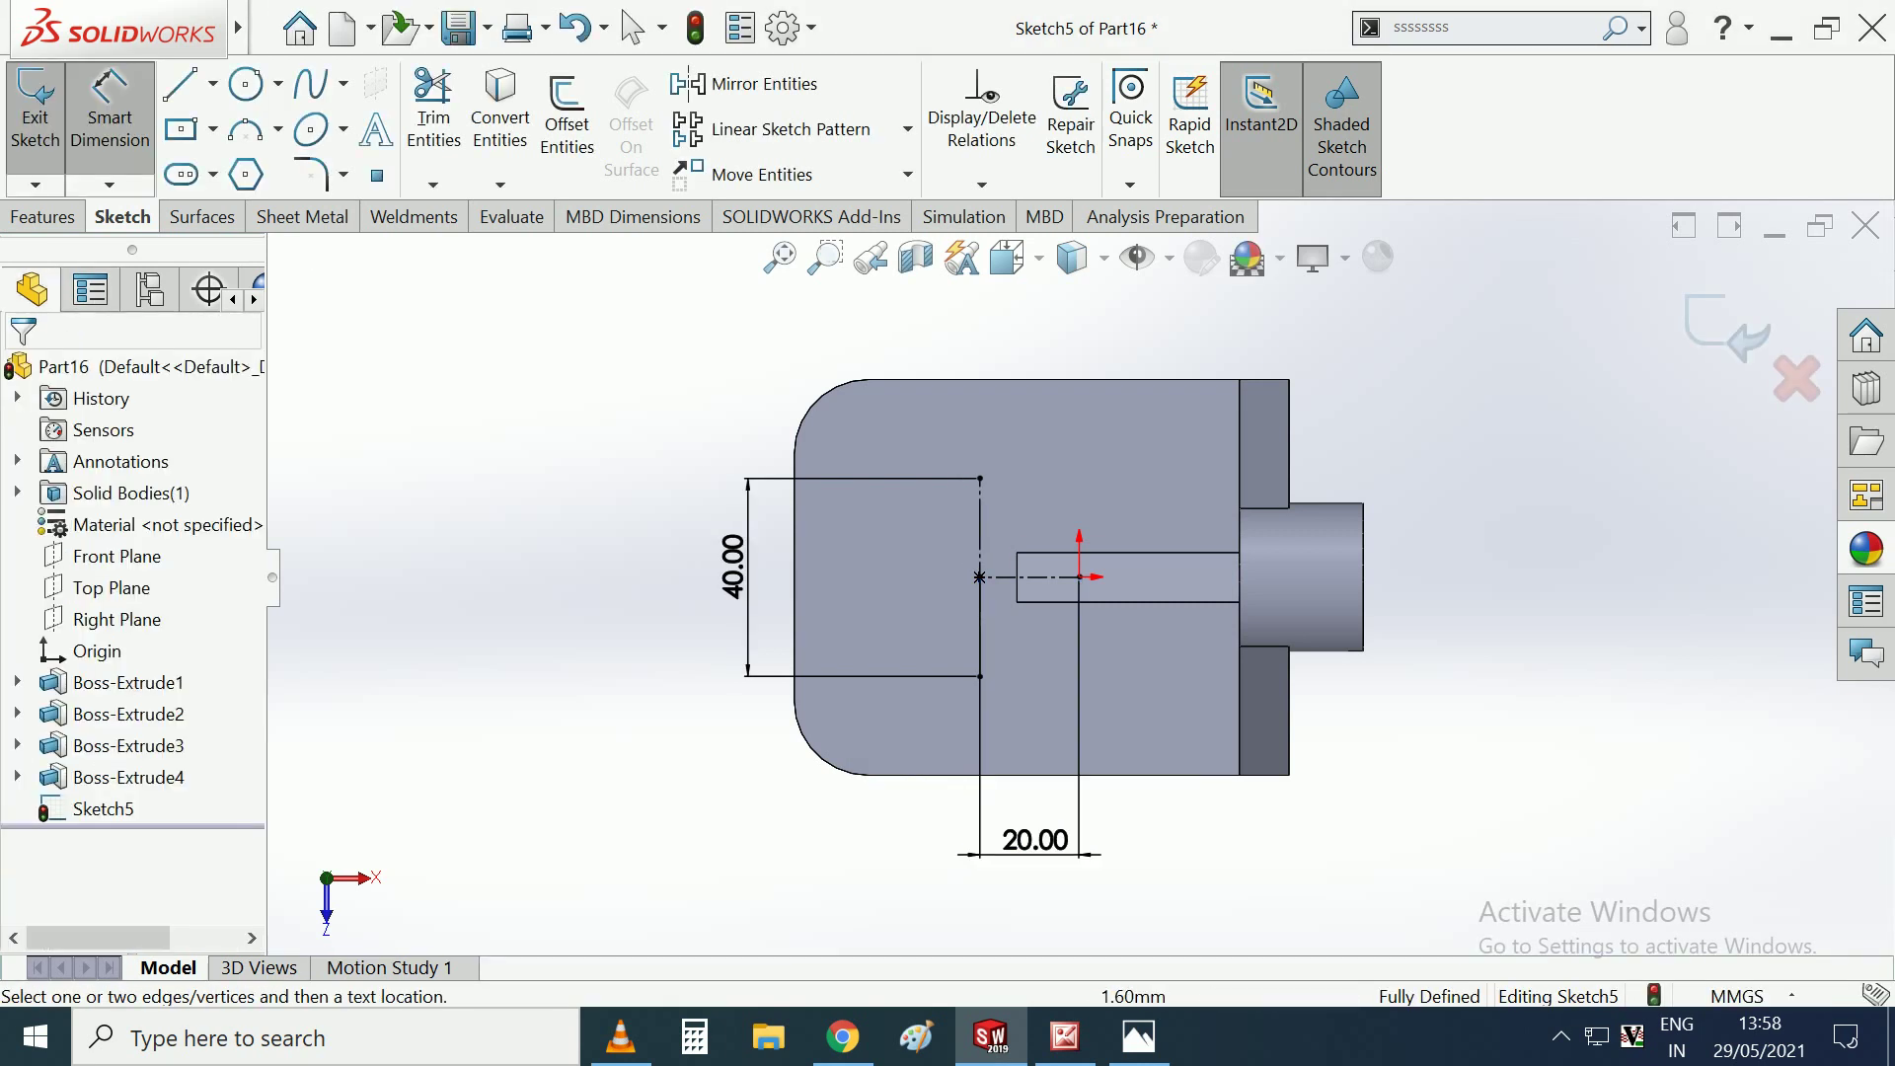
Draw two circles centred on the upper and lower ends of the 40 mm line.
left_click(246, 84)
scroll(1052, 464, "down", 1)
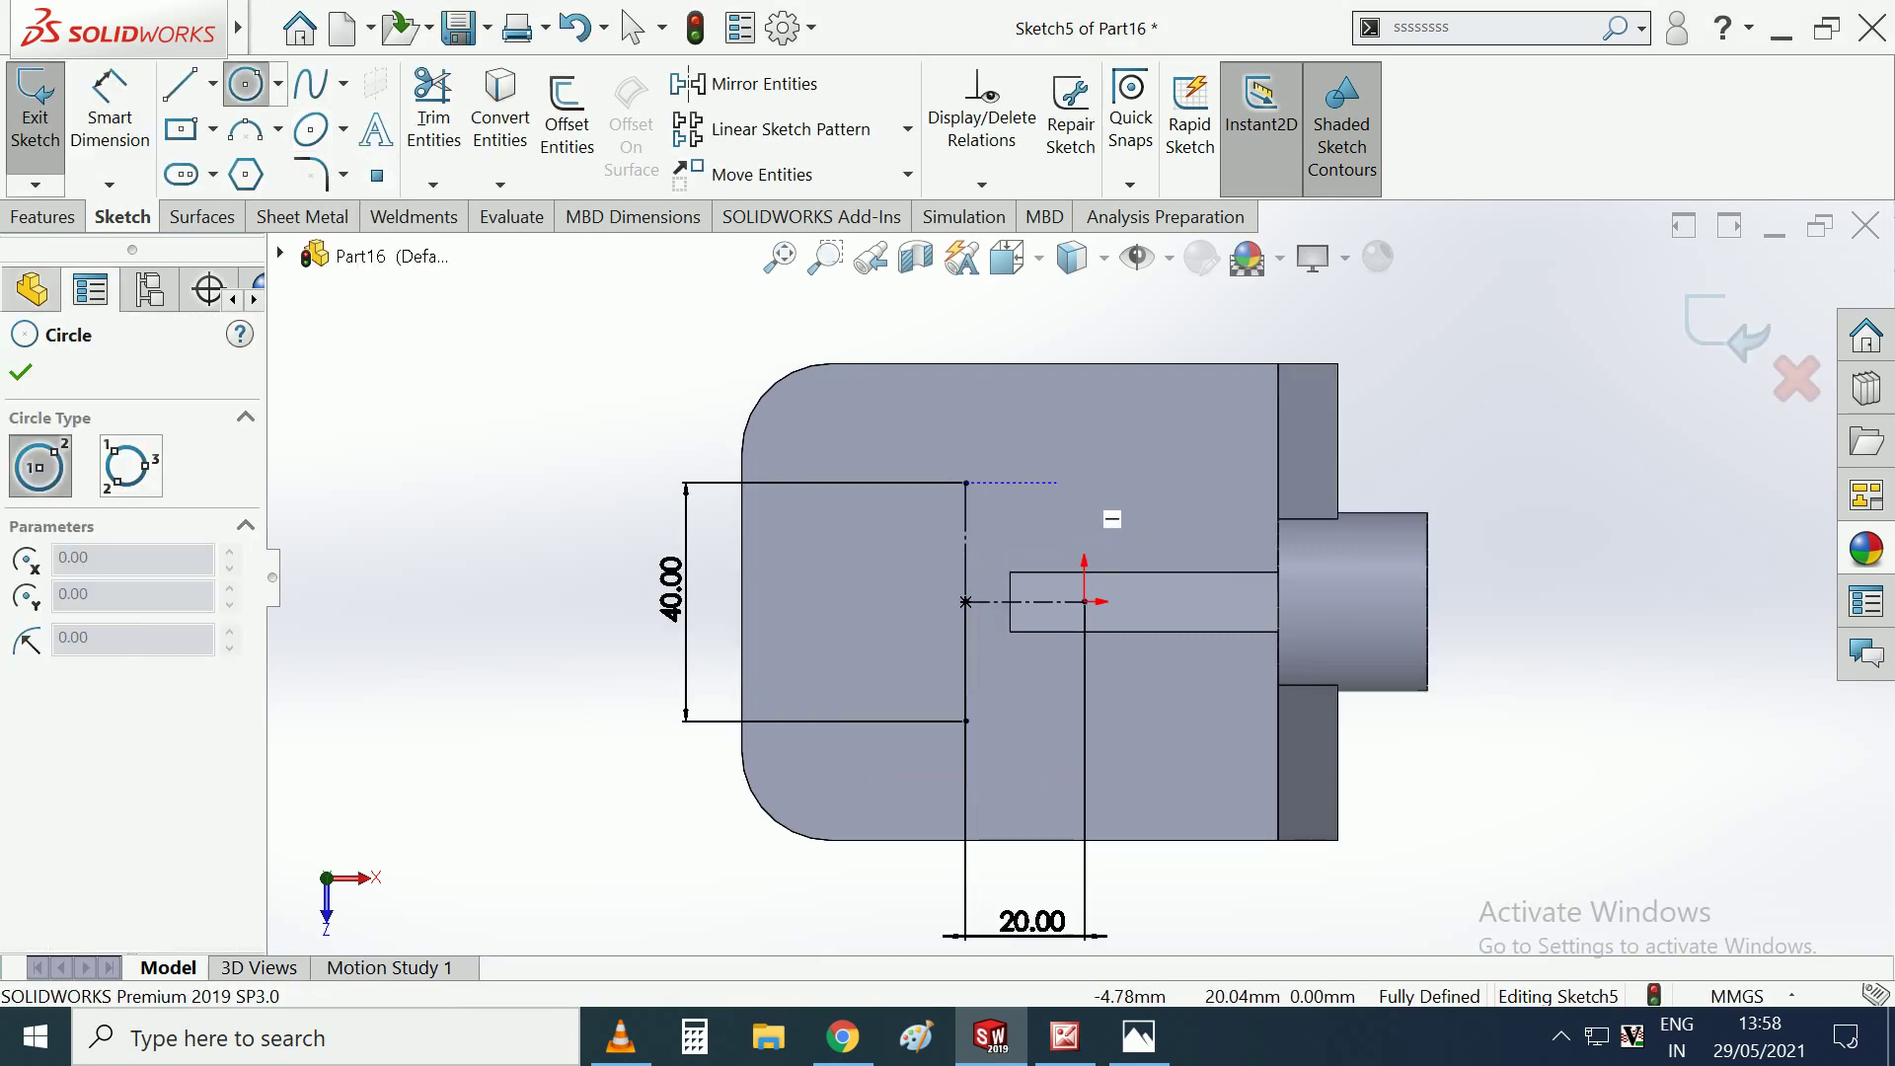
scroll(1052, 464, "down", 1)
left_click(948, 487)
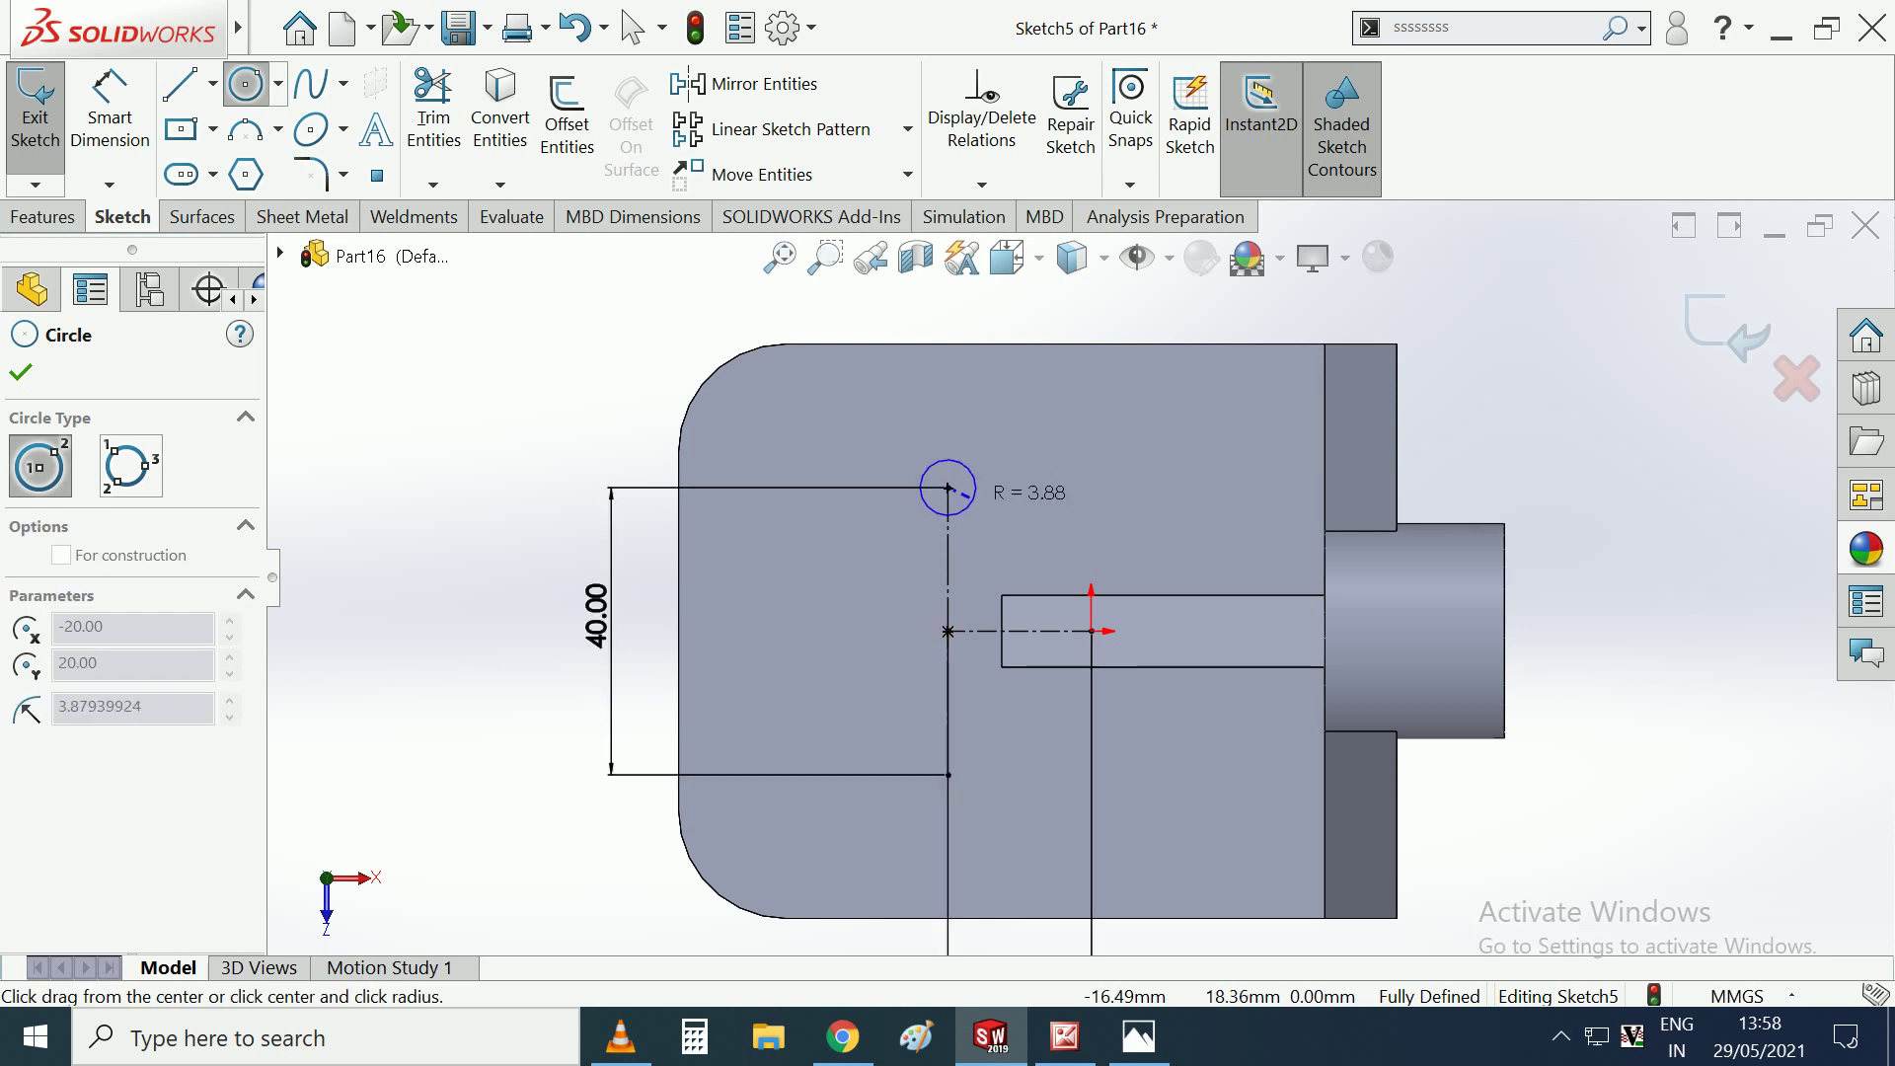
left_click(972, 498)
scroll(1075, 578, "up", 2)
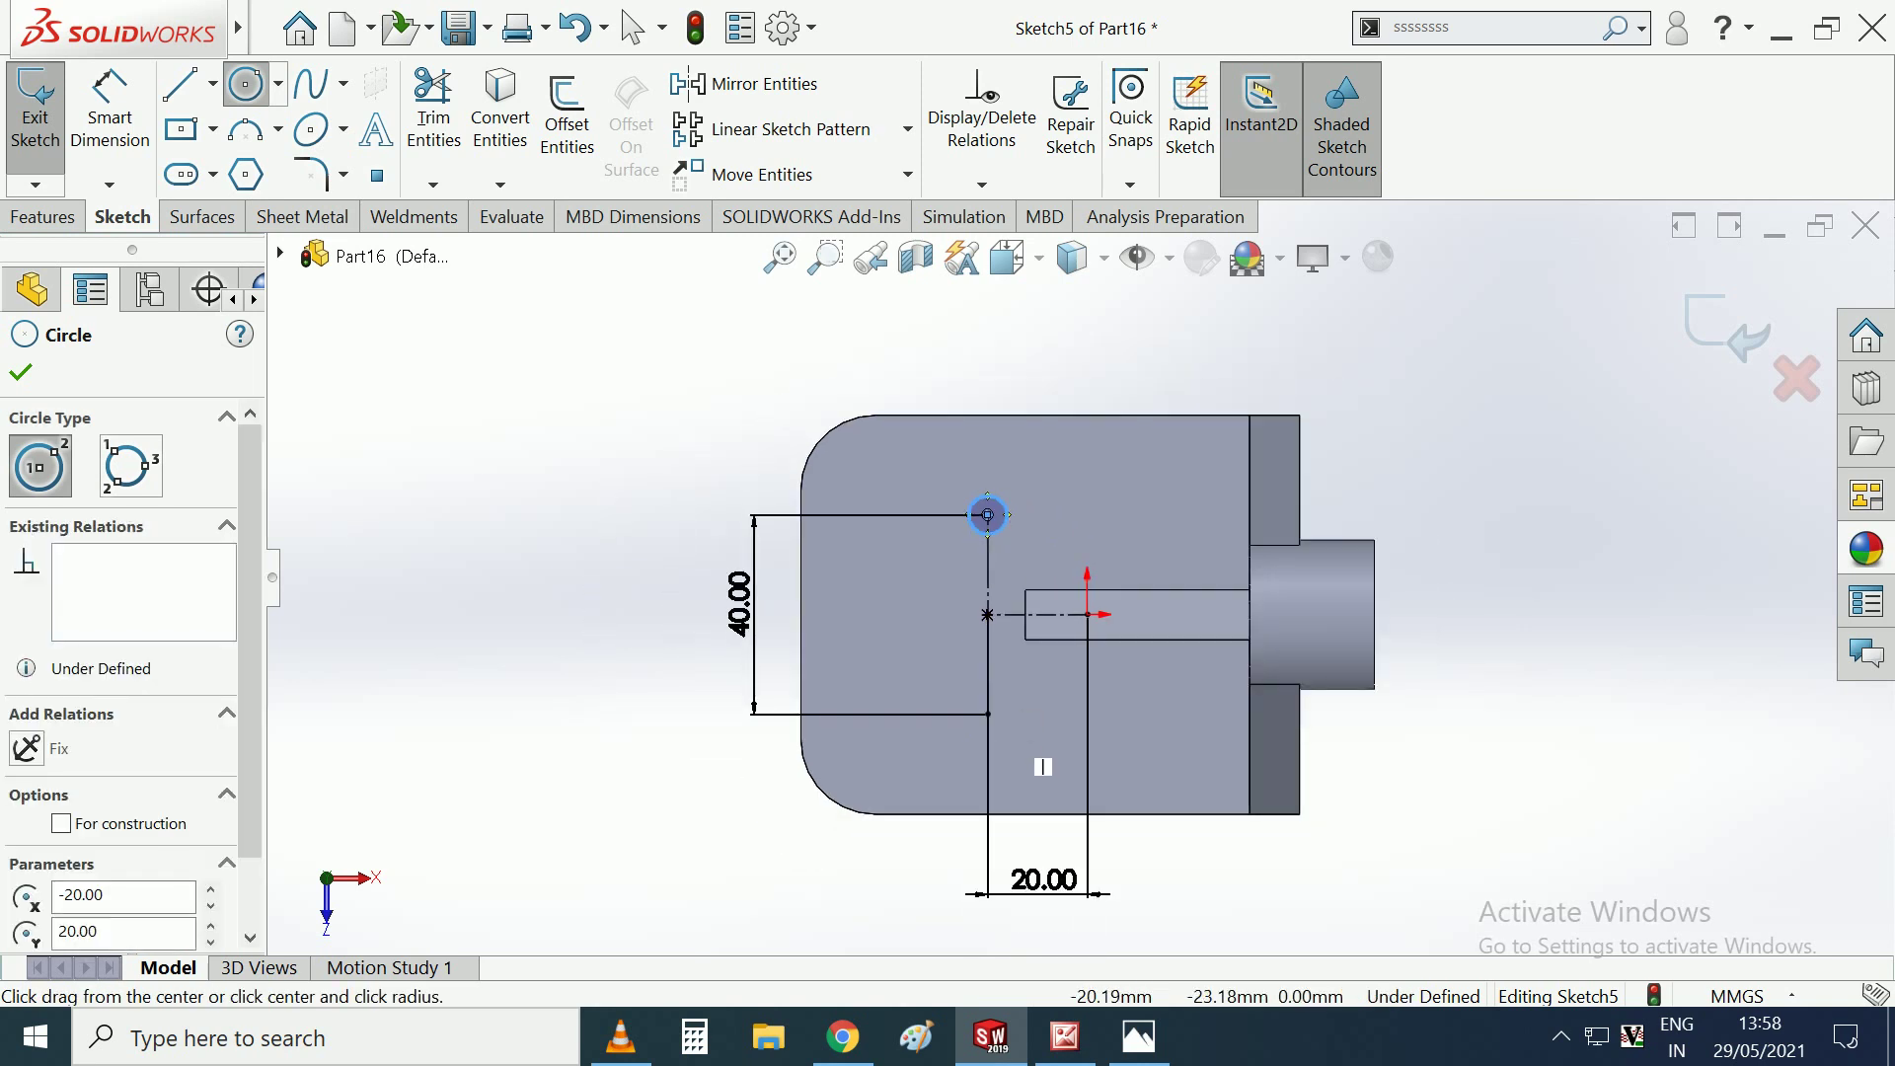
left_click(987, 714)
left_click(1007, 727)
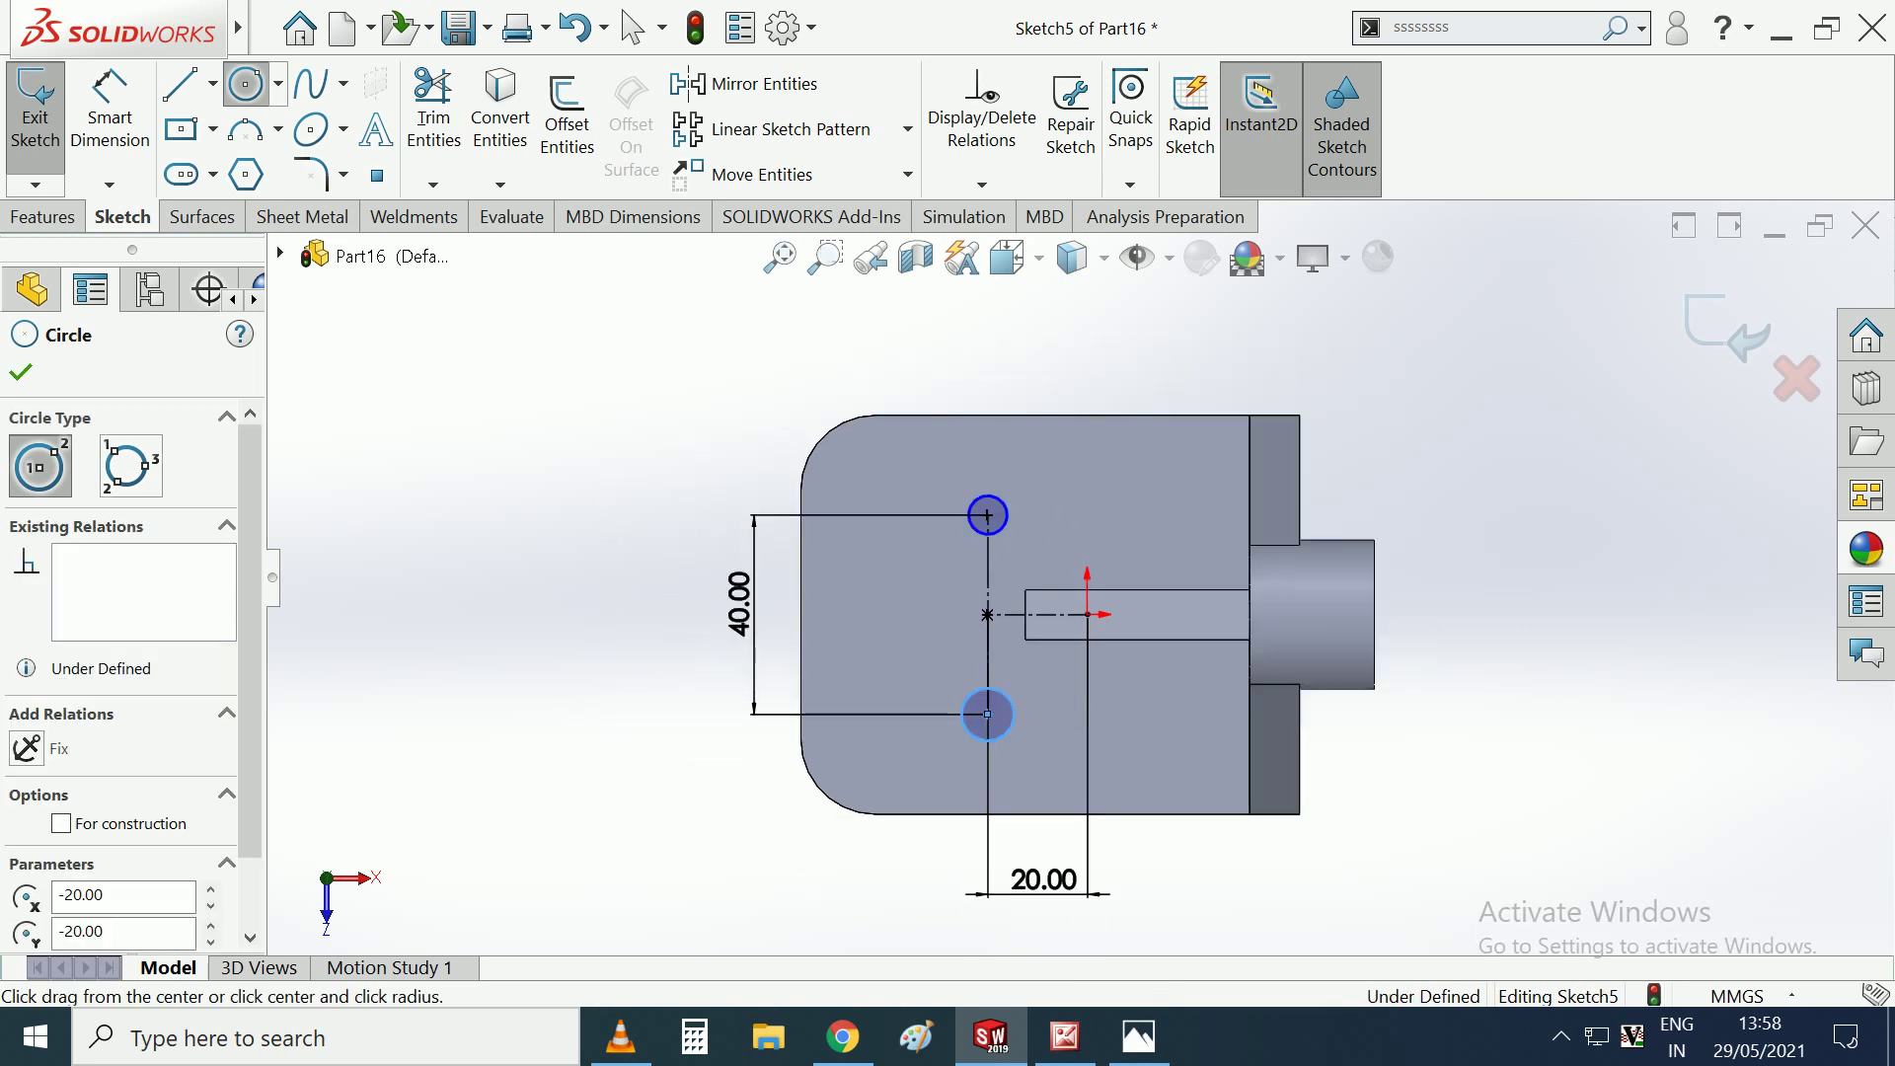
key("Escape")
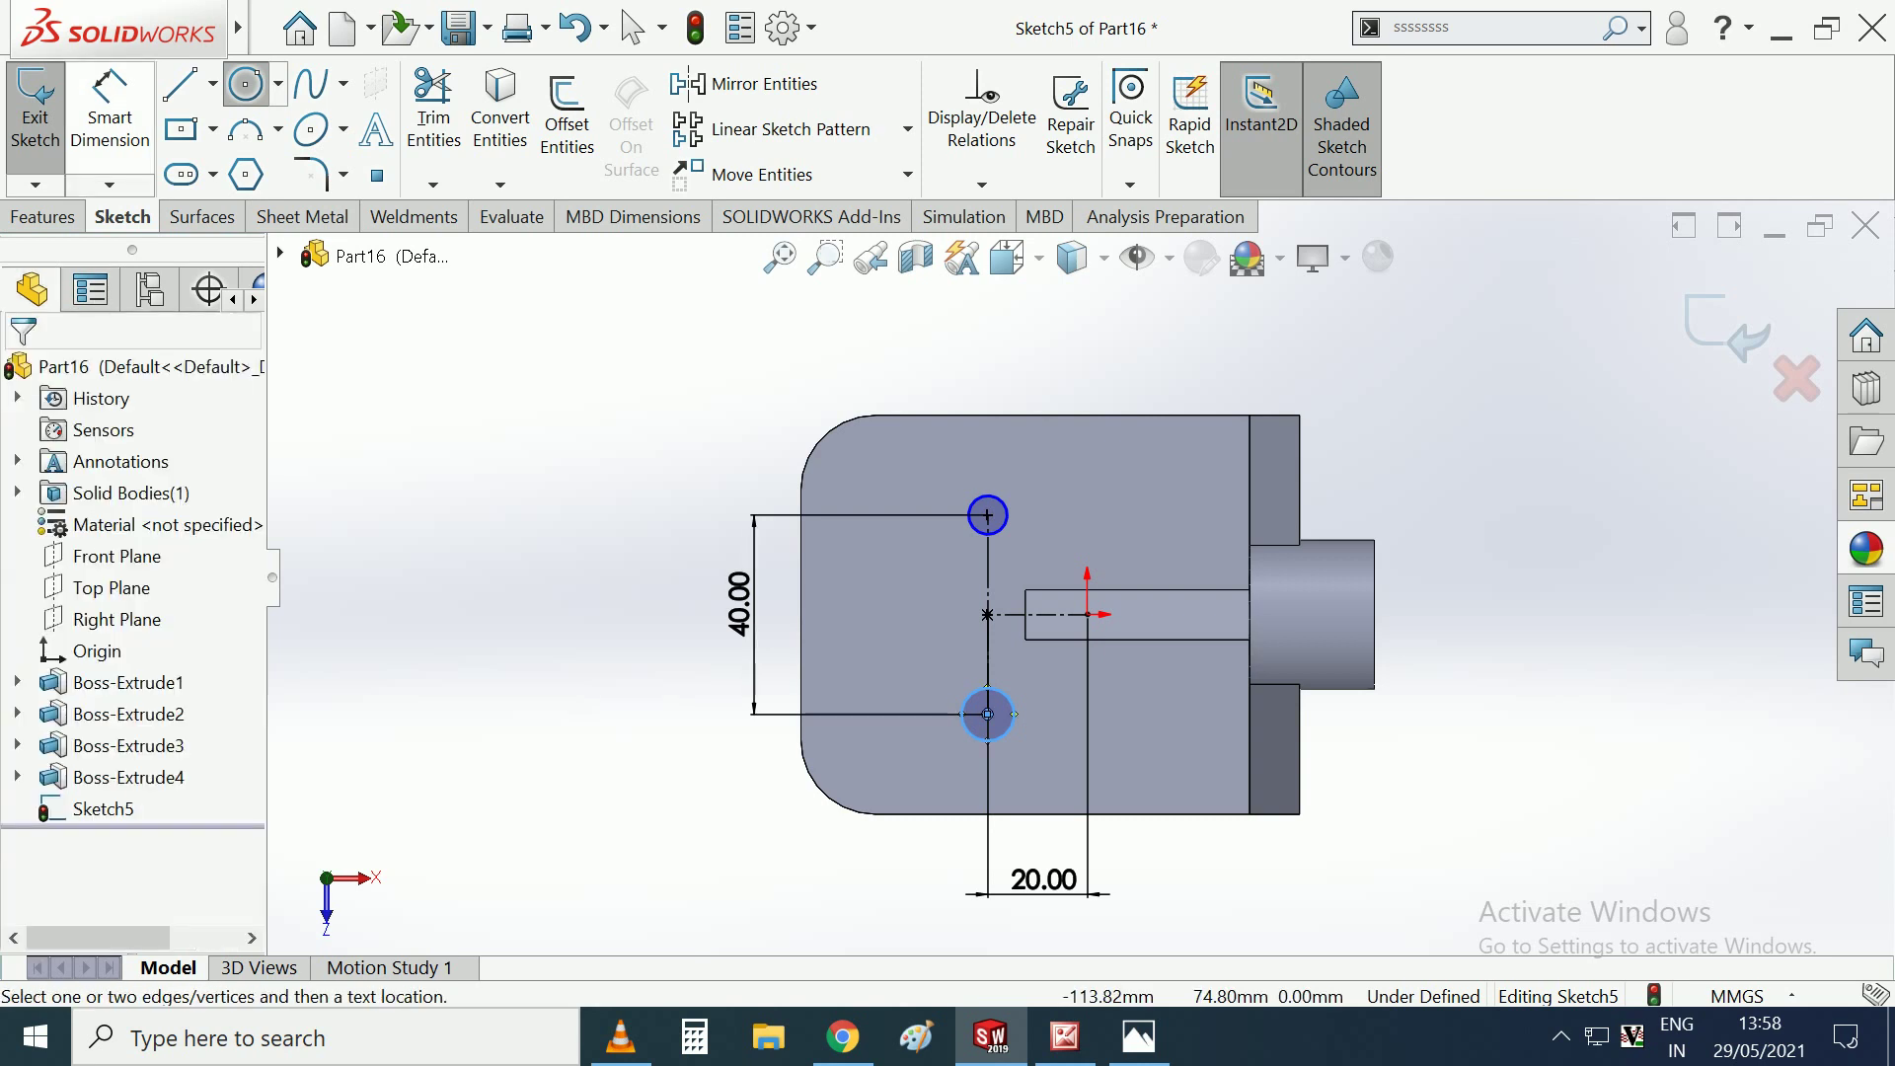
left_click(246, 83)
left_click(489, 346)
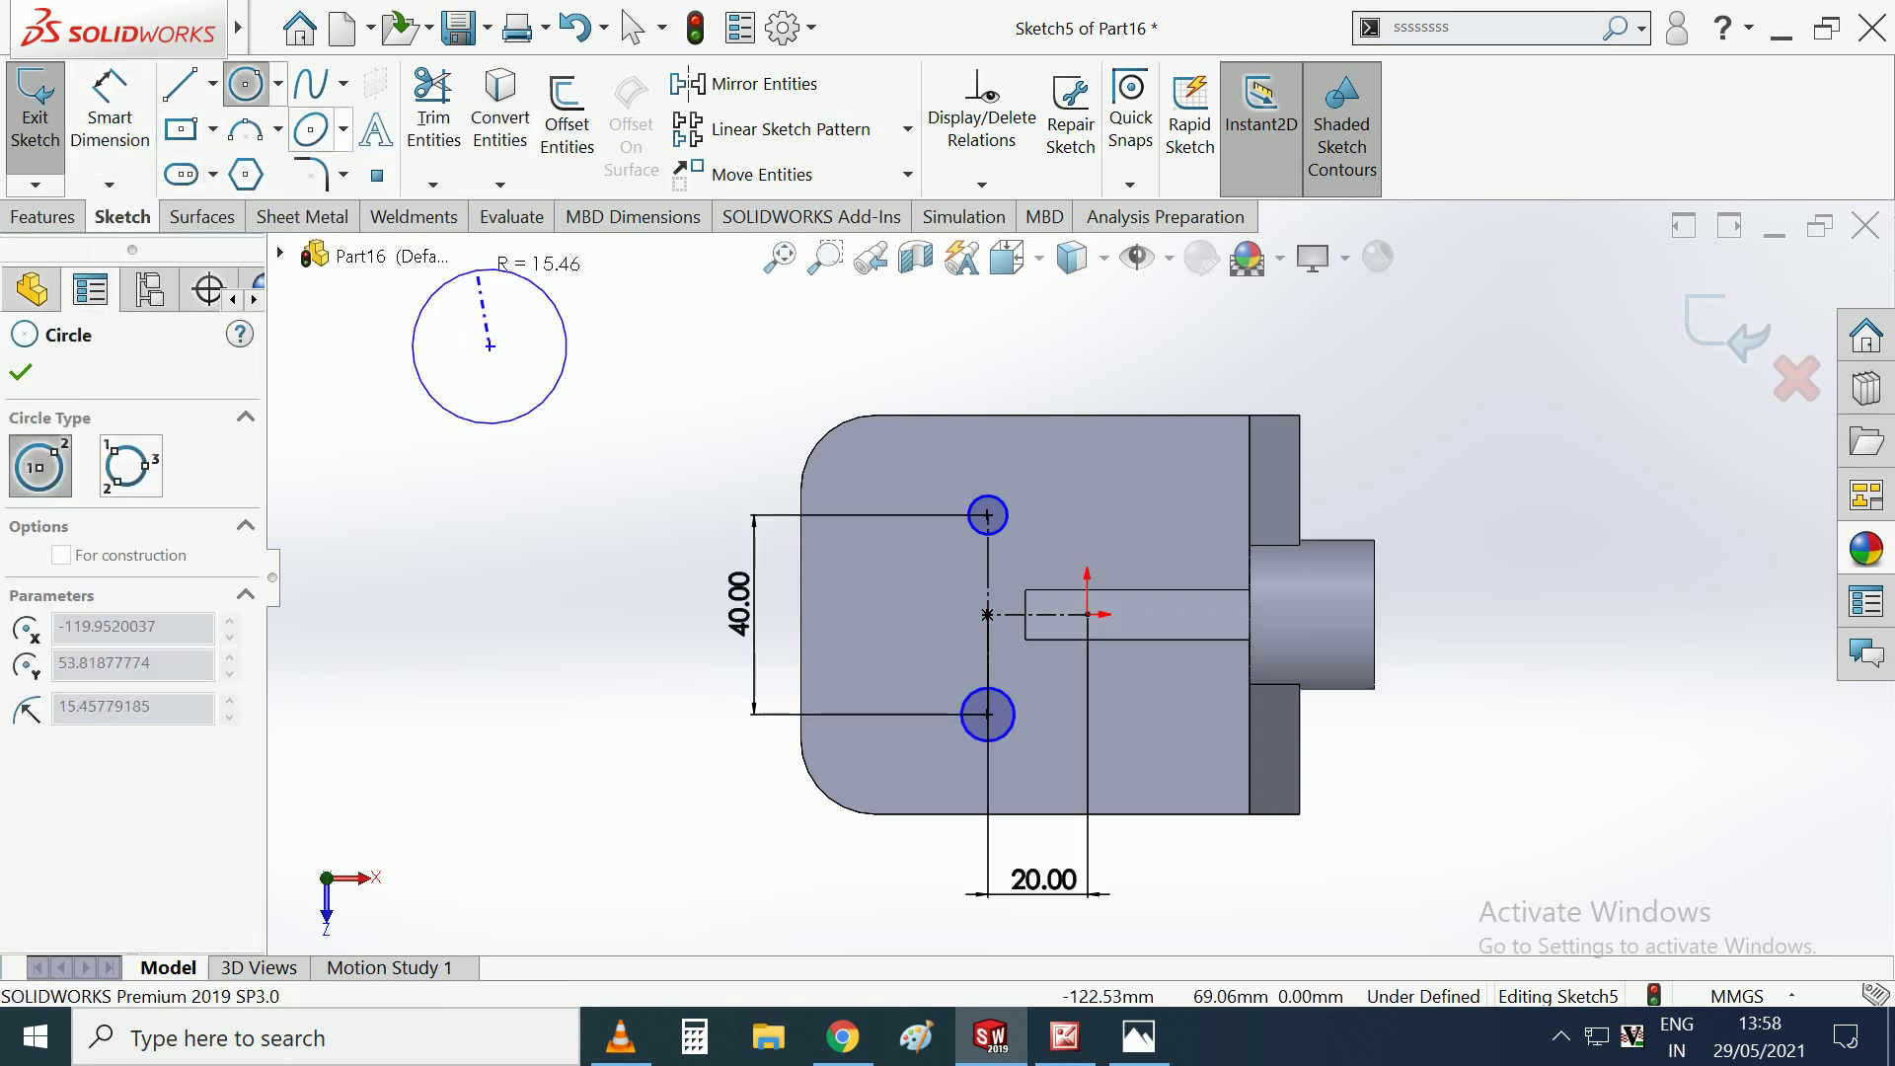
key("Escape")
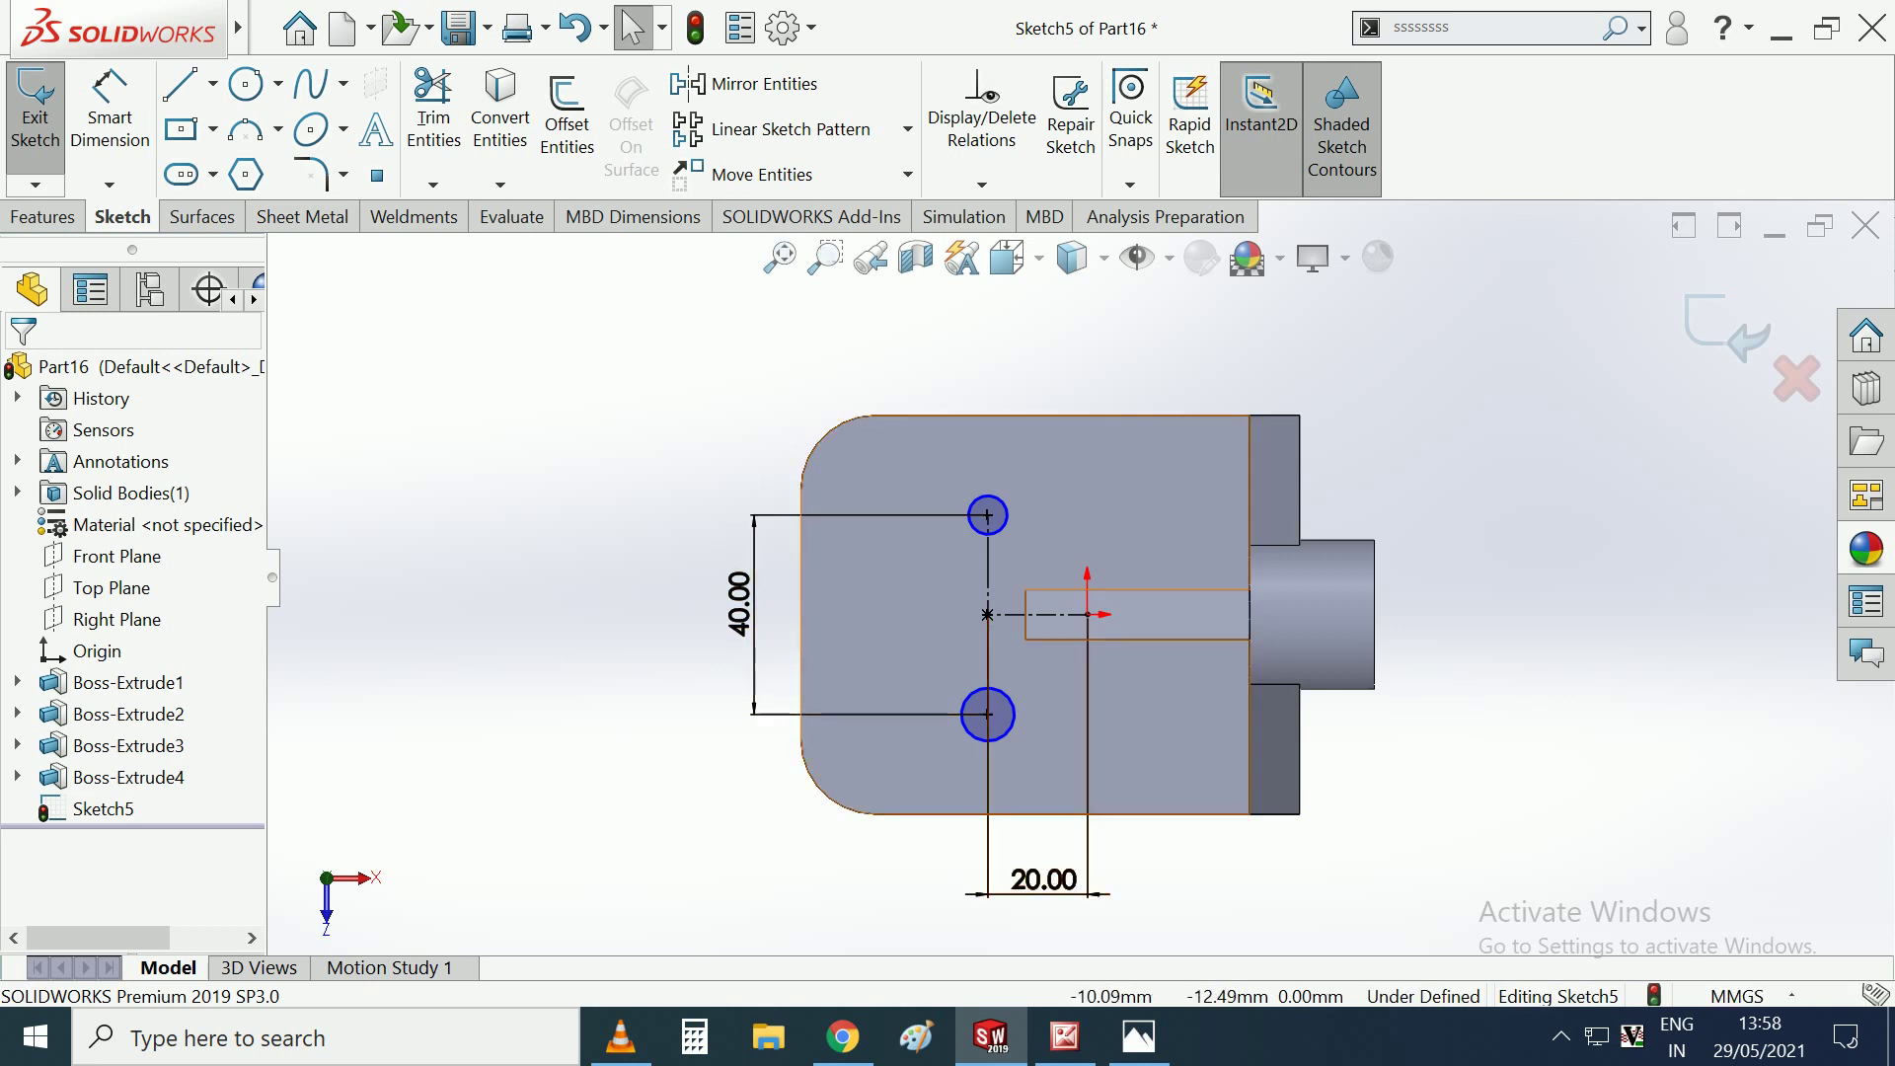
Make the two circles equal and set their diameter to 8 mm.
left_click(987, 714)
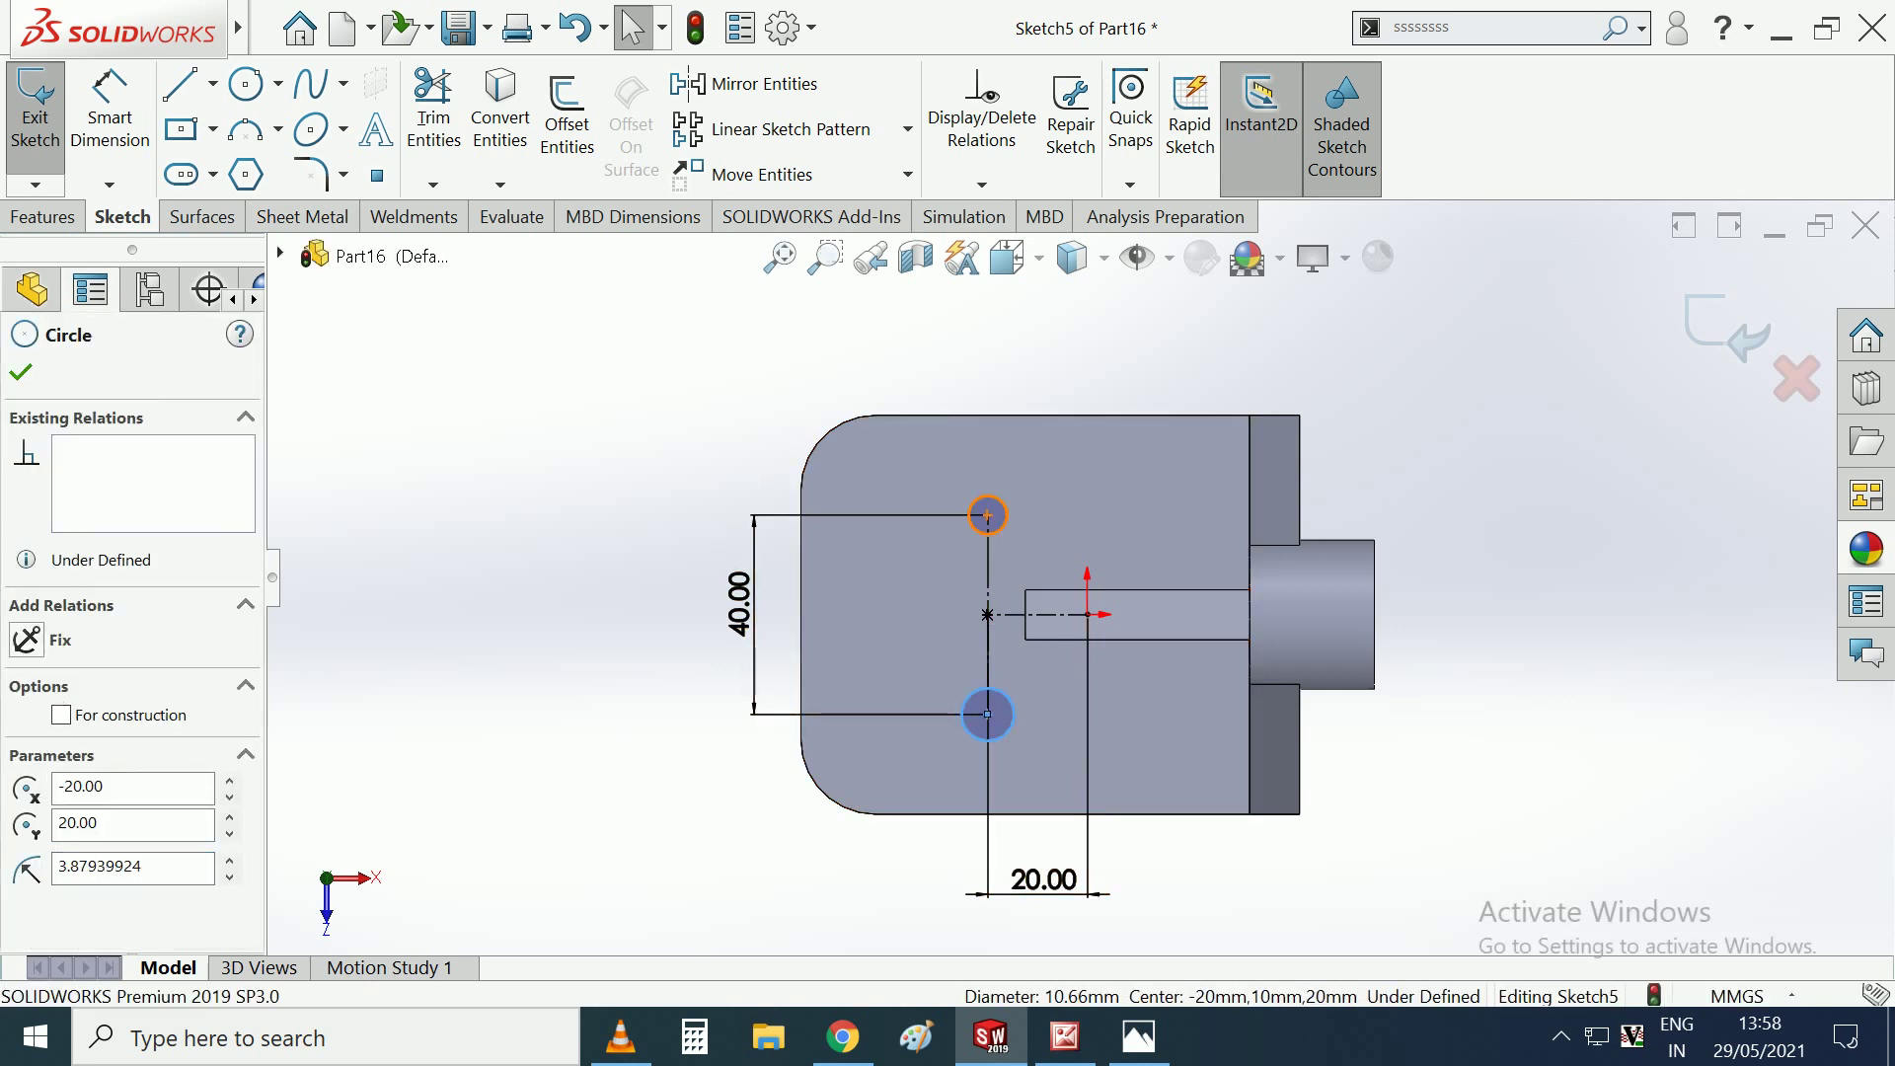
left_click(987, 514, "ctrl")
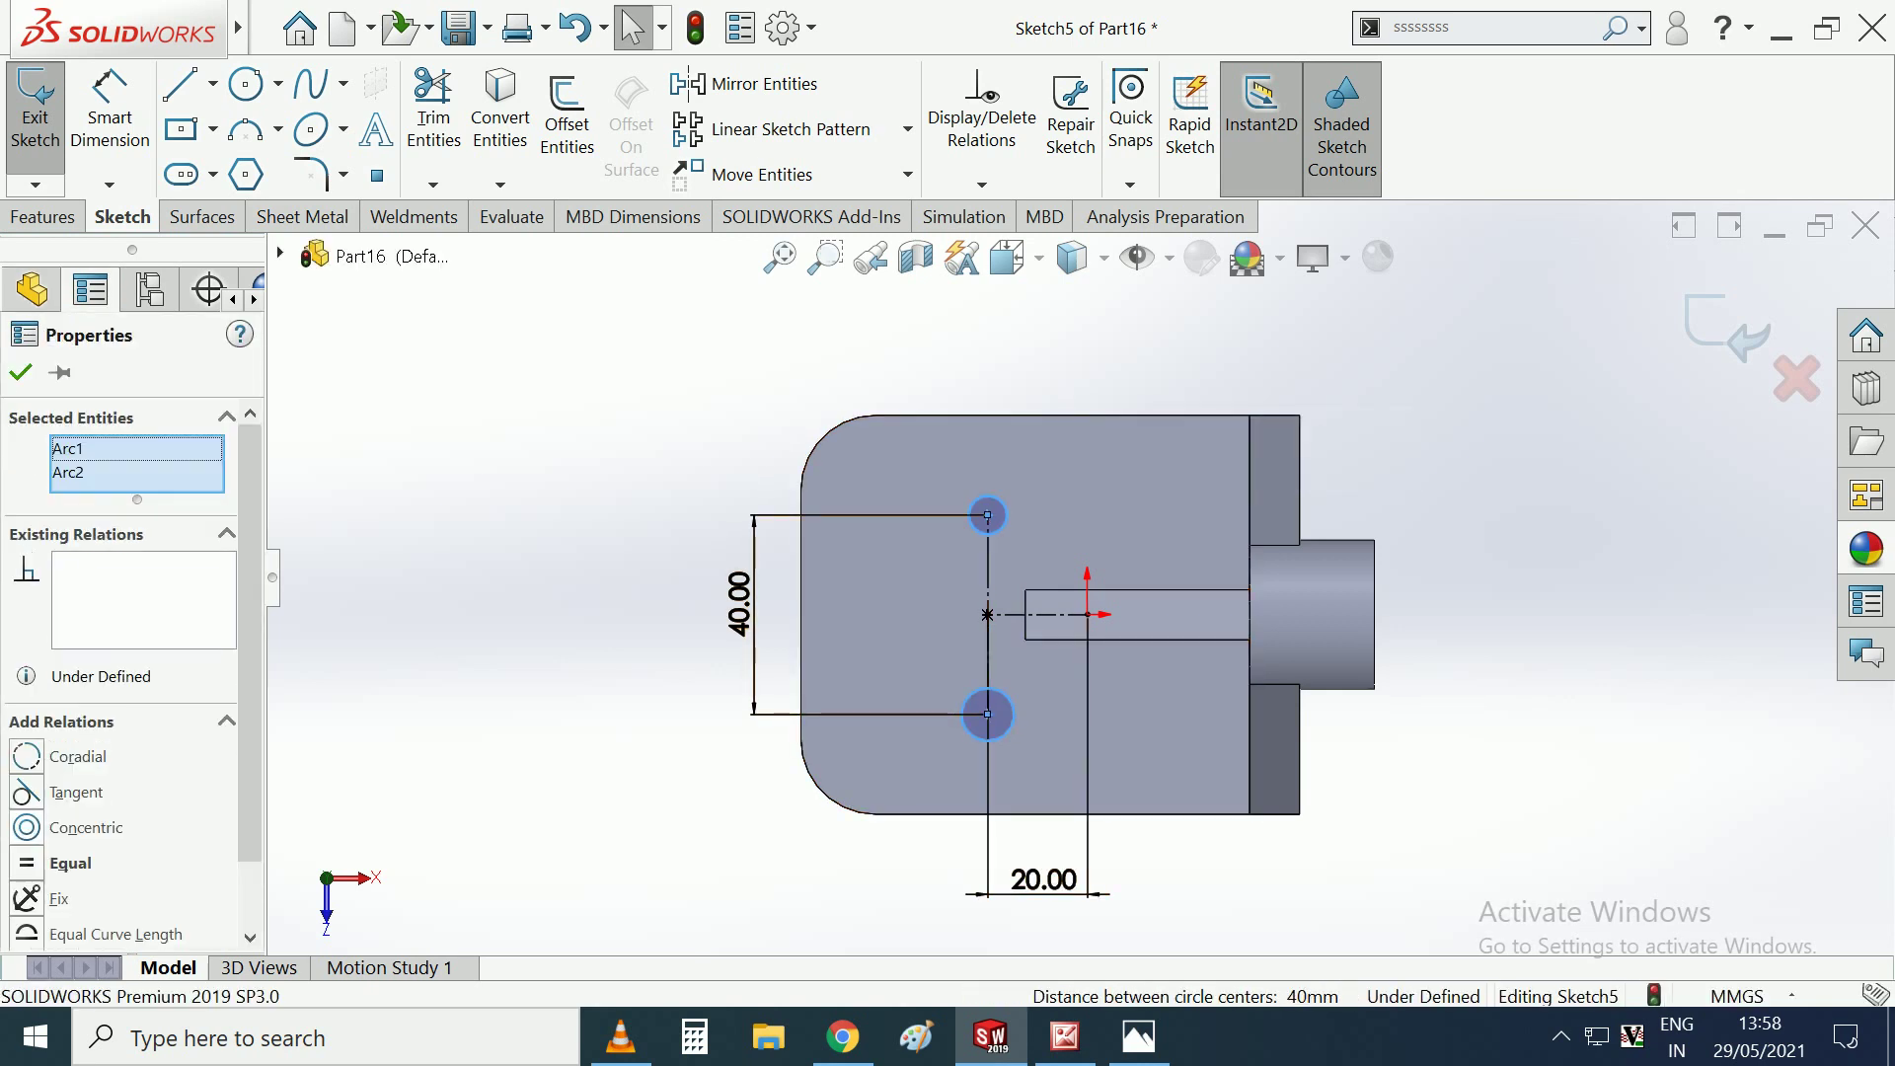
left_click(60, 863)
key("Escape")
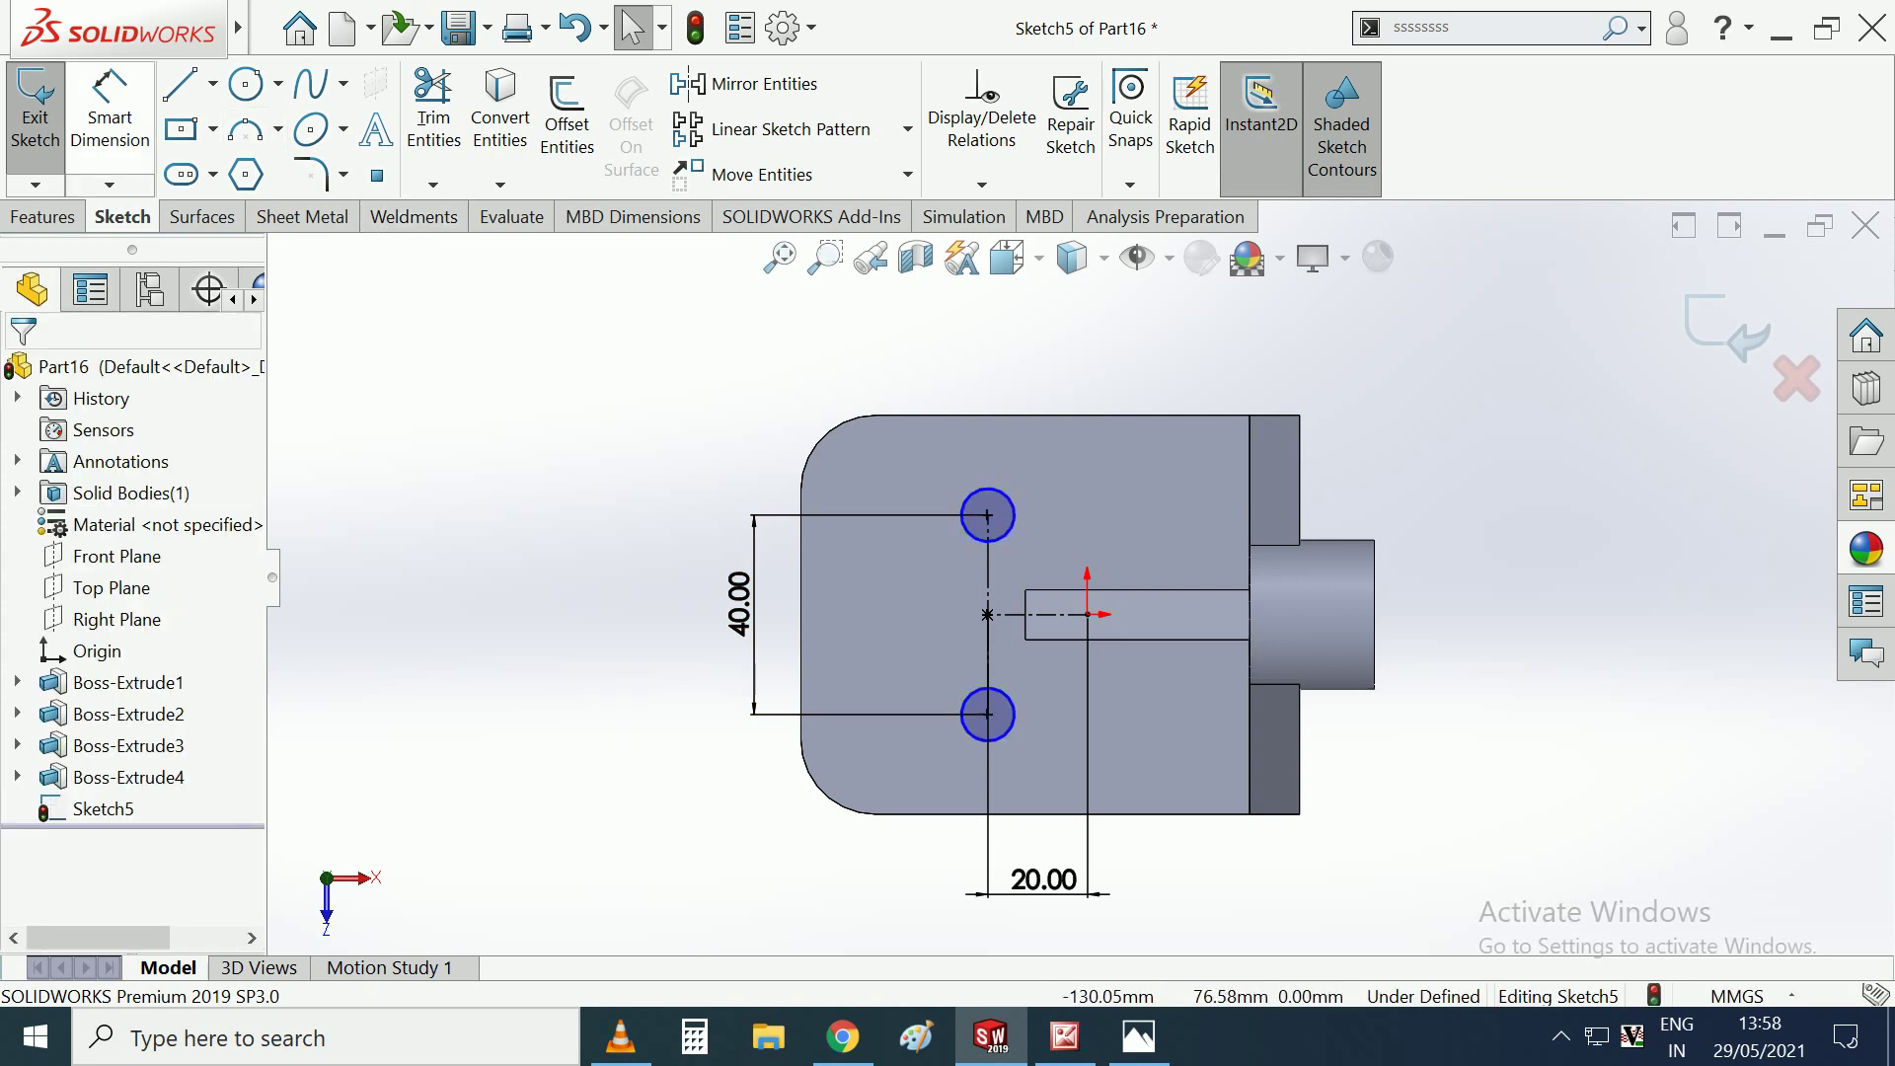
left_click(109, 119)
left_click(969, 732)
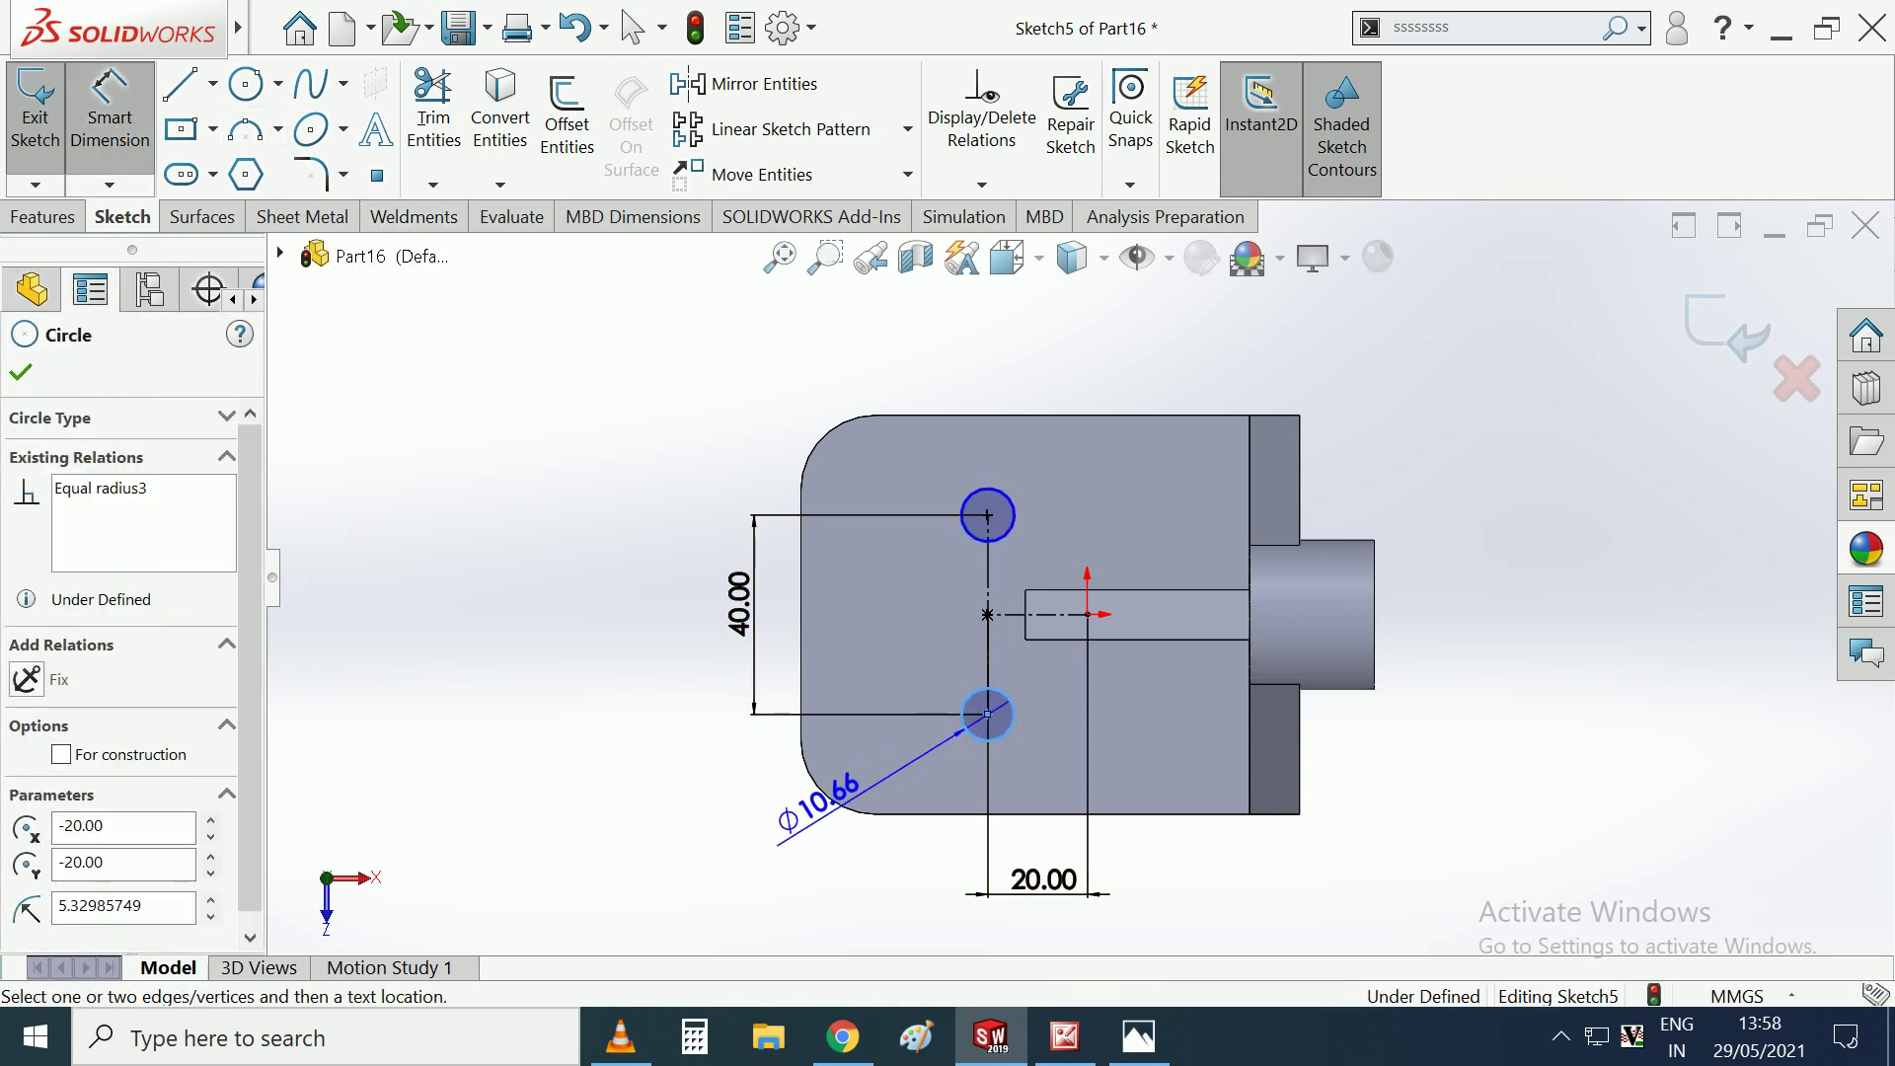
left_click(755, 759)
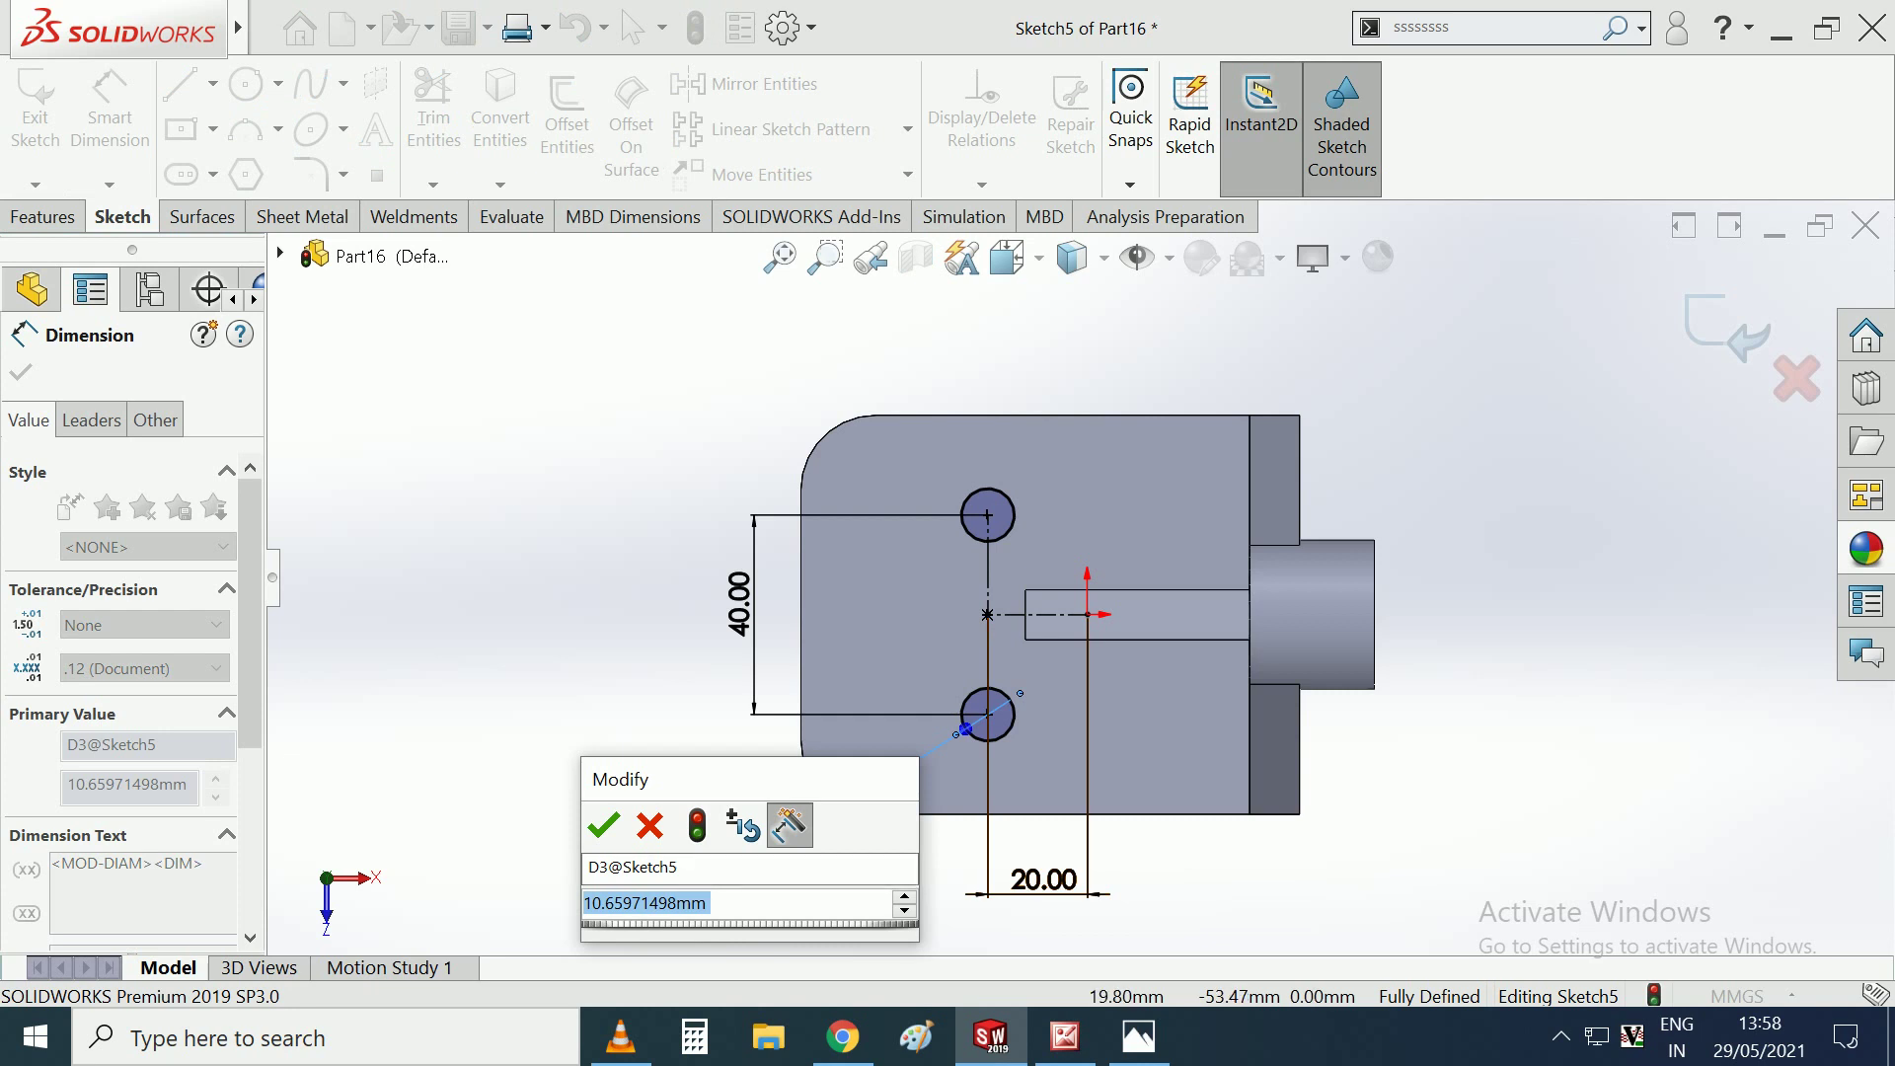
type("8")
key("Return")
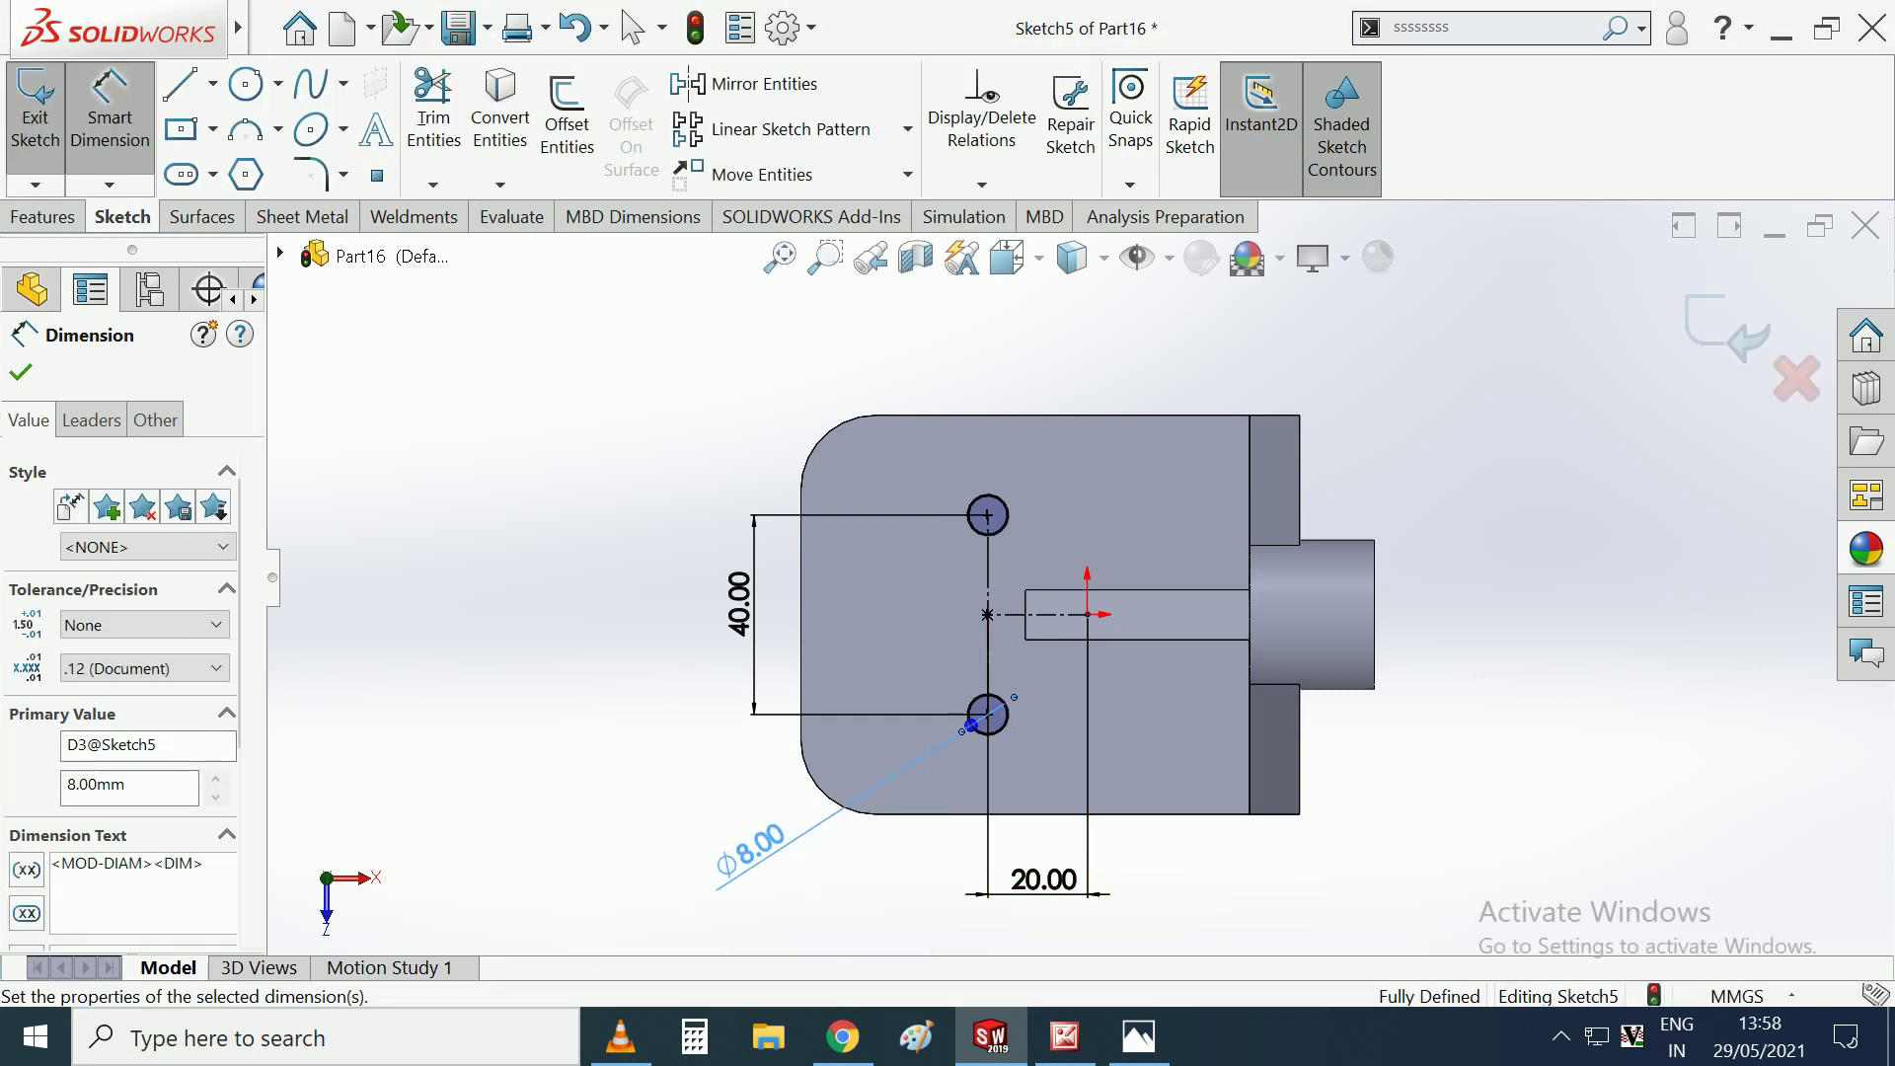
key("Escape")
Orbit to an angled 3D view of the base plate and begin an Extruded Cut.
key("ctrl+7")
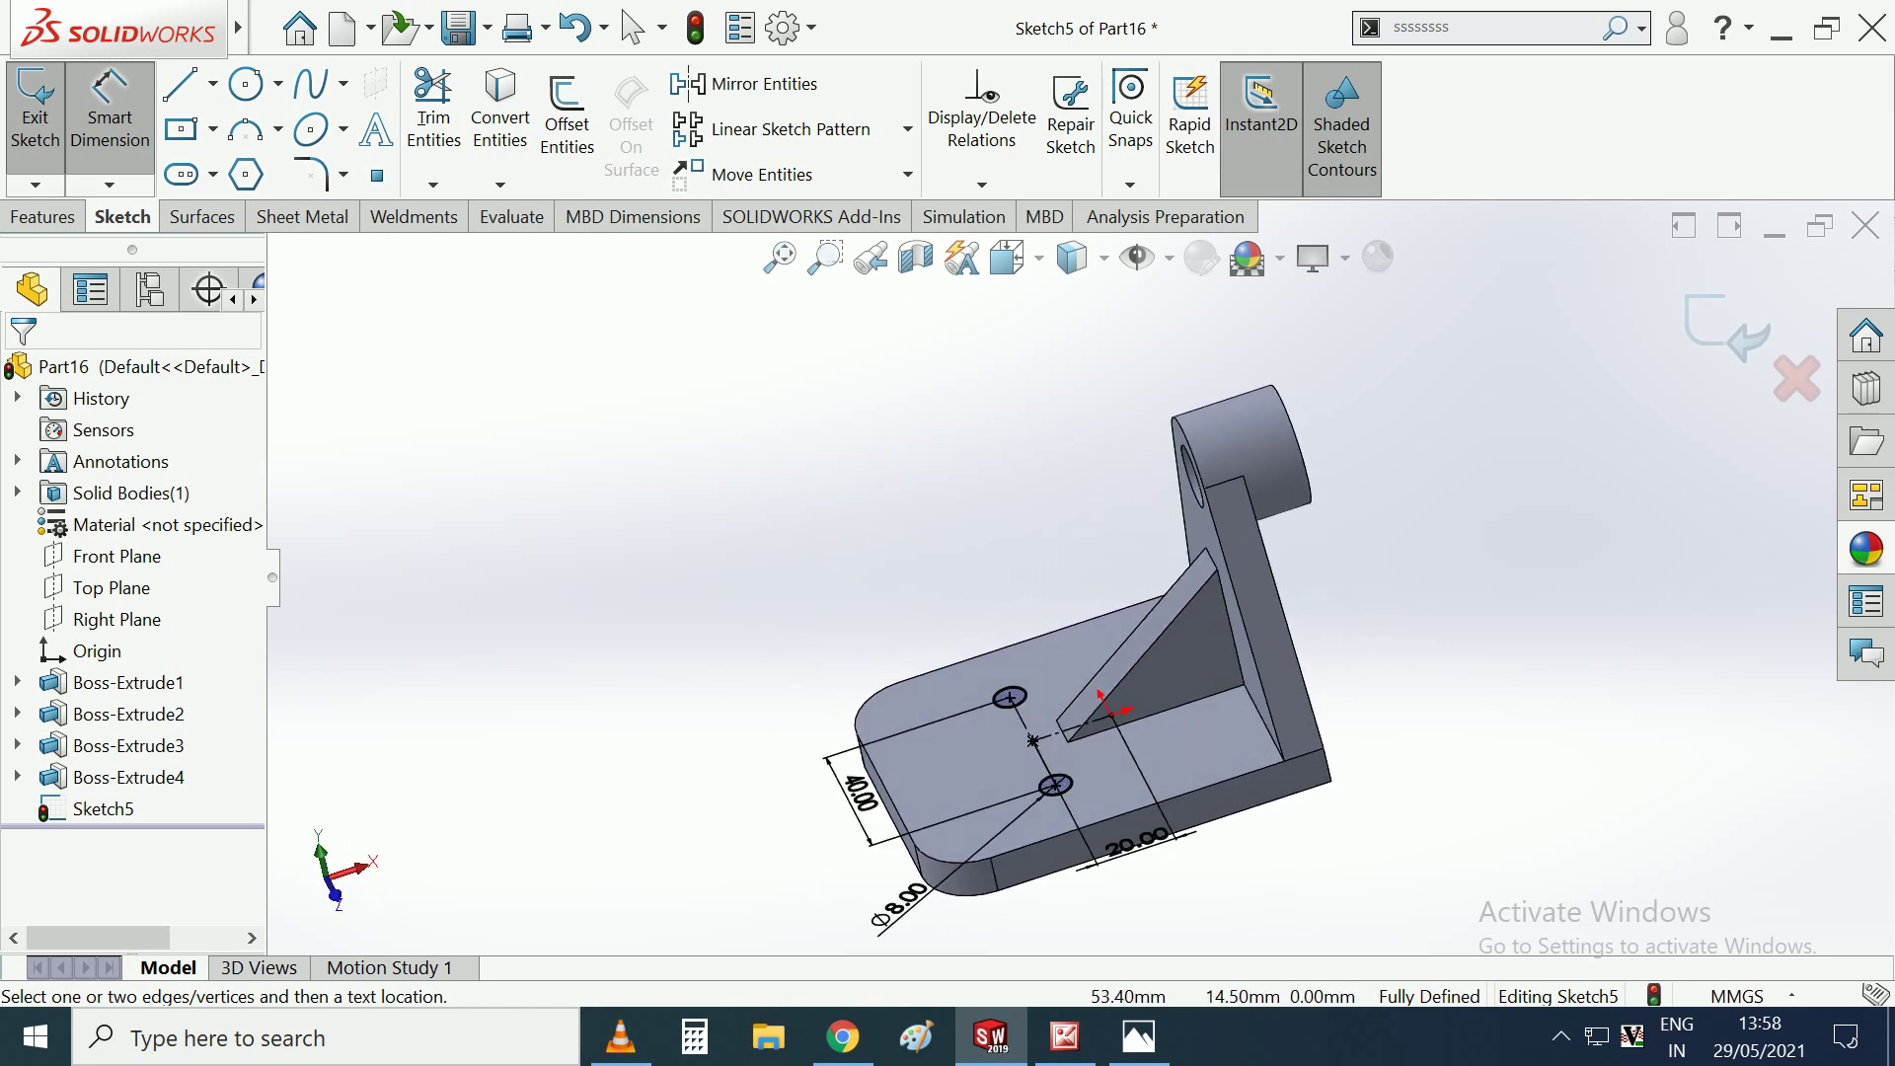
scroll(1132, 775, "down", 2)
mouse_move(1086, 592)
middle_mouse_down()
mouse_move(1135, 642)
mouse_move(1106, 552)
mouse_move(1027, 592)
mouse_move(1066, 612)
mouse_move(992, 709)
middle_mouse_up()
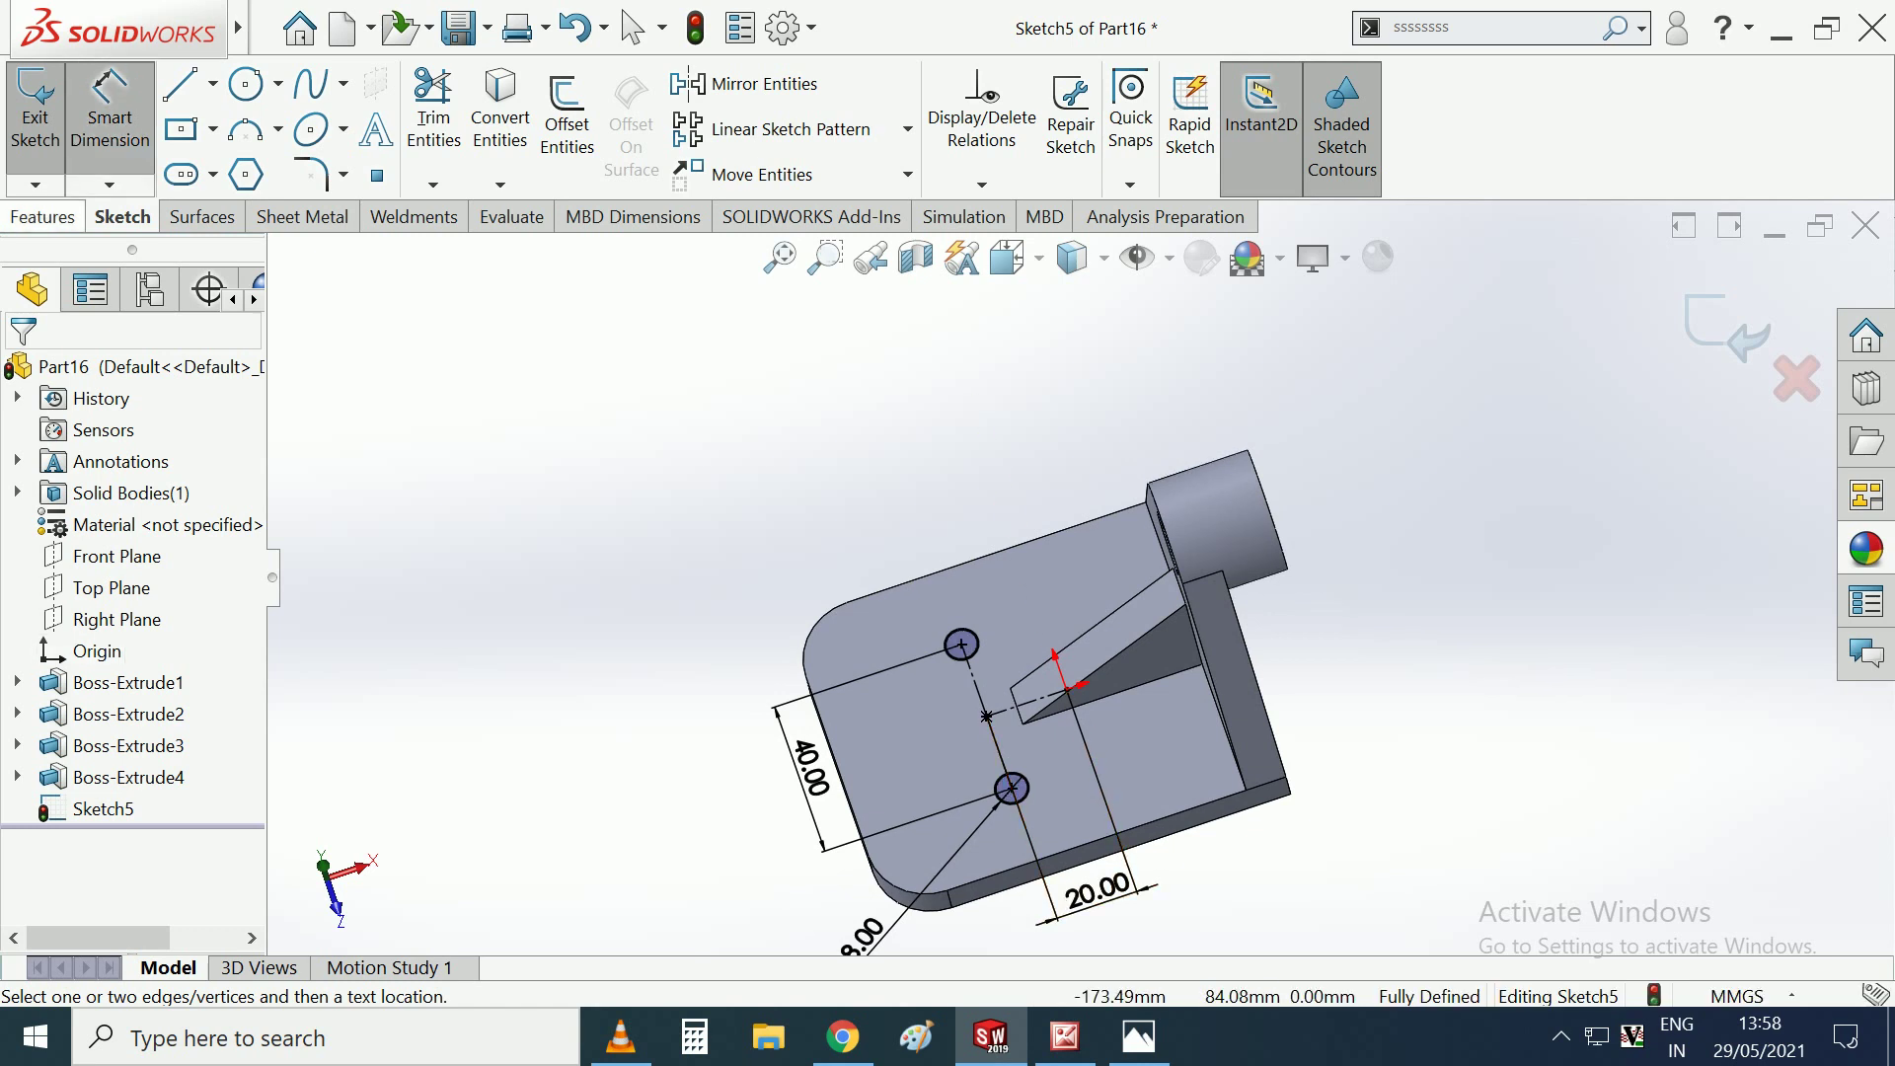
left_click(42, 216)
left_click(426, 119)
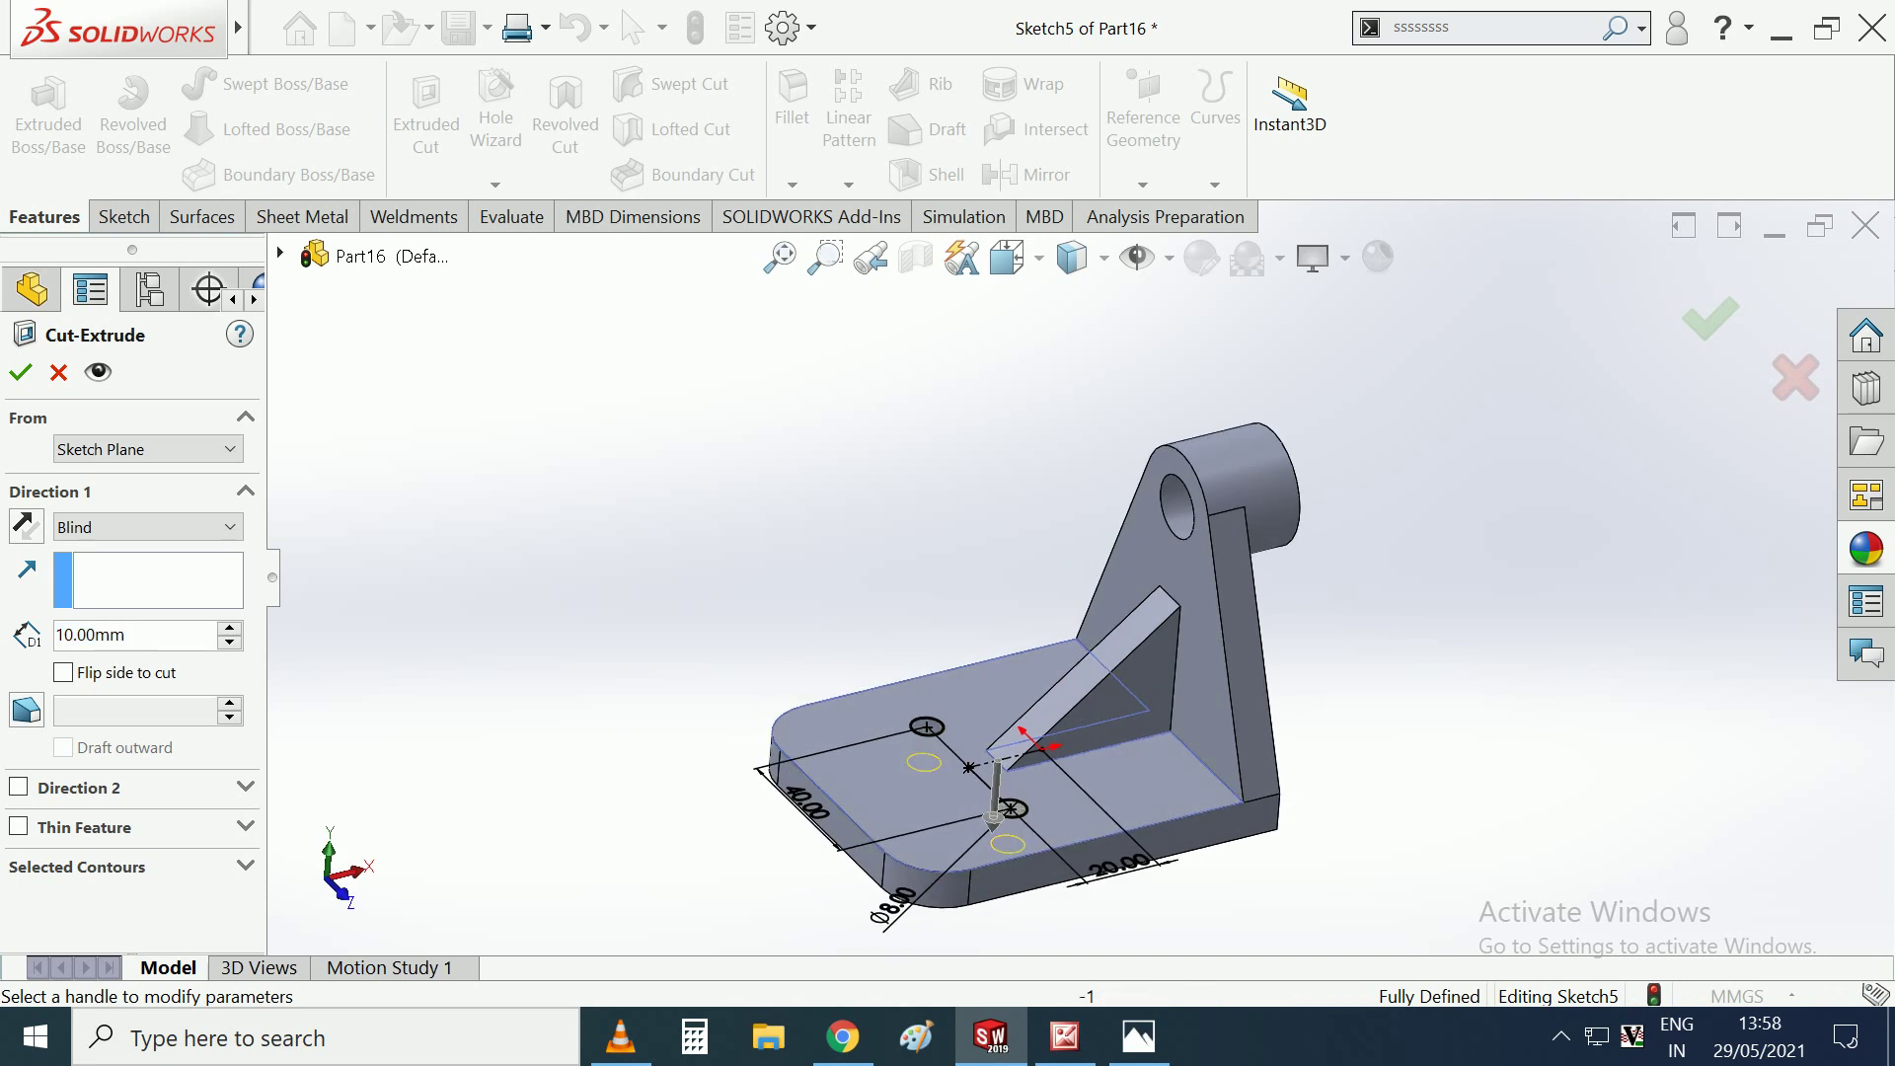
Confirm the 10 mm blind cut, making two Ø8 holes in the base plate.
key("Return")
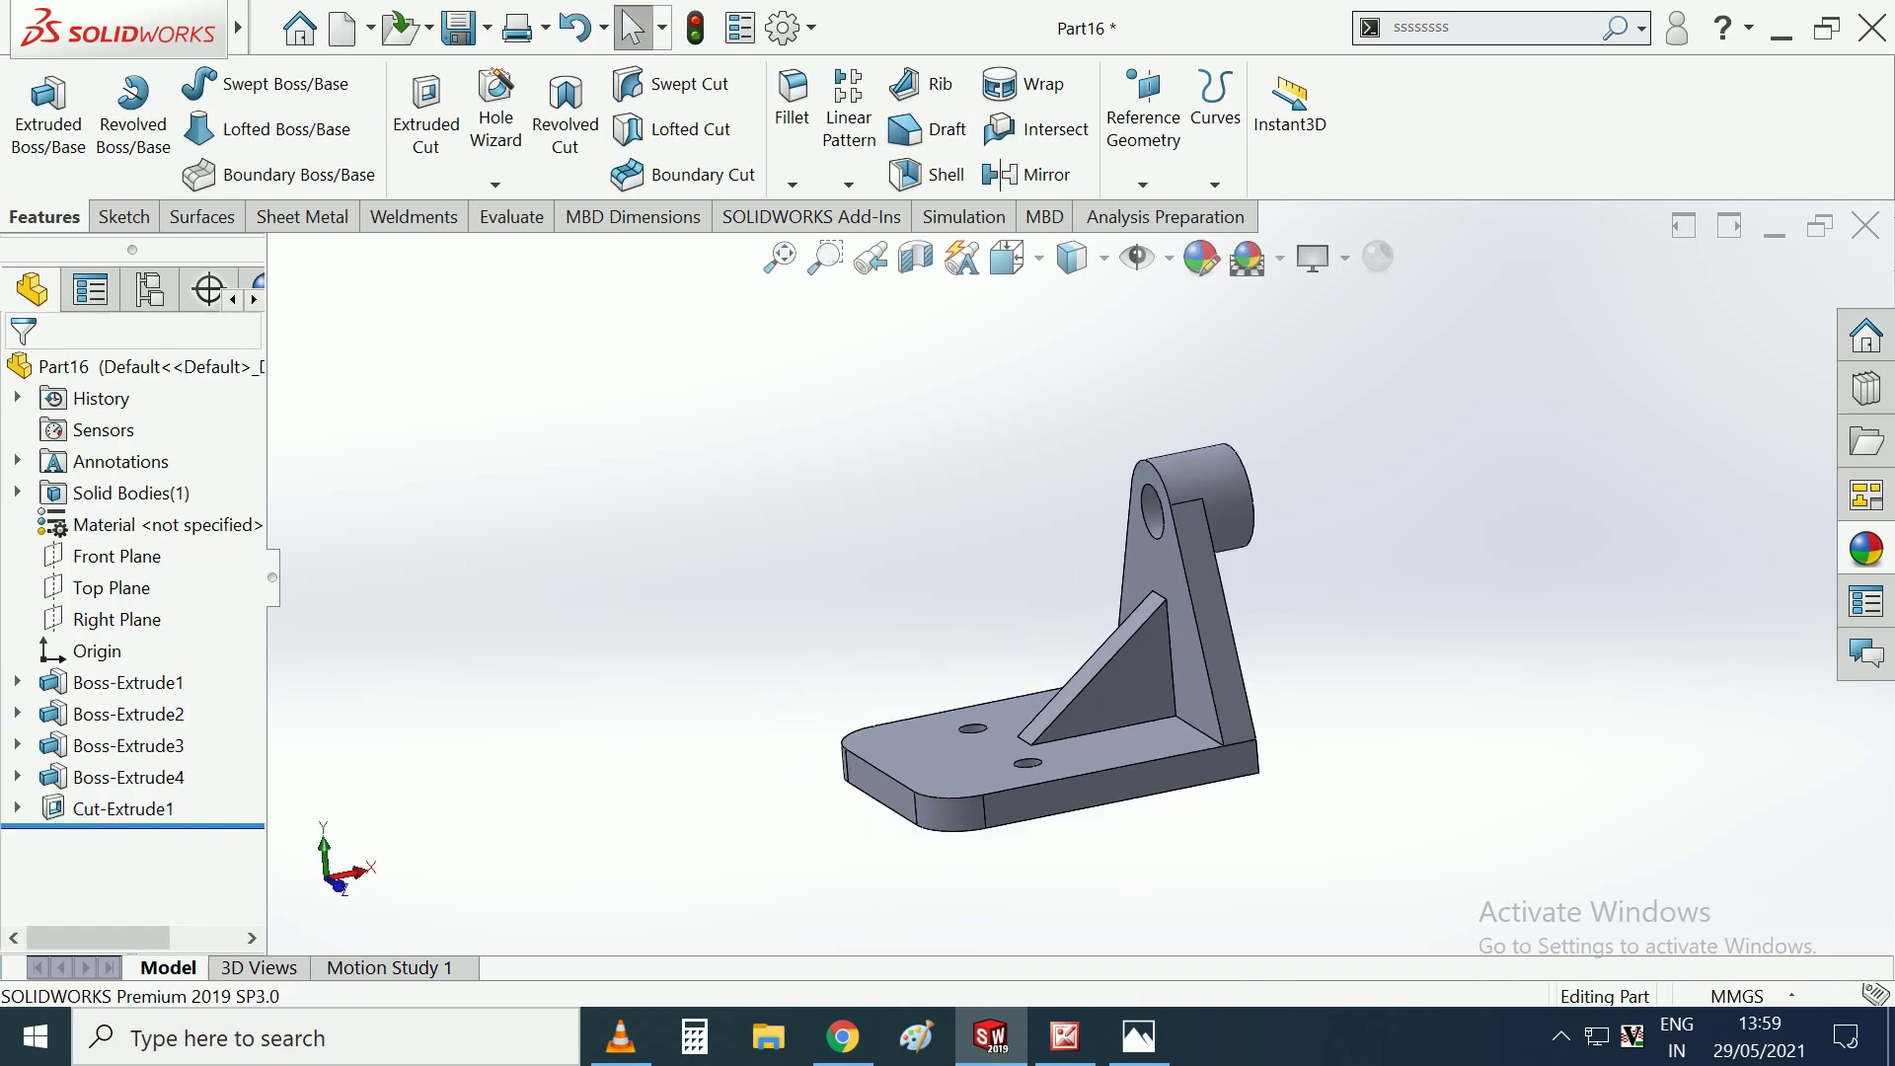
left_click(1145, 656)
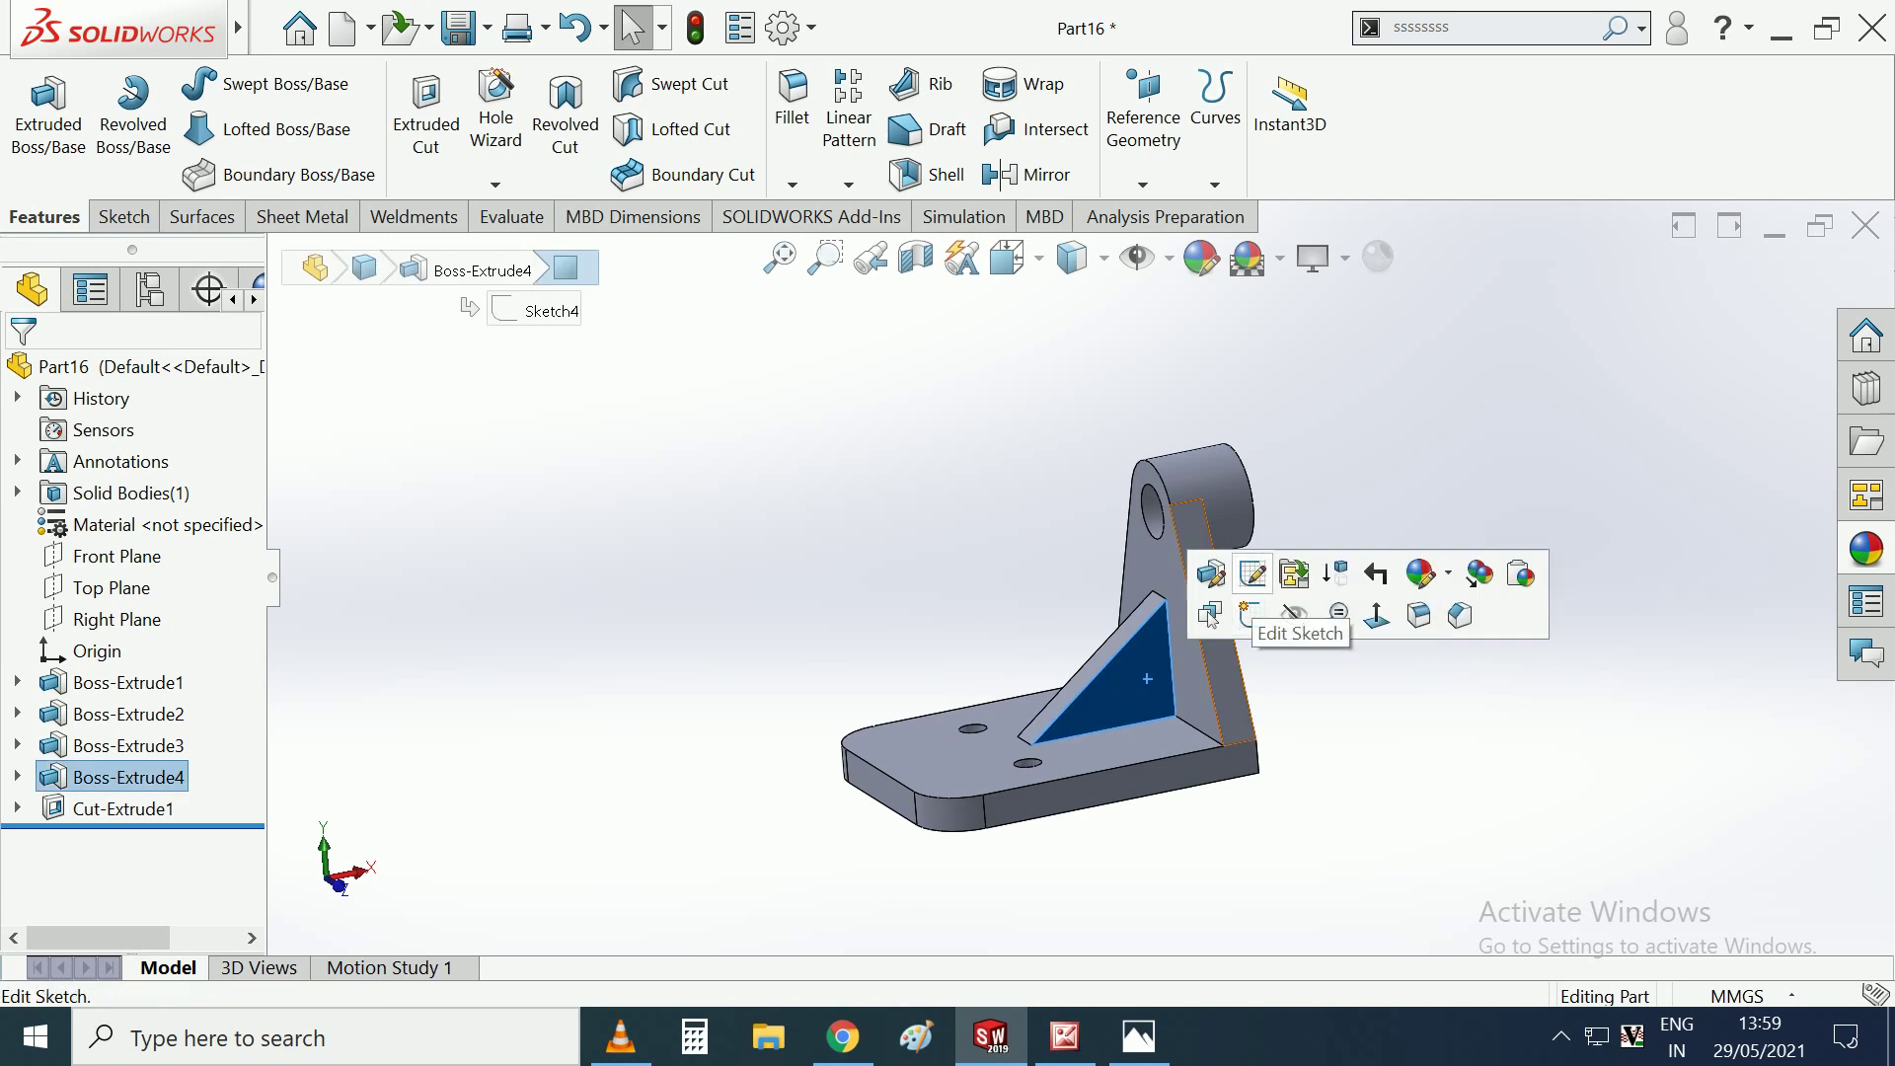
Change the rib triangle's vertical dimension from 35 to 40 mm and rebuild the part.
left_click(1251, 575)
left_click(1251, 631)
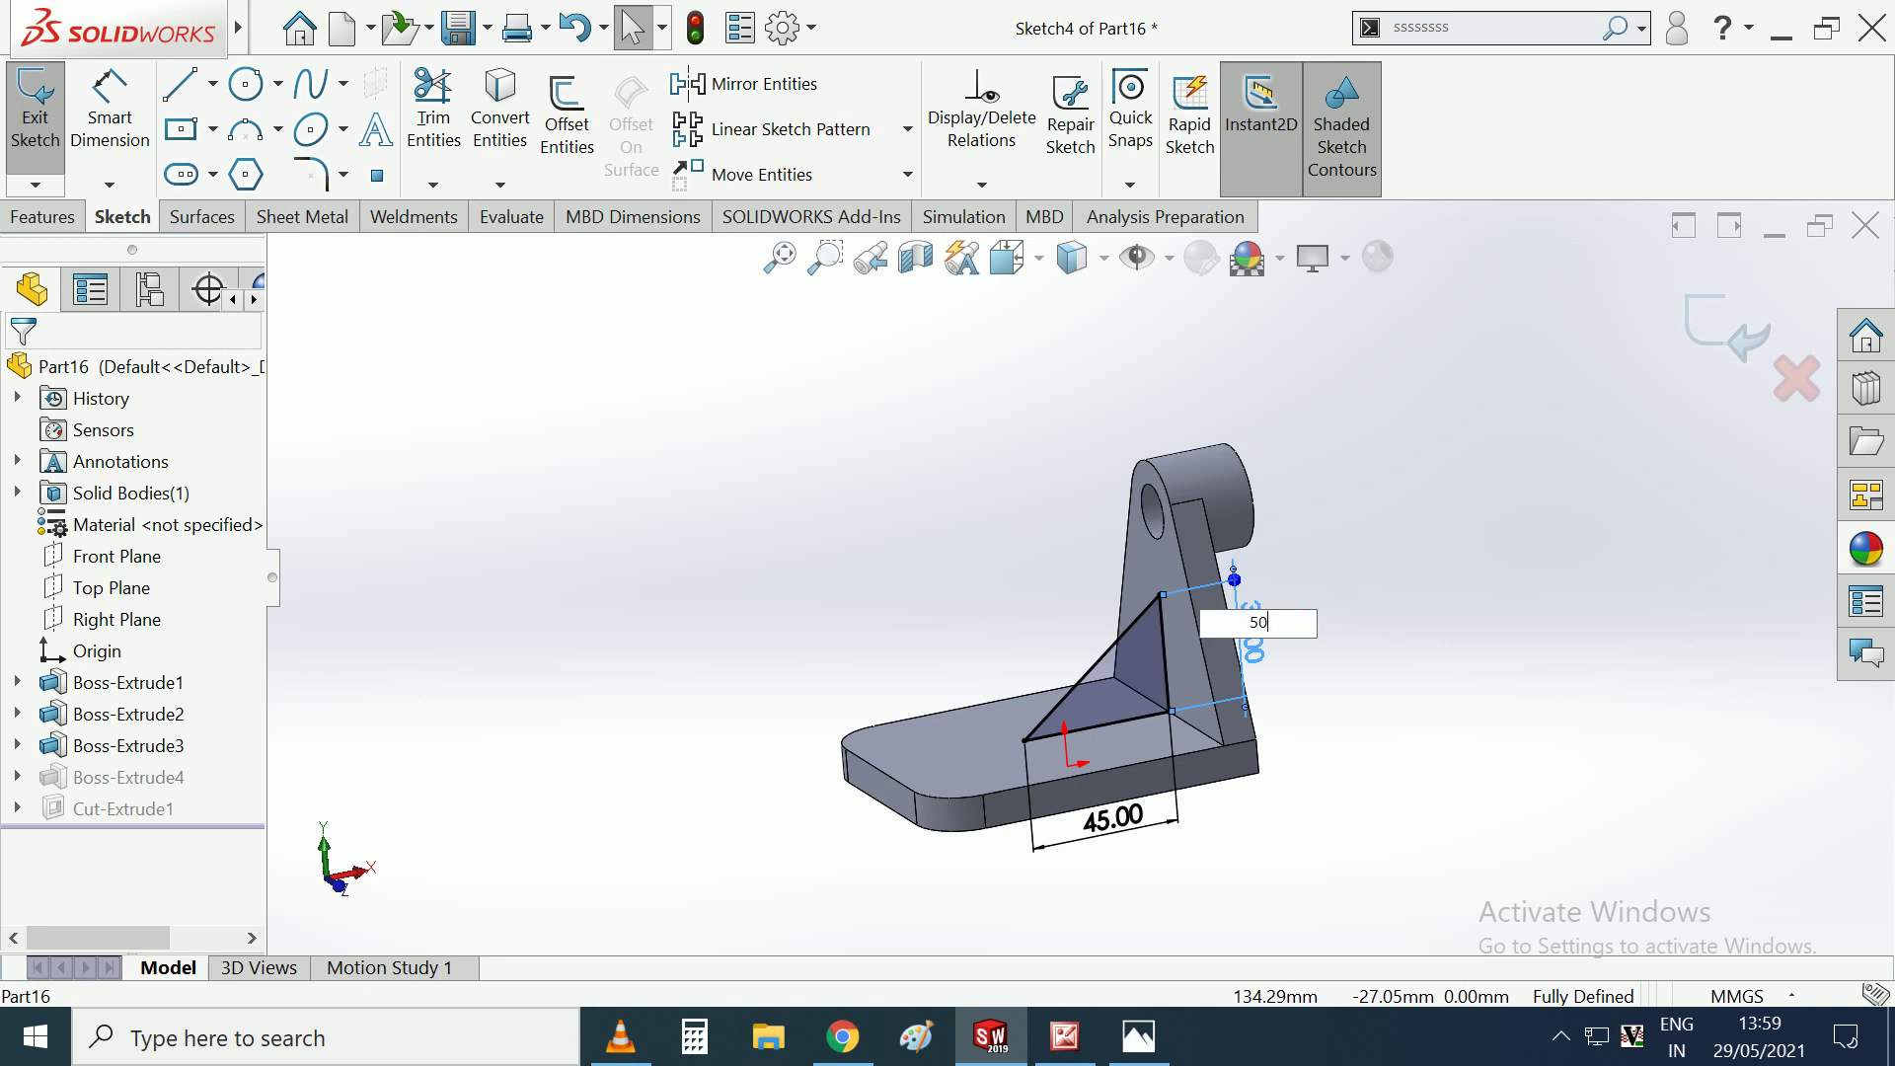
key("Return")
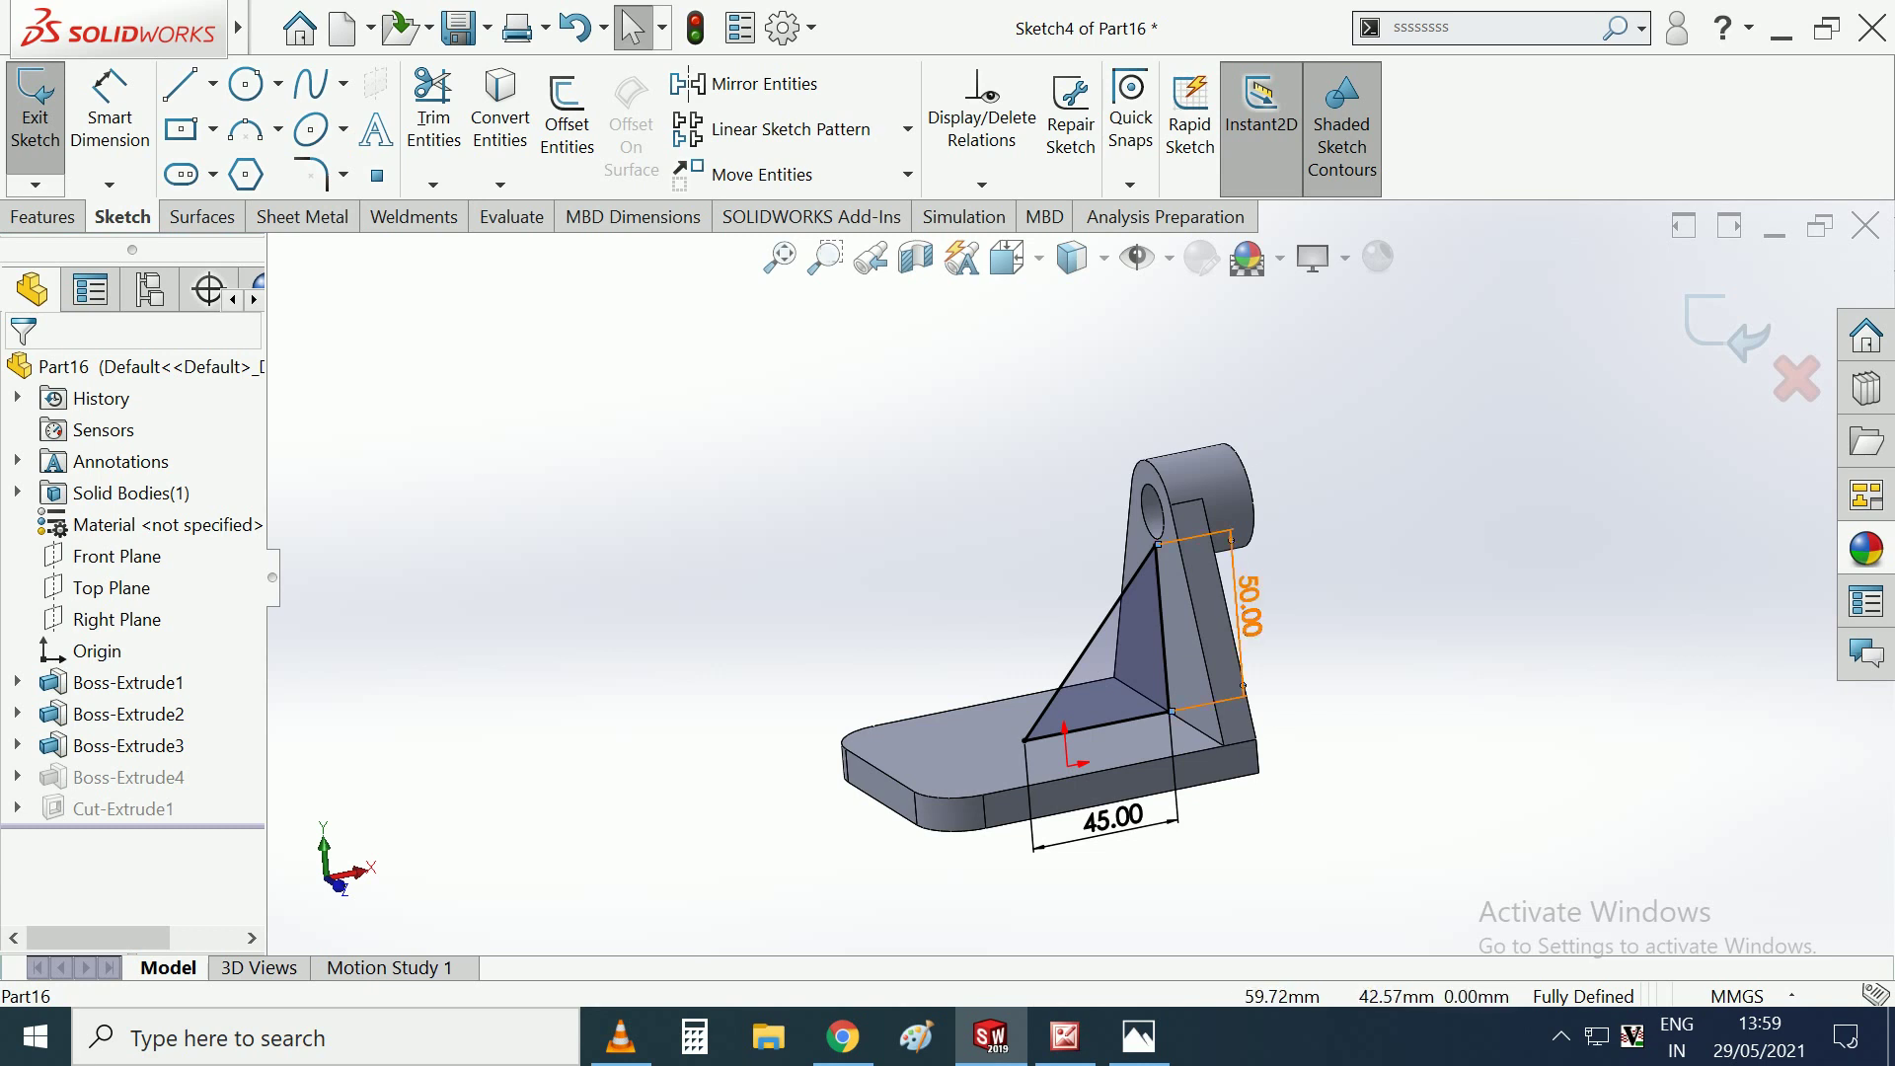
double_click(1249, 606)
type("40")
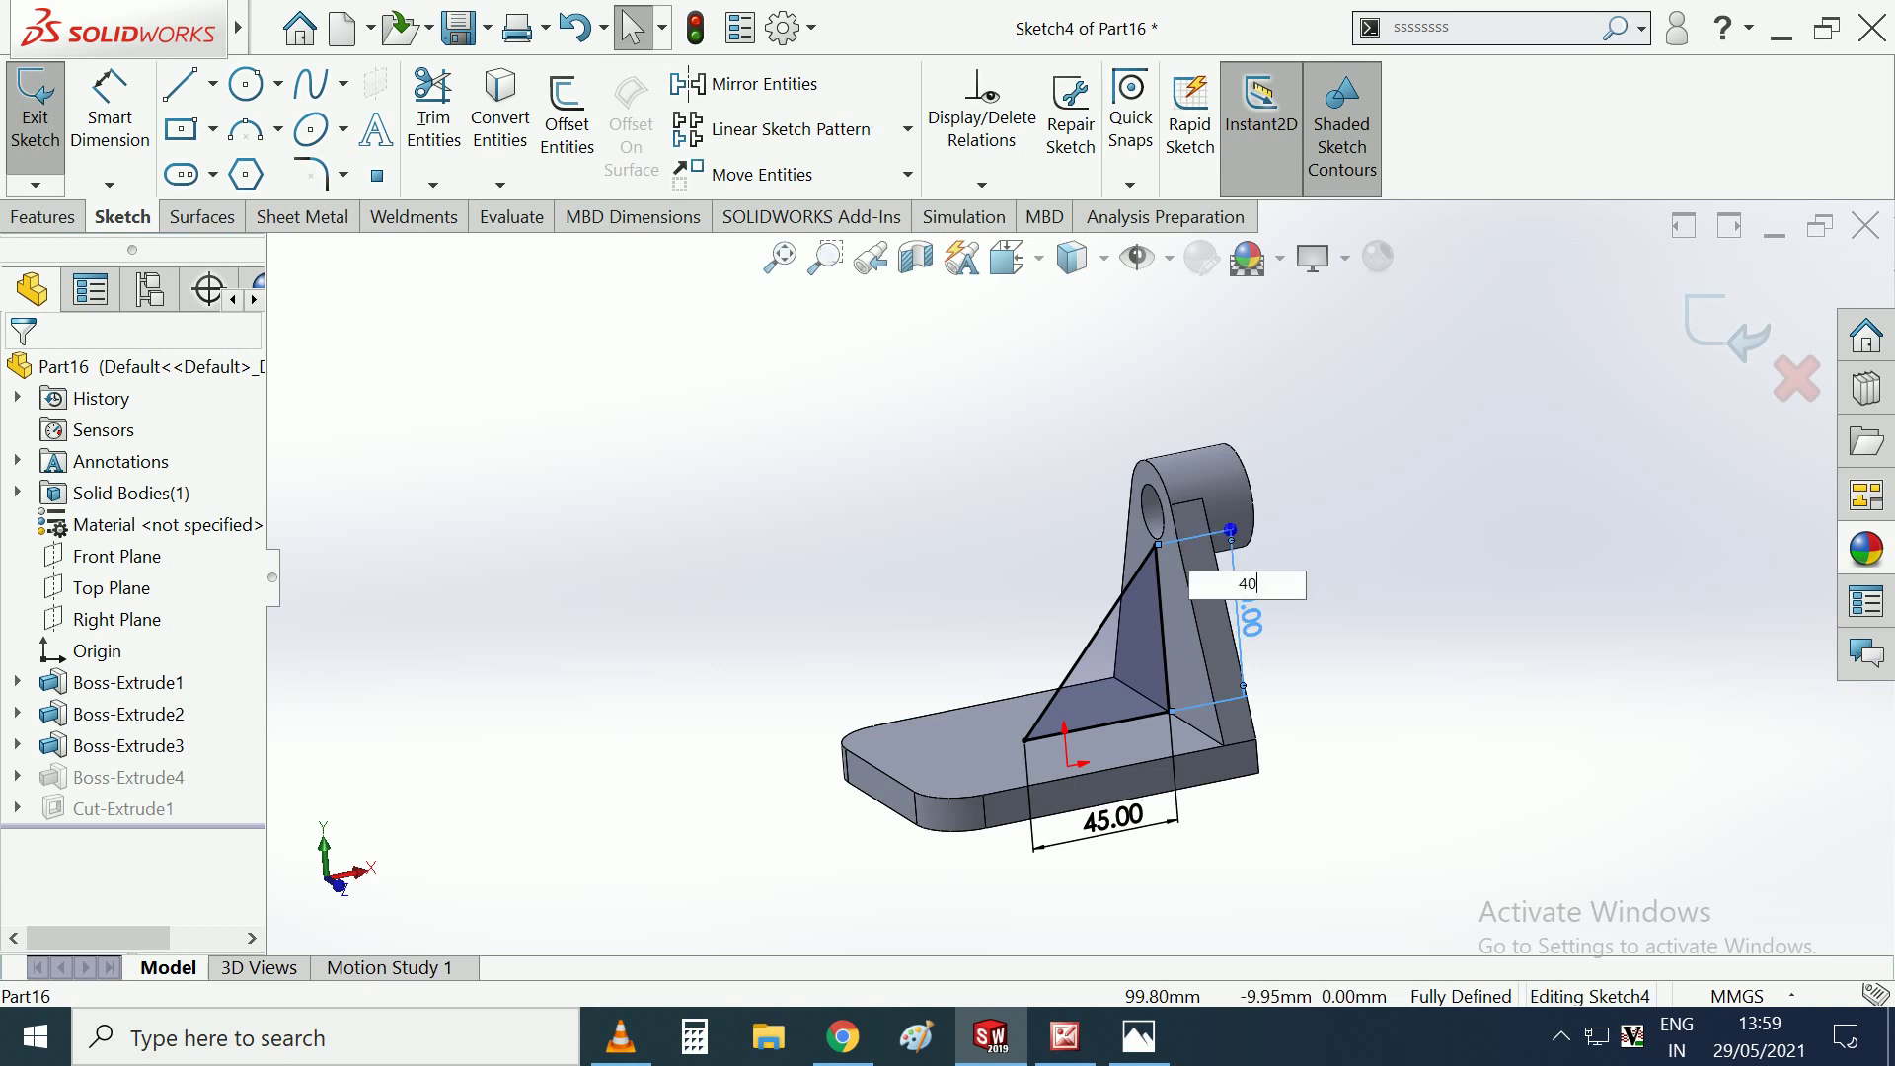
key("Return")
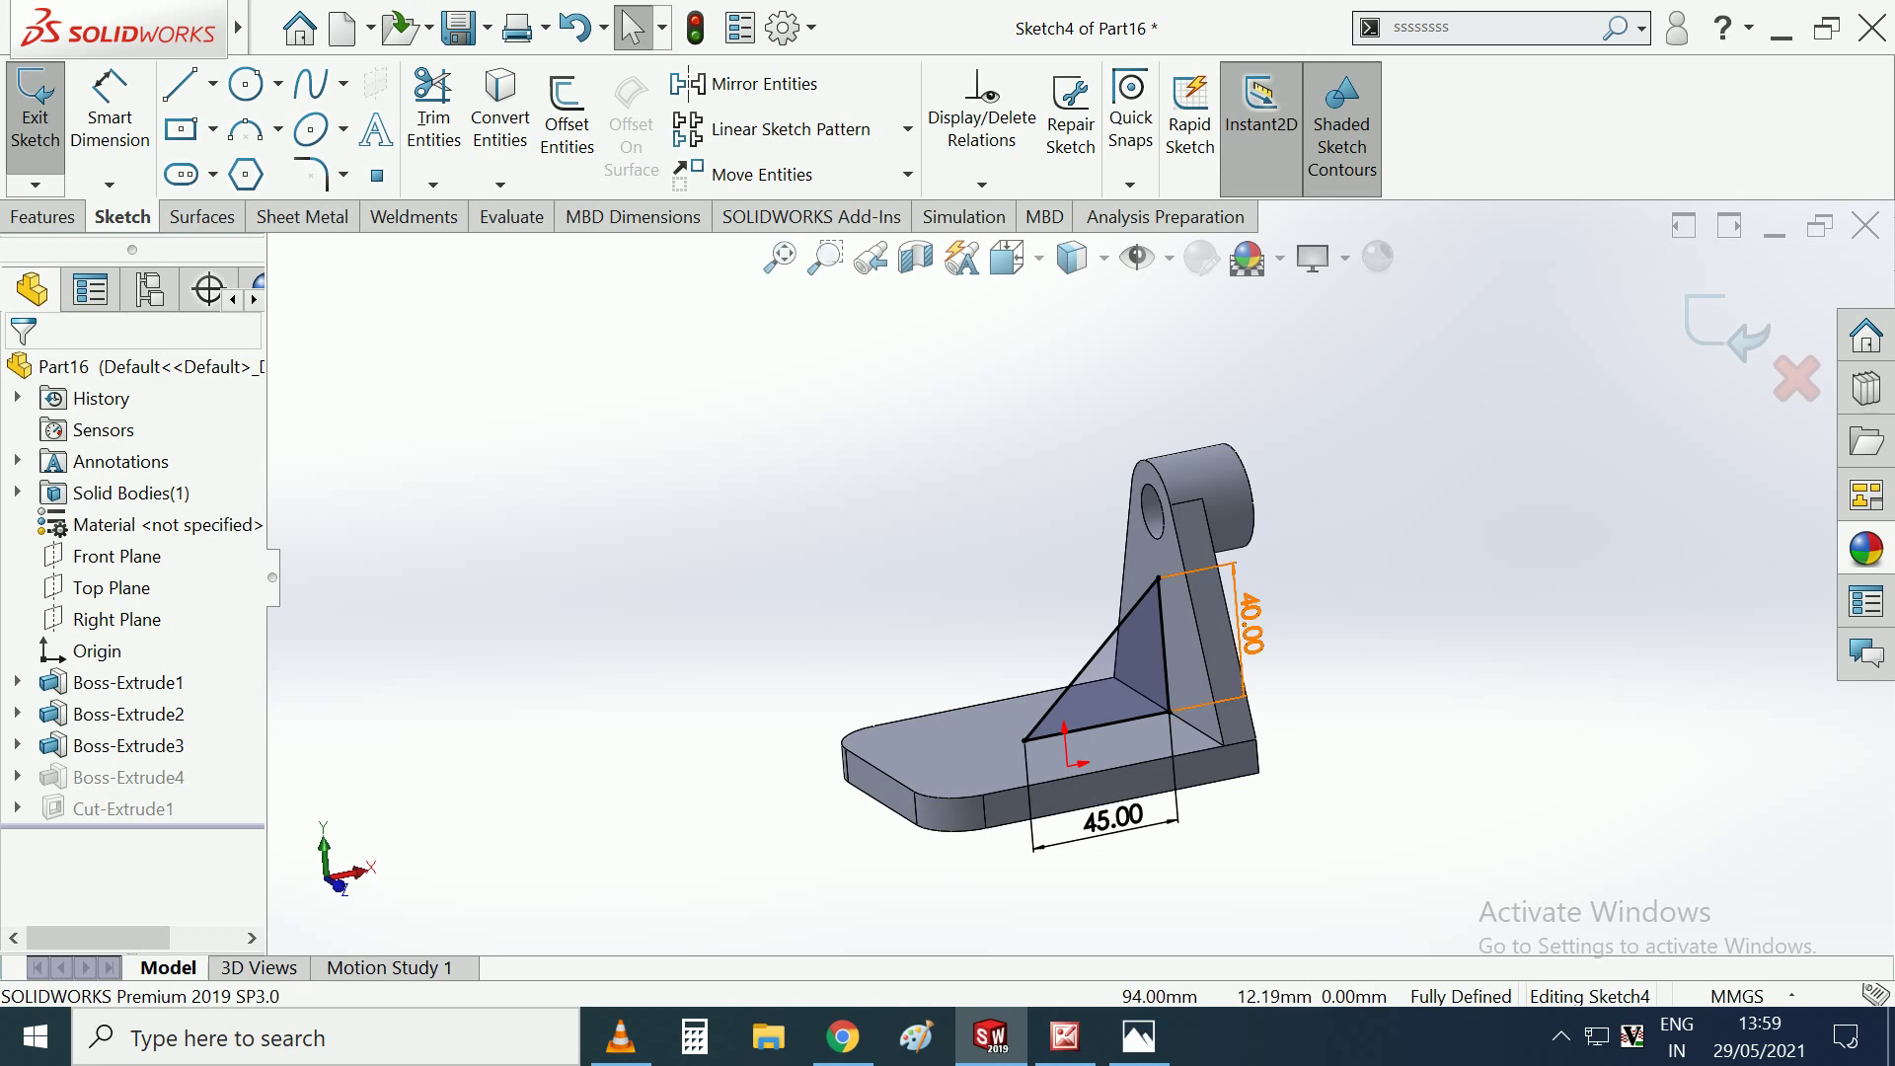
left_click(1732, 331)
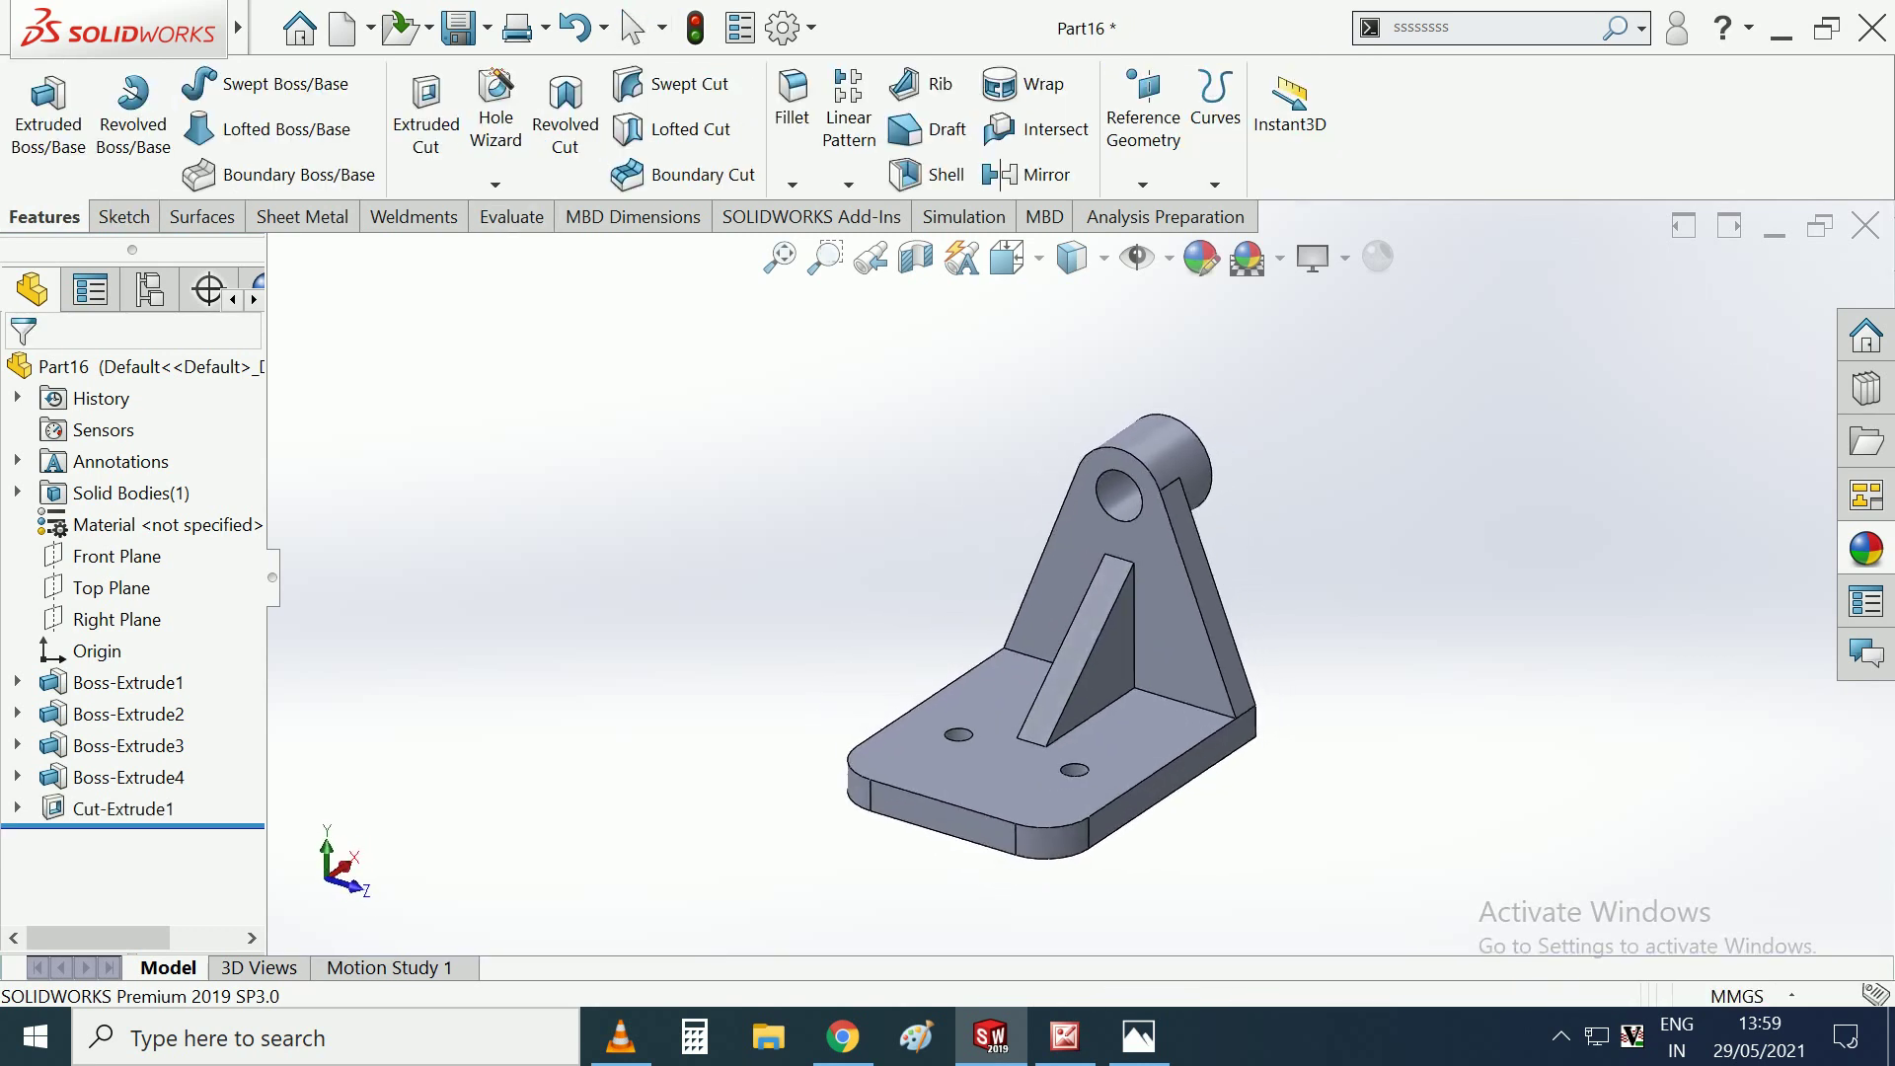
Start a new sketch on the Front Plane and view it face-on.
mouse_move(1091, 635)
middle_mouse_down()
mouse_move(1135, 602)
mouse_move(1135, 553)
mouse_move(1185, 552)
middle_mouse_up()
middle_click_drag(1135, 474, 1125, 474)
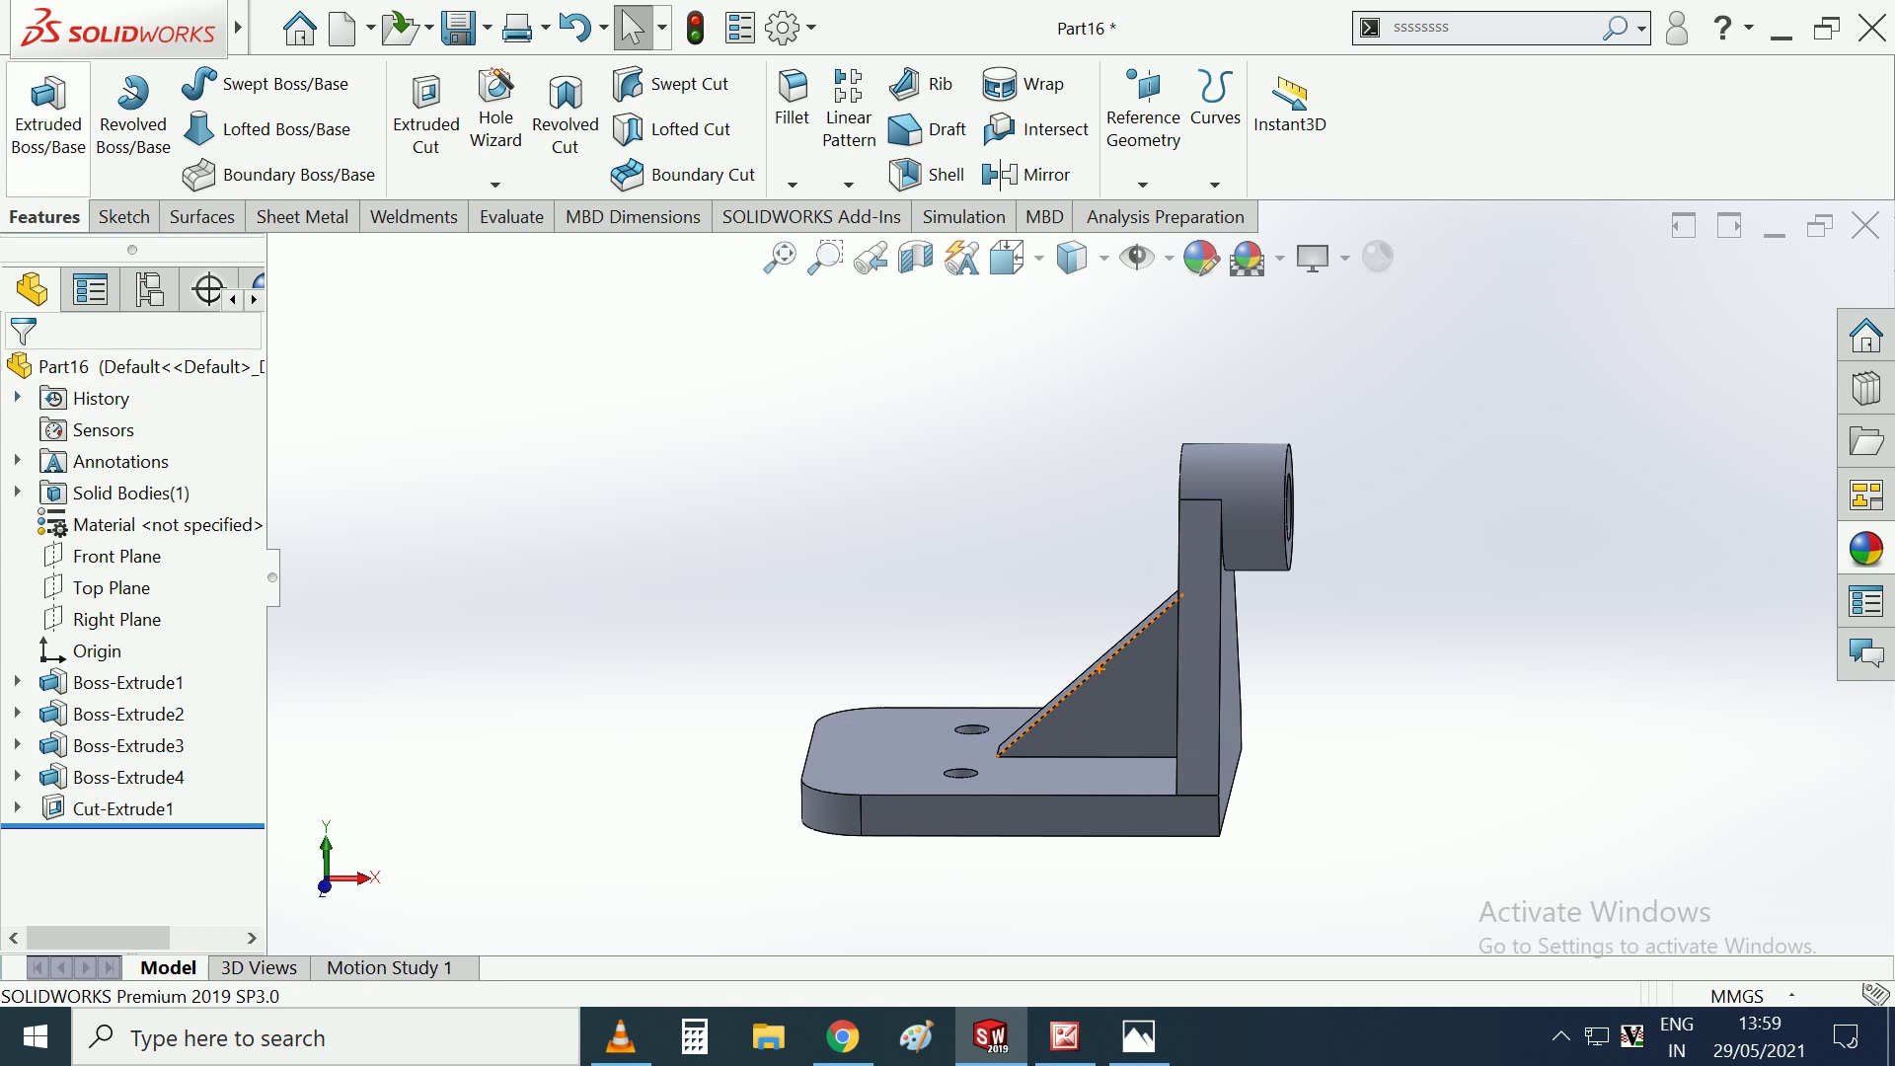
left_click(114, 556)
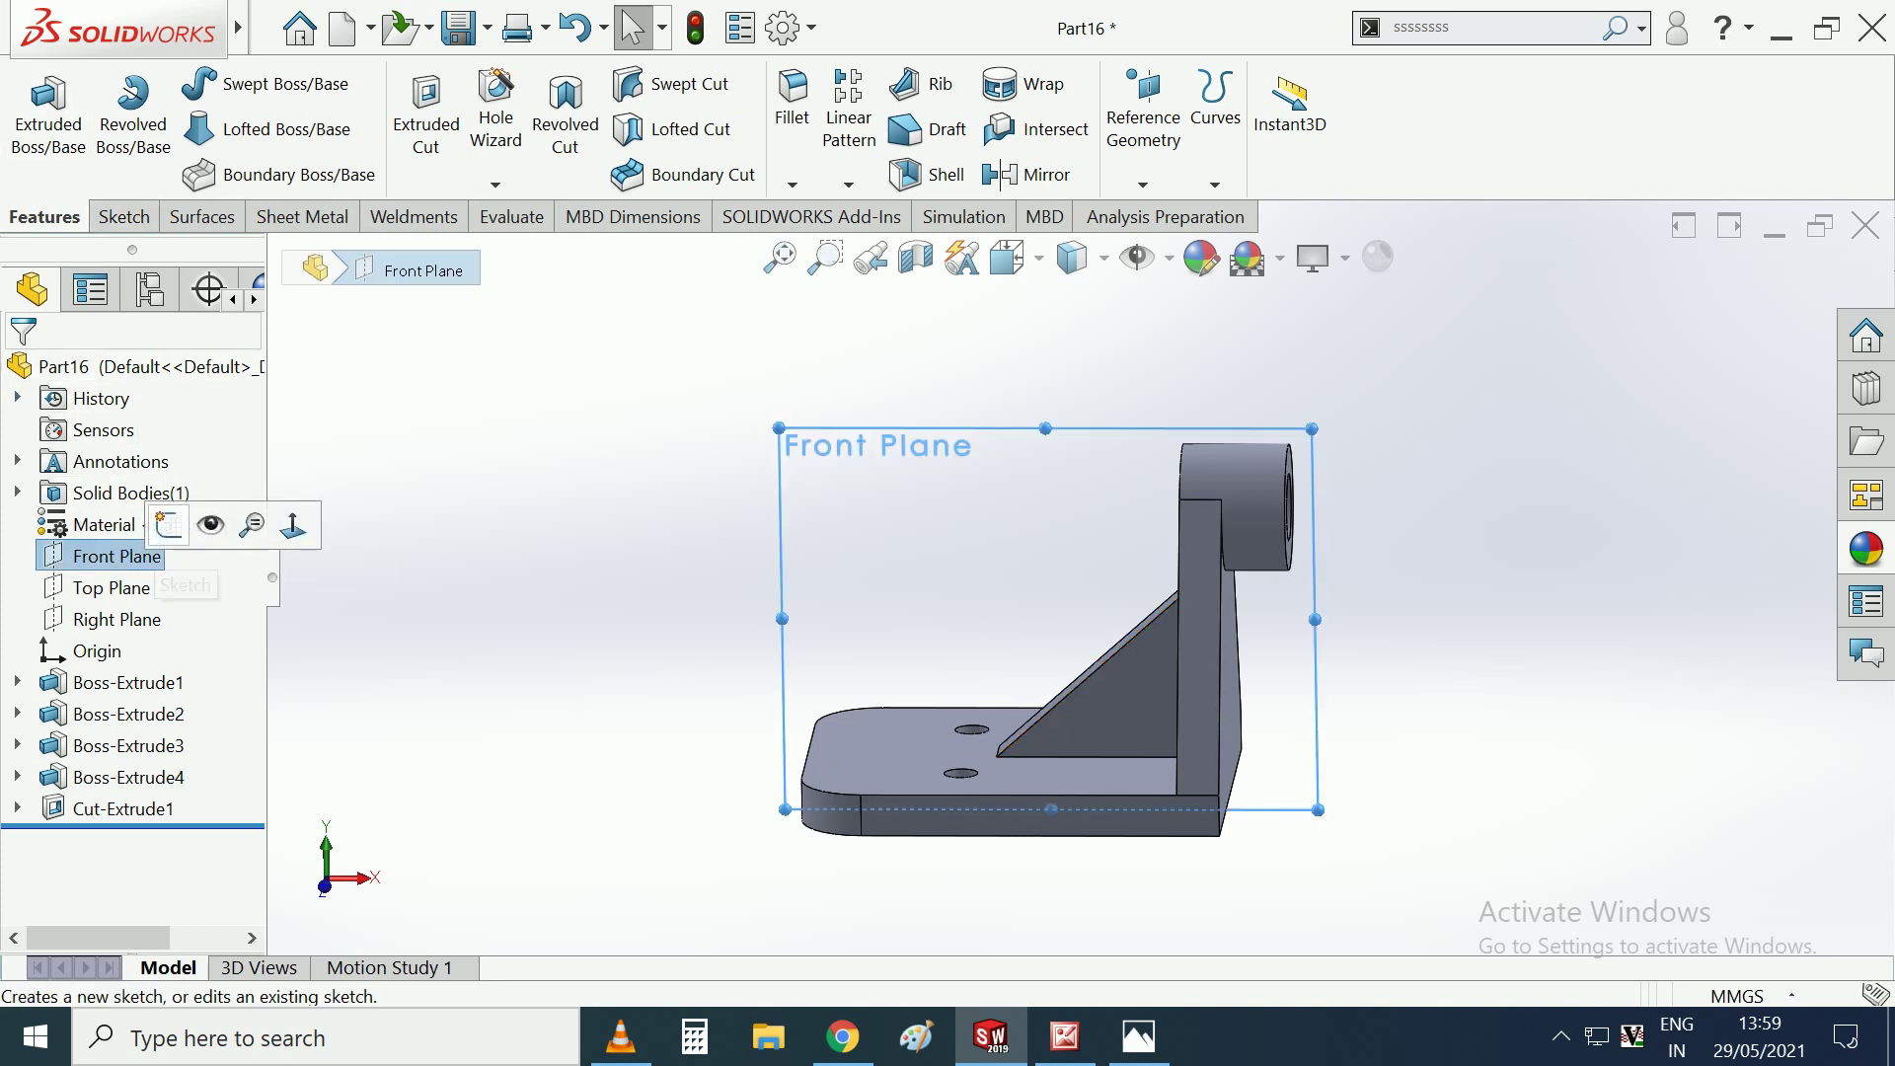
left_click(169, 524)
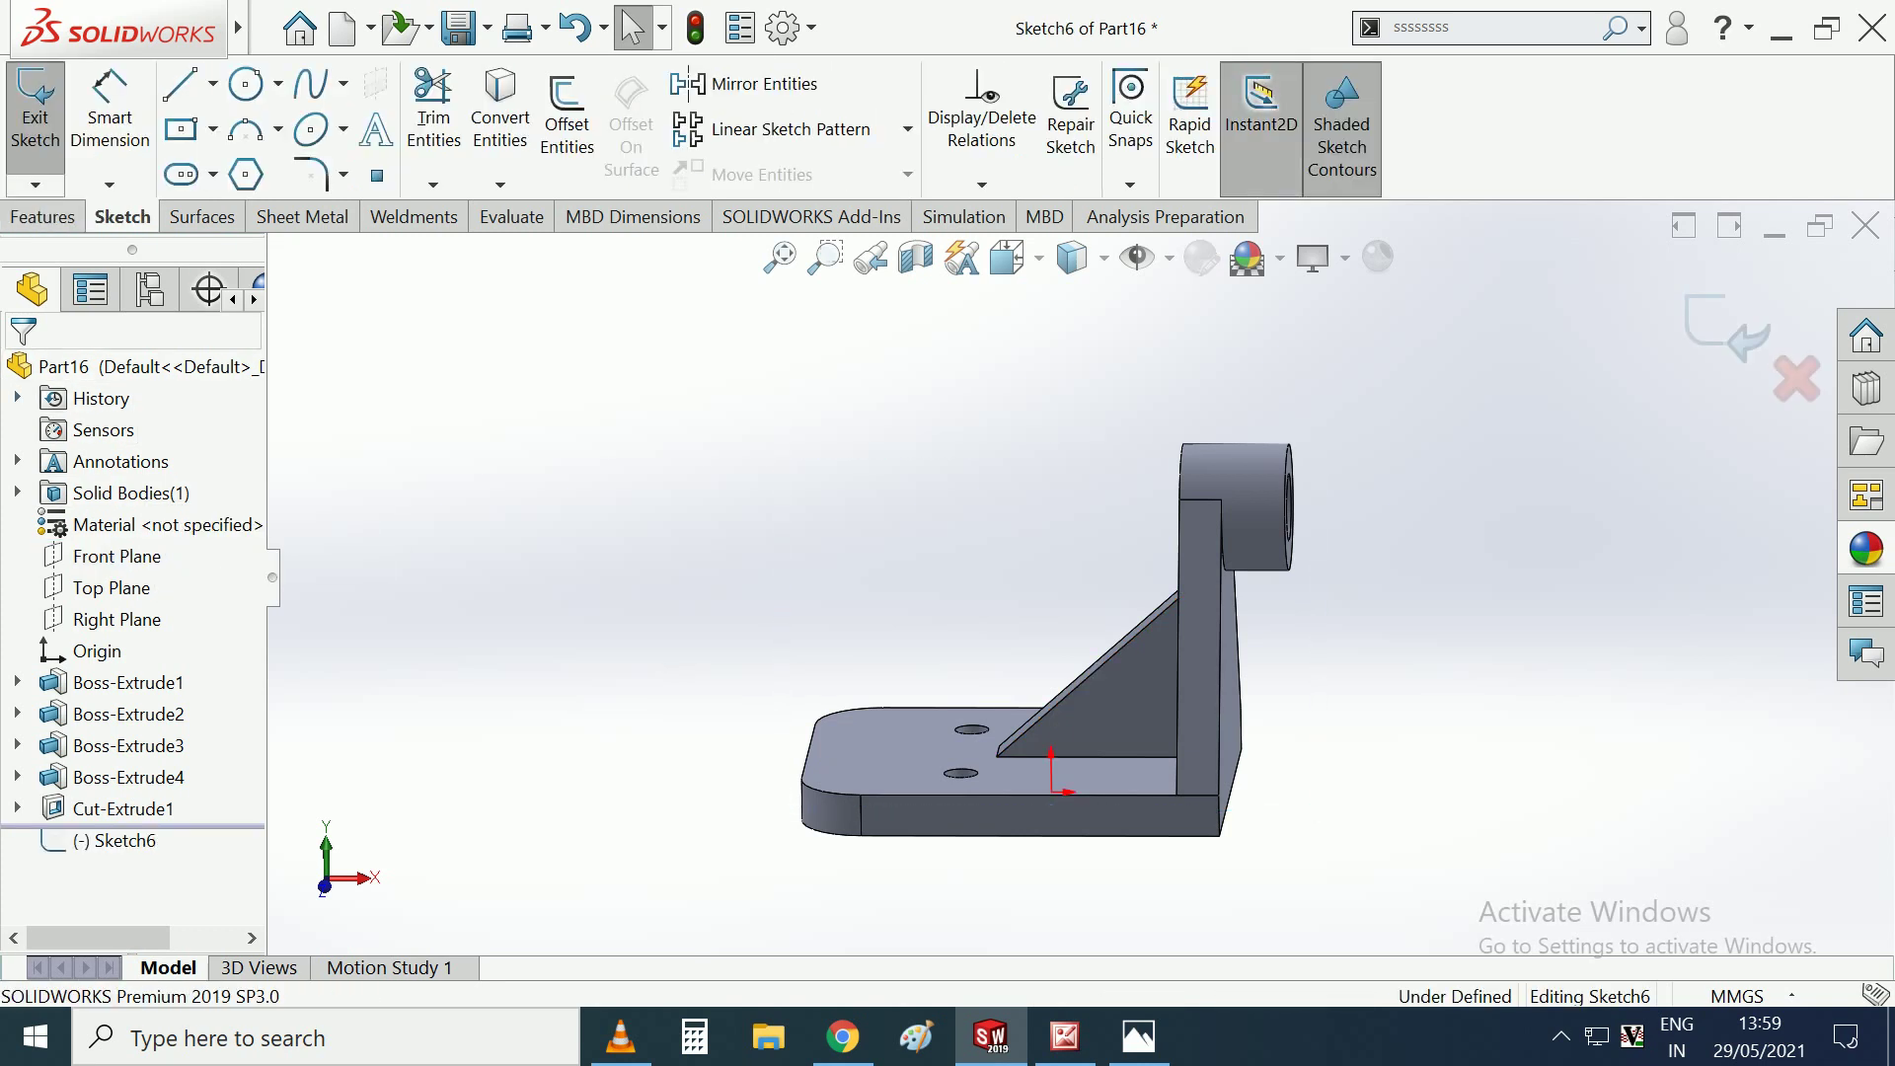
left_click(1007, 258)
left_click(1105, 405)
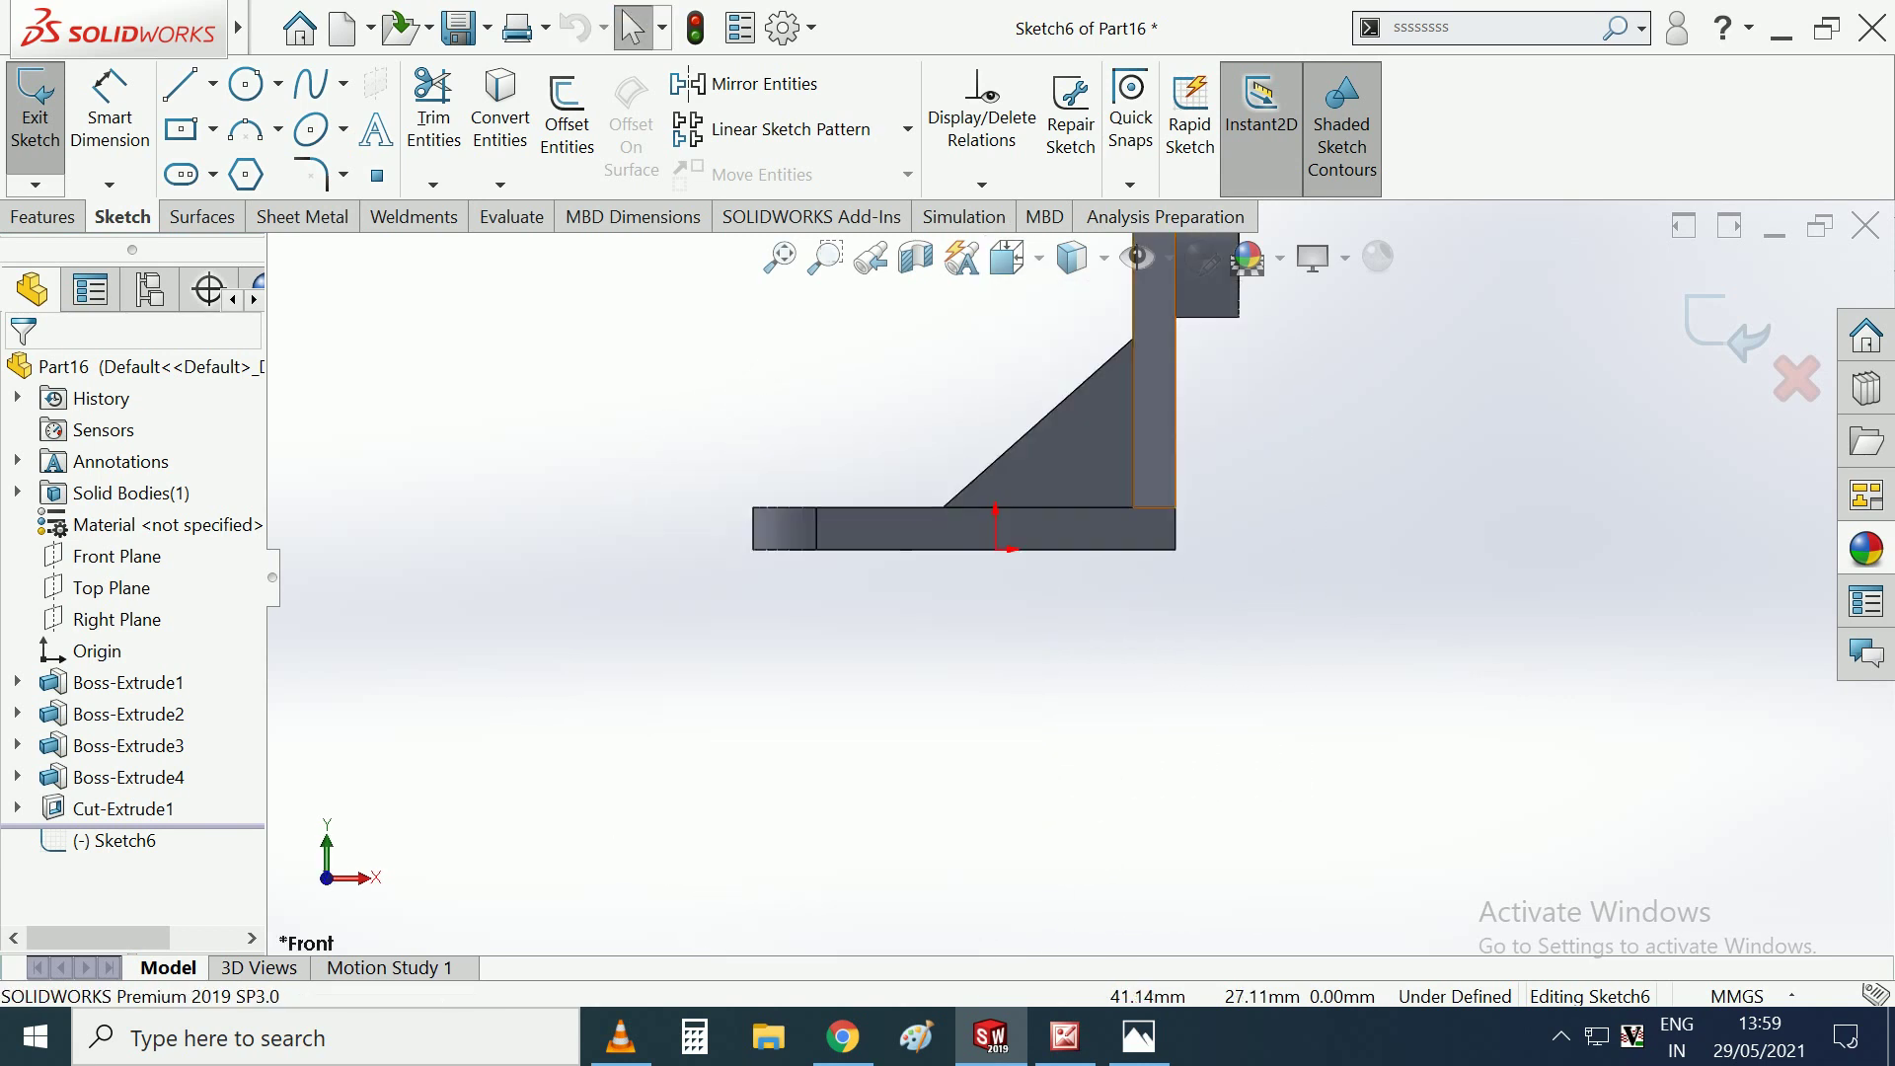
scroll(1351, 404, "down", 3)
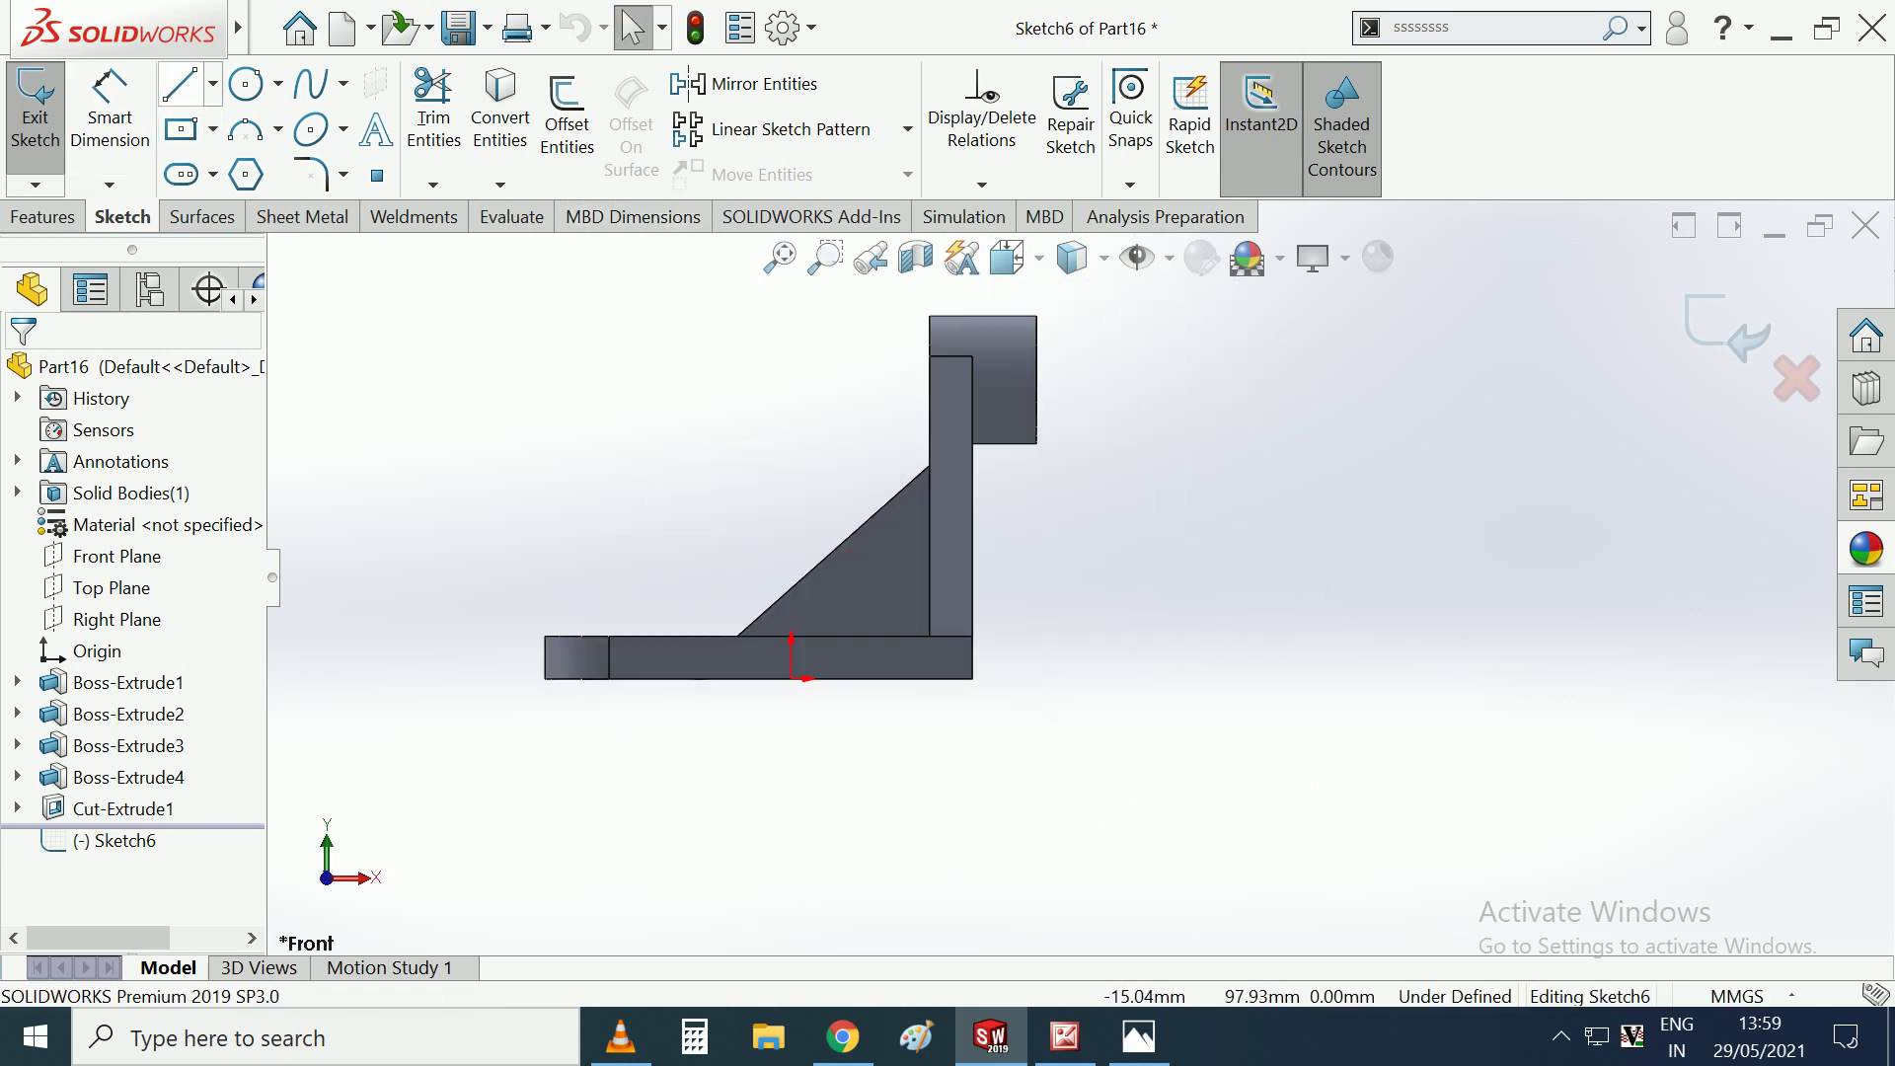
Draw a closed rib triangle from the boss corner to the base, 45 mm vertical and 15 mm top edge.
key("l")
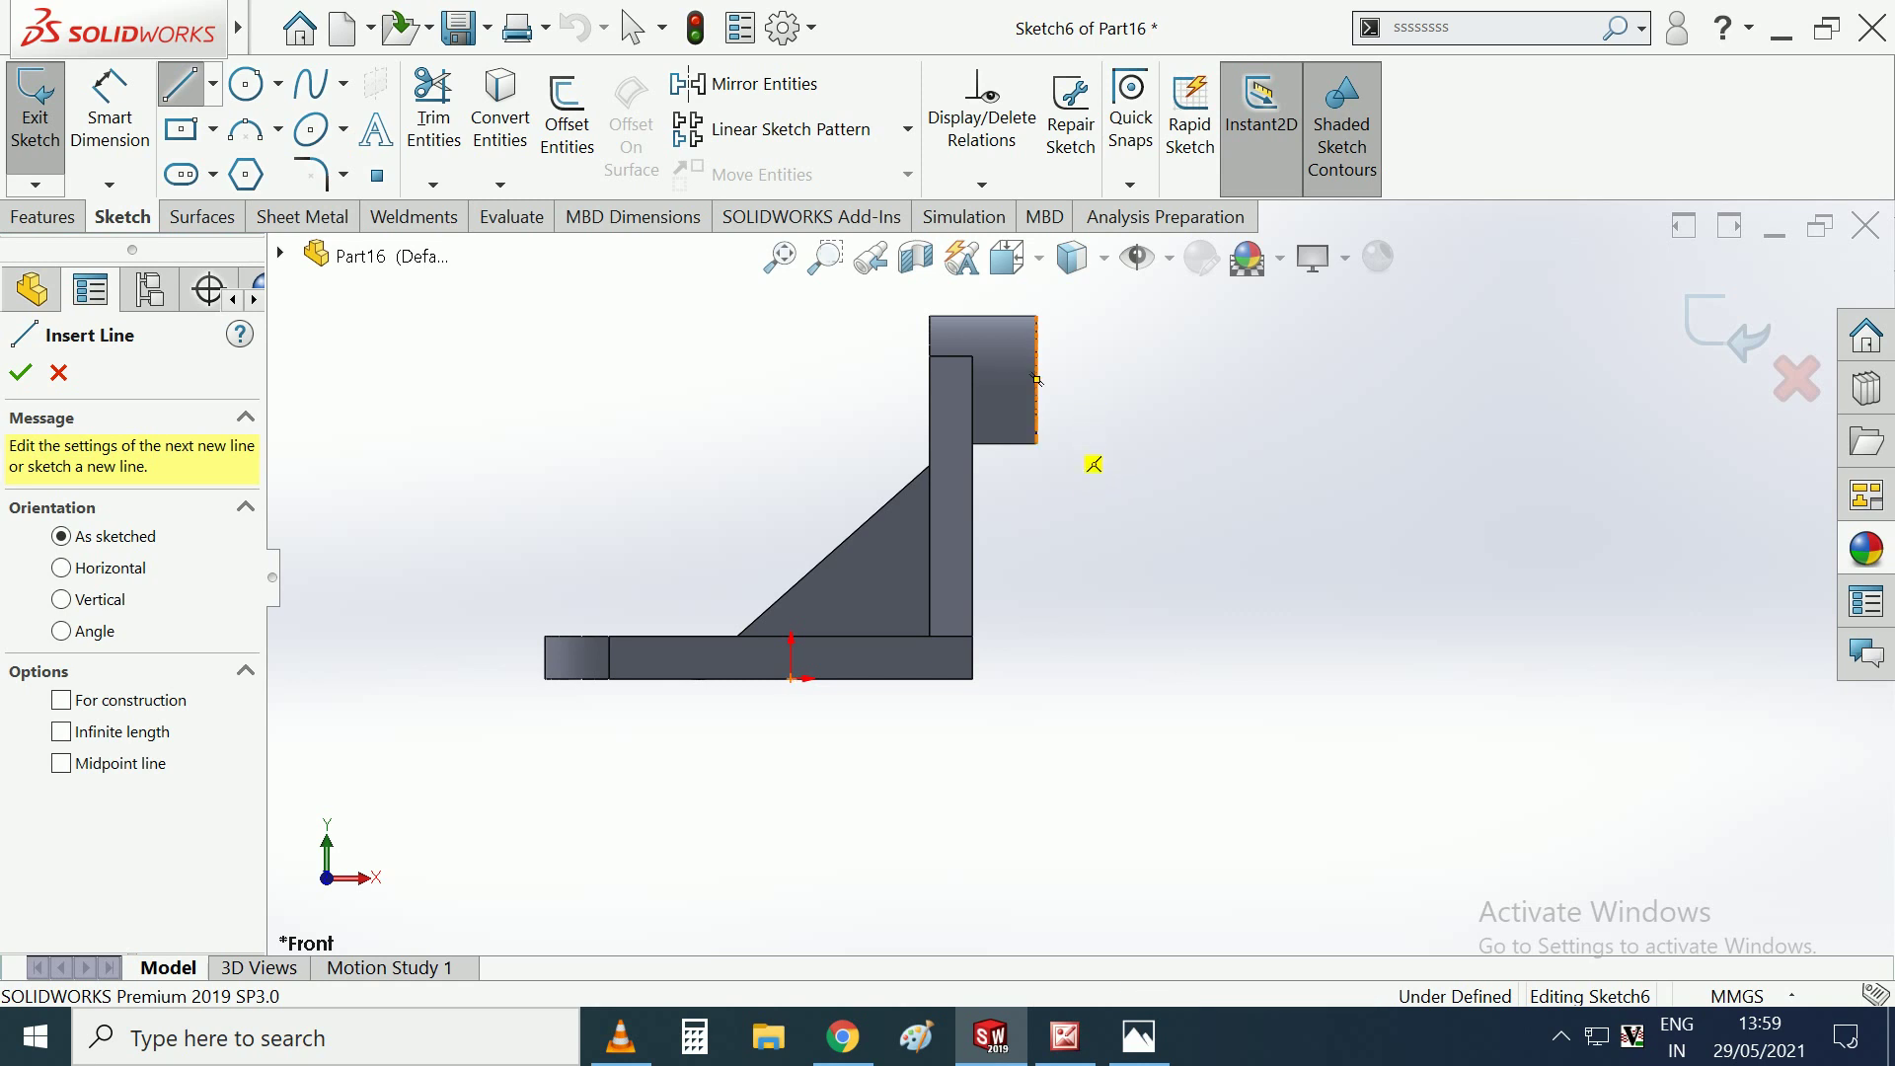
left_click(1036, 443)
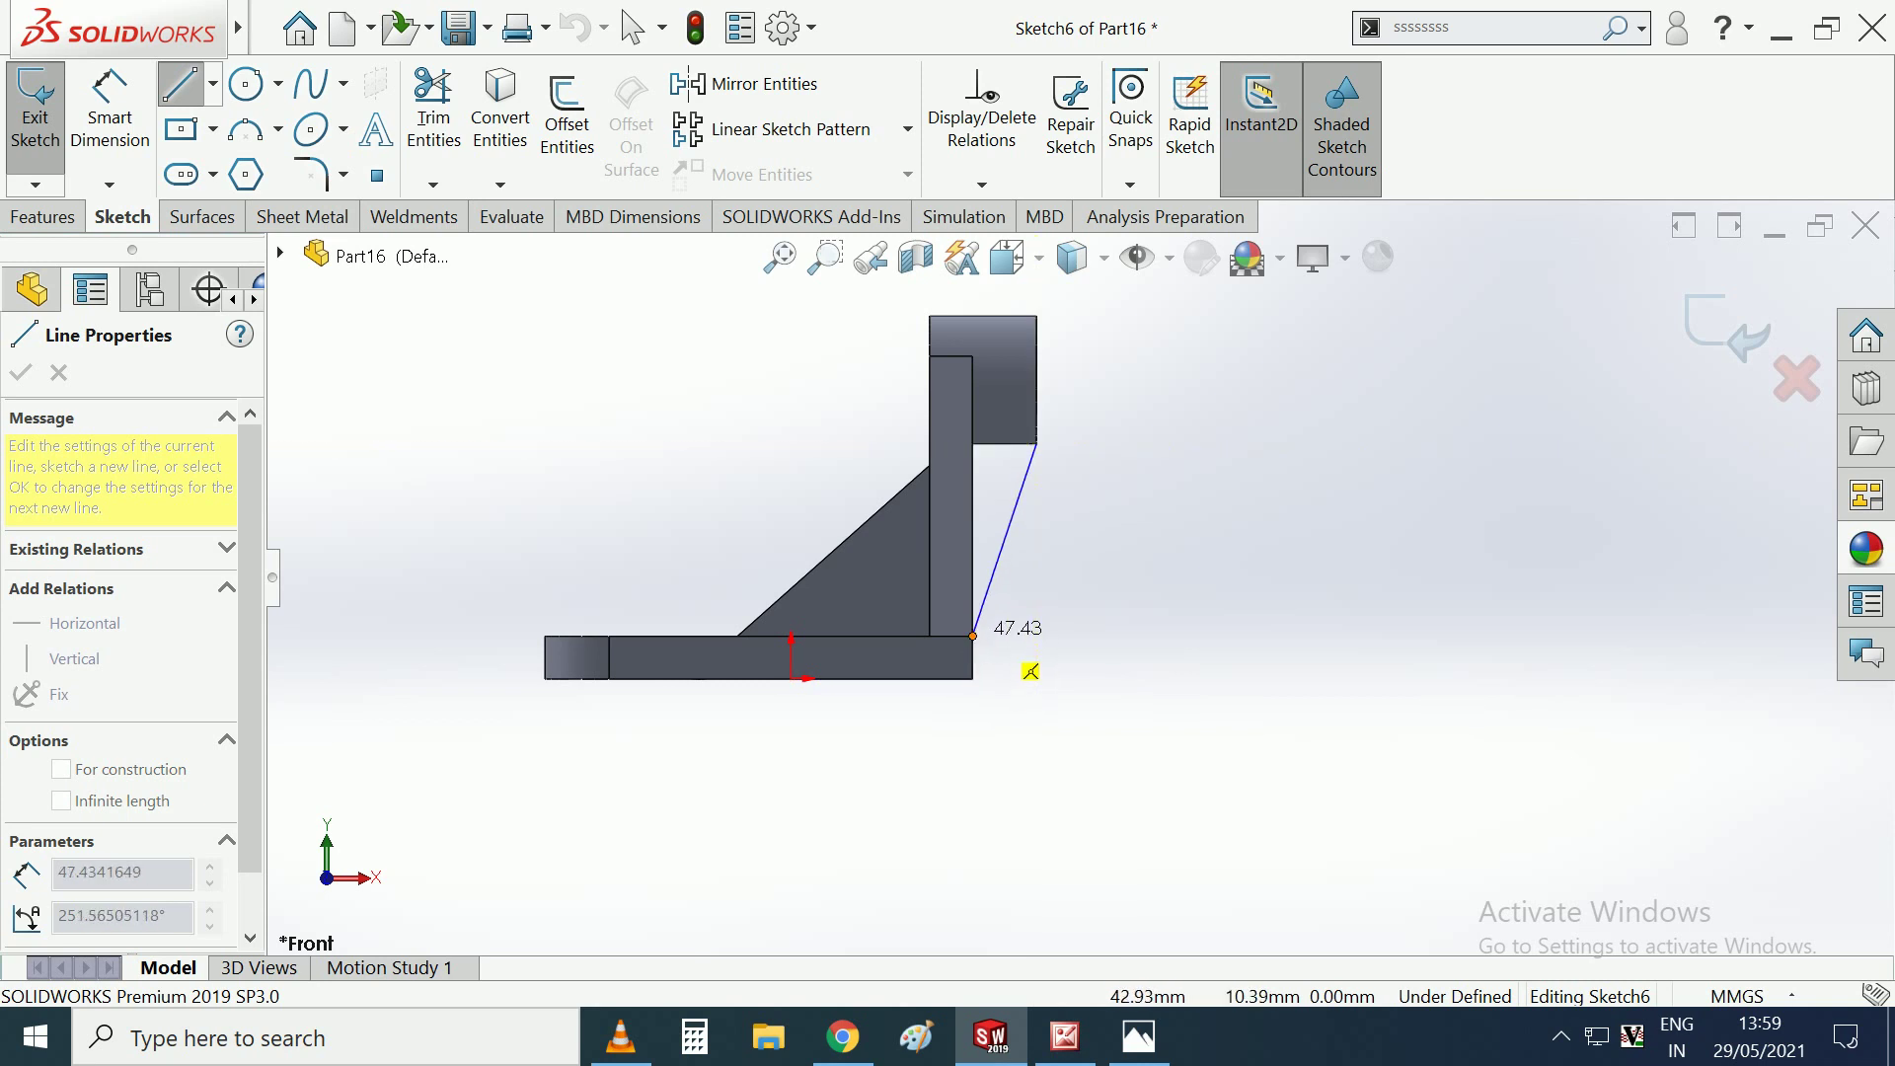
left_click(974, 635)
left_click(974, 444)
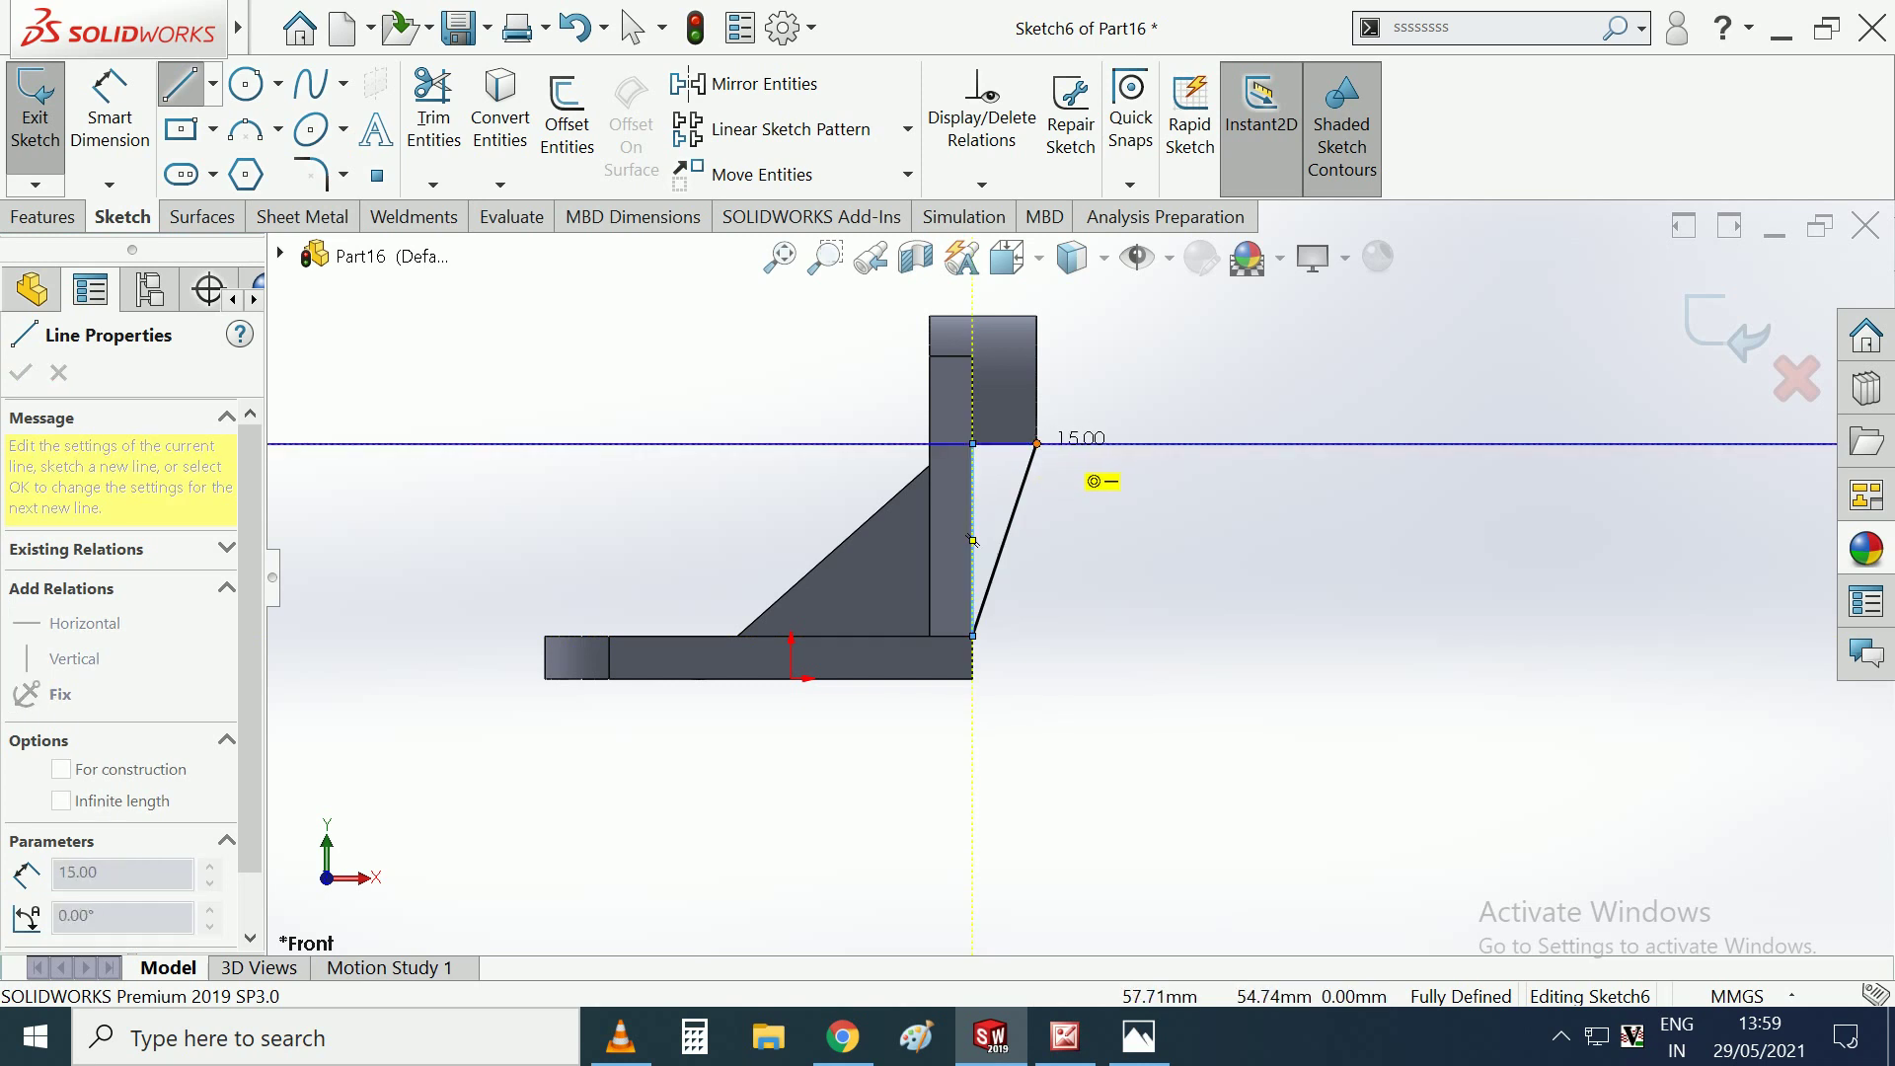
left_click(1037, 444)
key("Escape")
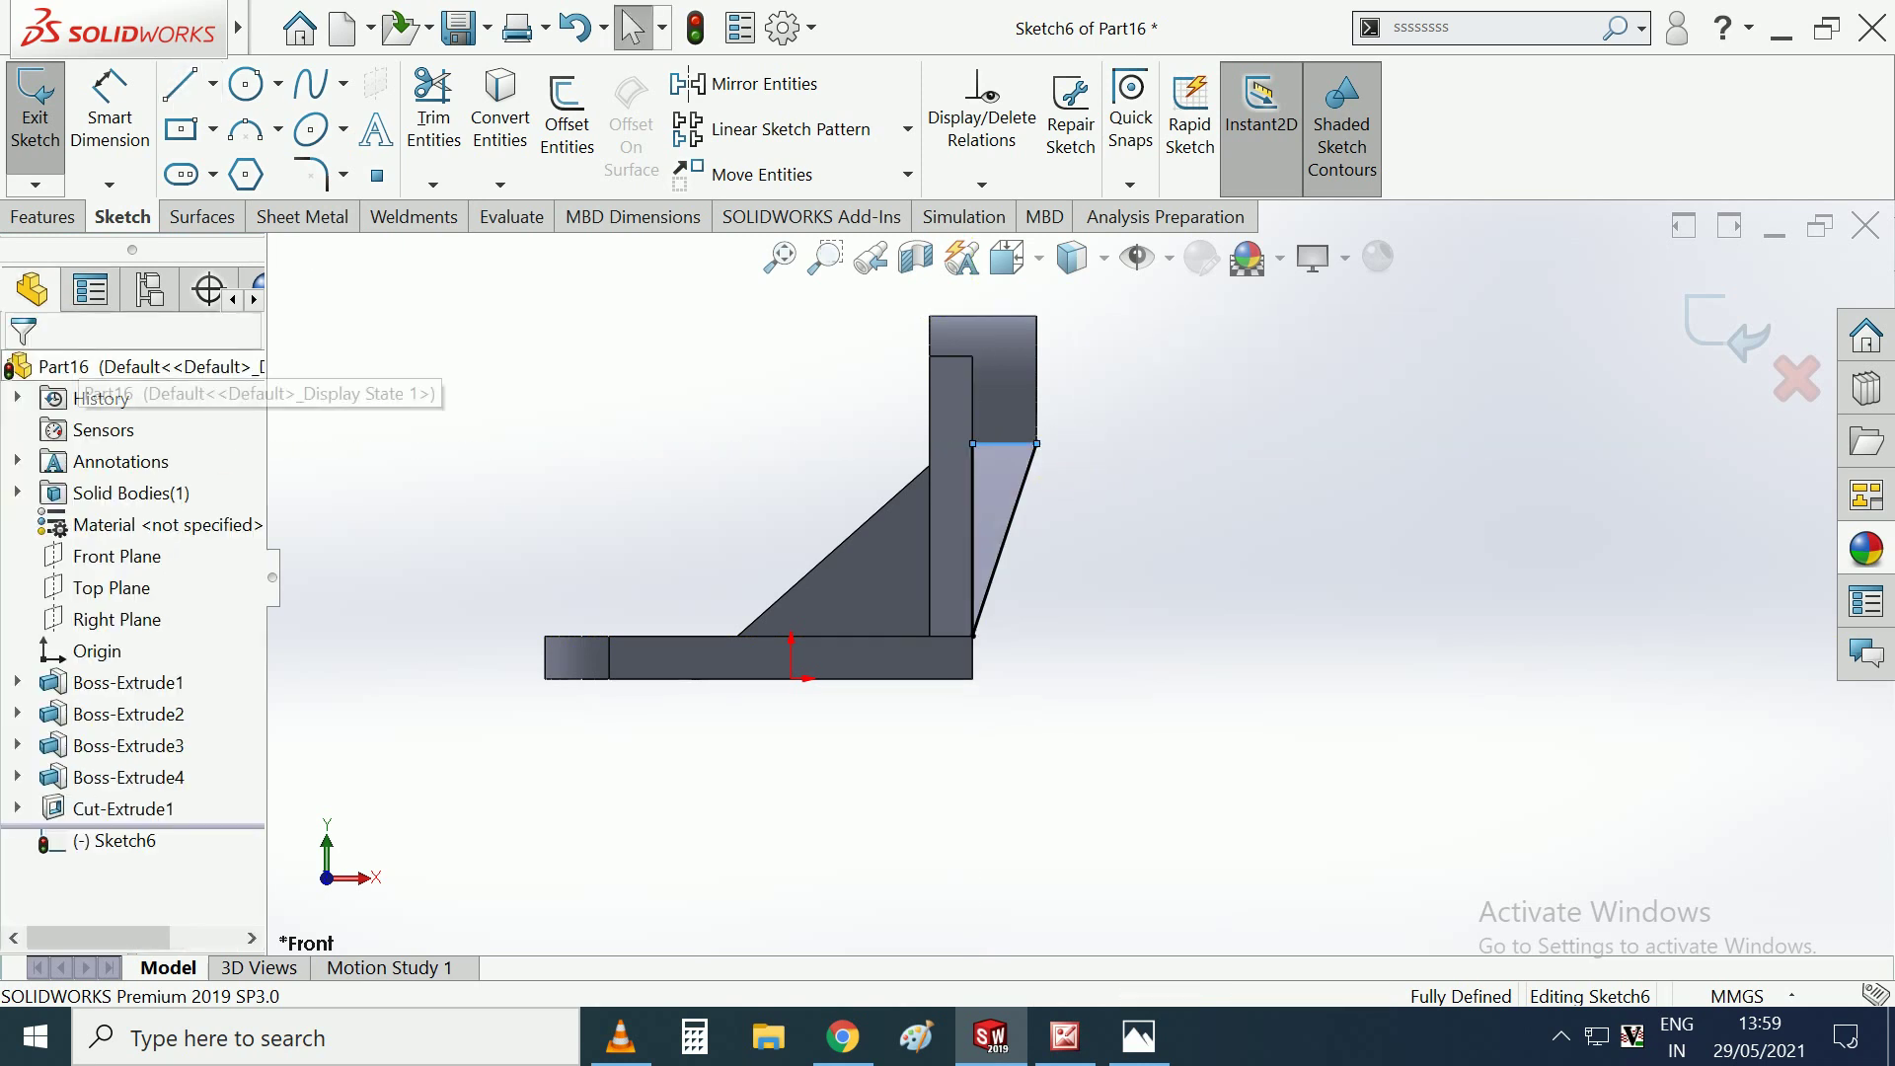
middle_click_drag(446, 224, 499, 270, "ctrl")
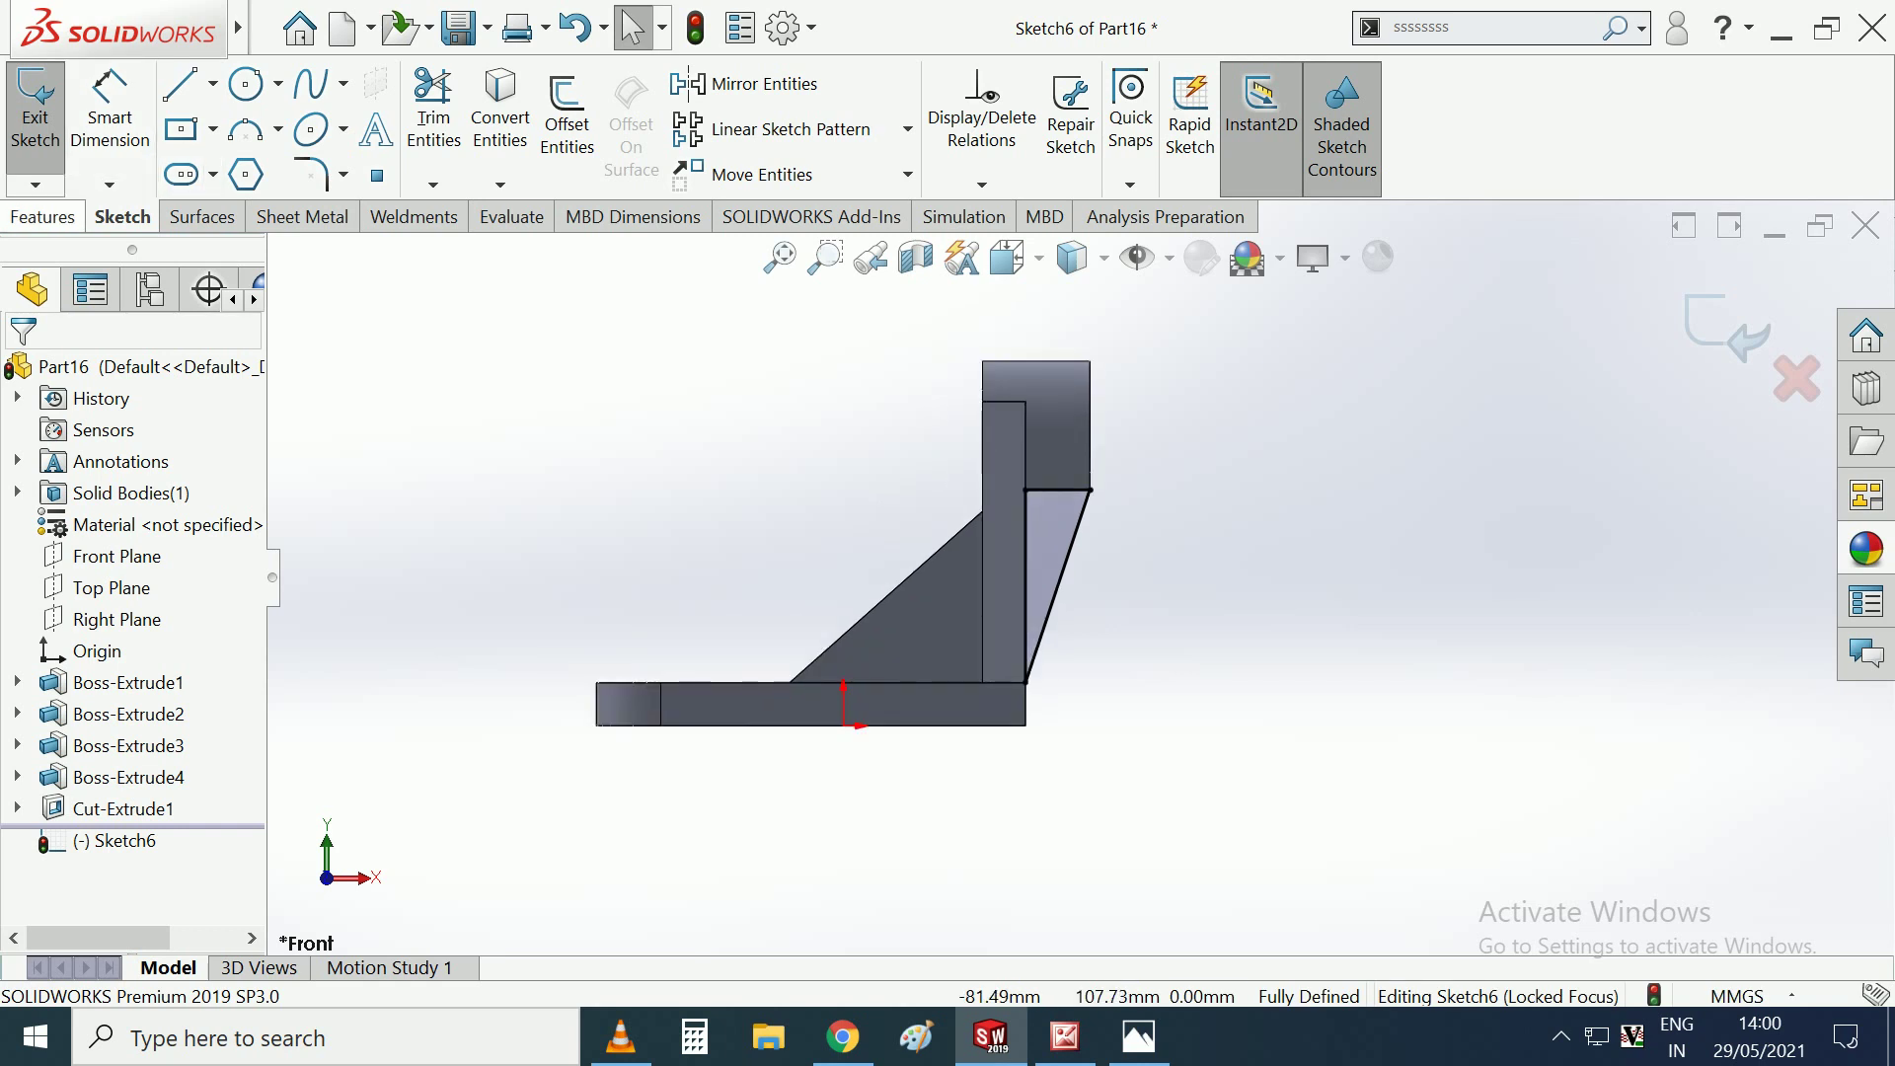
left_click(42, 216)
Extrude the triangle 5 mm Mid Plane into the second rib.
left_click(47, 106)
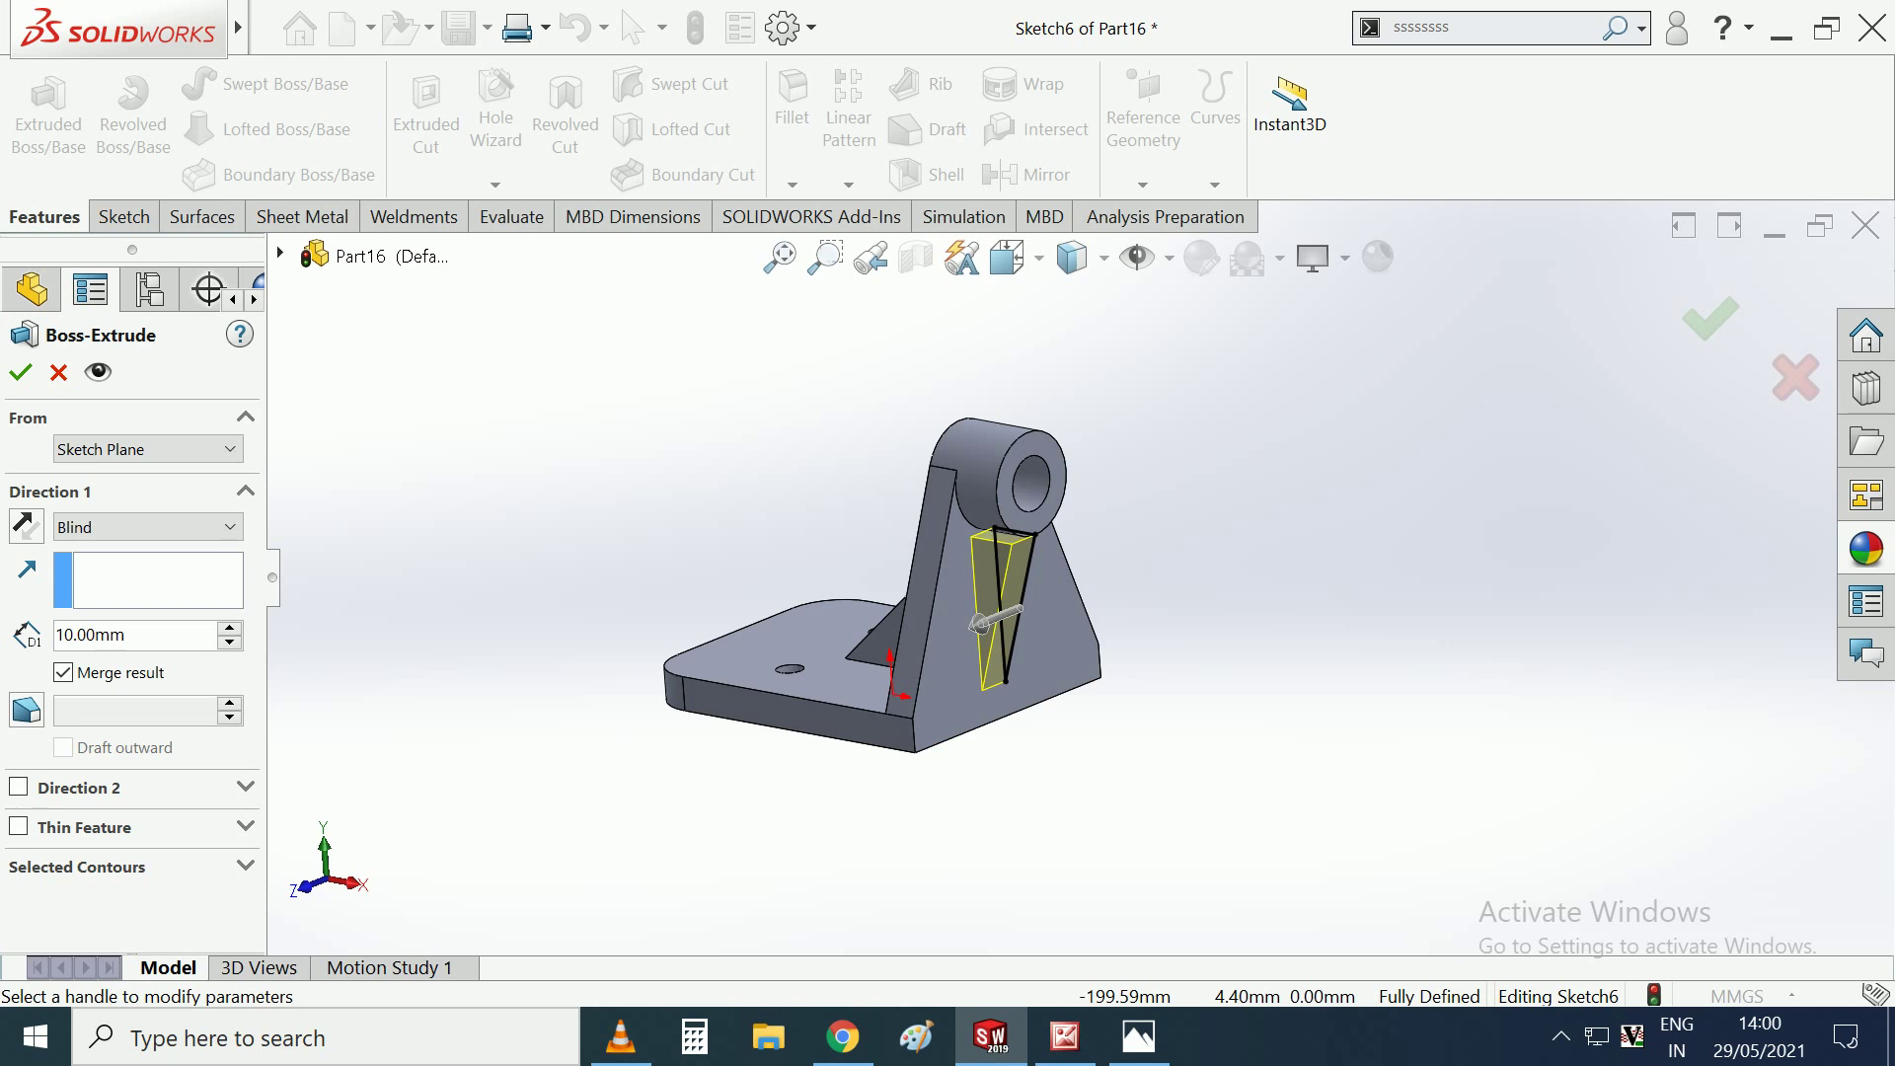
left_click(146, 527)
left_click(99, 677)
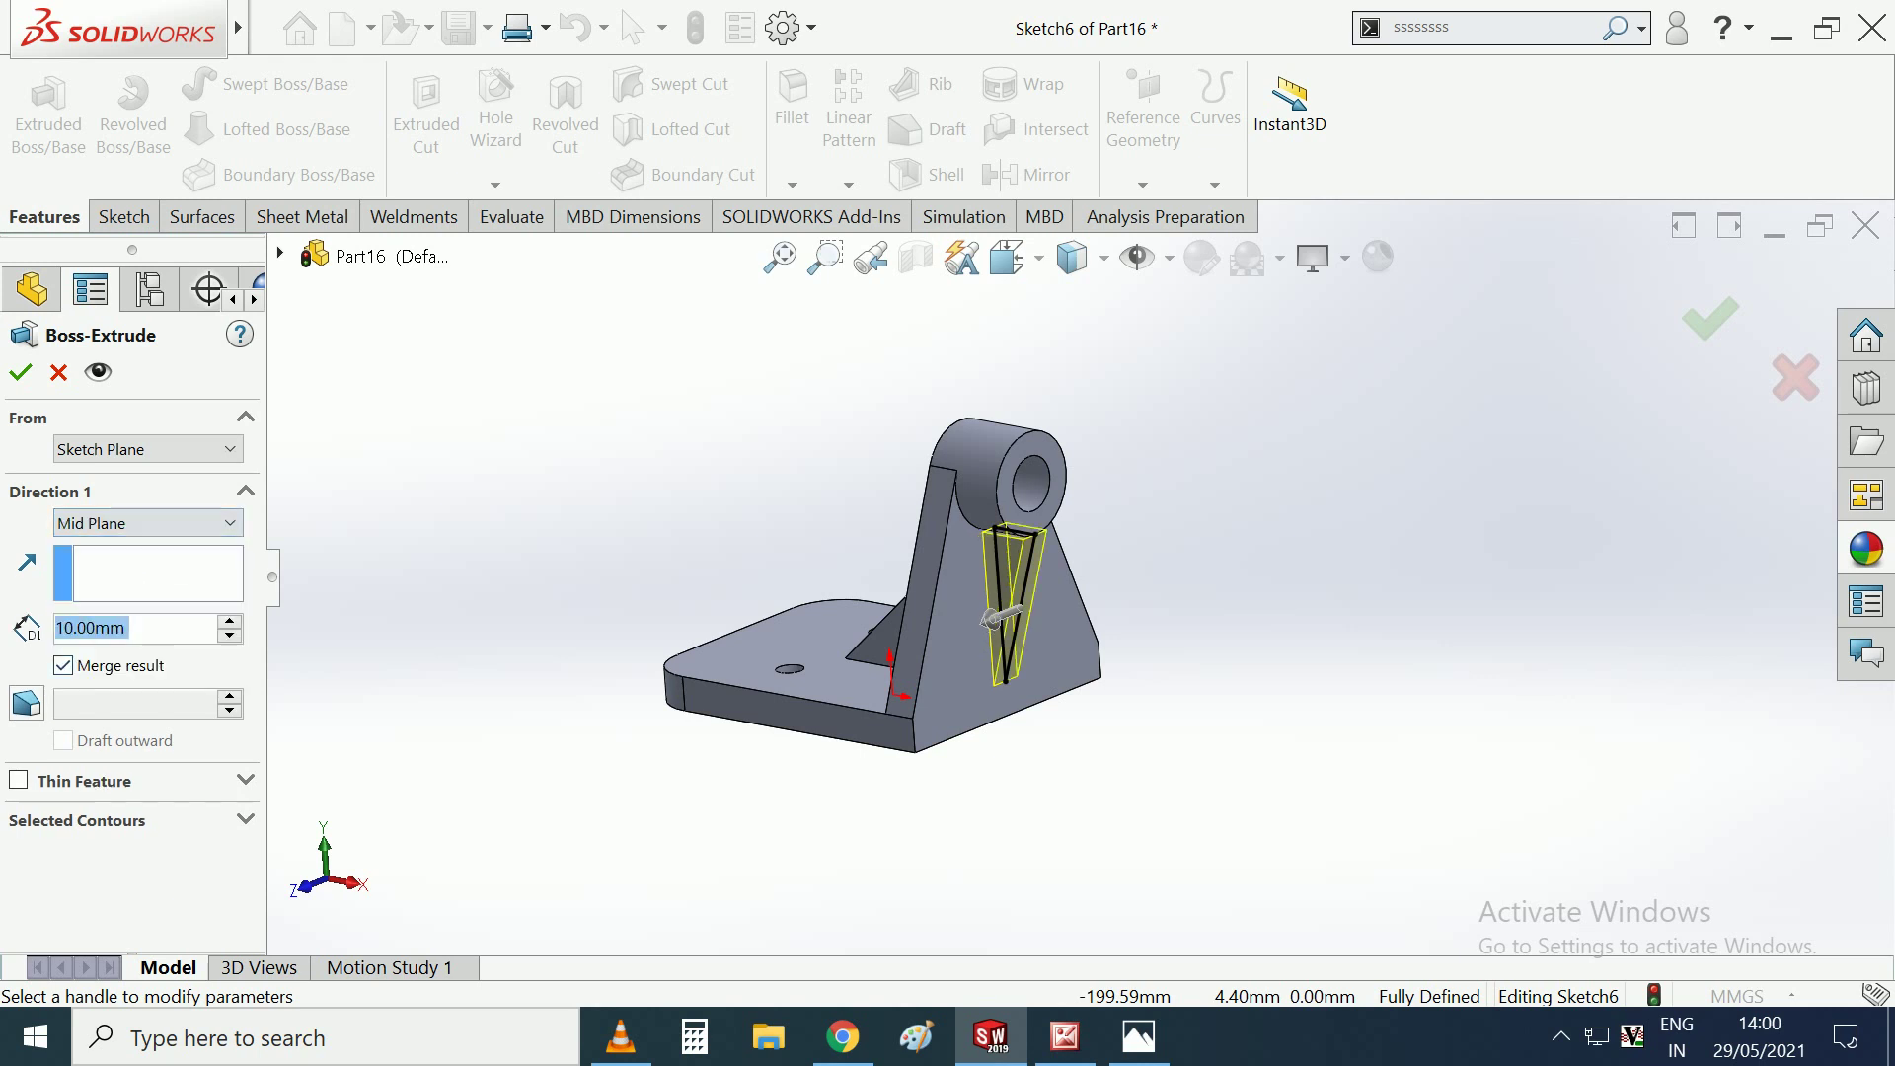
type("5")
key("Return")
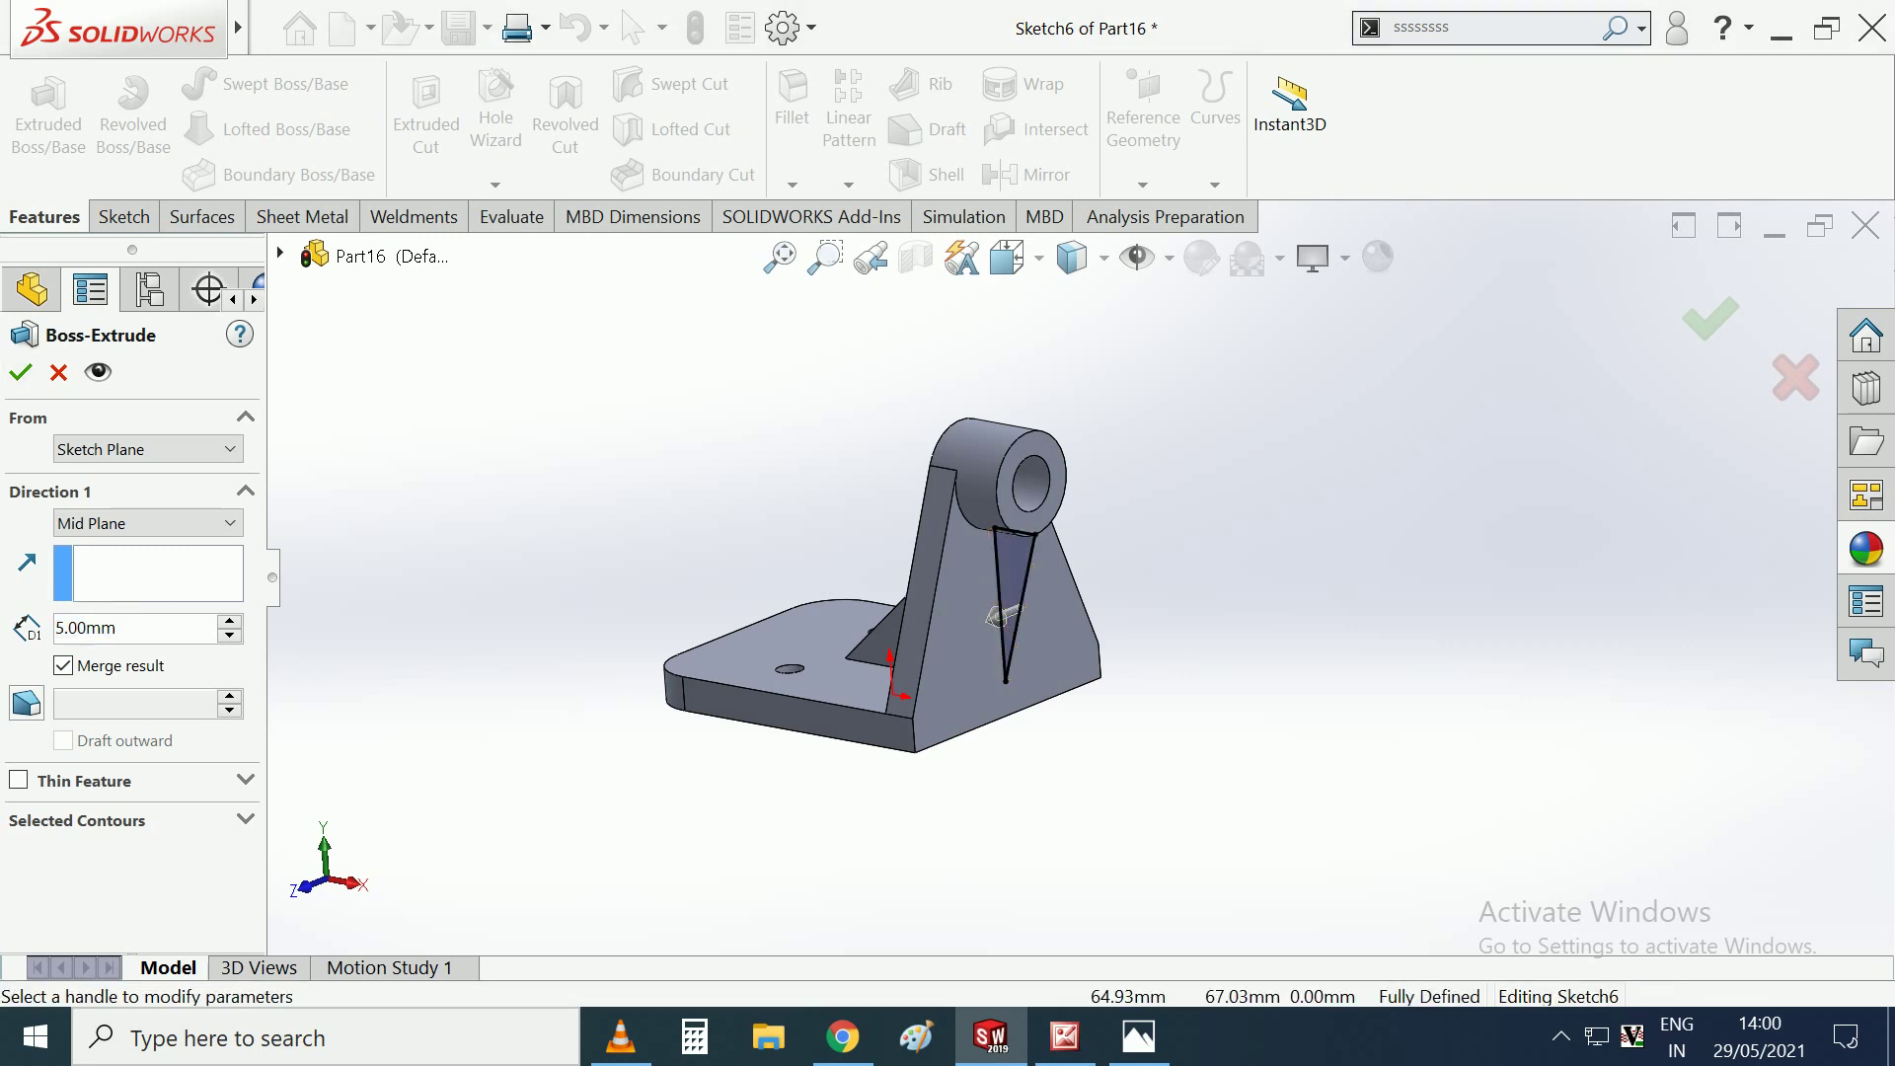
left_click(20, 372)
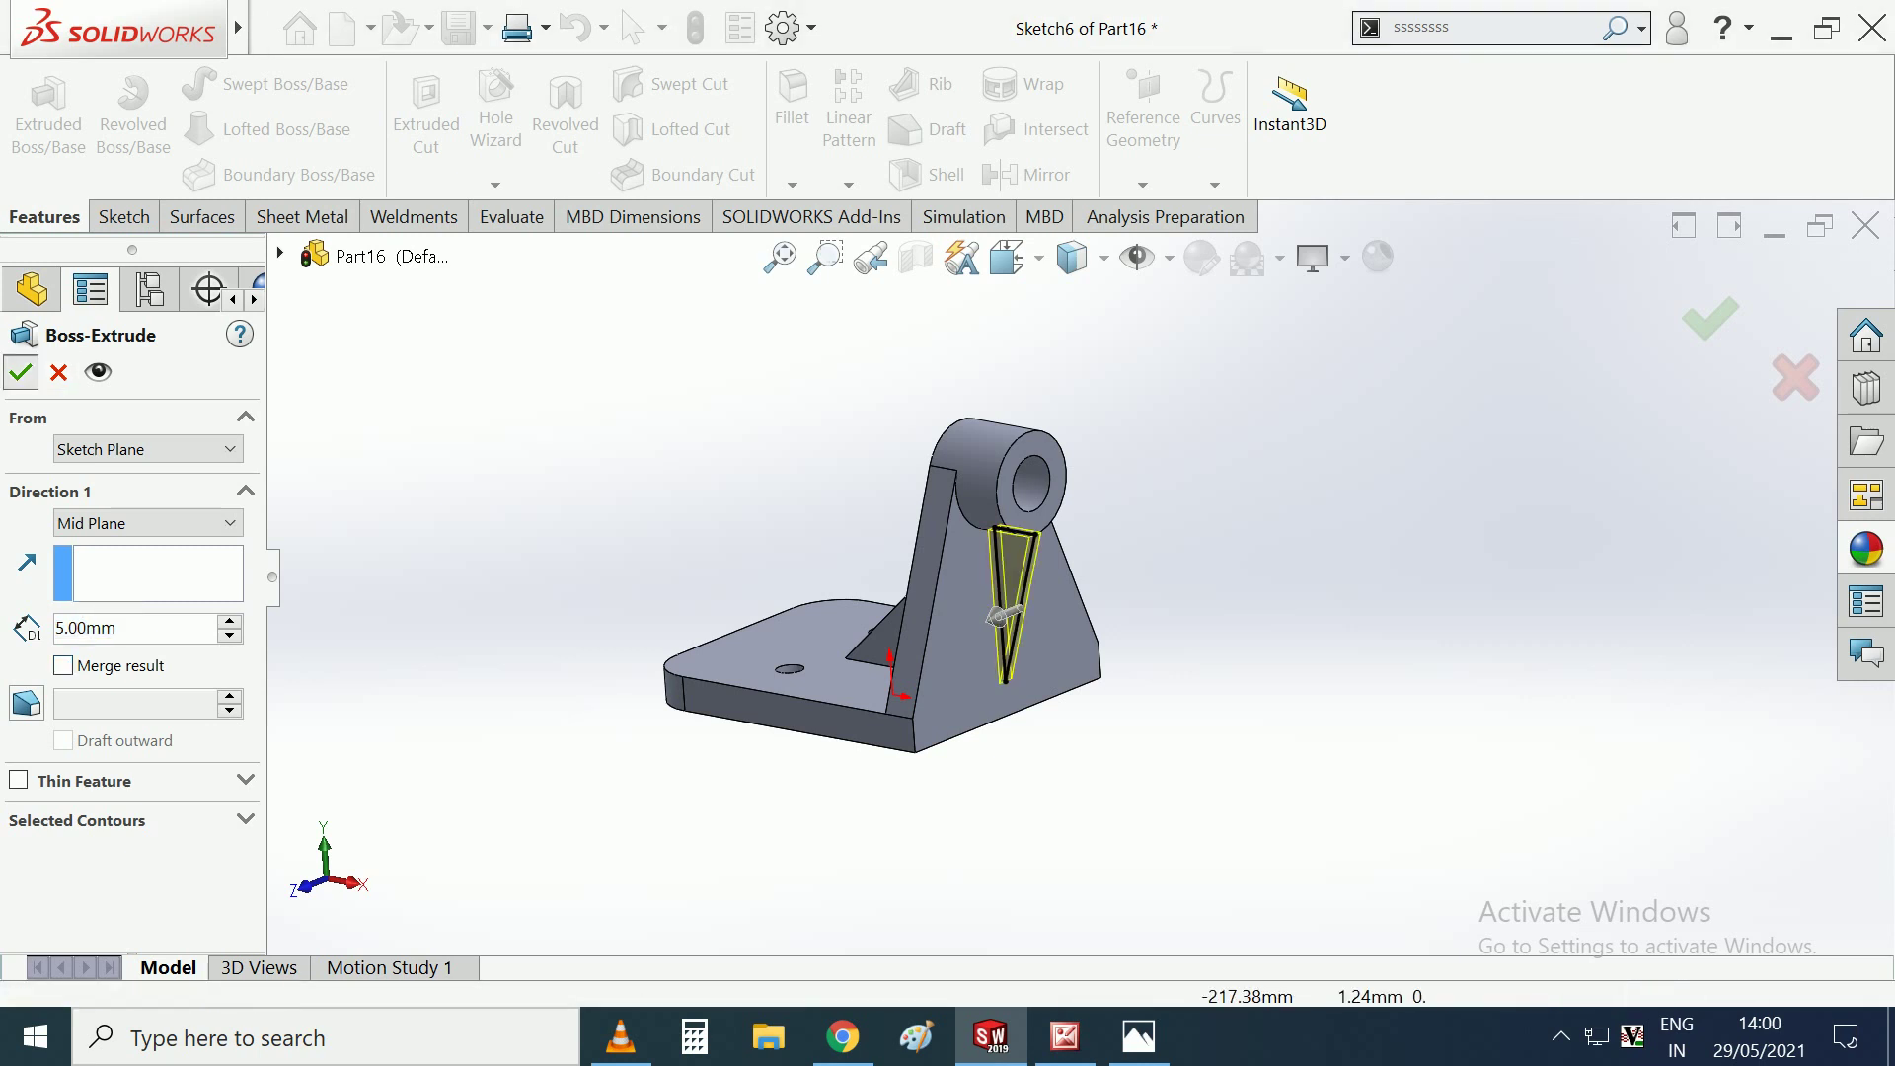
key("Left")
key("Left")
key("Left")
key("Left")
key("Left")
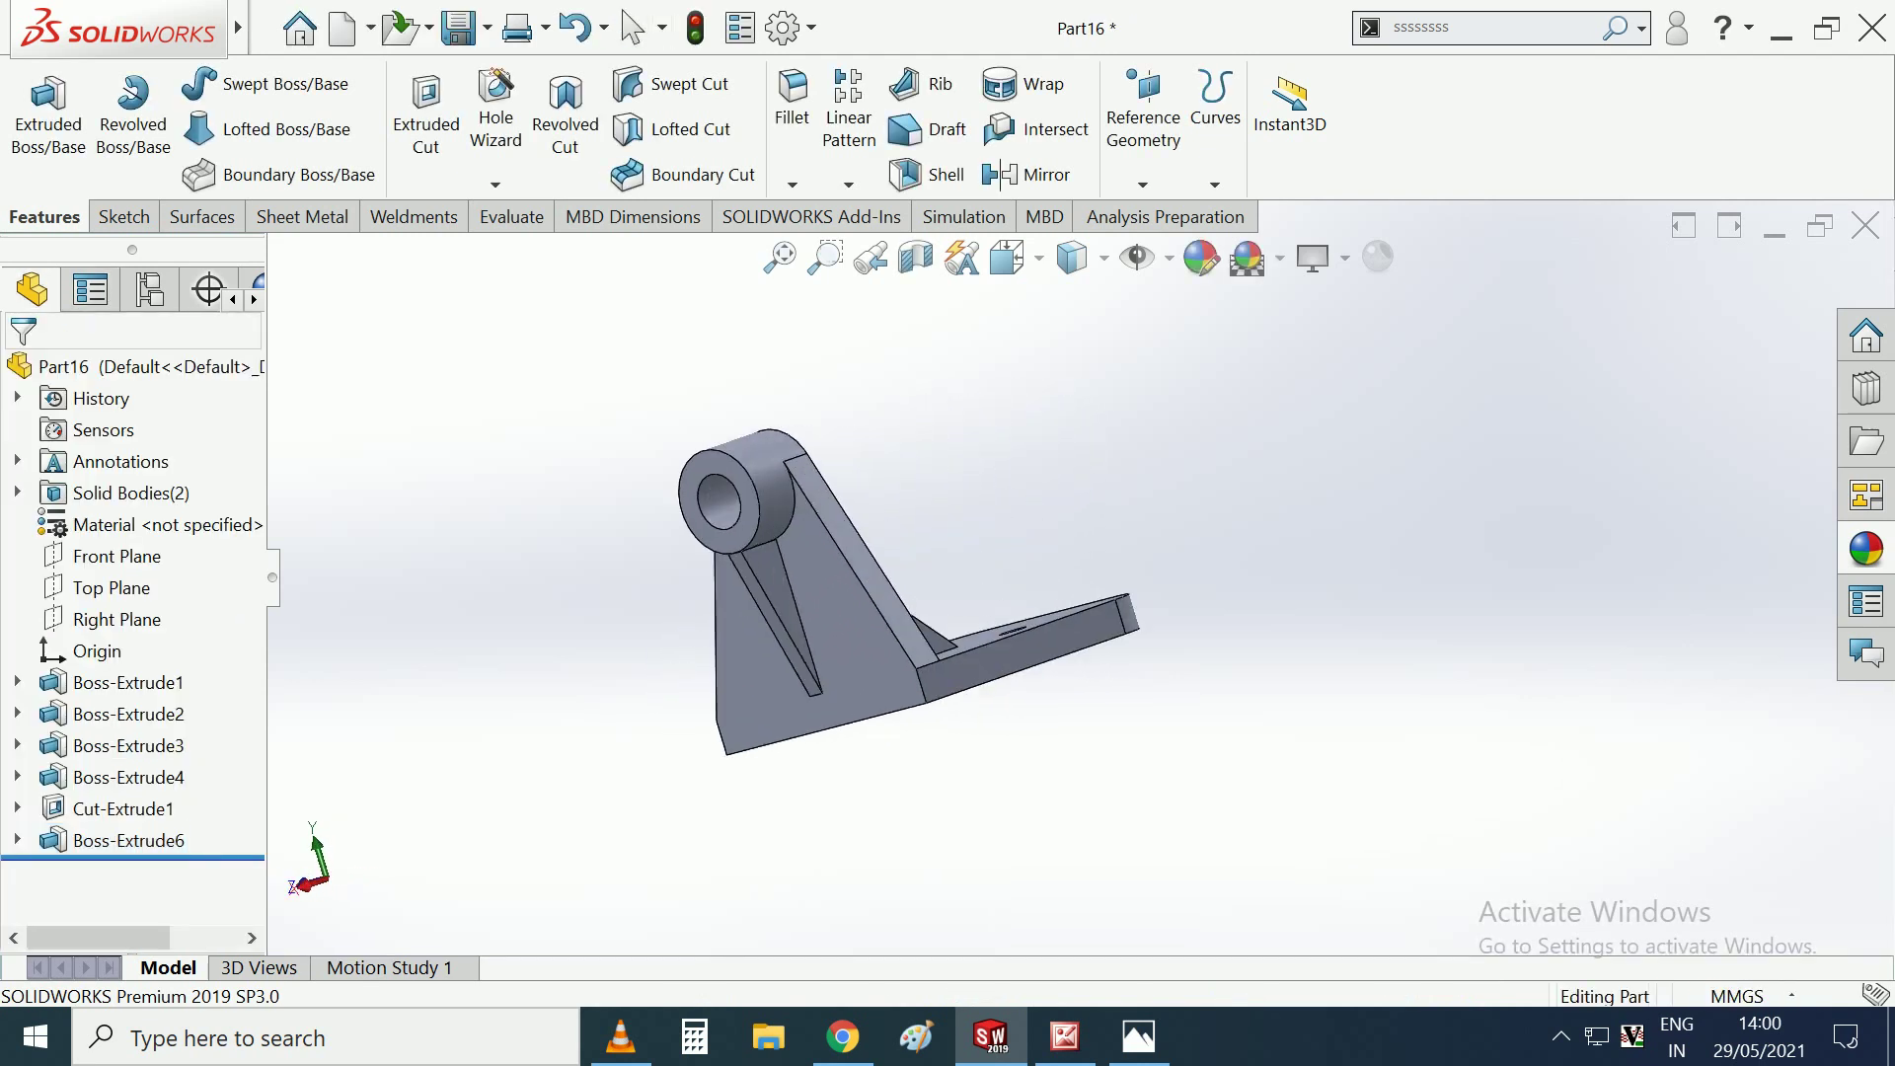
key("Left")
key("Left")
key("Left")
key("Left")
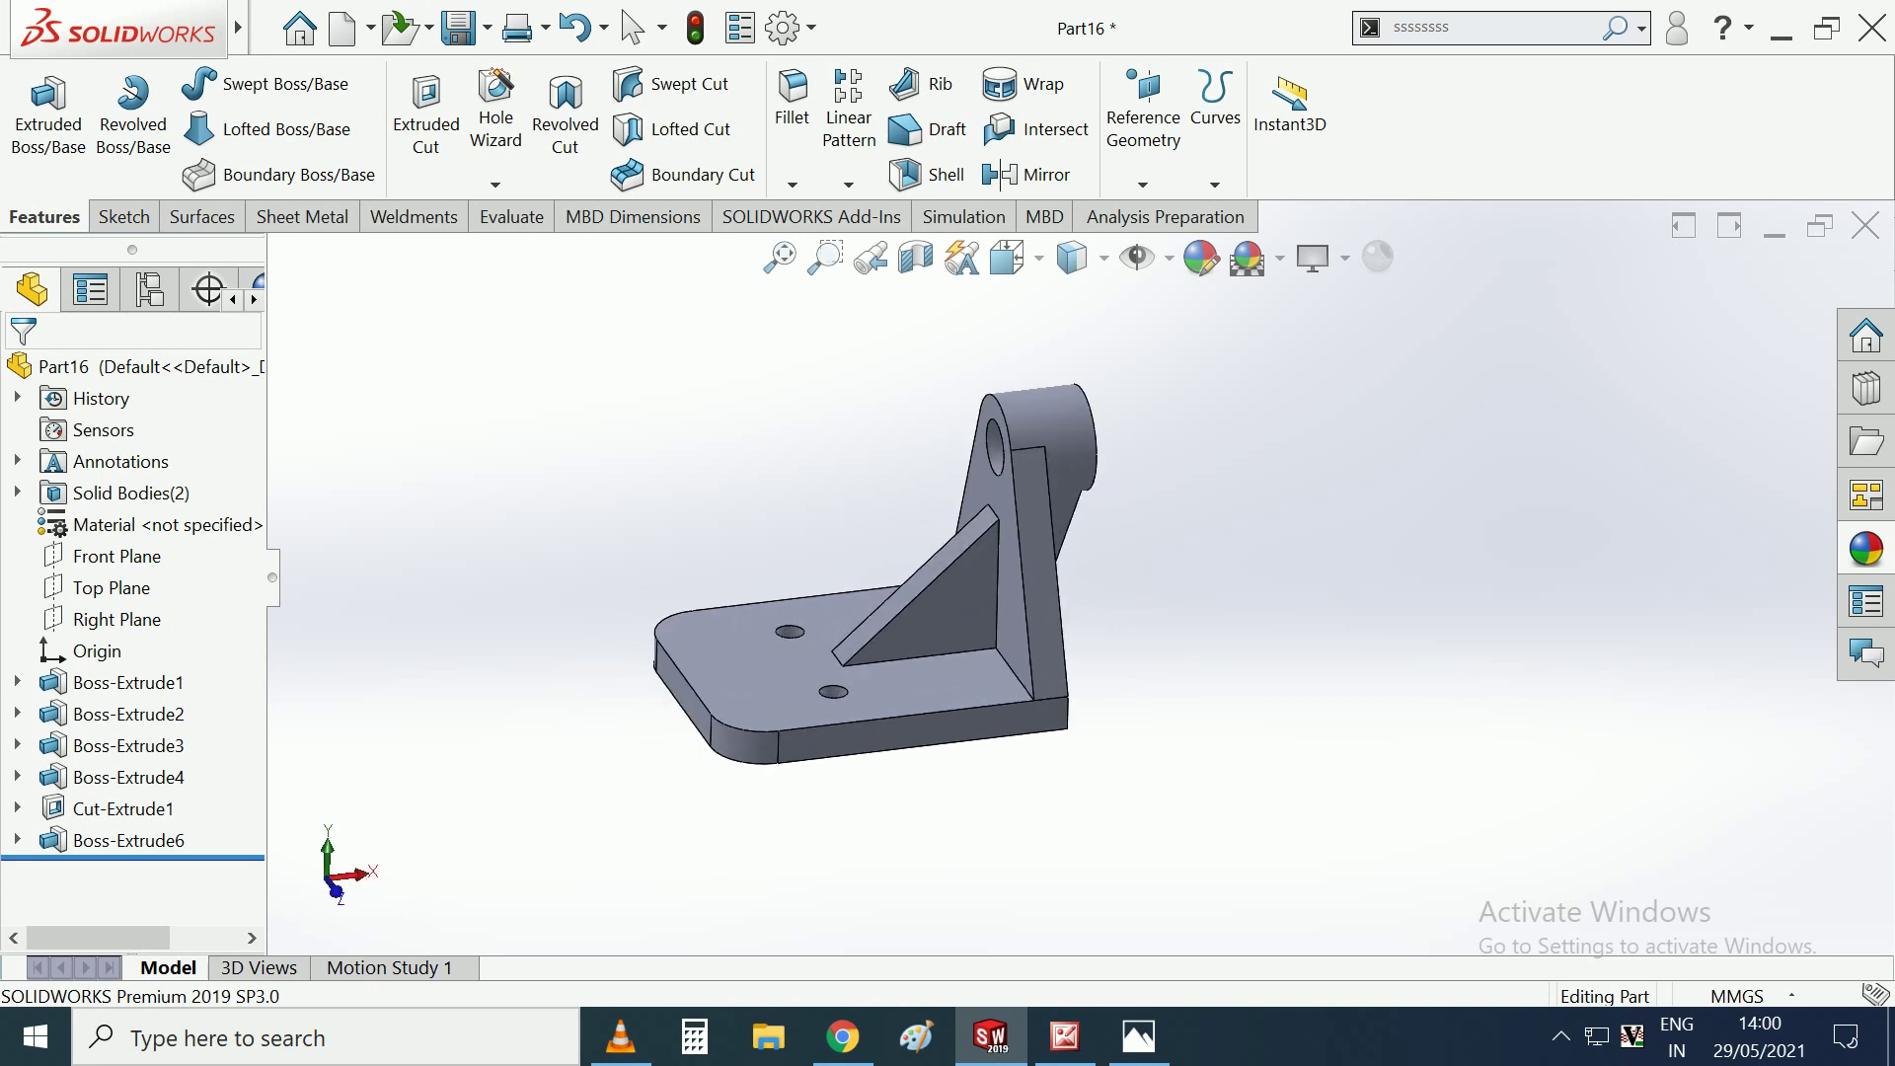
key("Left")
Select the rib edge where it meets the base.
key("Left")
key("Left")
scroll(1025, 569, "up", 2)
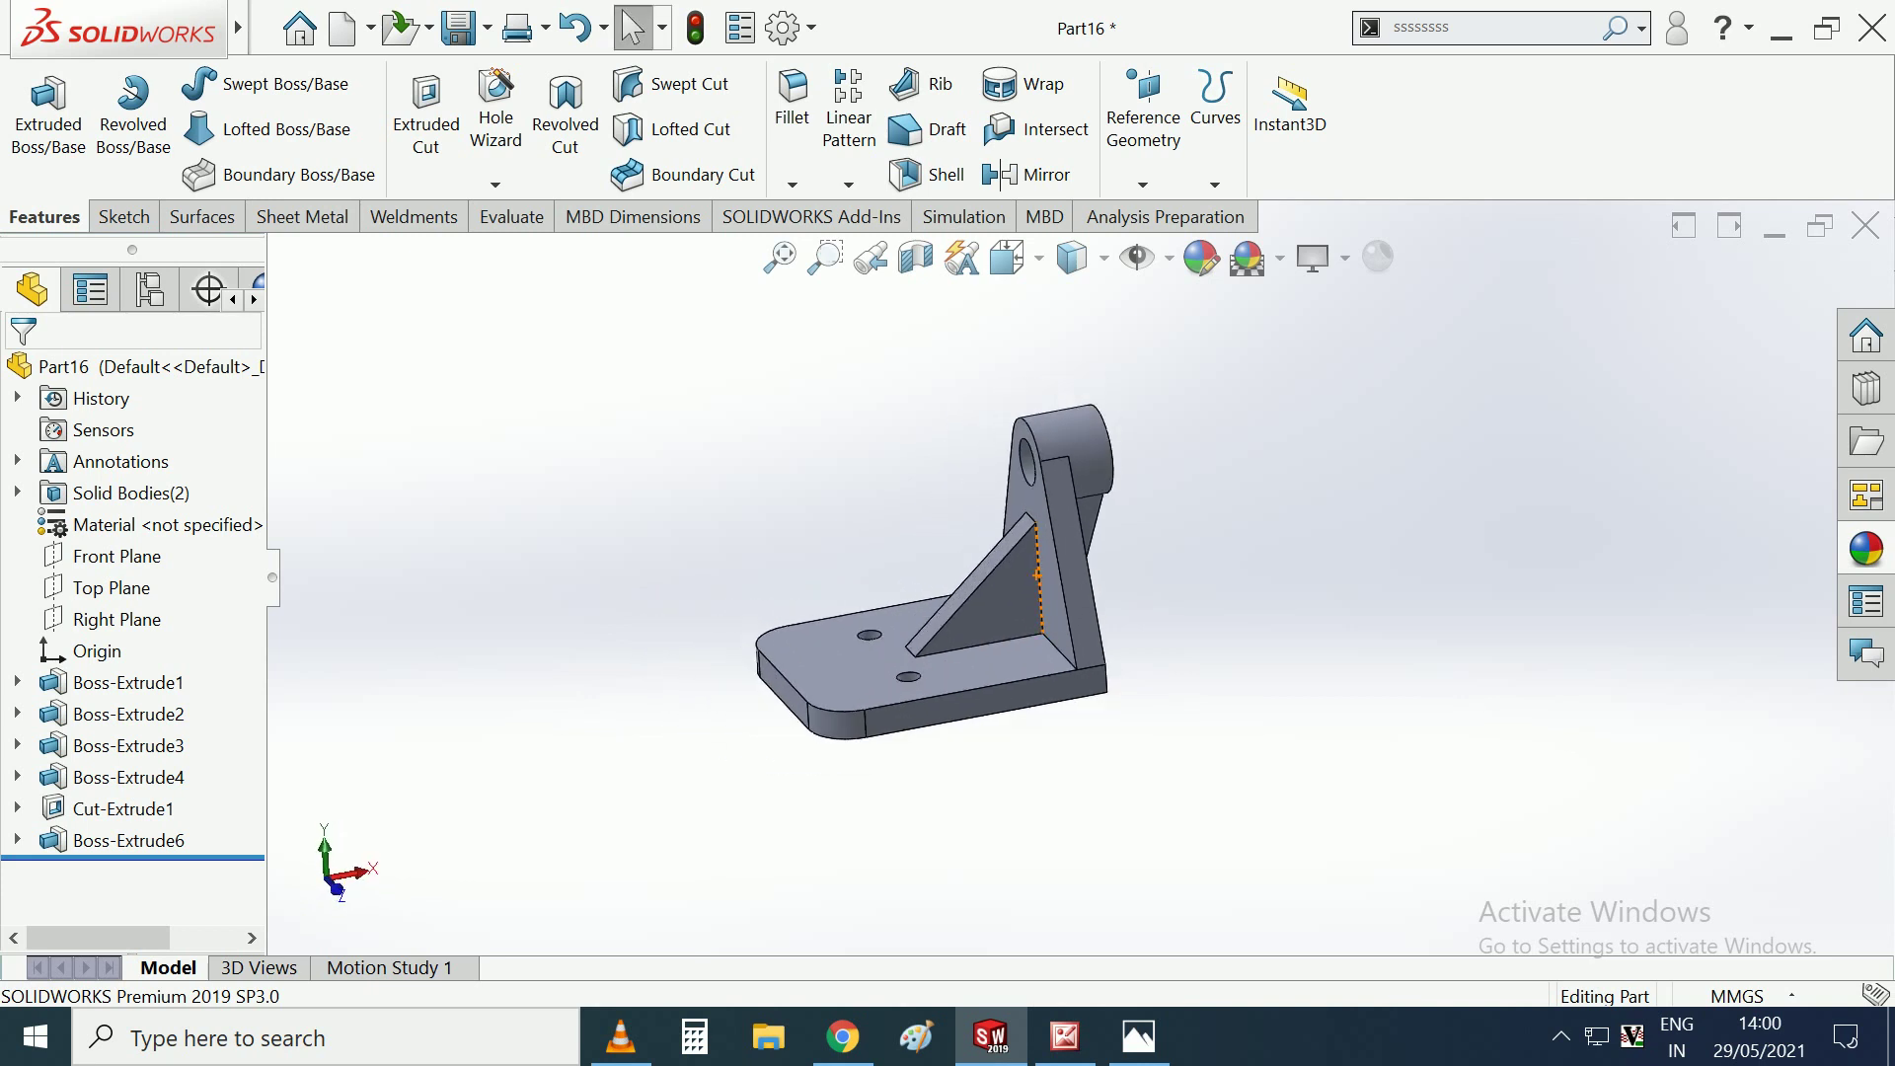
left_click(1025, 570)
key("Escape")
key("Left")
key("Left")
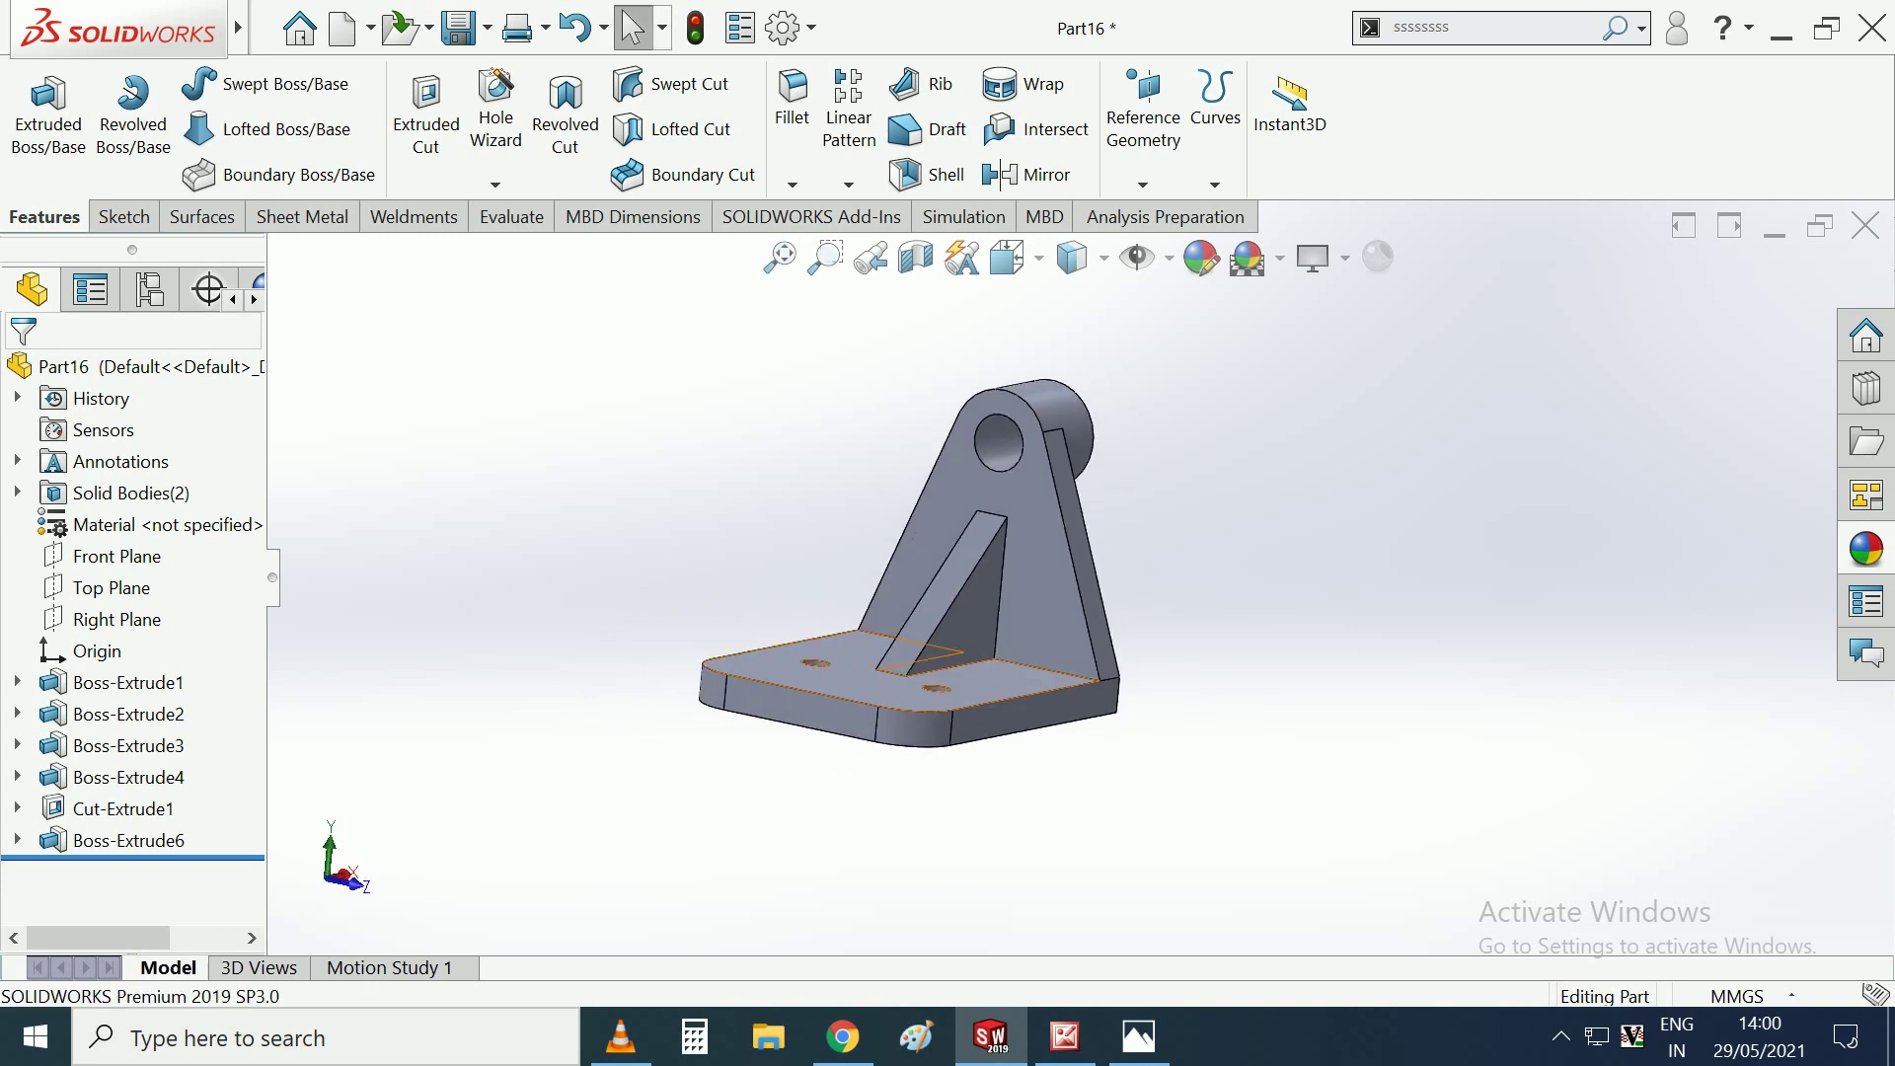
key("Left")
left_click(996, 637)
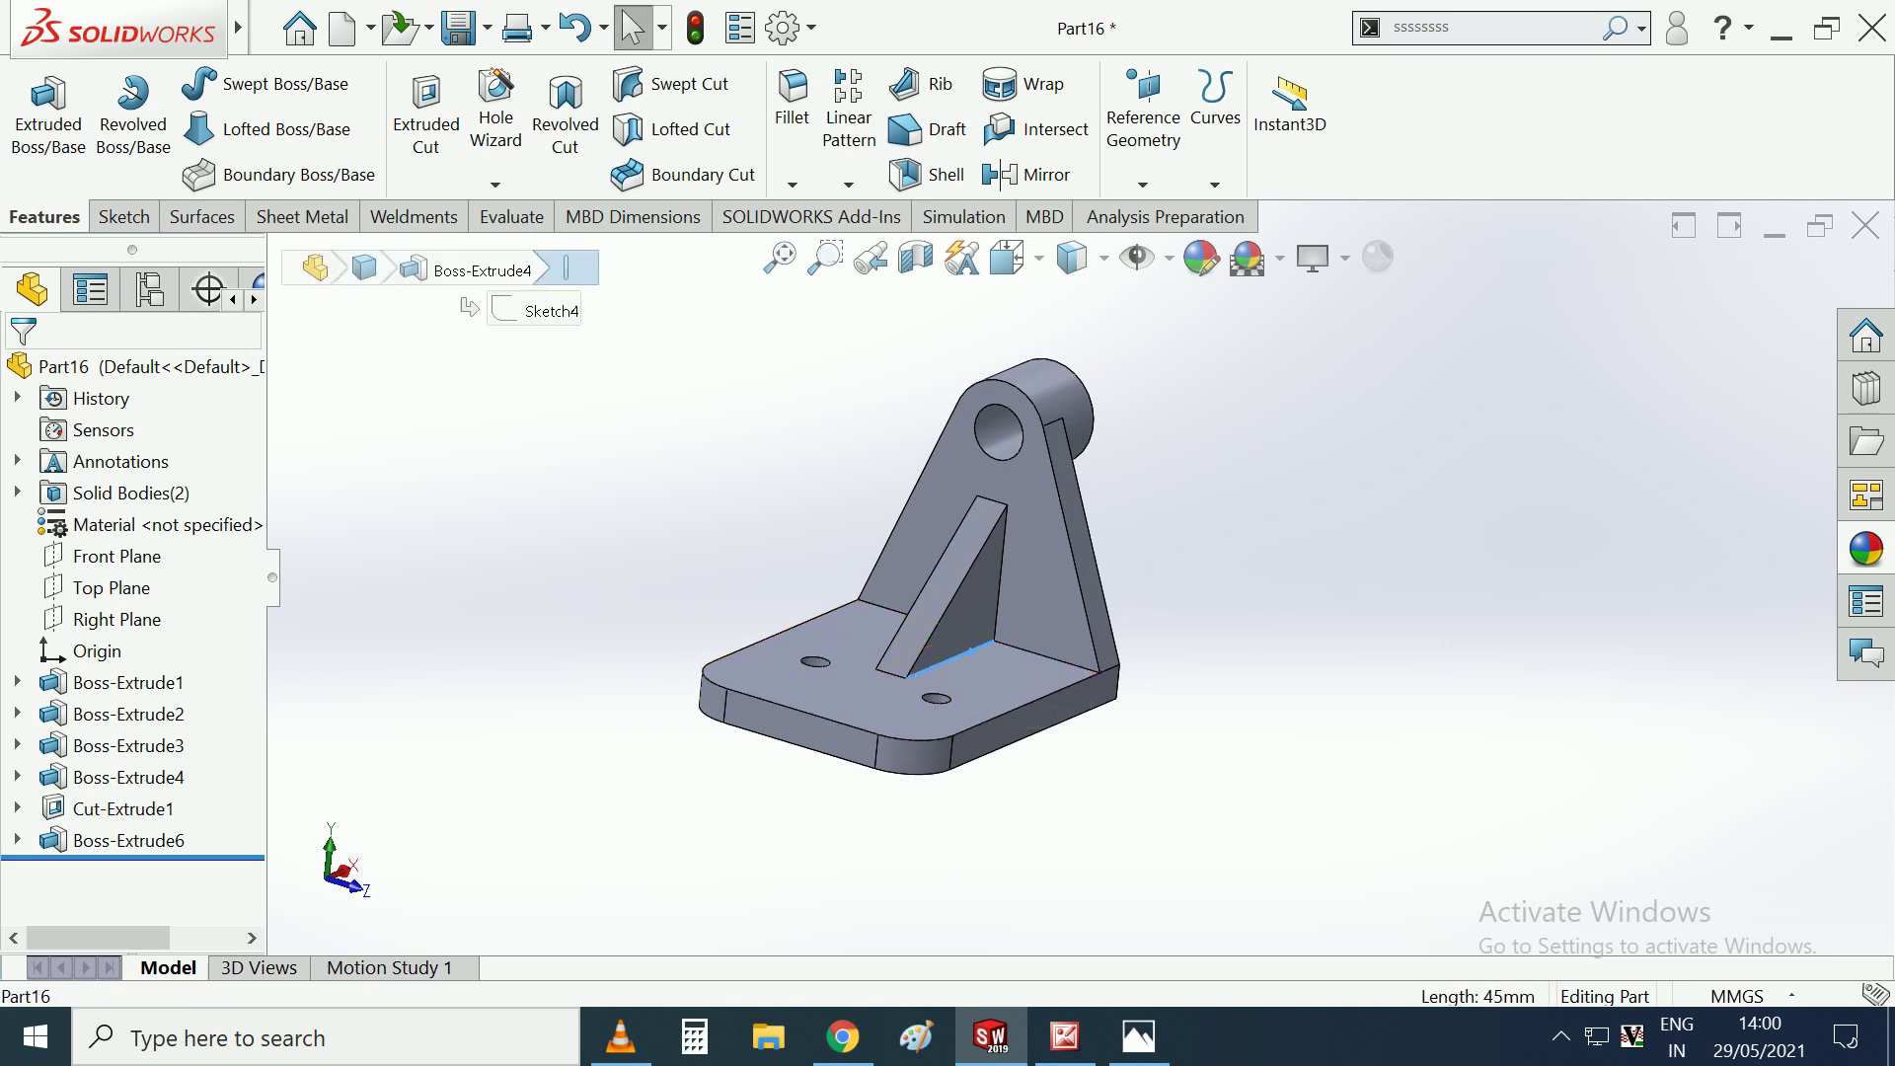
key("Left")
key("Left")
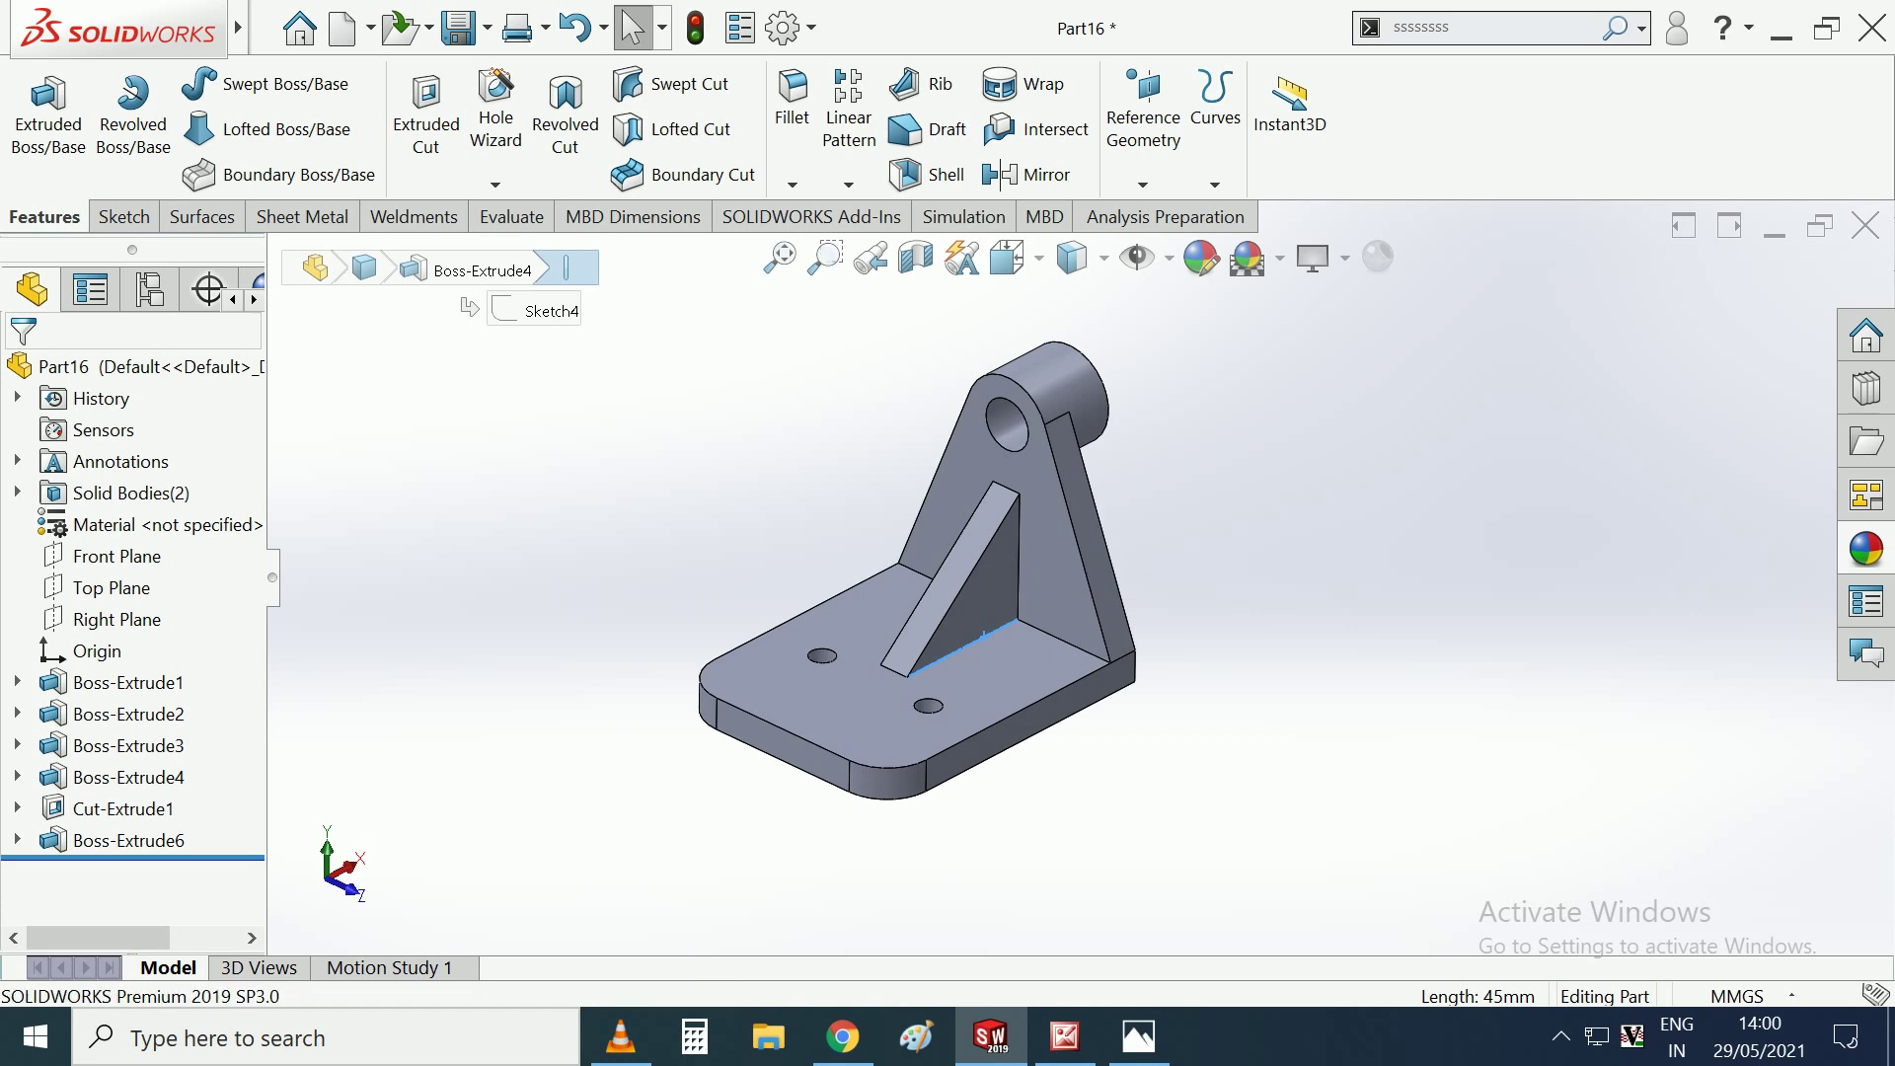
Start a fillet on that edge with a 1 mm radius.
left_click(792, 99)
type("2")
key("Return")
type("1")
key("Return")
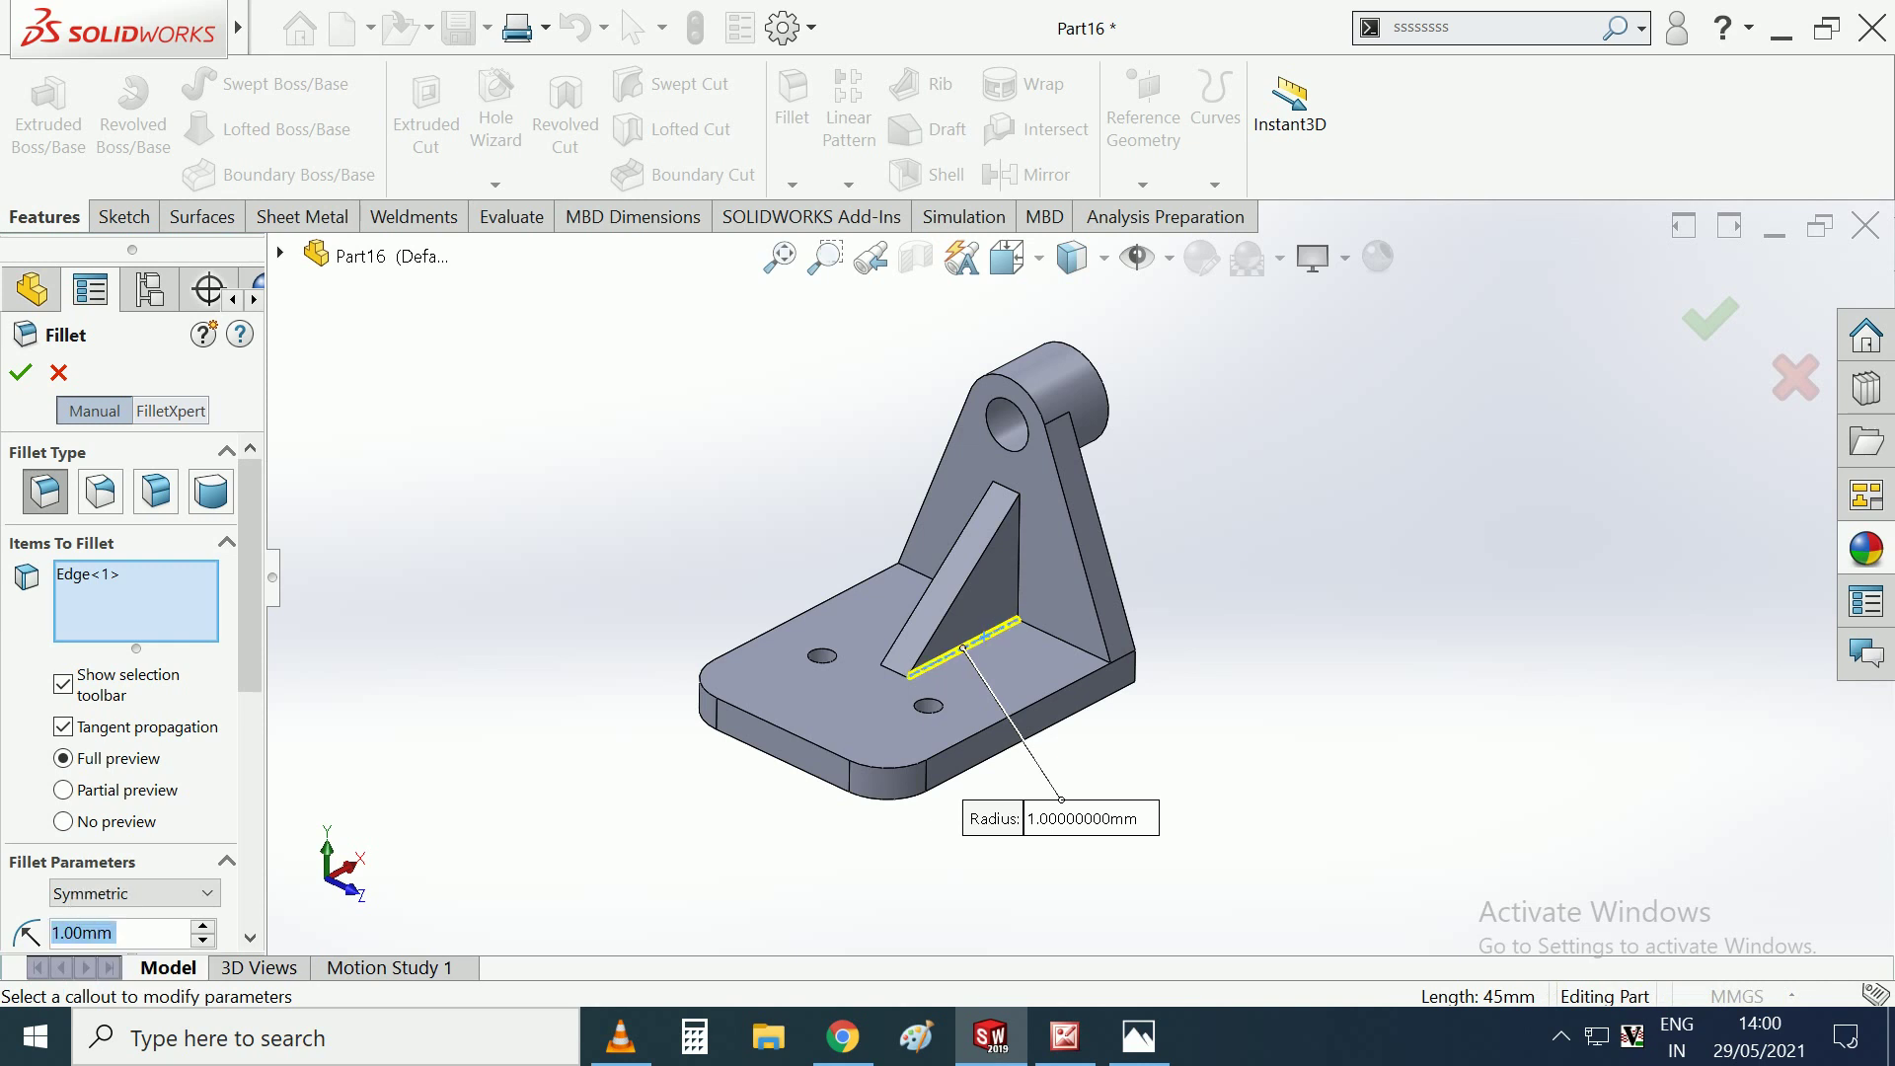
Add the rib's vertical, slanted, left, outer and top edges to the 1 mm fillet and accept.
left_click(1017, 553)
scroll(836, 646, "down", 3)
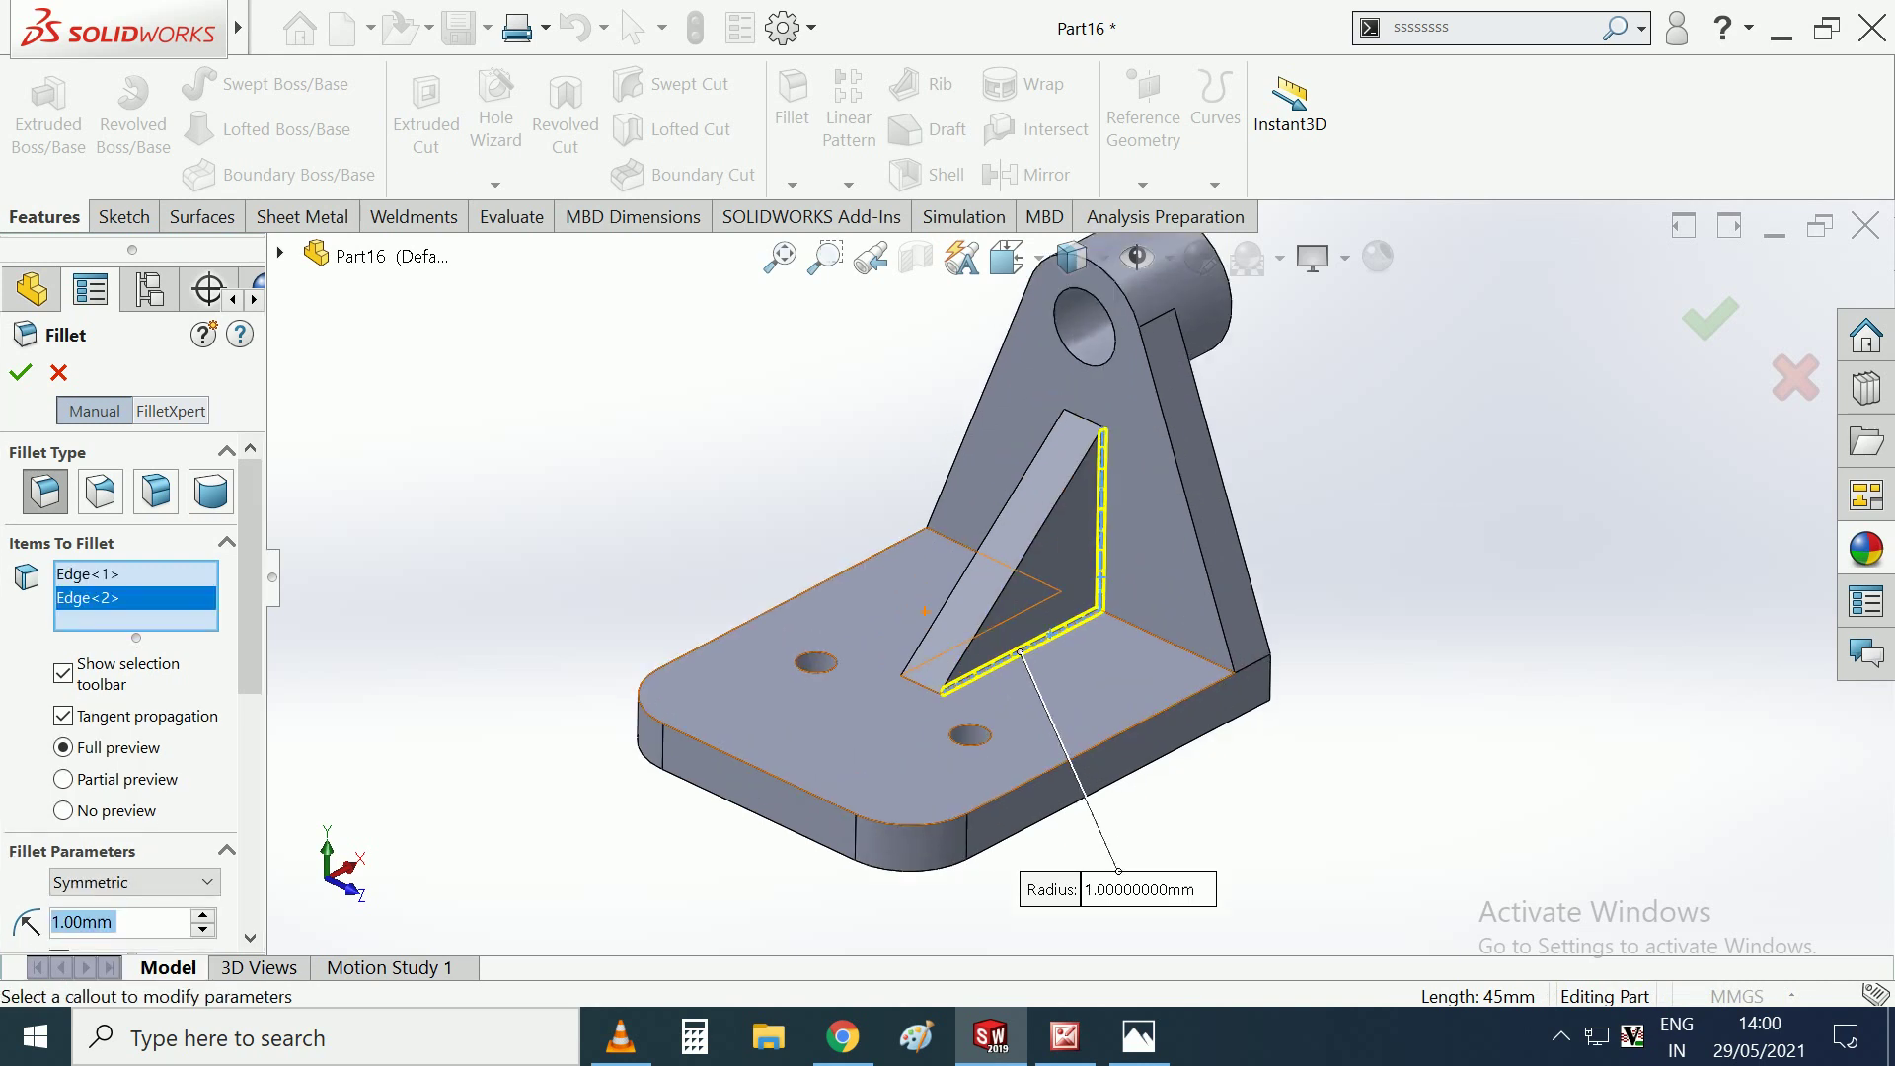
left_click(997, 650)
mouse_move(997, 650)
middle_mouse_down()
mouse_move(1047, 592)
mouse_move(987, 612)
middle_mouse_up()
left_click(982, 616)
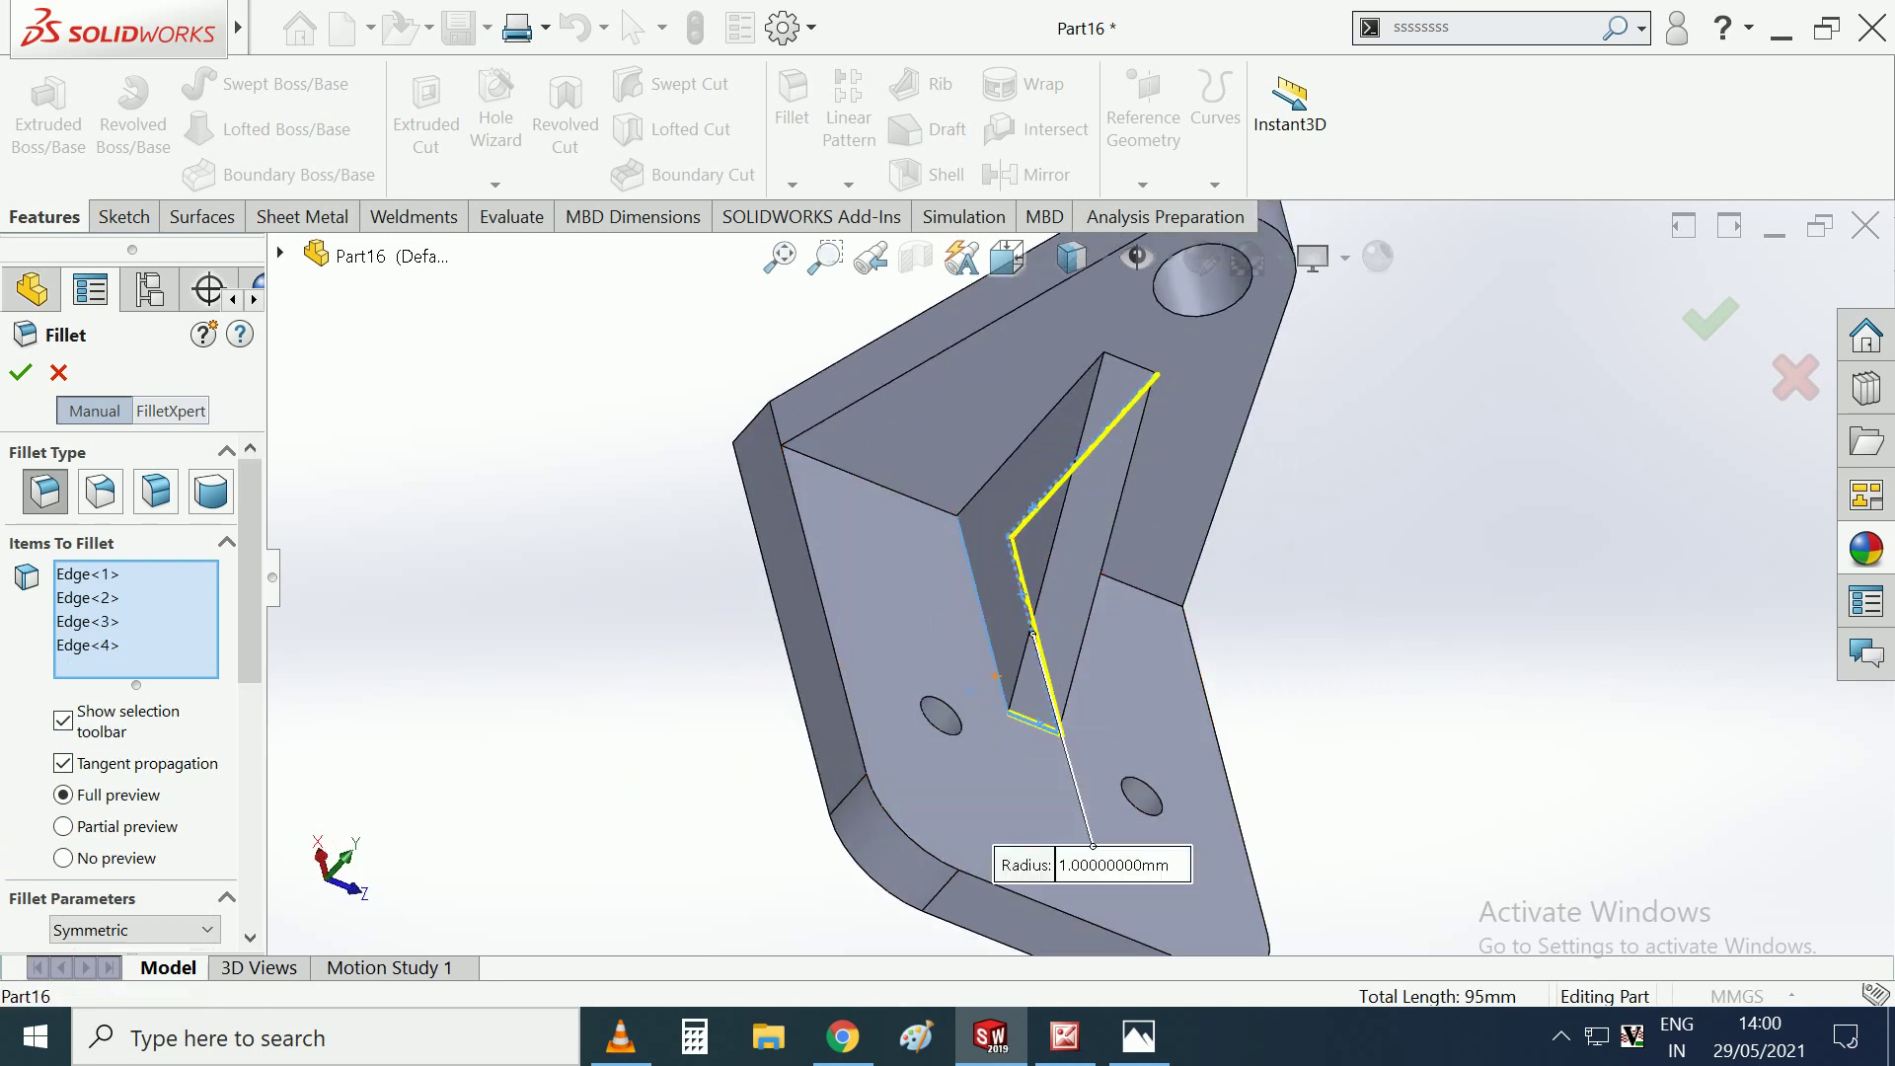
left_click(1032, 431)
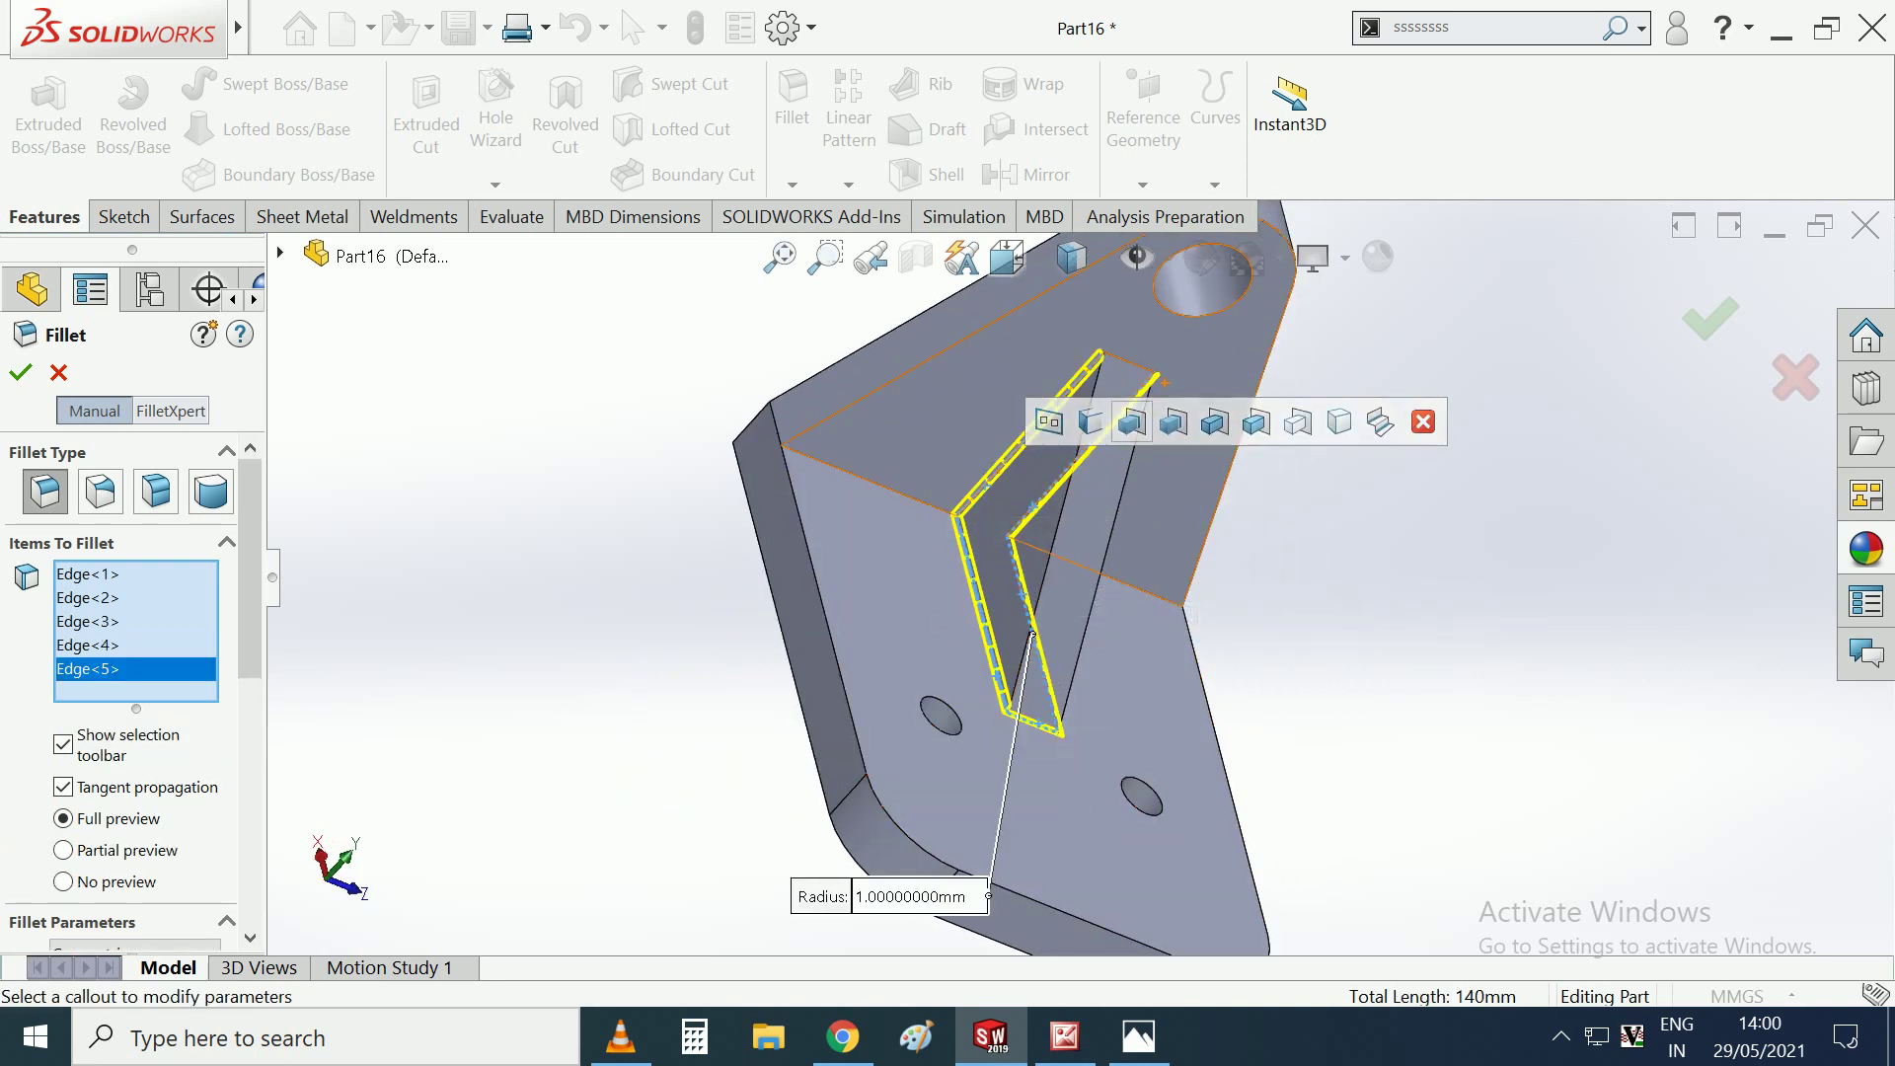
left_click(1135, 361)
middle_click_drag(1135, 362, 1085, 494)
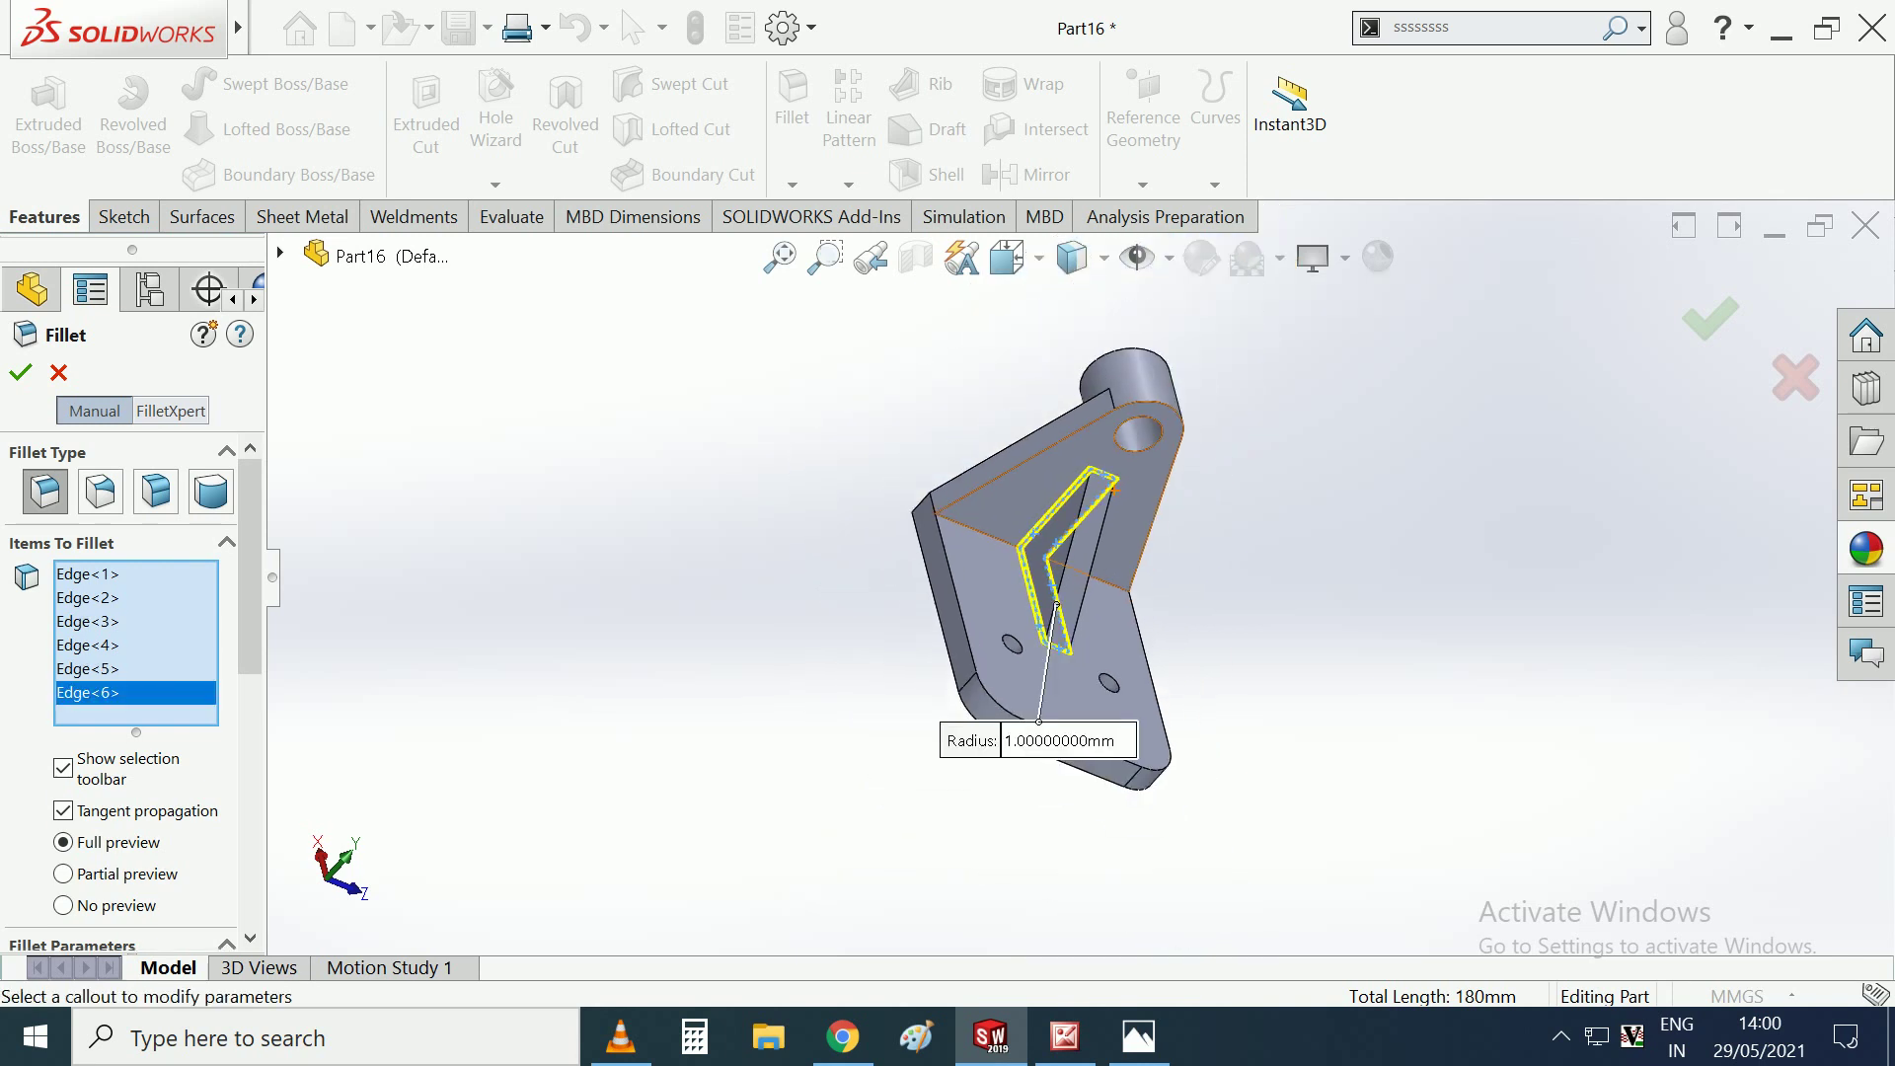
scroll(1086, 494, "up", 3)
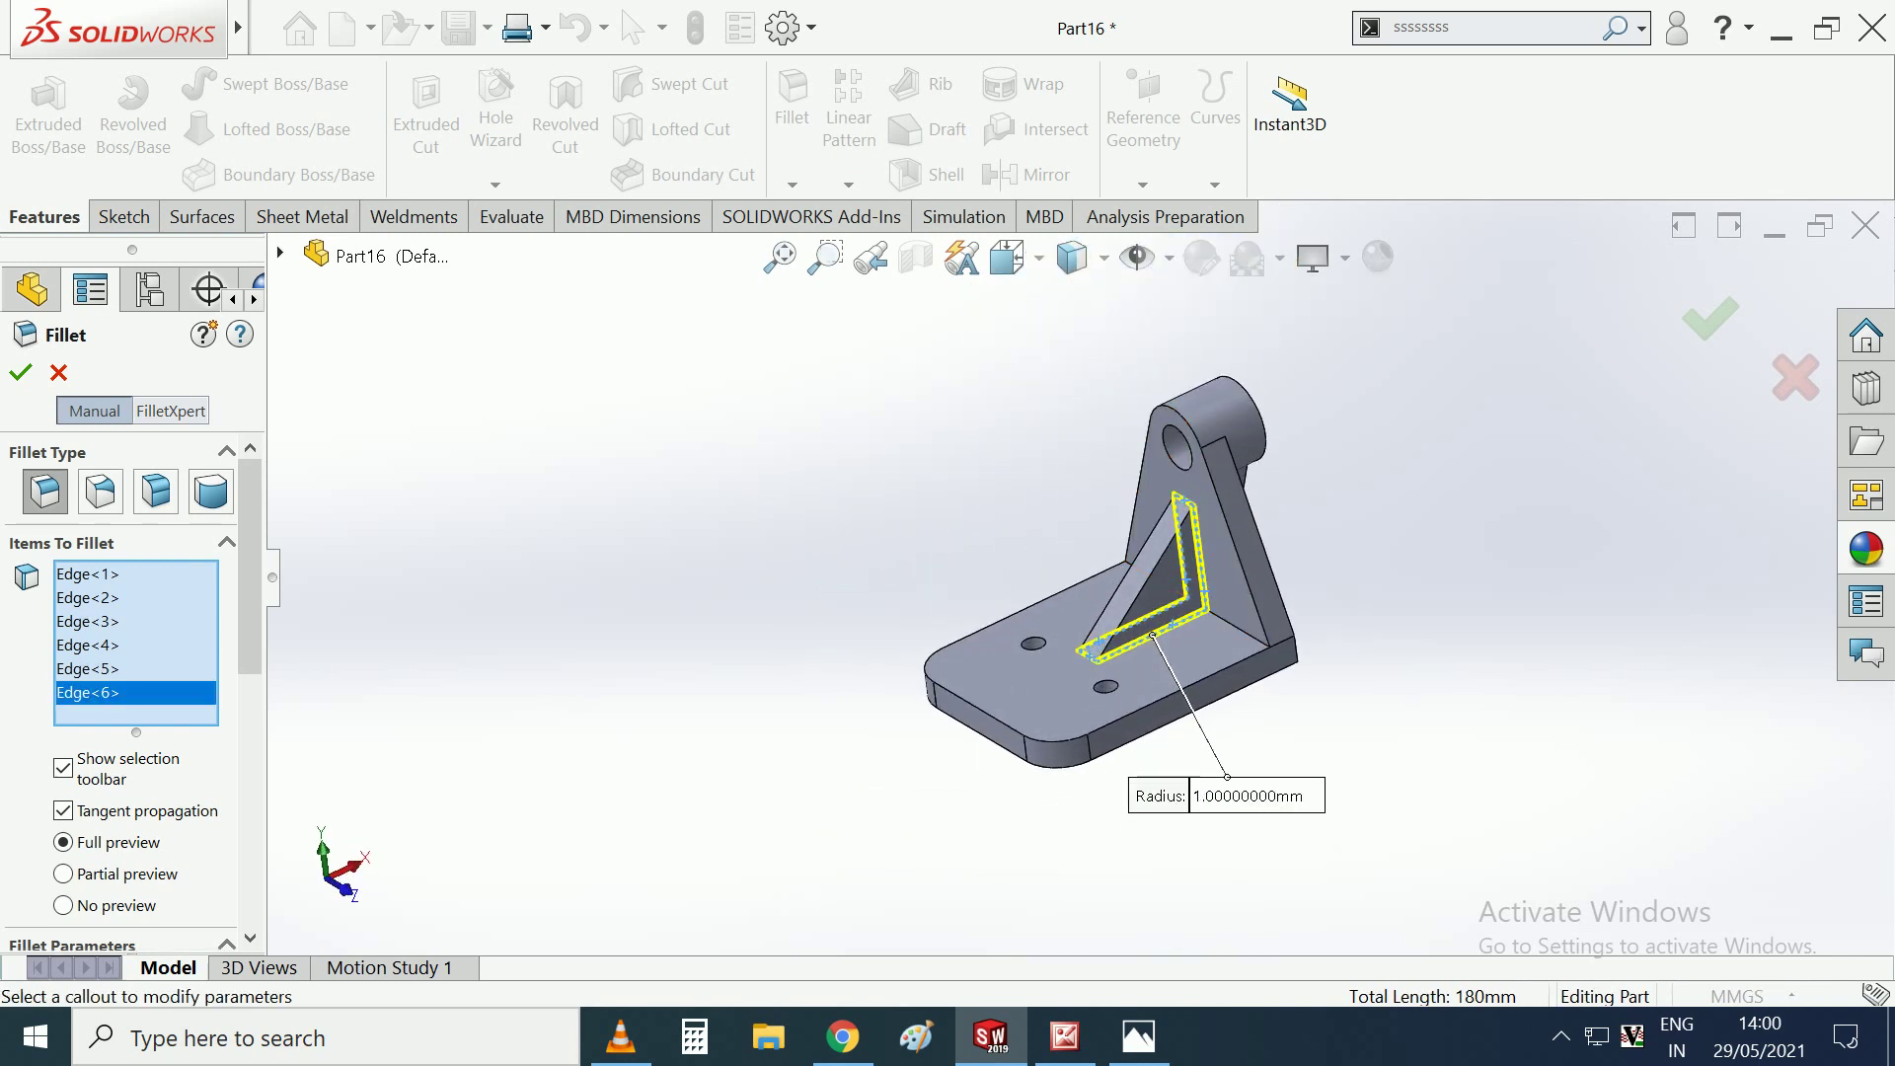
left_click(20, 372)
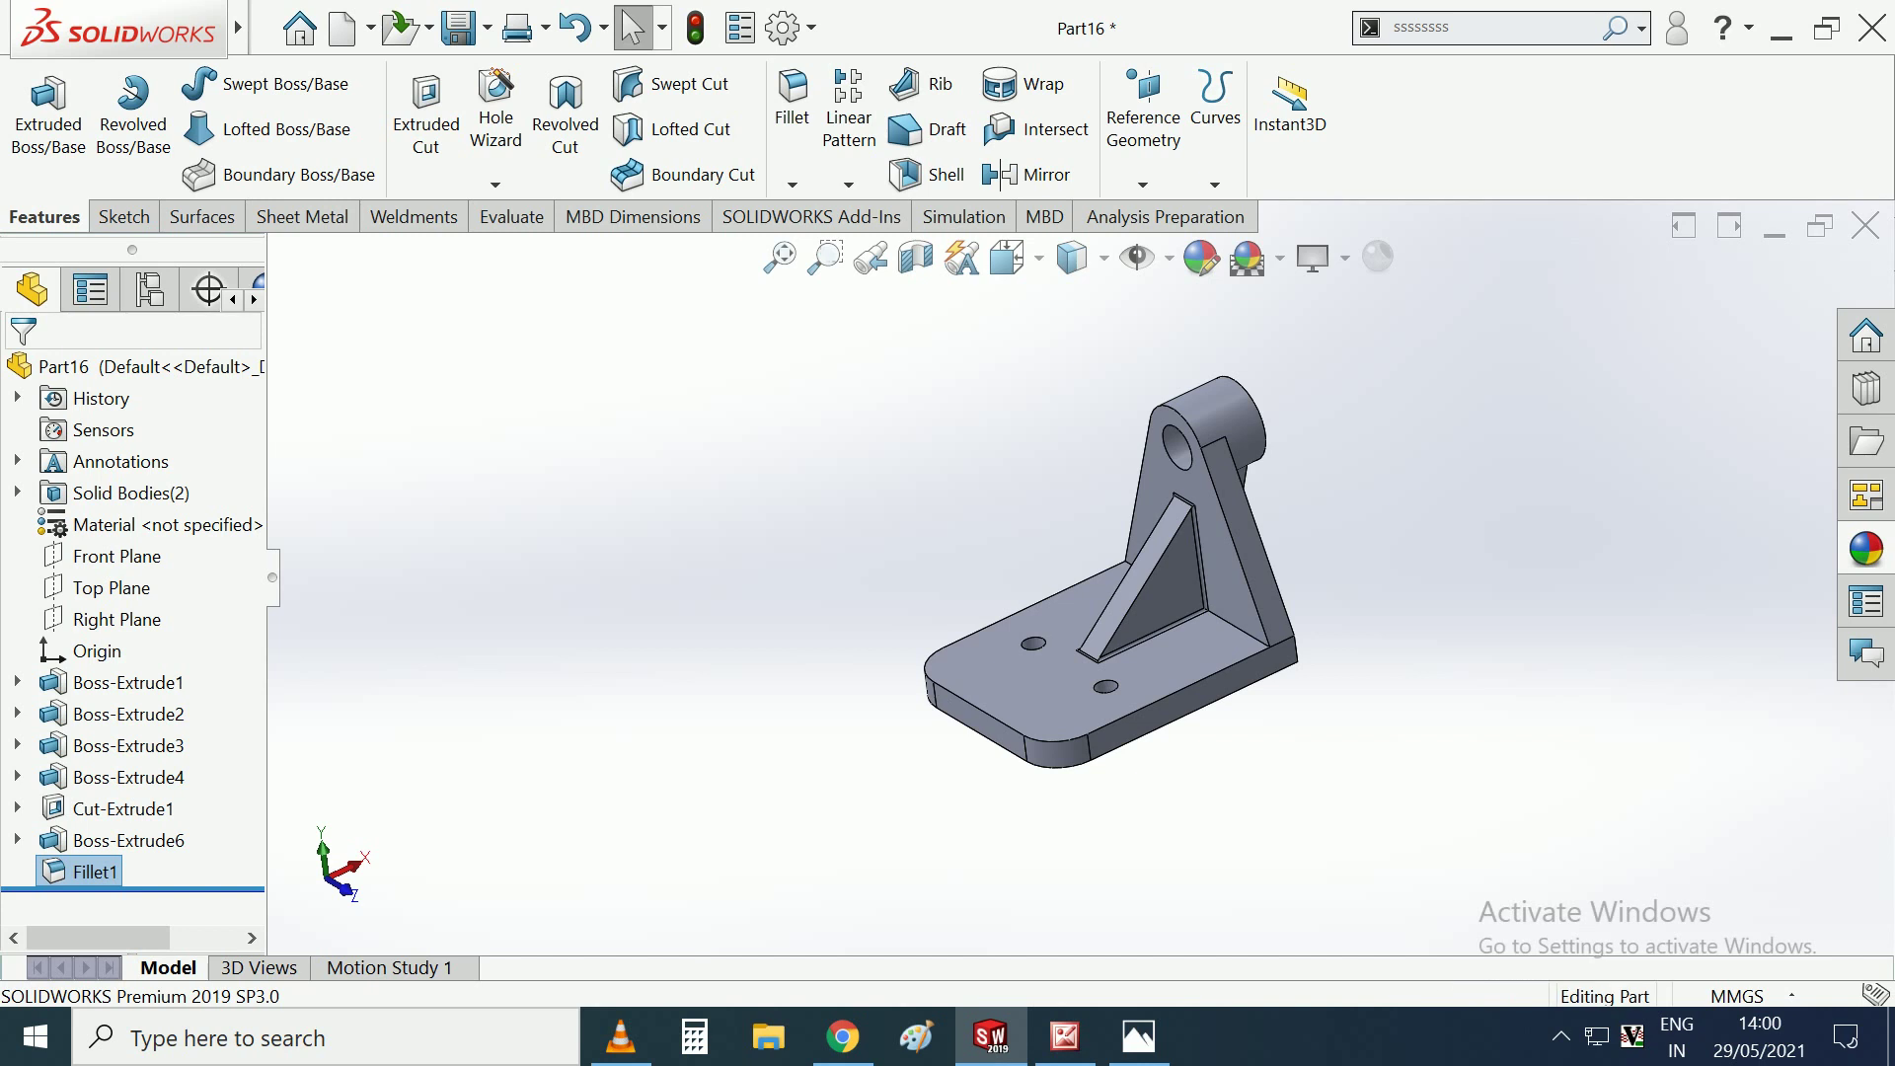
Rotate and zoom the part to inspect the new fillets.
key("Right")
key("Right")
key("Right")
key("Right")
key("Right")
key("shift+z")
key("Right")
key("Right")
key("z")
key("Down")
key("Down")
key("shift+z")
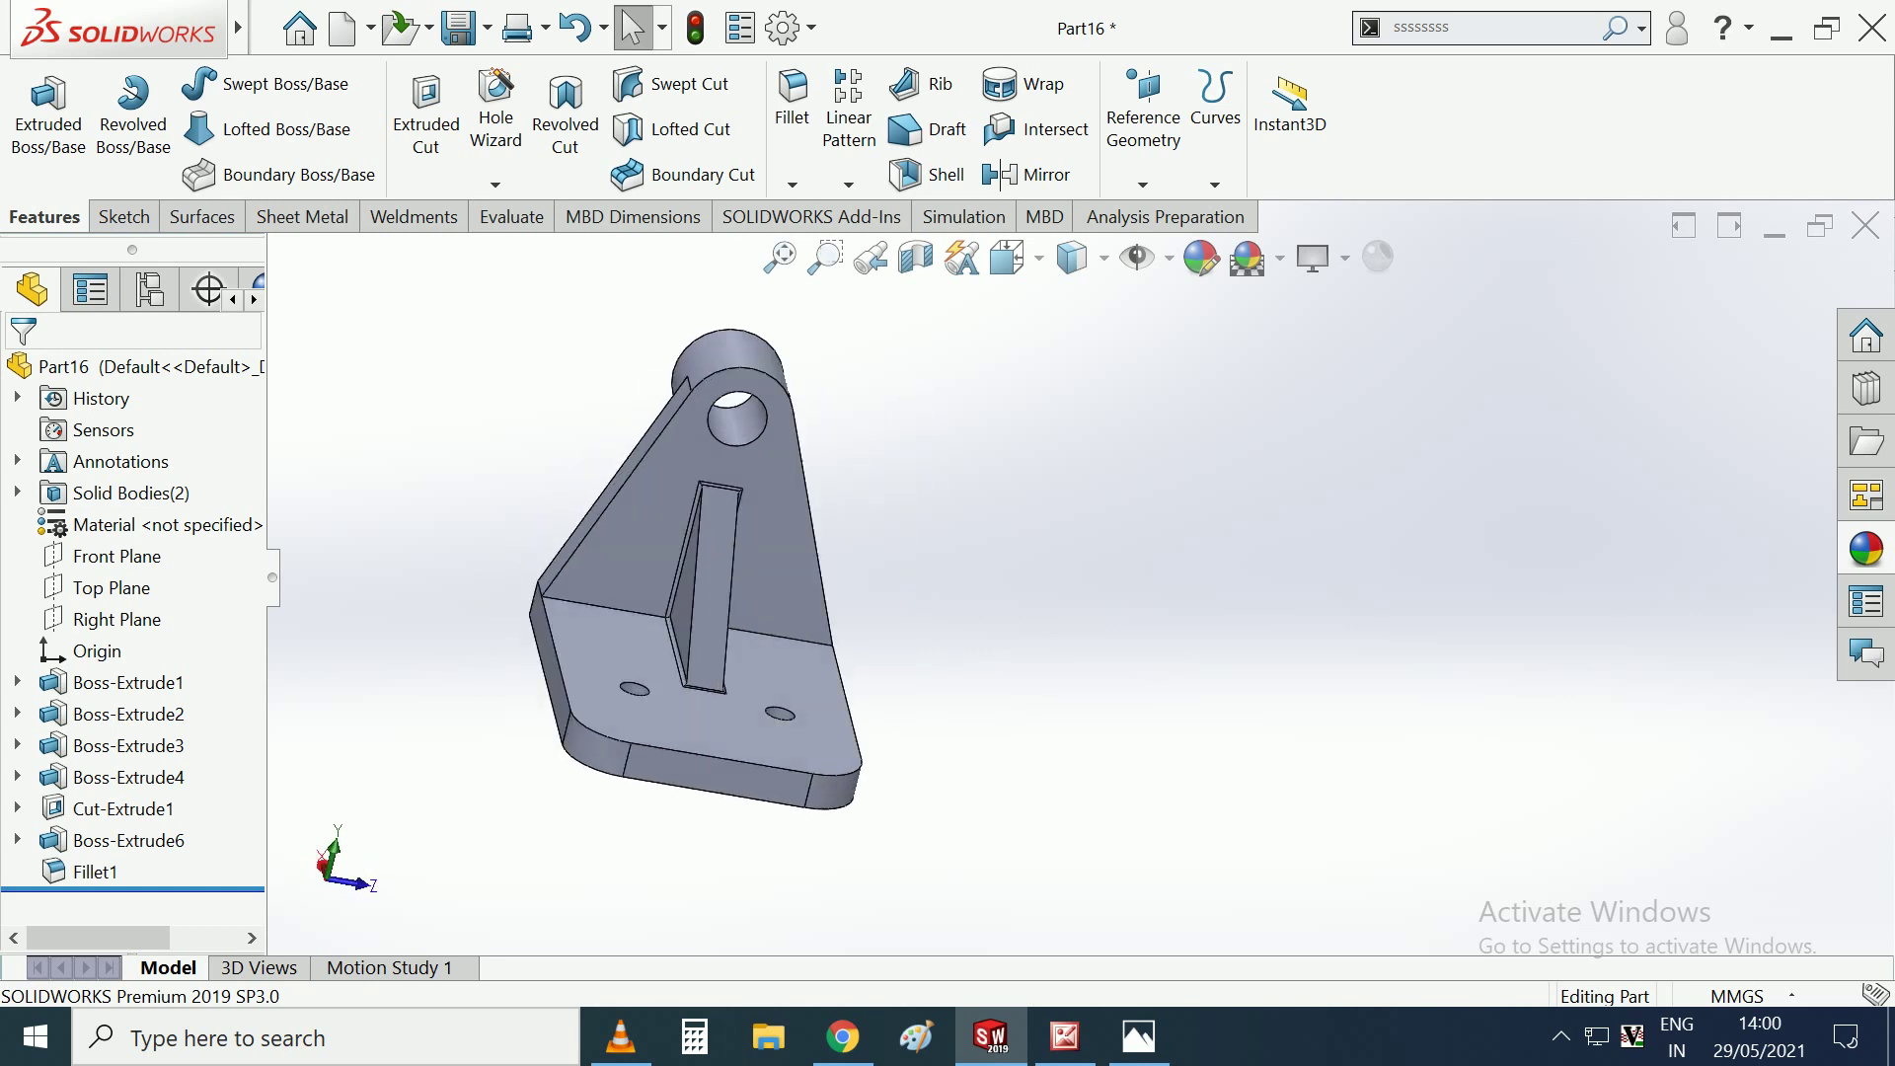
key("Up")
key("Up")
key("z")
key("shift+z")
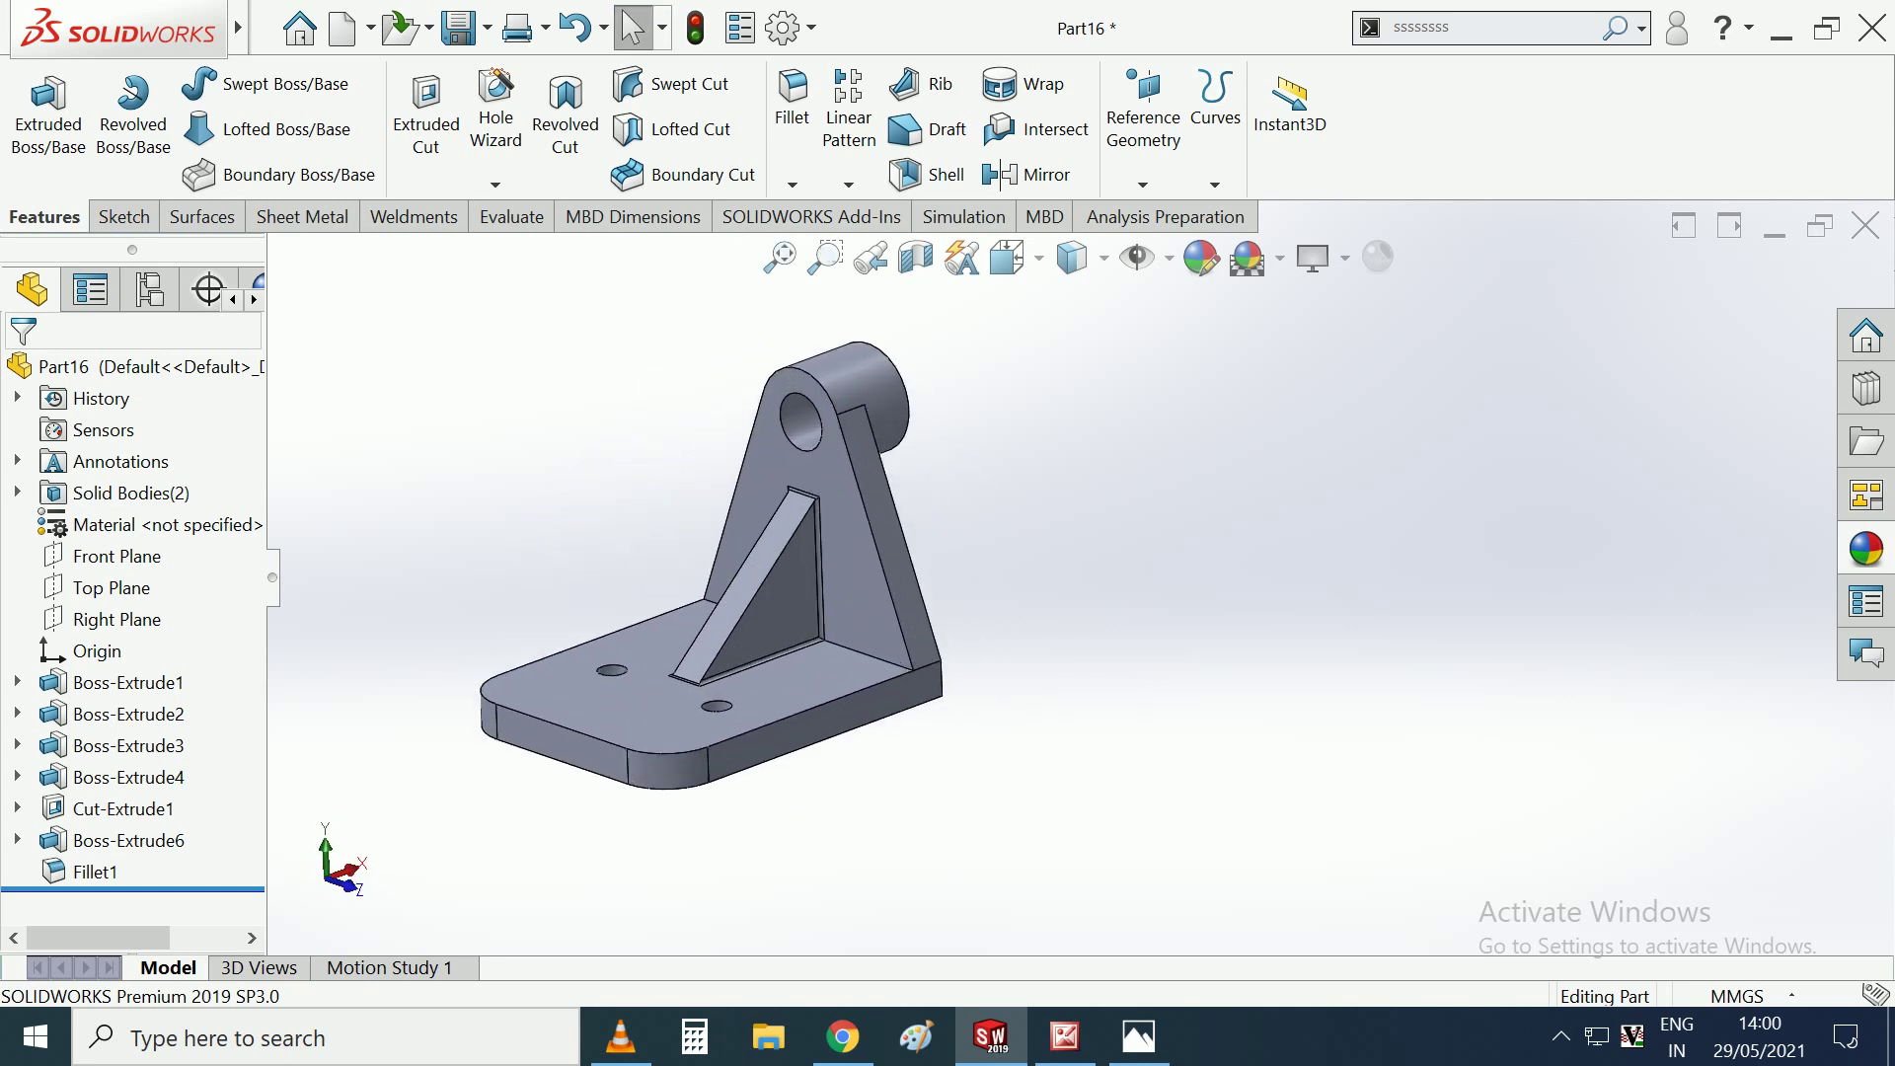
key("Down")
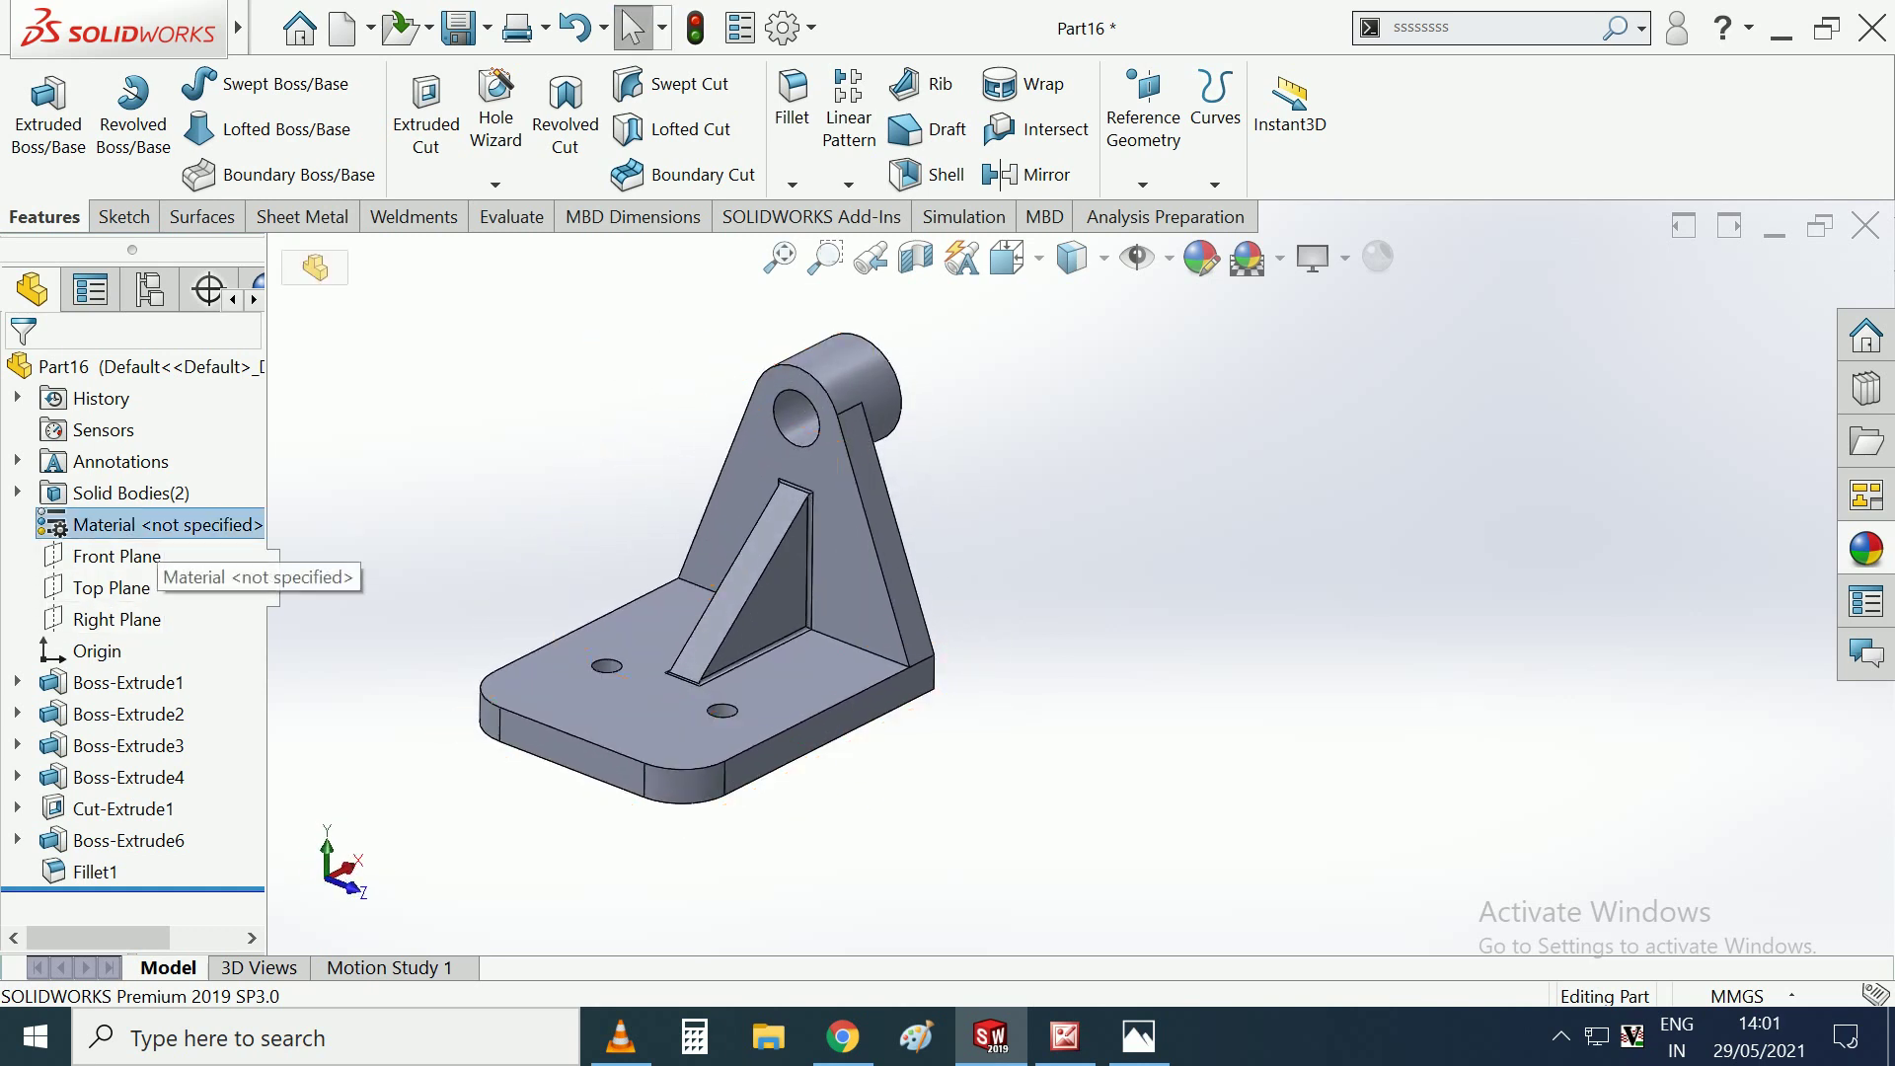
Assign AISI 1020 steel as the part's material.
right_click(153, 524)
left_click(254, 374)
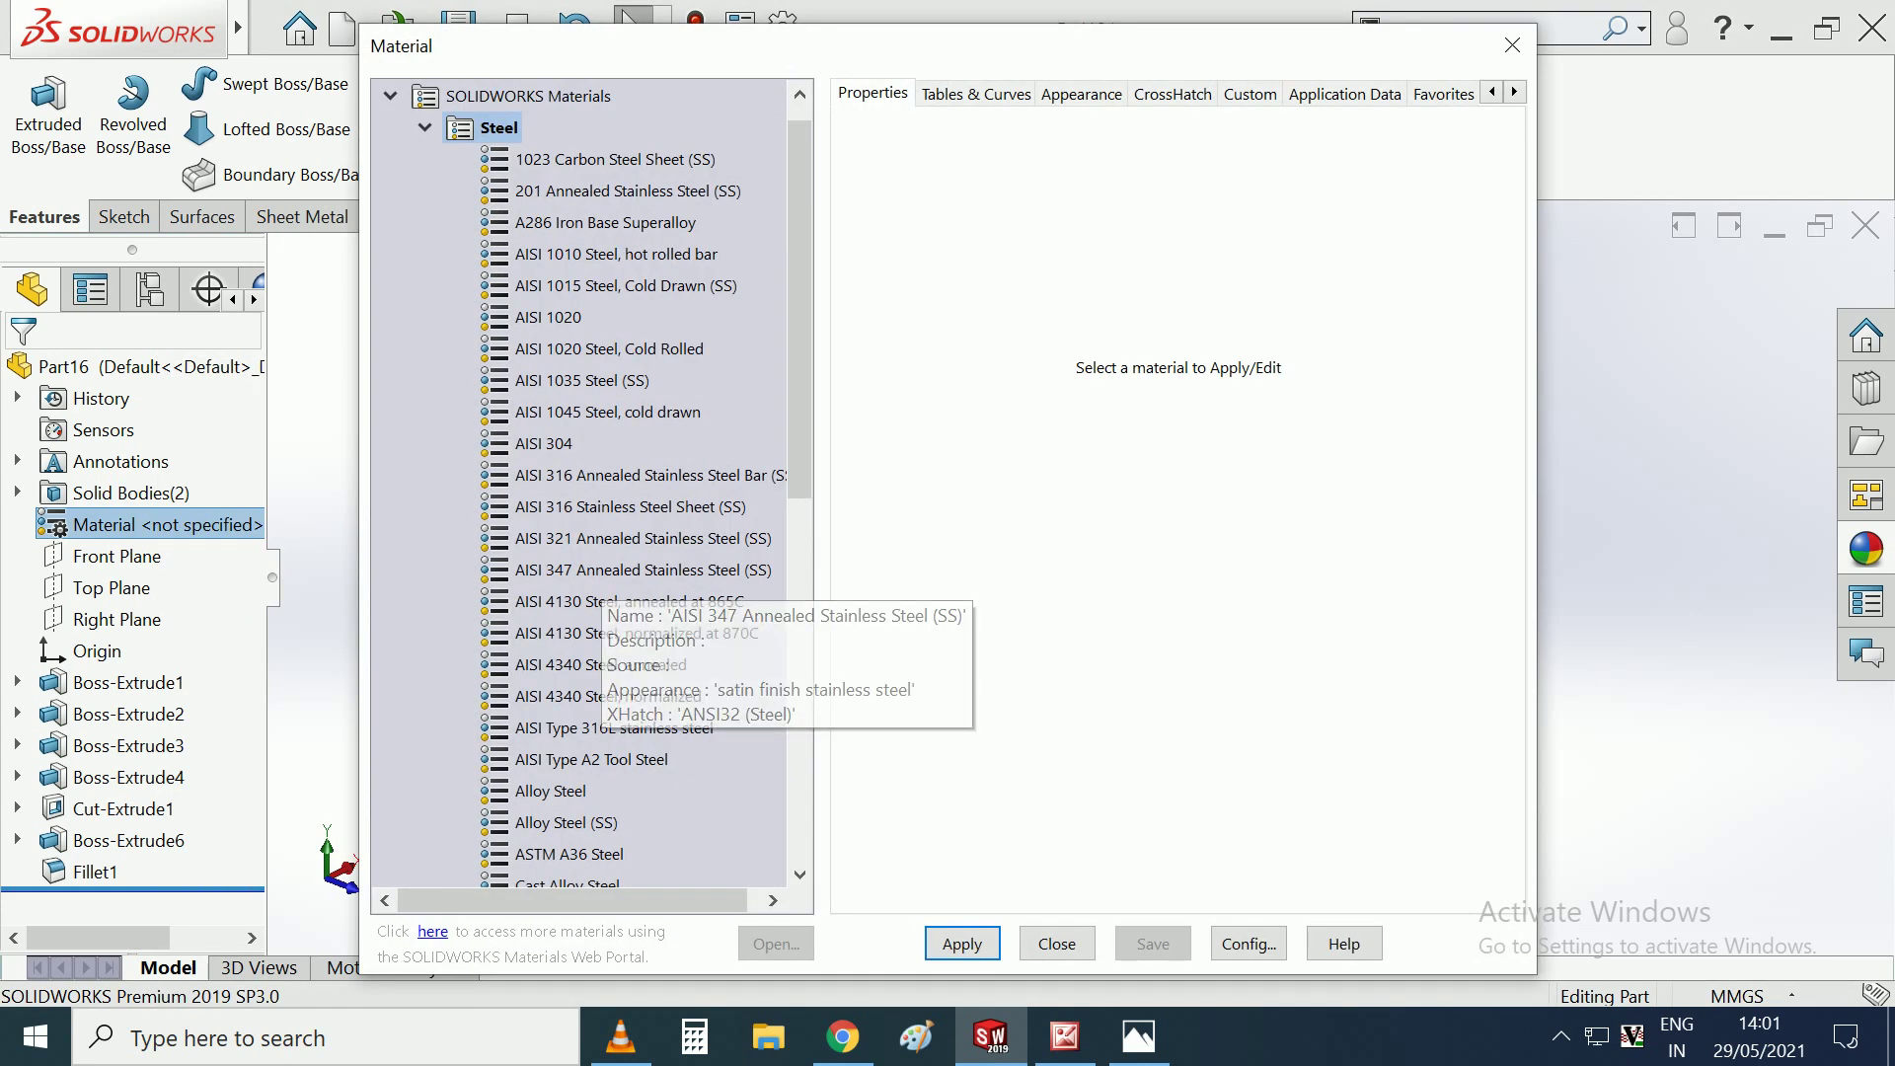
left_click(549, 317)
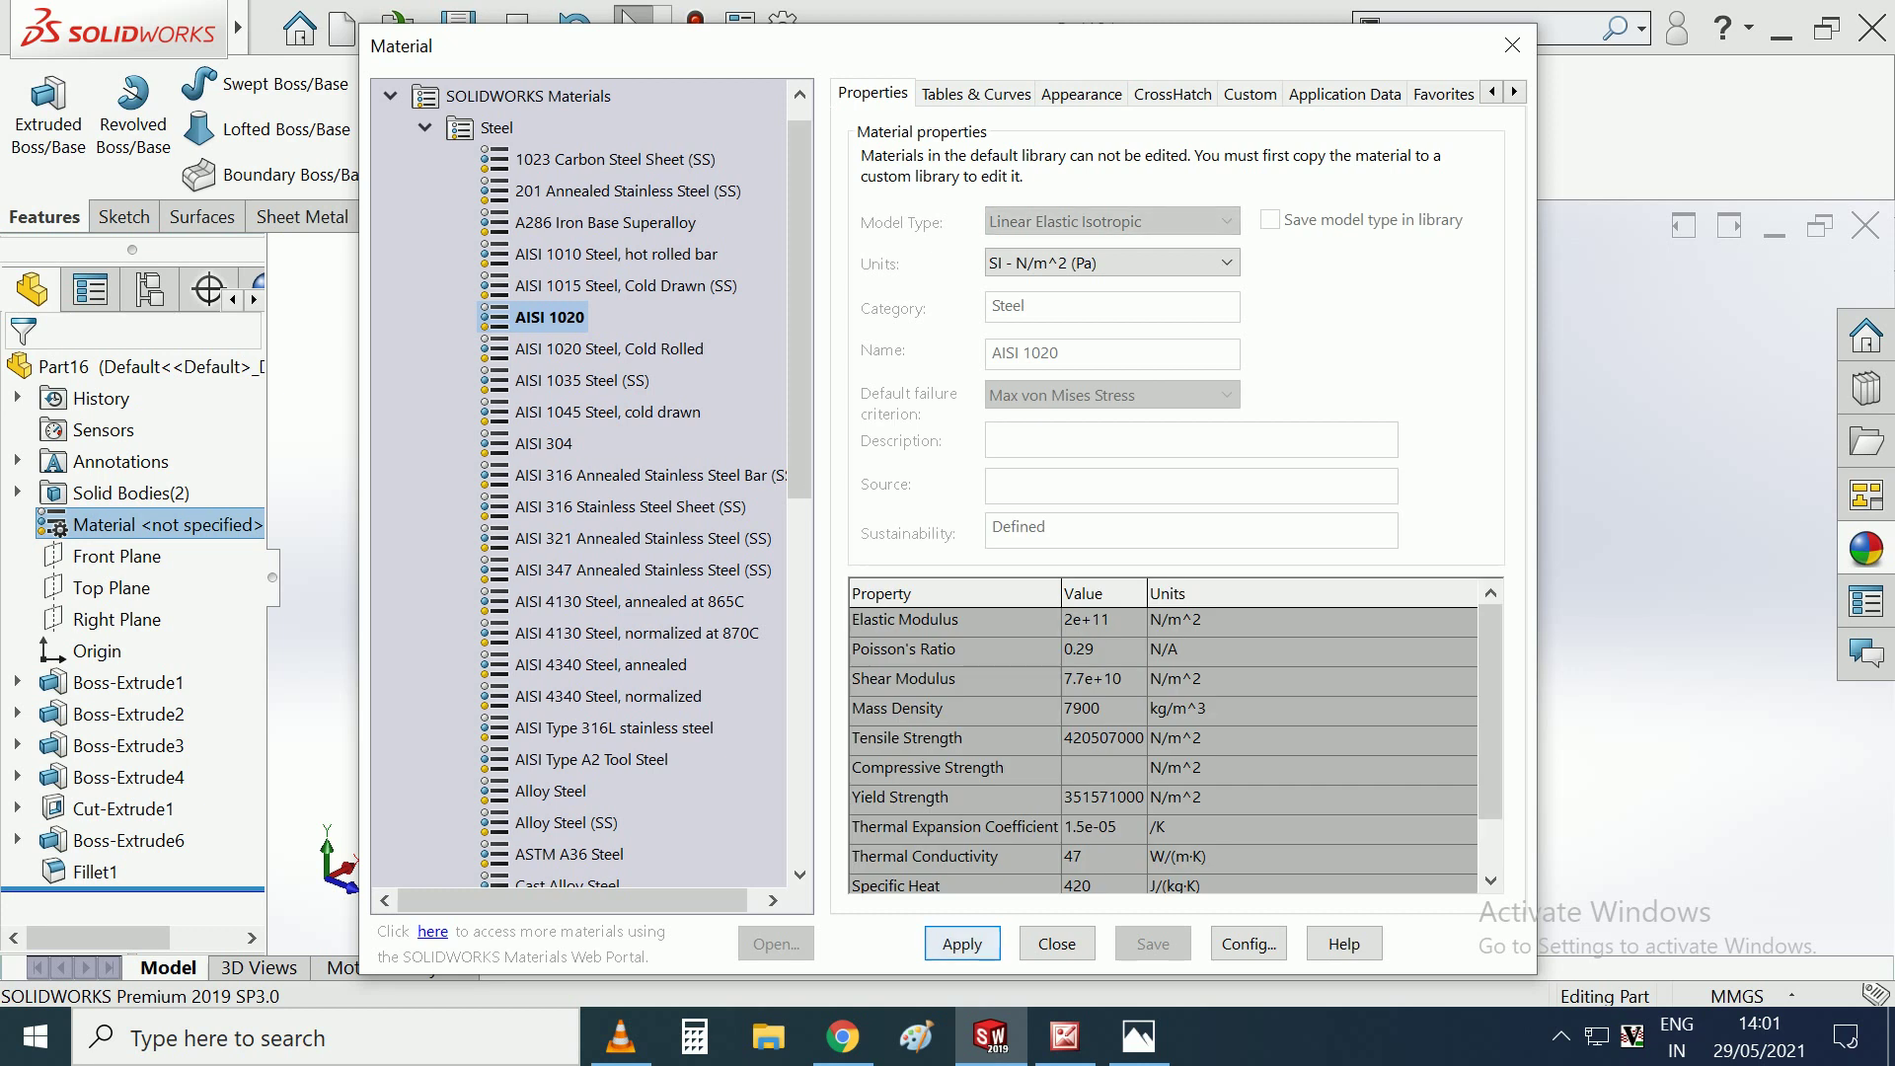
left_click(963, 943)
left_click(1056, 944)
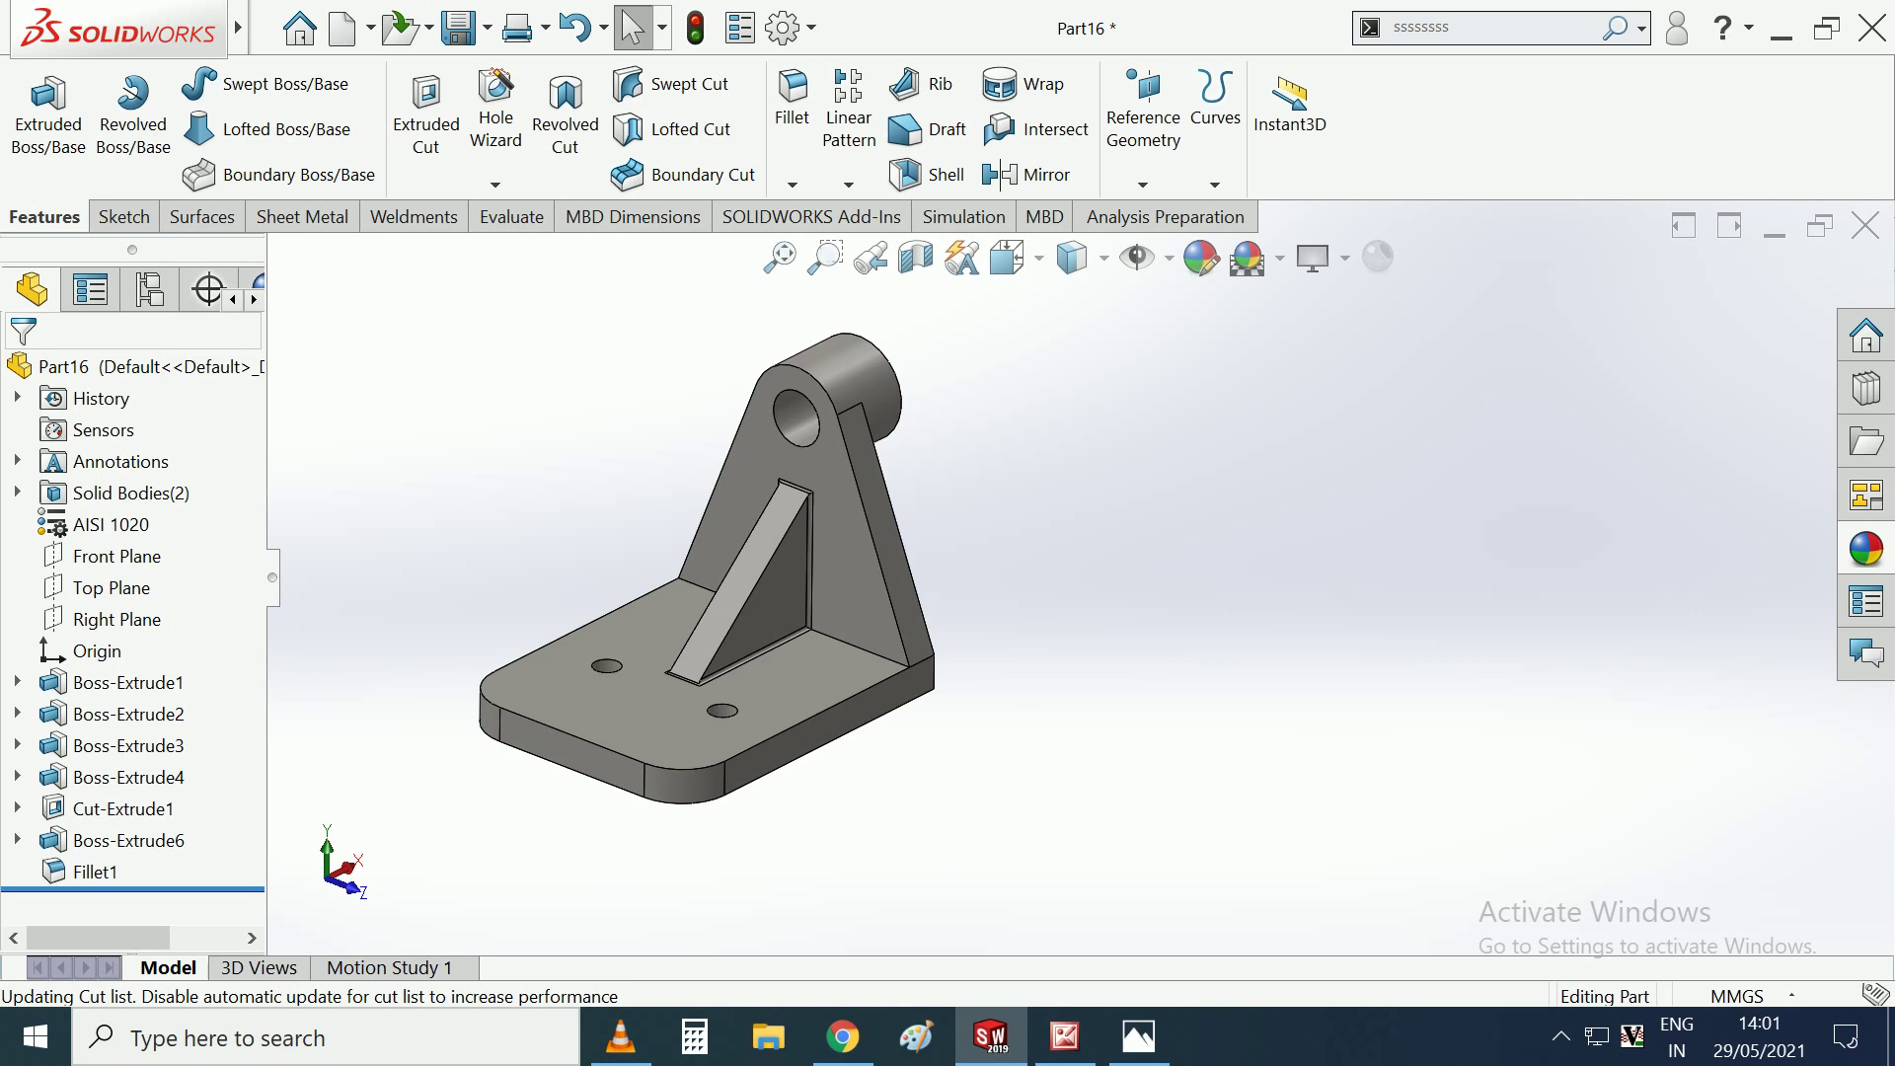
Check the part's mass properties, confirming 1039.58 g.
left_click(511, 216)
left_click(355, 98)
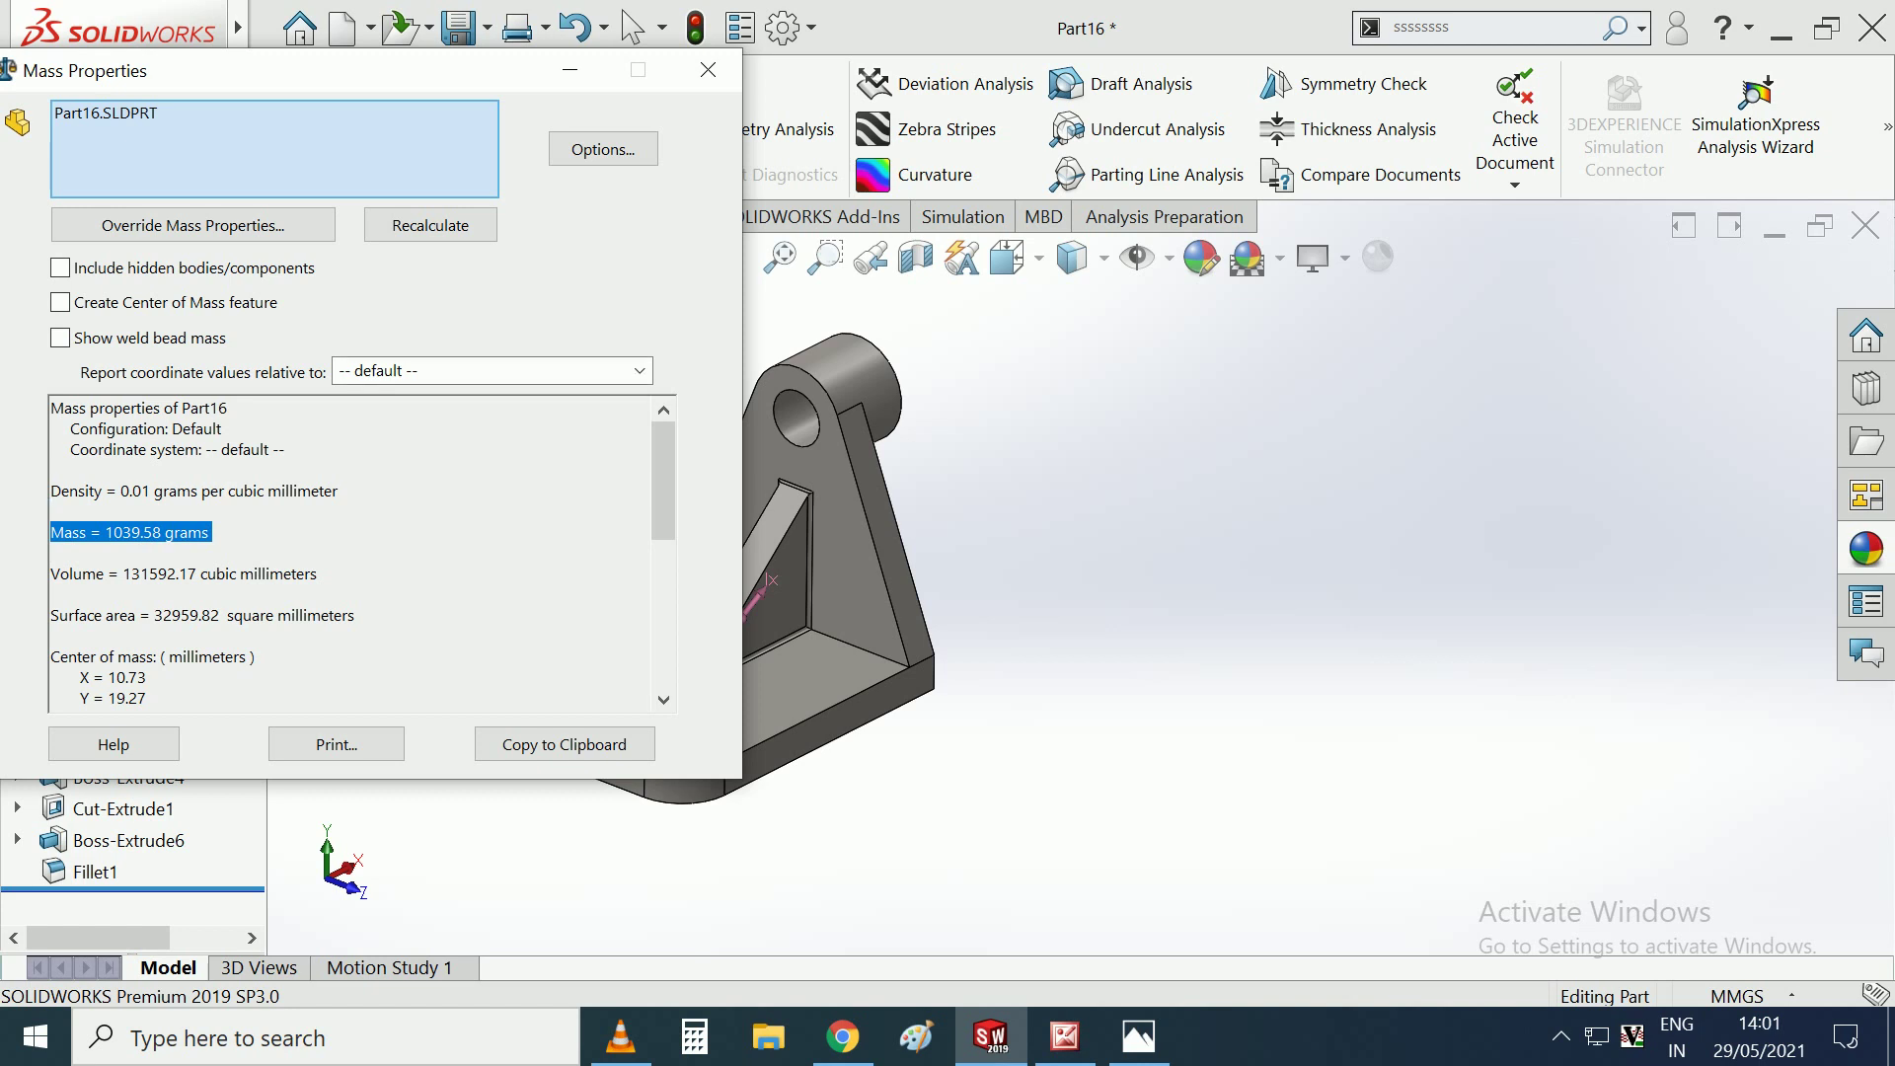
left_click(707, 69)
left_click(1066, 1036)
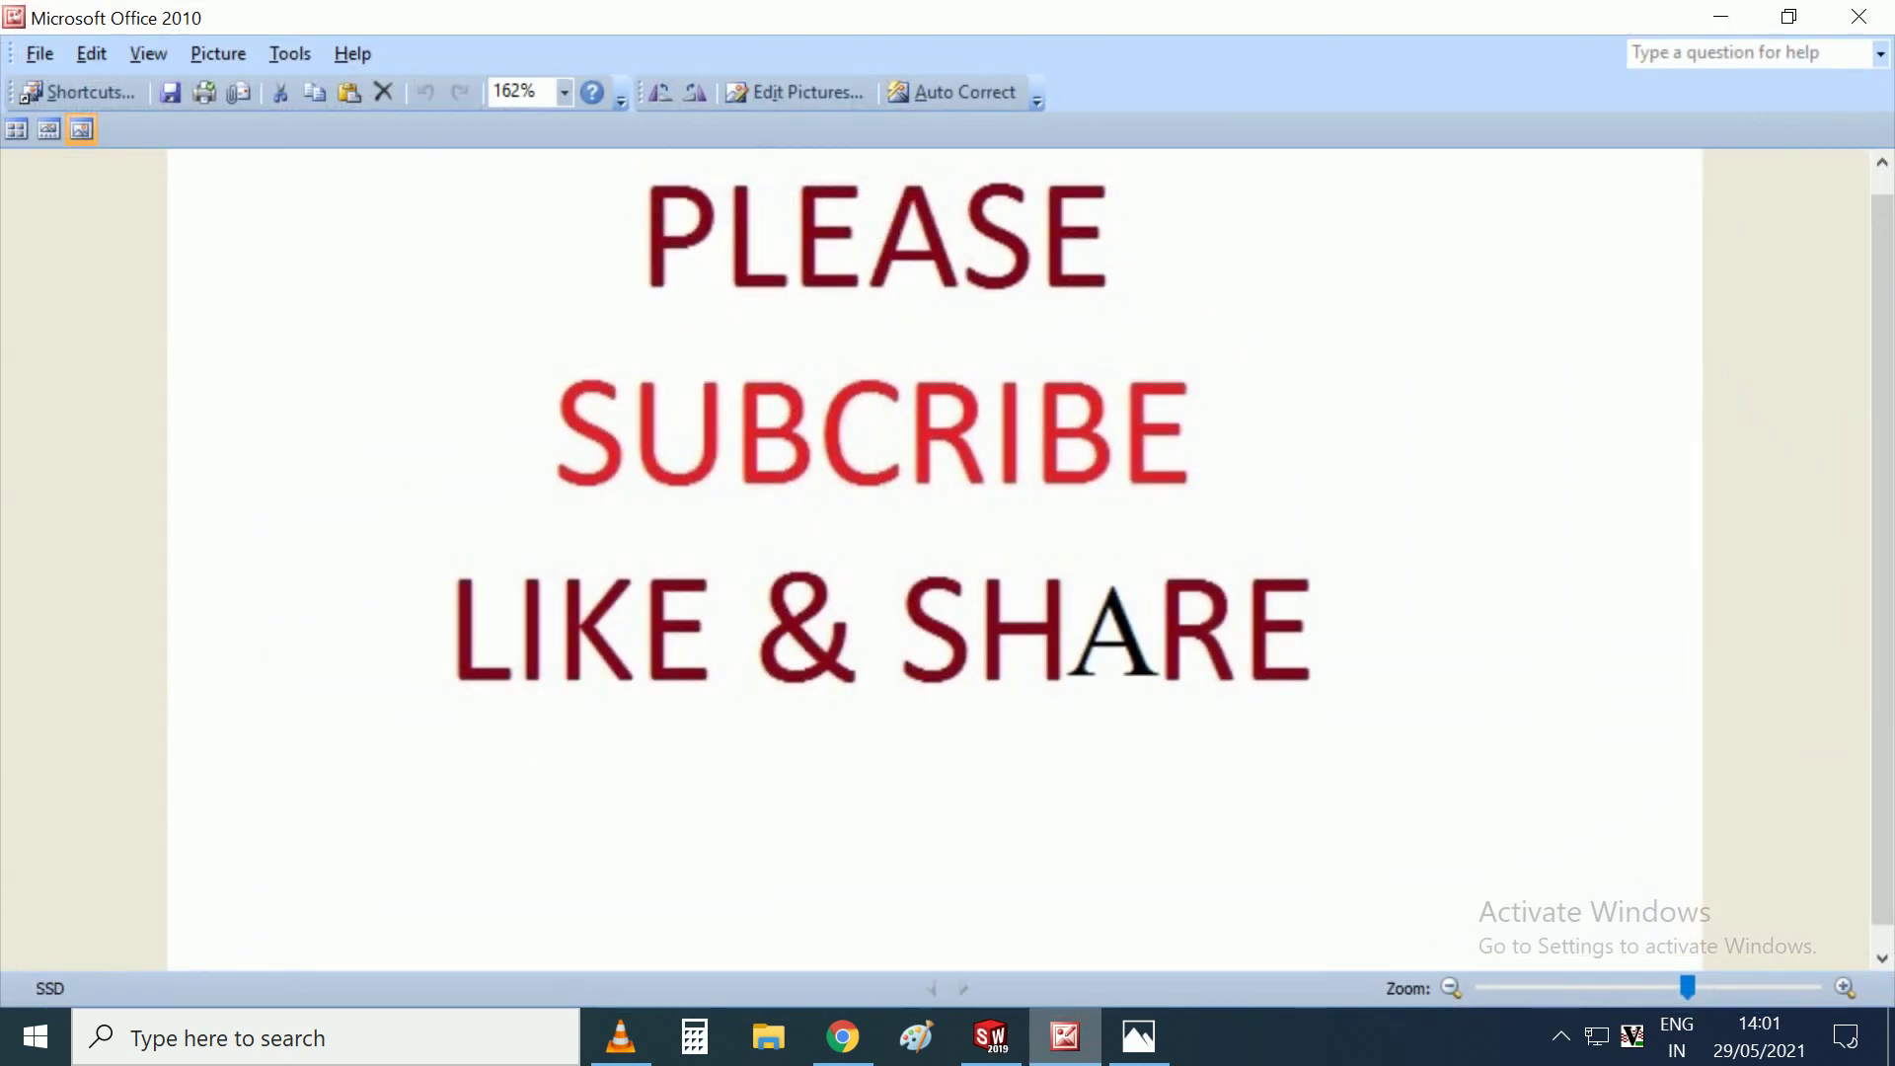